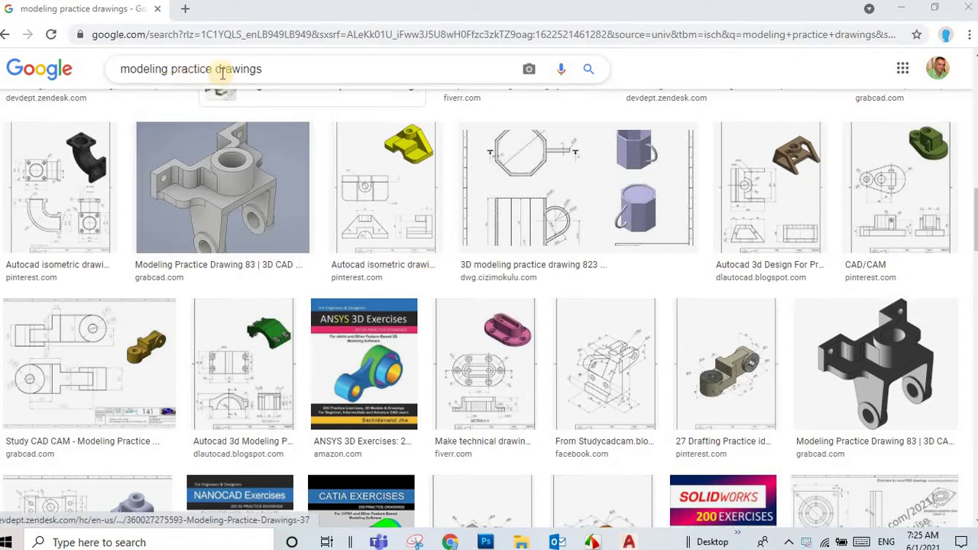
Step: Open the pink flanged slot part drawing in a large preview and capture it with Screen snip
click(486, 380)
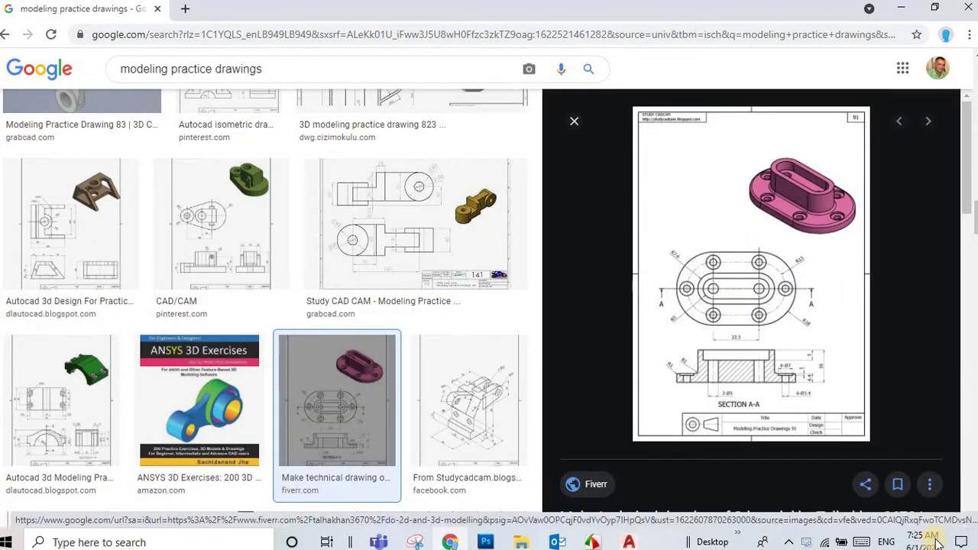
click(962, 542)
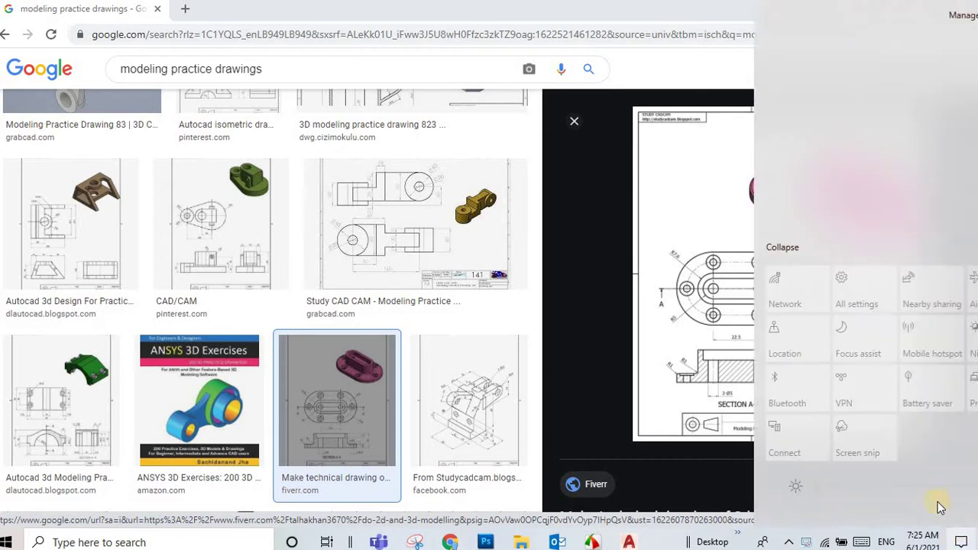
click(823, 425)
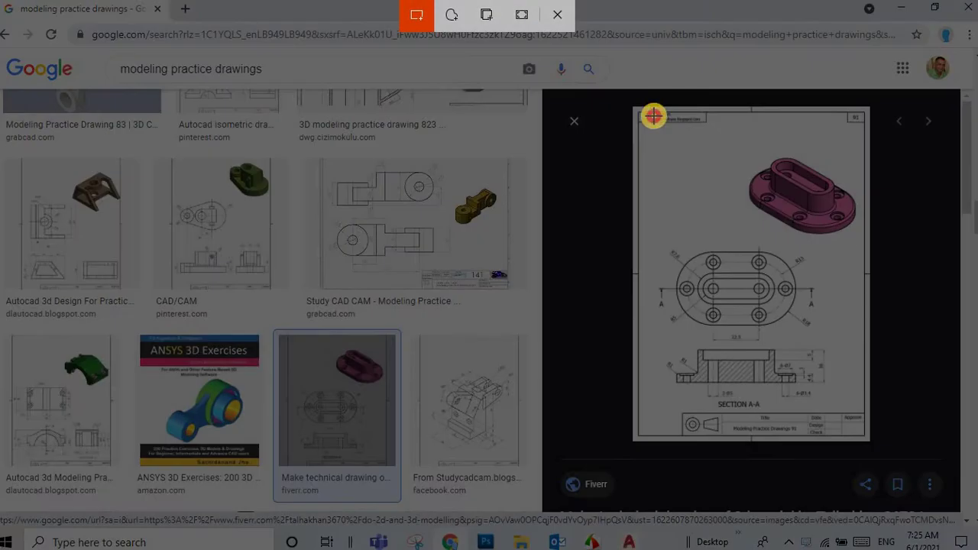
drag(628, 102, 864, 449)
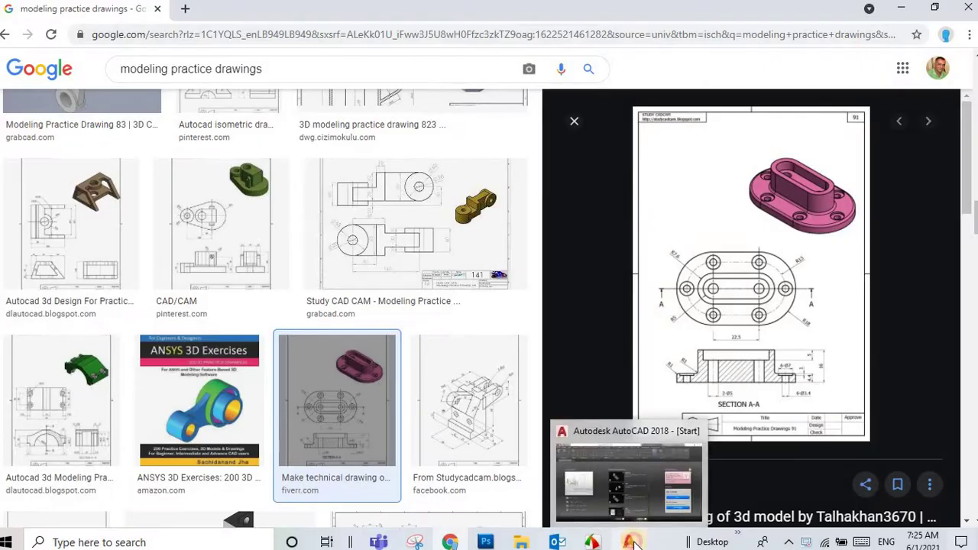
Step: Start a blank Drawing1 in the Drafting & Annotation workspace with the classic menu bar shown
click(629, 541)
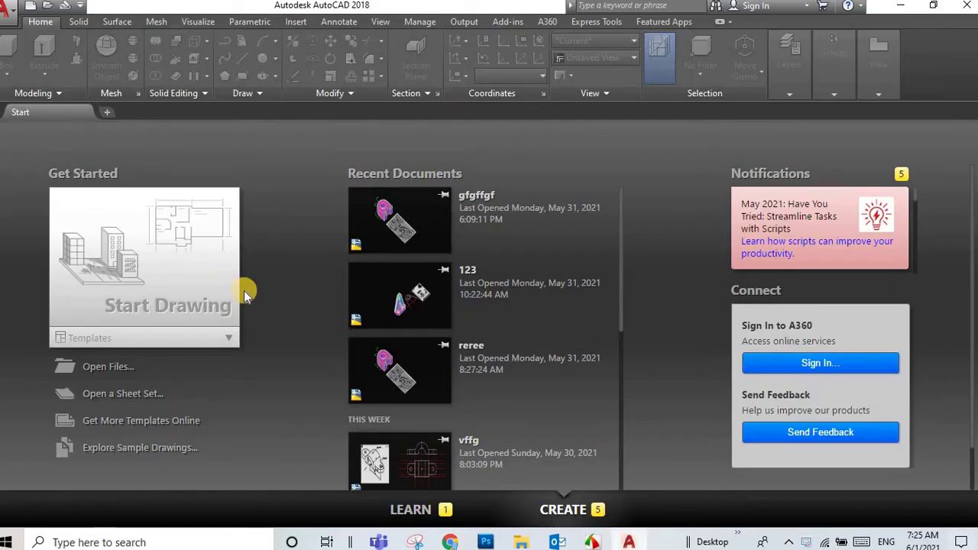
click(188, 287)
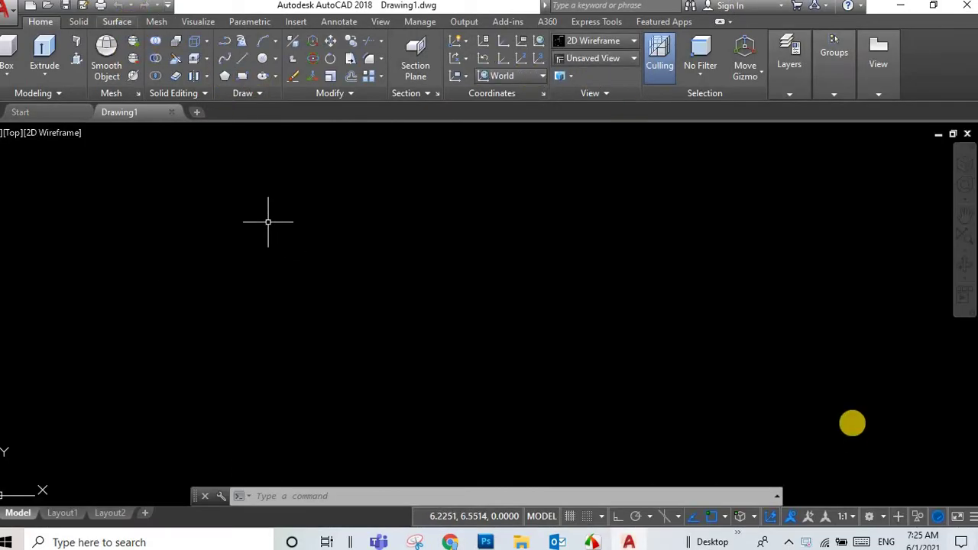
click(872, 521)
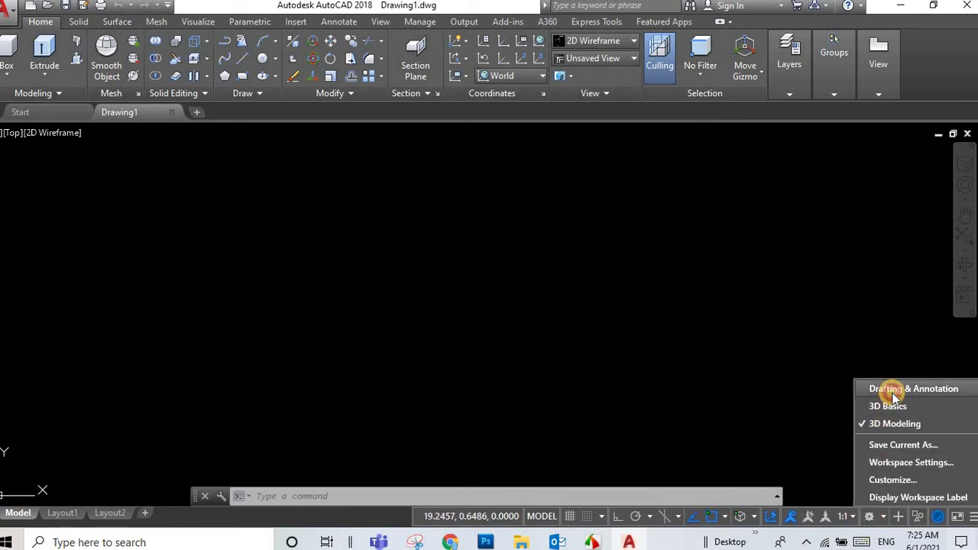
click(893, 392)
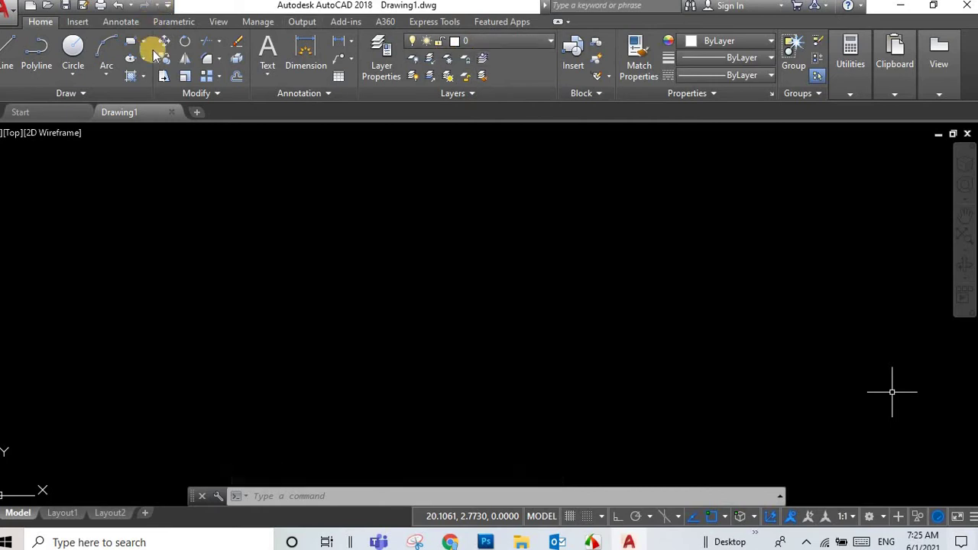
click(168, 5)
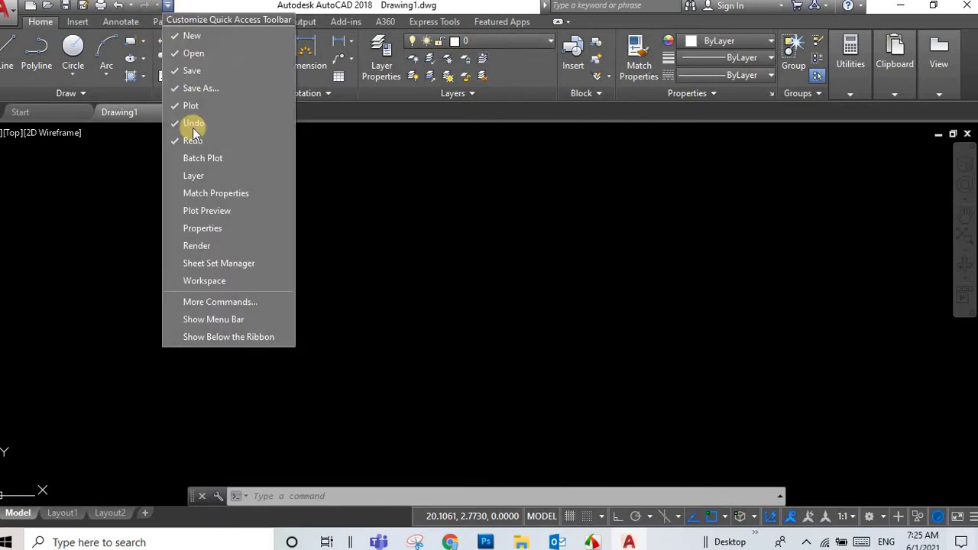
click(214, 320)
Step: Choose a unit in the Drawing Units Insertion scale list and close the dialog
click(100, 21)
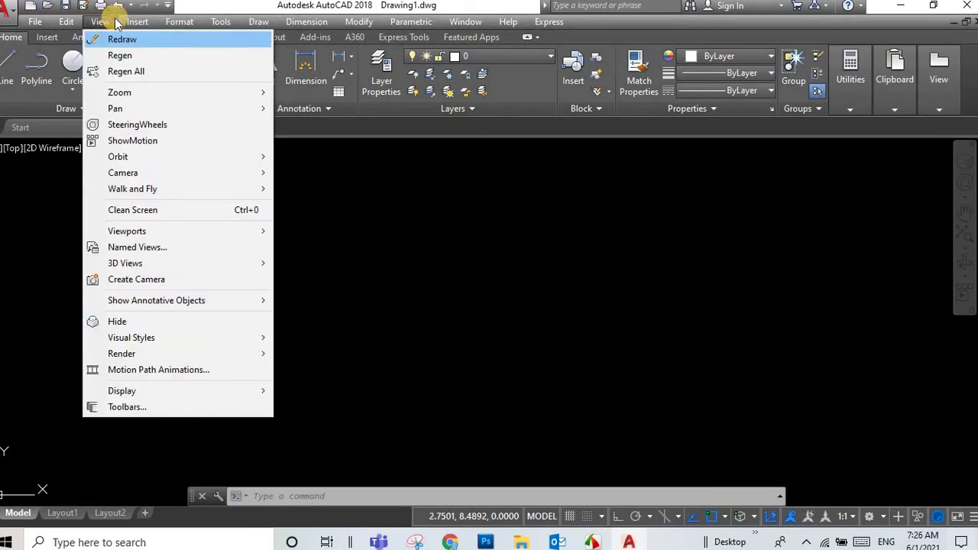
click(100, 22)
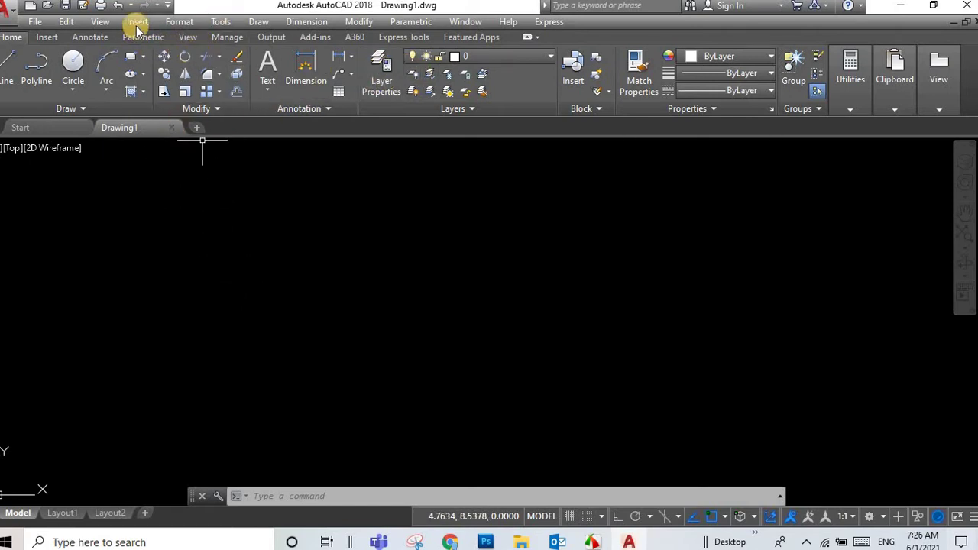
click(179, 22)
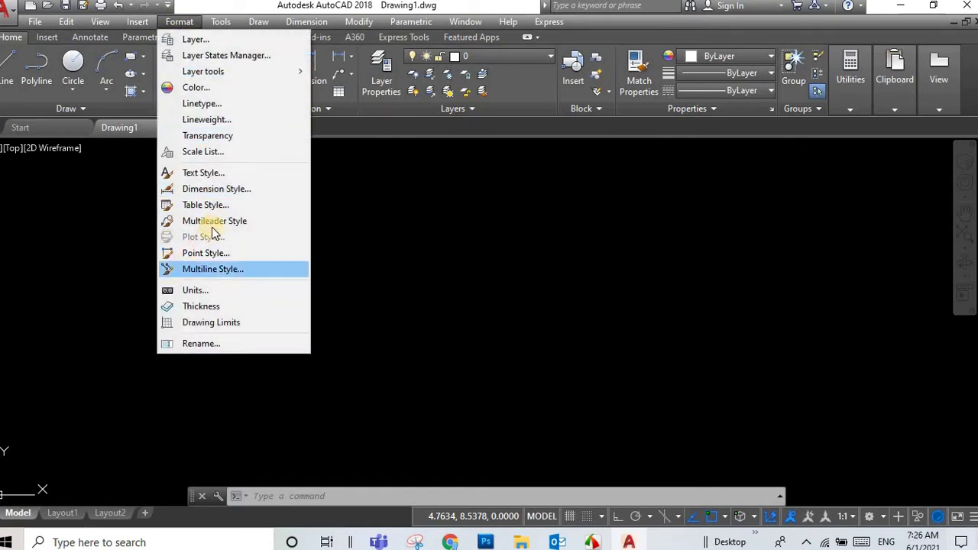
click(260, 289)
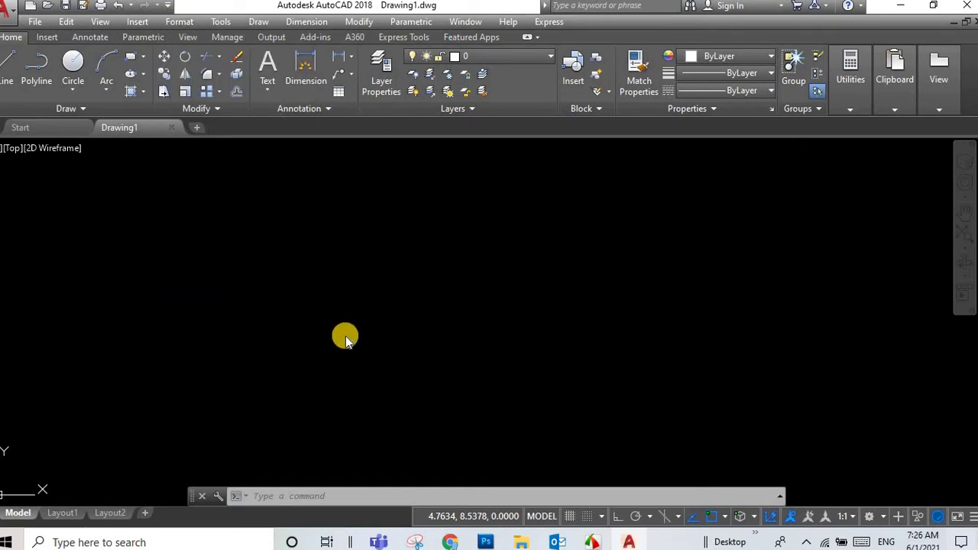
click(420, 267)
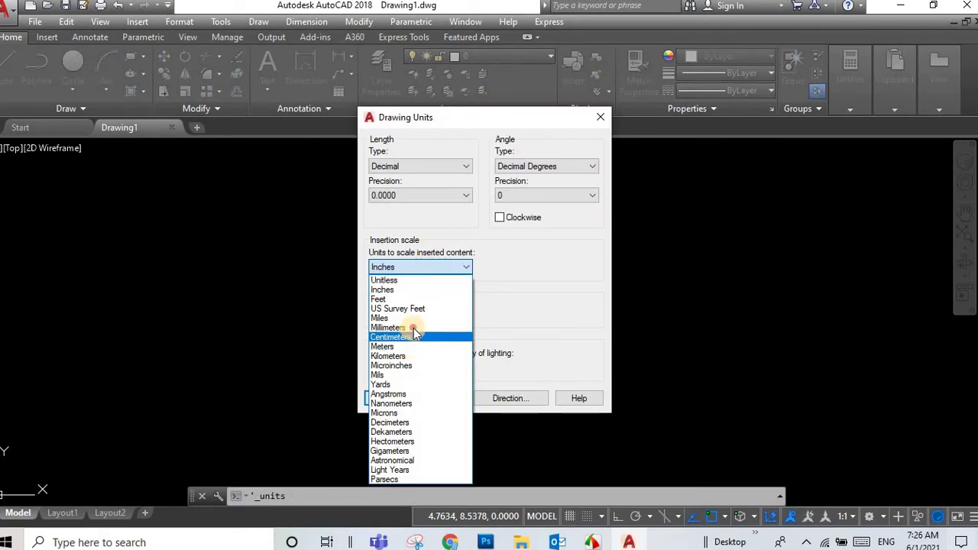
key(Return)
key(Return)
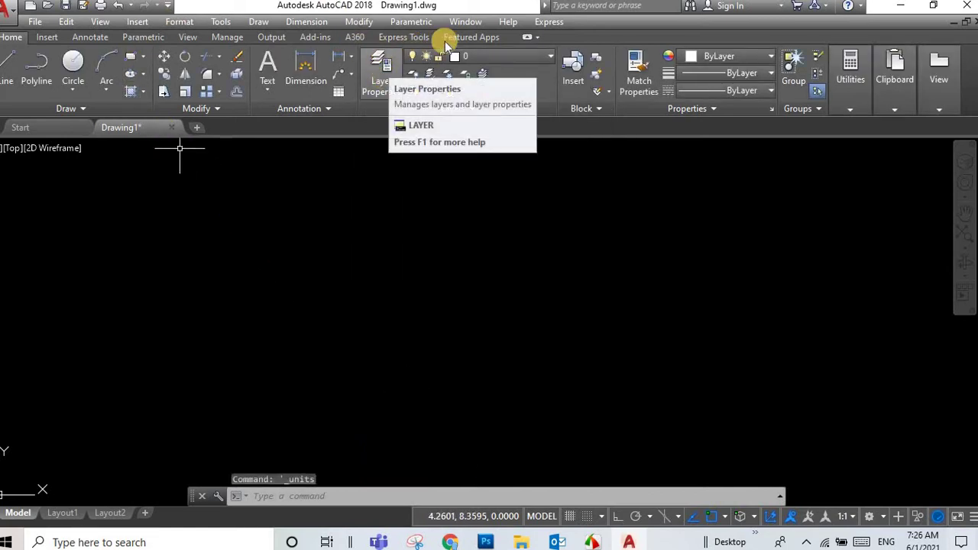
Step: Create a new layer named axe in the Layer Properties Manager
click(385, 90)
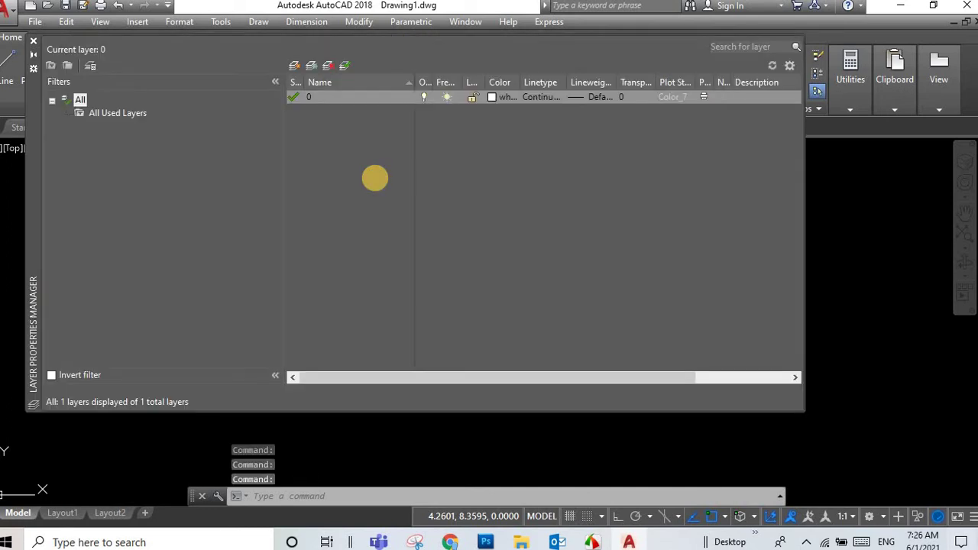
right_click(375, 179)
click(427, 219)
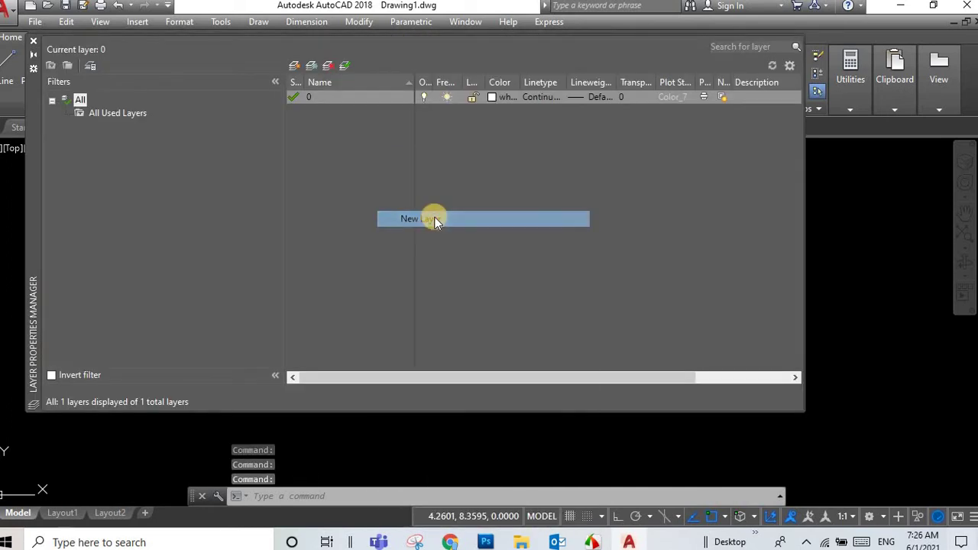
text(axe)
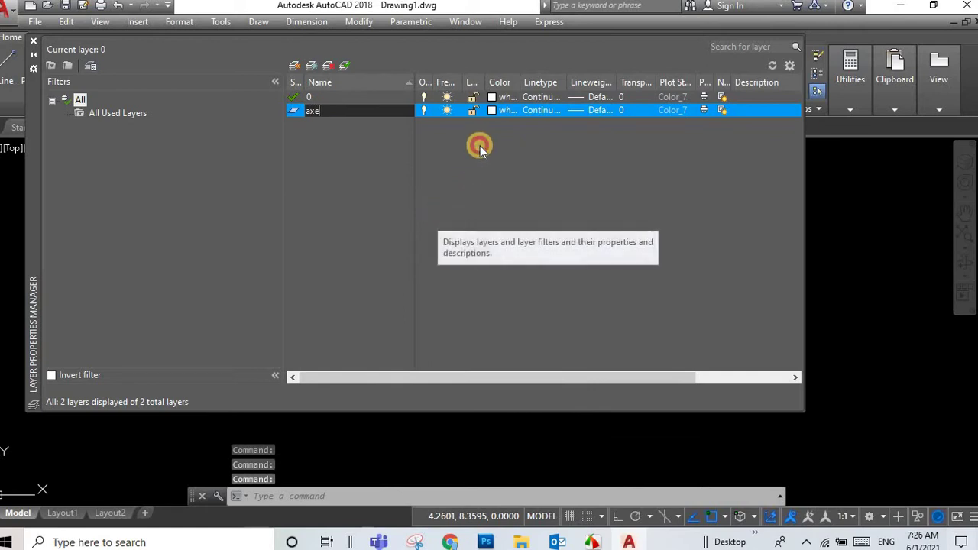
key(Return)
Step: Set the axe layer's colour to red
click(493, 112)
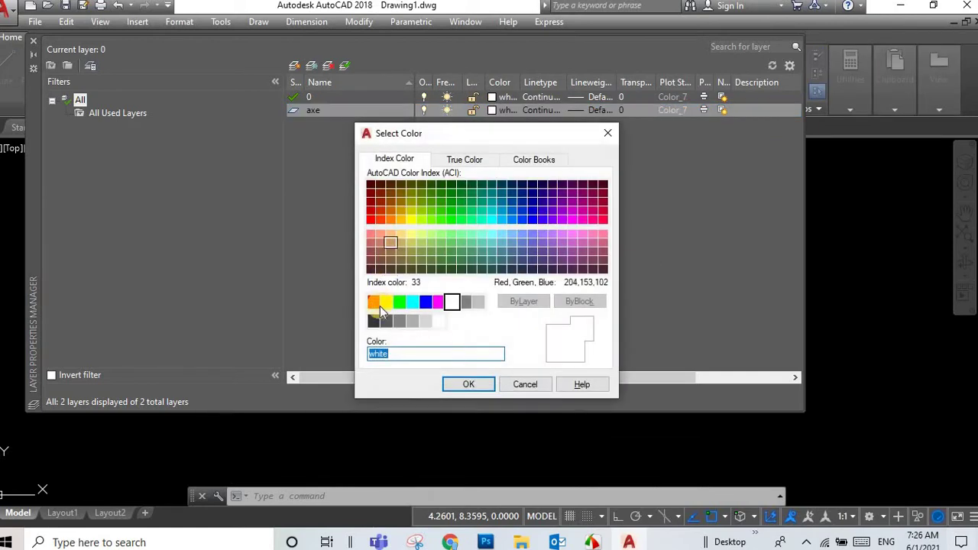
click(375, 302)
click(468, 385)
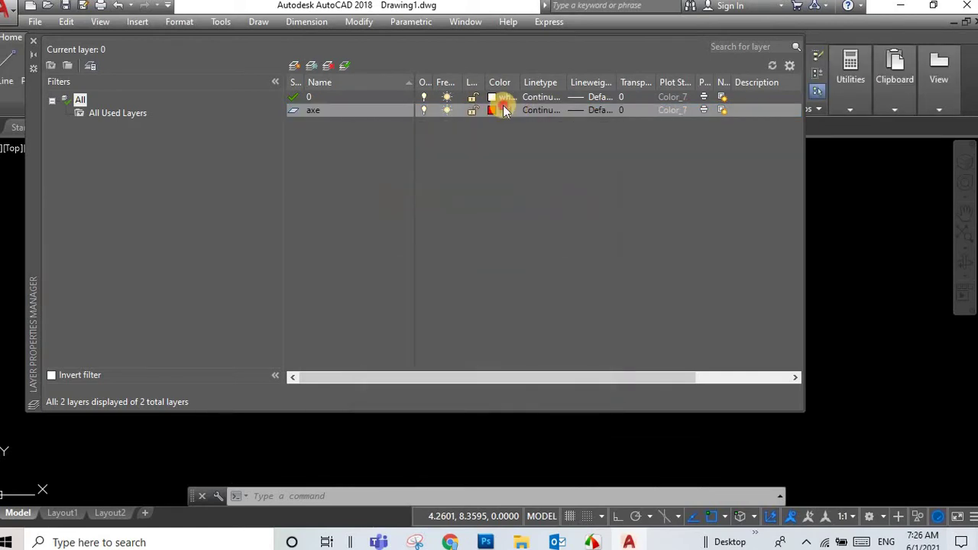
click(502, 107)
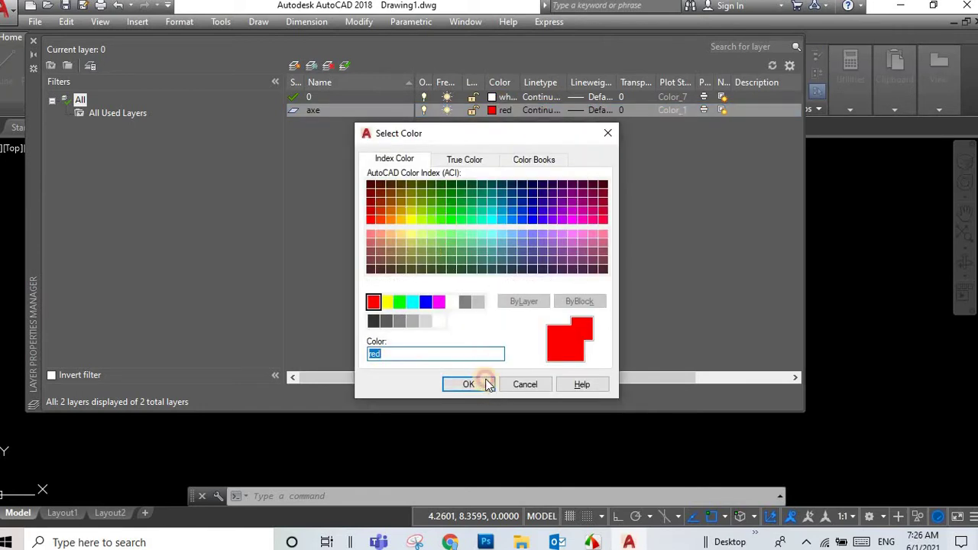
click(488, 384)
Step: Load the CENTER2 linetype and assign it to the axe layer
click(543, 110)
click(510, 347)
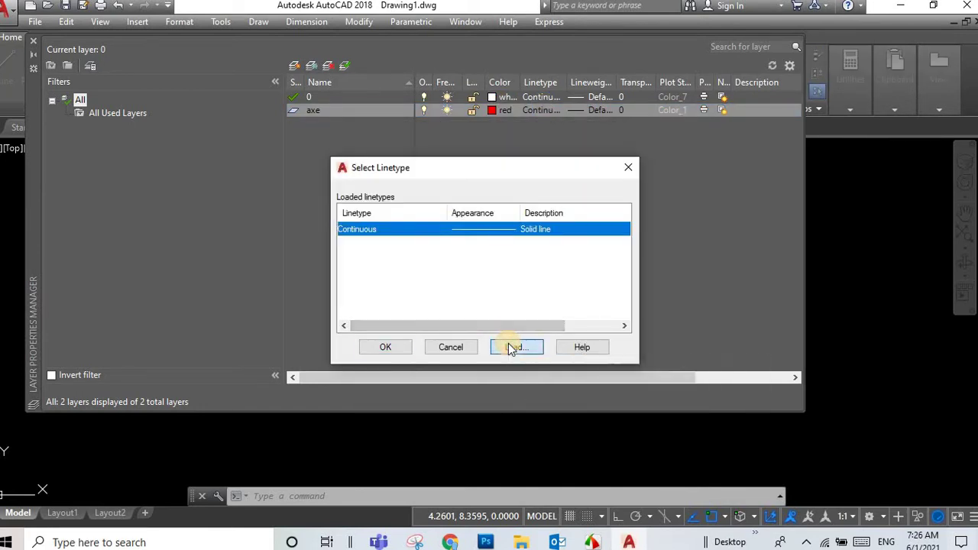
click(398, 286)
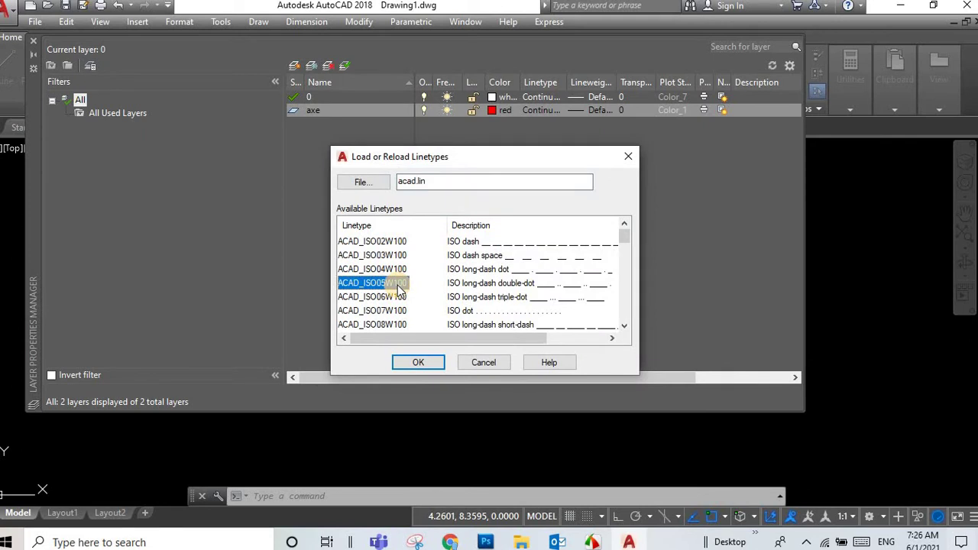
key(c)
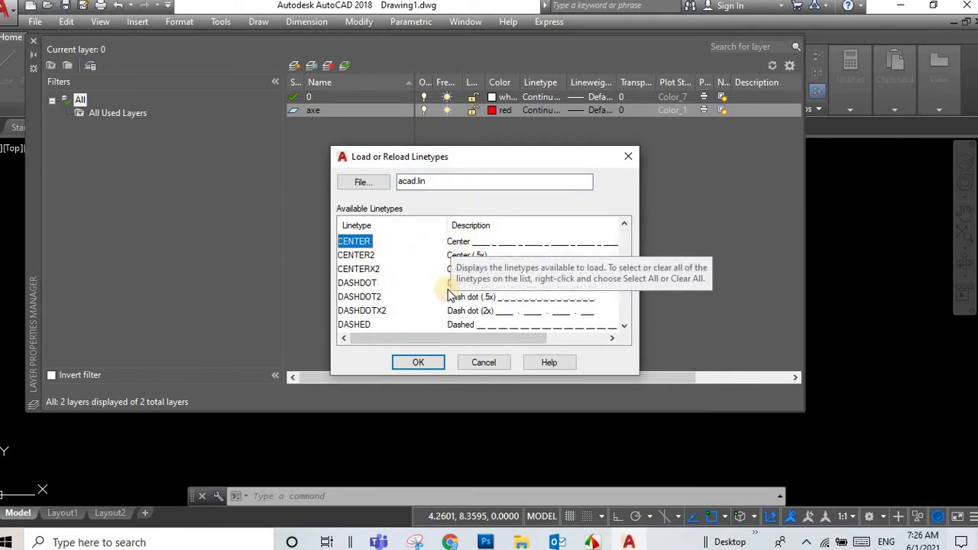
click(356, 255)
click(419, 364)
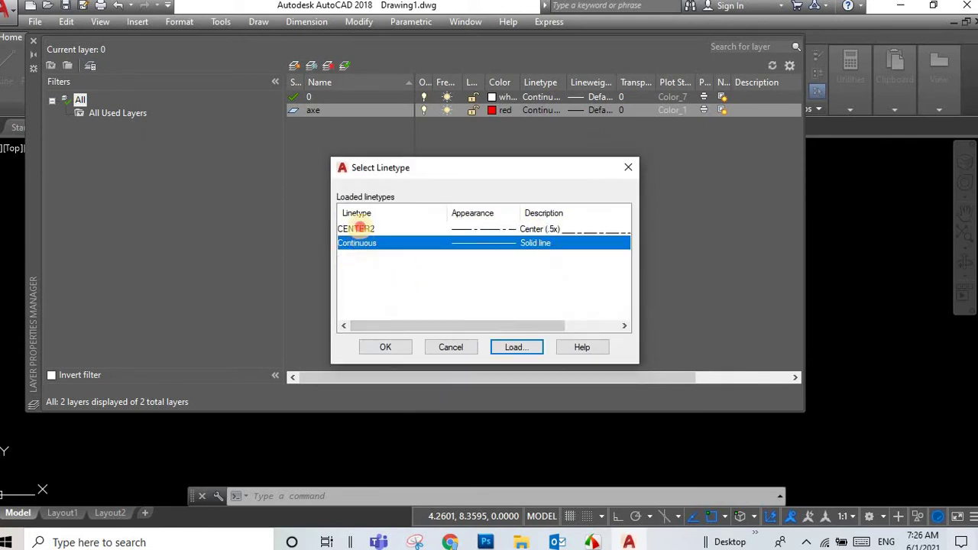
click(356, 229)
click(403, 353)
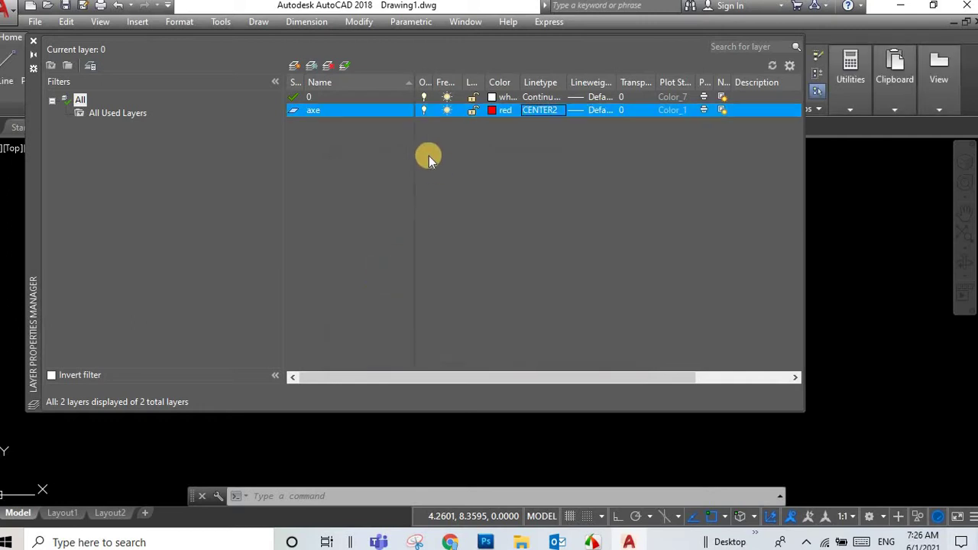
right_click(446, 175)
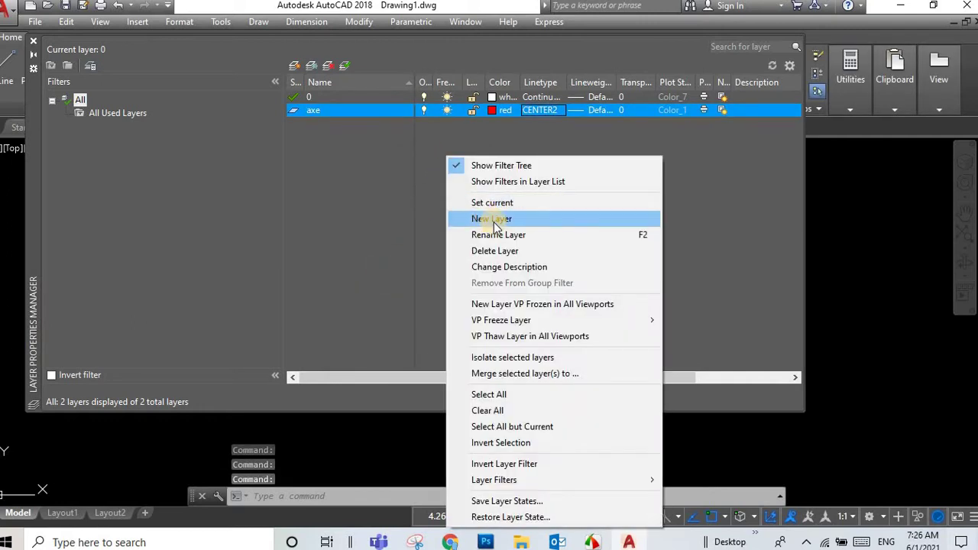
Step: Add a layer named Plan with white colour and Continuous linetype
click(497, 219)
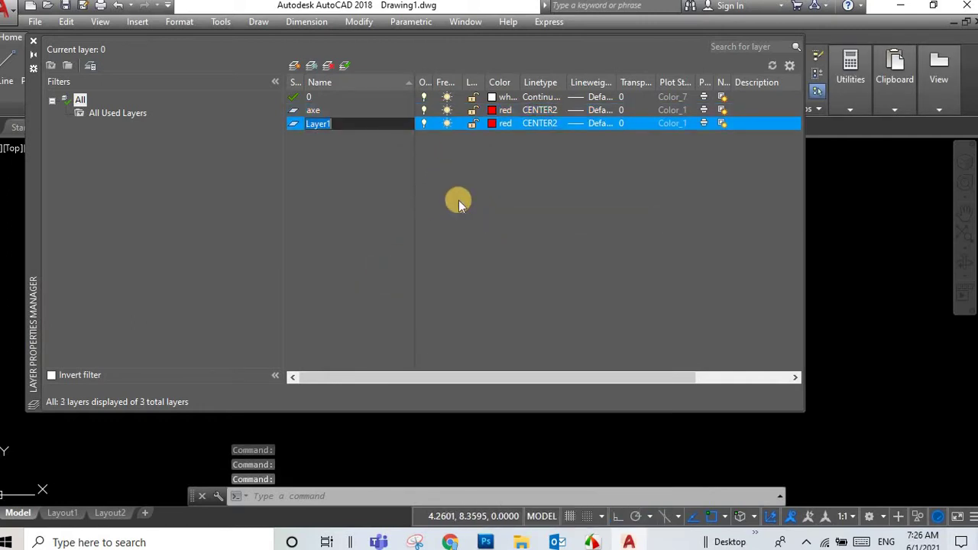
text(Plan)
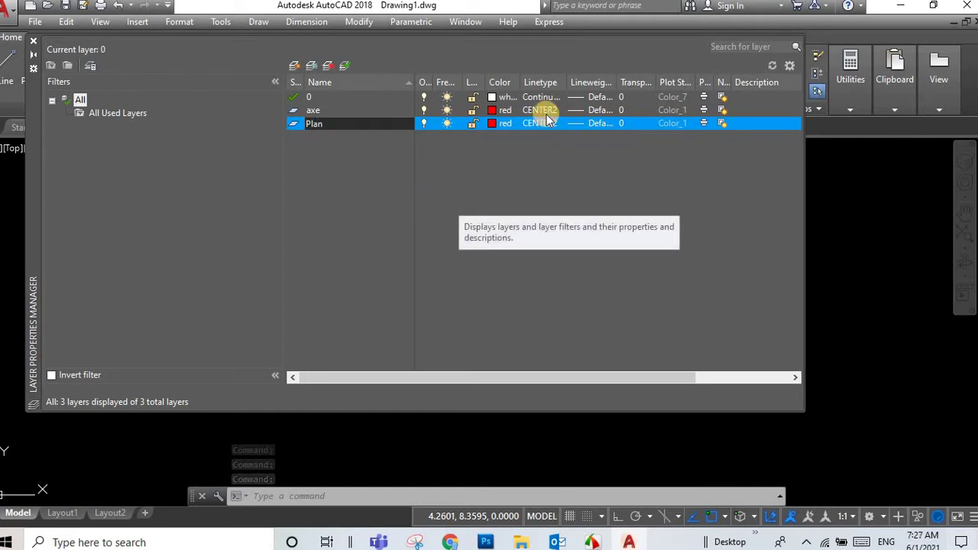
click(510, 123)
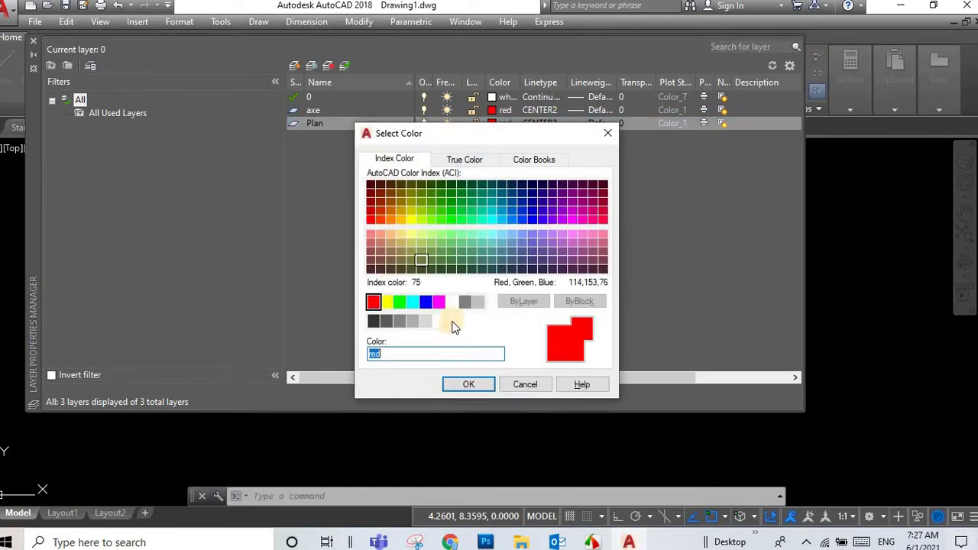
click(451, 302)
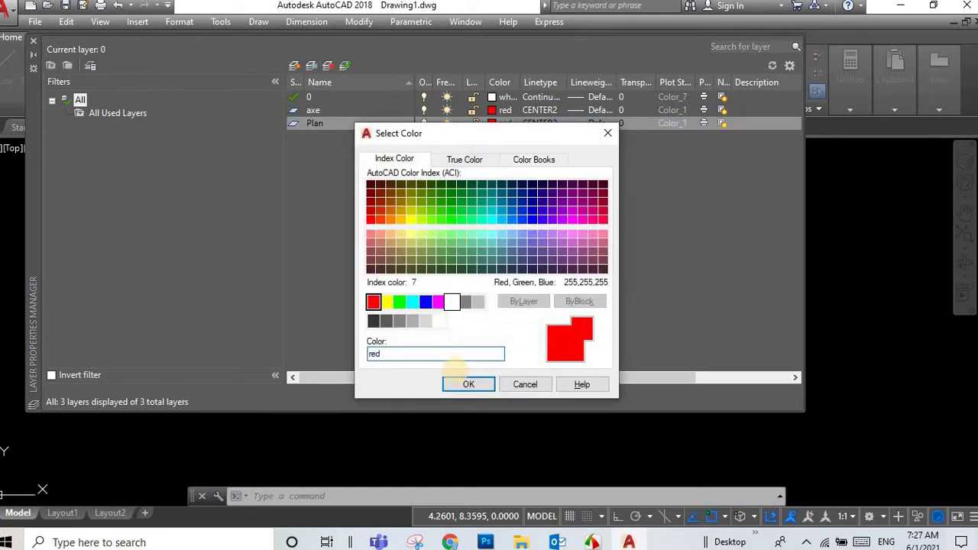
click(468, 383)
click(538, 123)
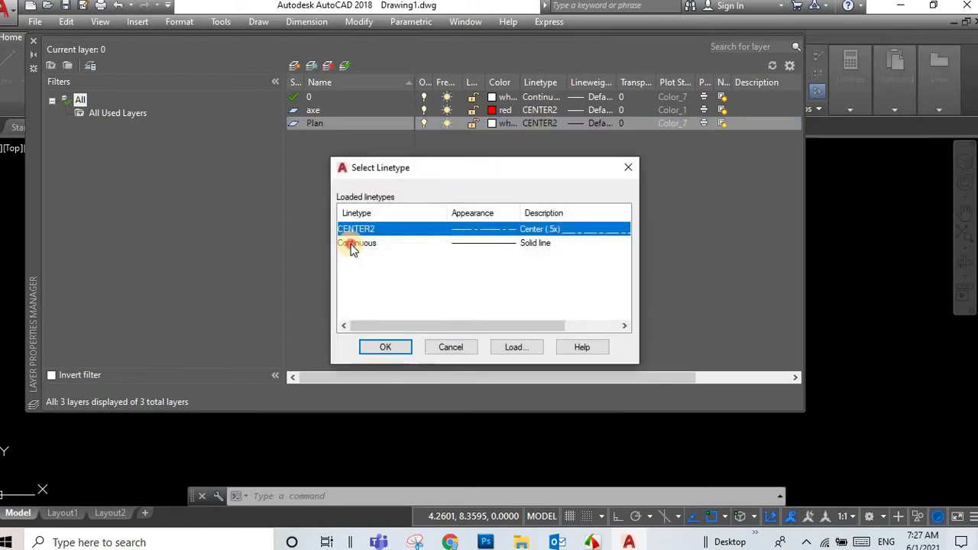
click(352, 245)
click(387, 348)
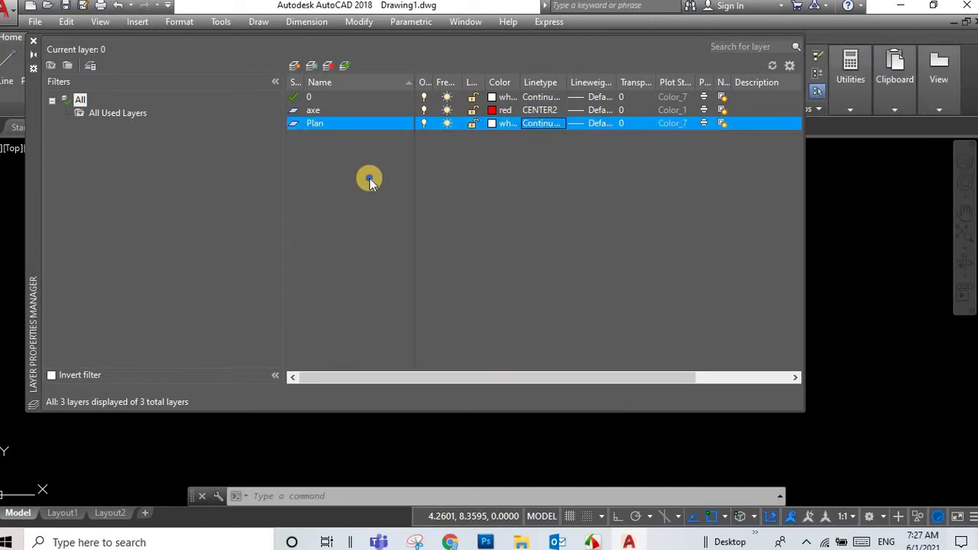
Step: Add a new layer named Elev and close the Layer Properties Manager
right_click(373, 239)
click(410, 222)
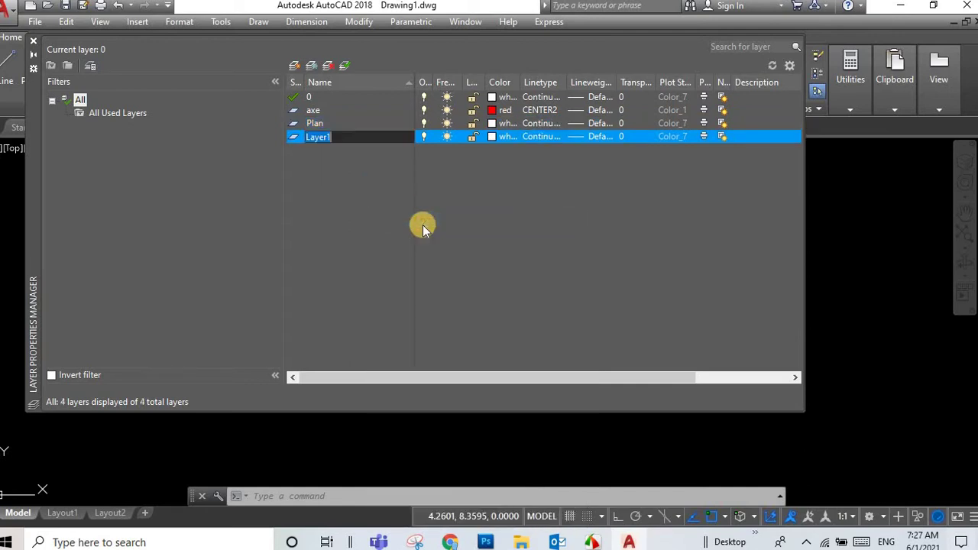
text(Elev)
key(Return)
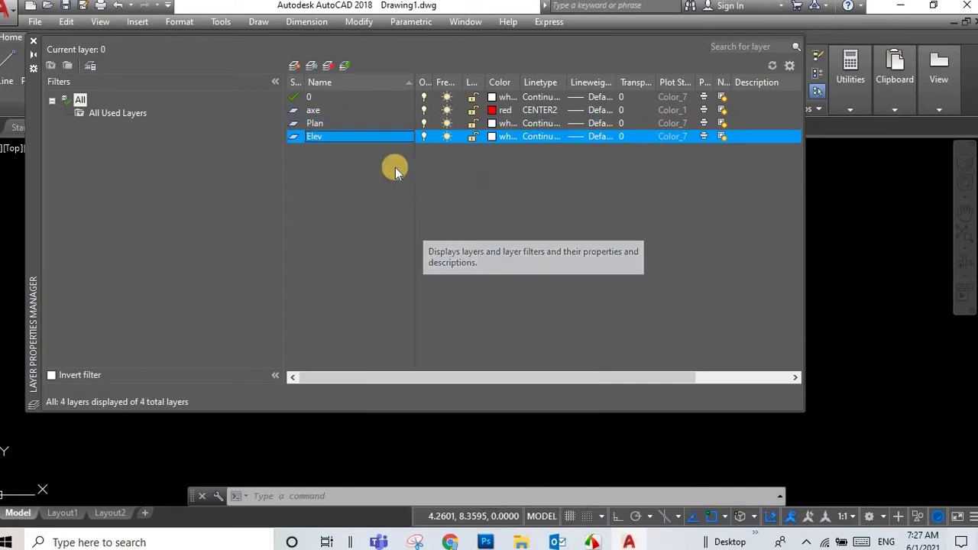
right_click(436, 202)
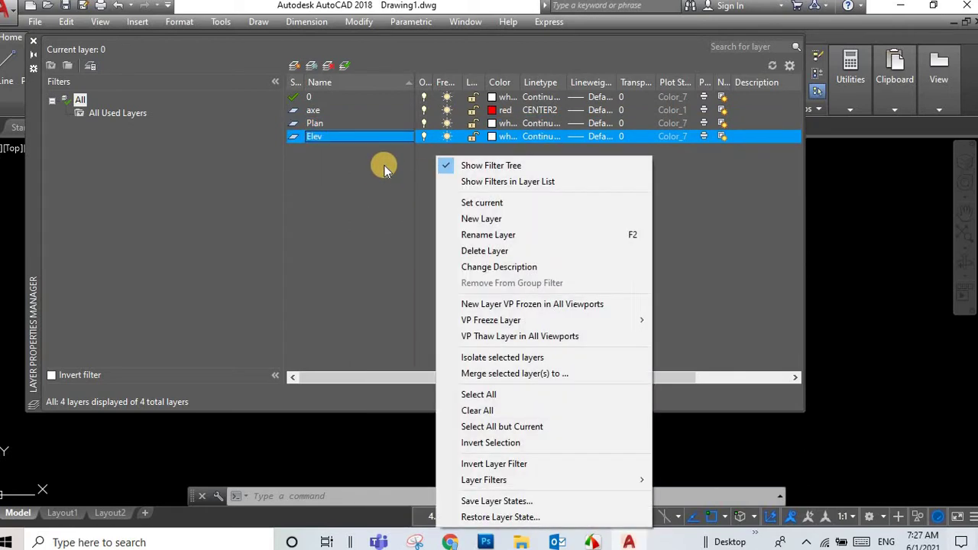
click(34, 42)
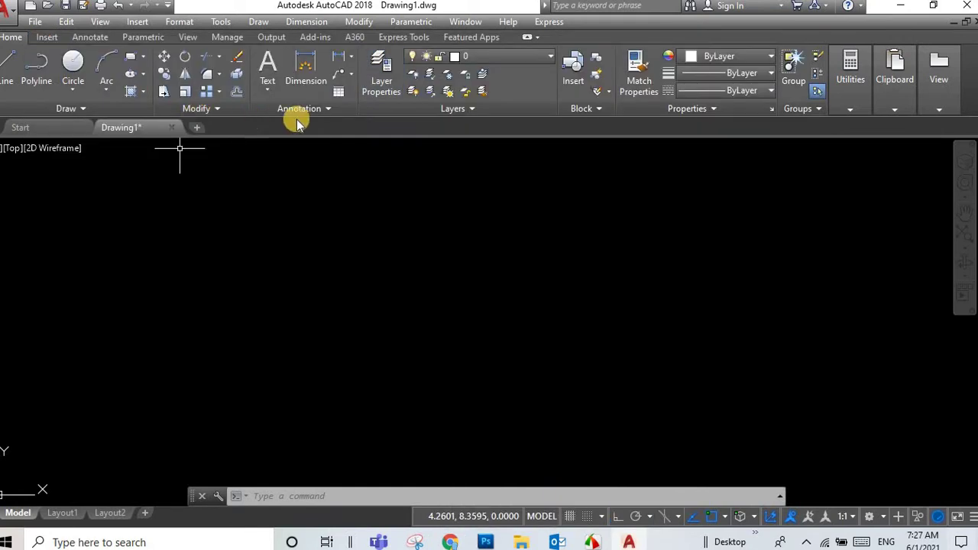
Step: Make axe current and draw a 100-unit horizontal line with Ortho on
click(468, 57)
click(486, 91)
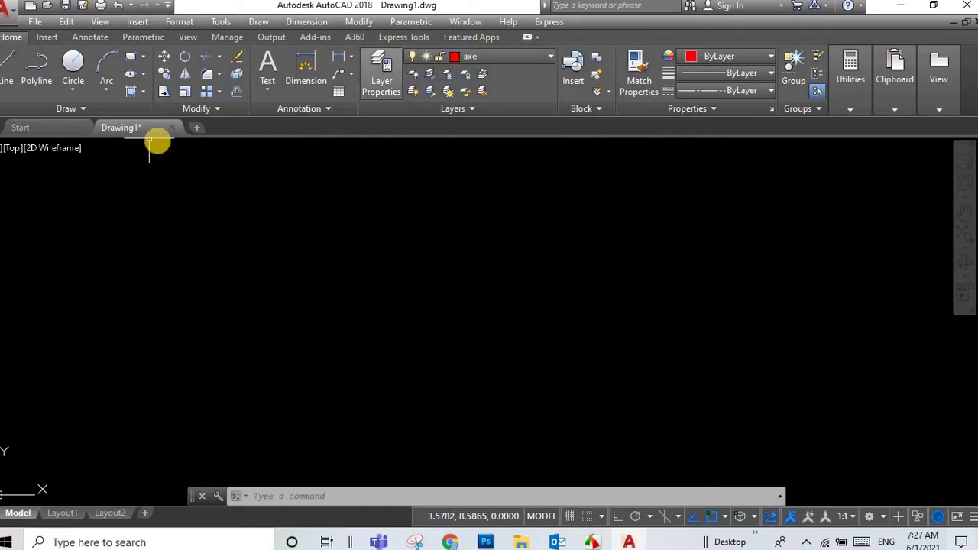
click(16, 65)
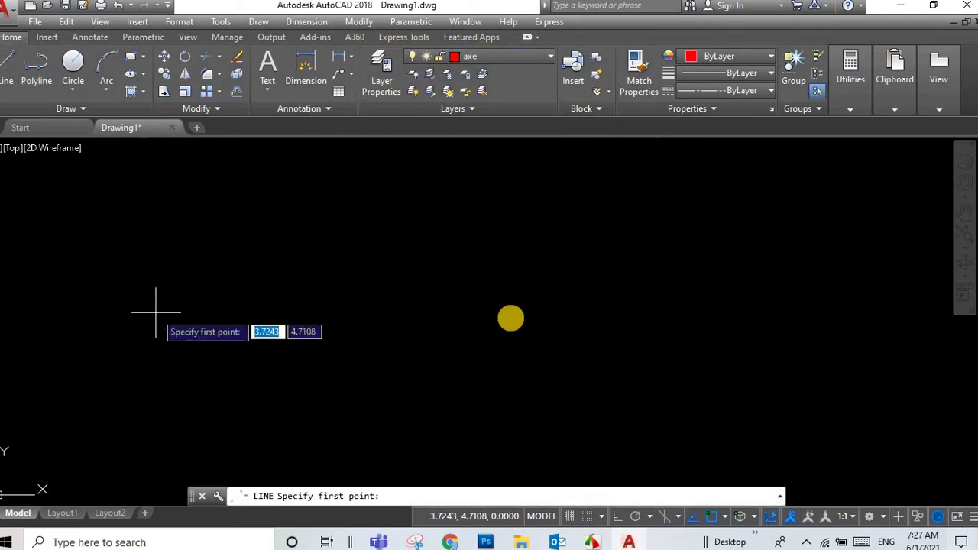
click(156, 312)
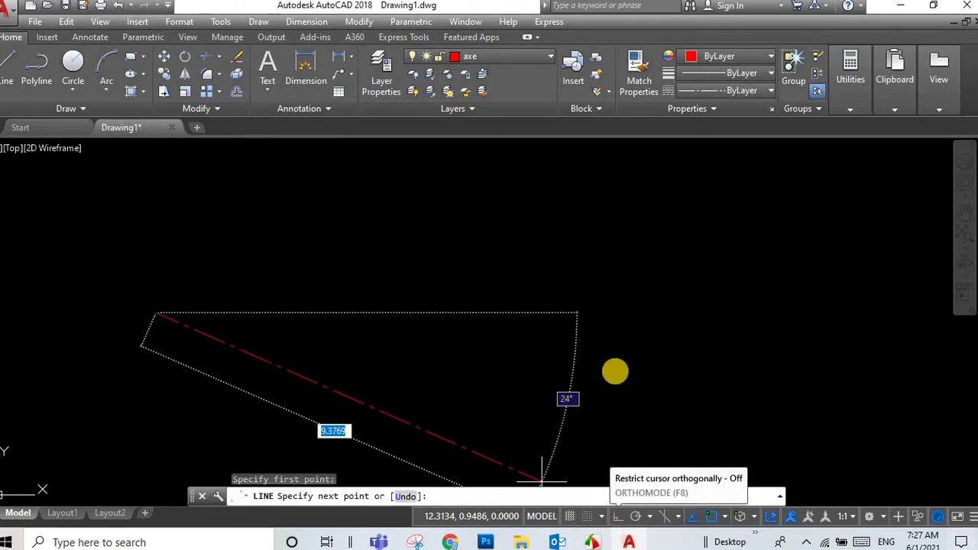
key(F8)
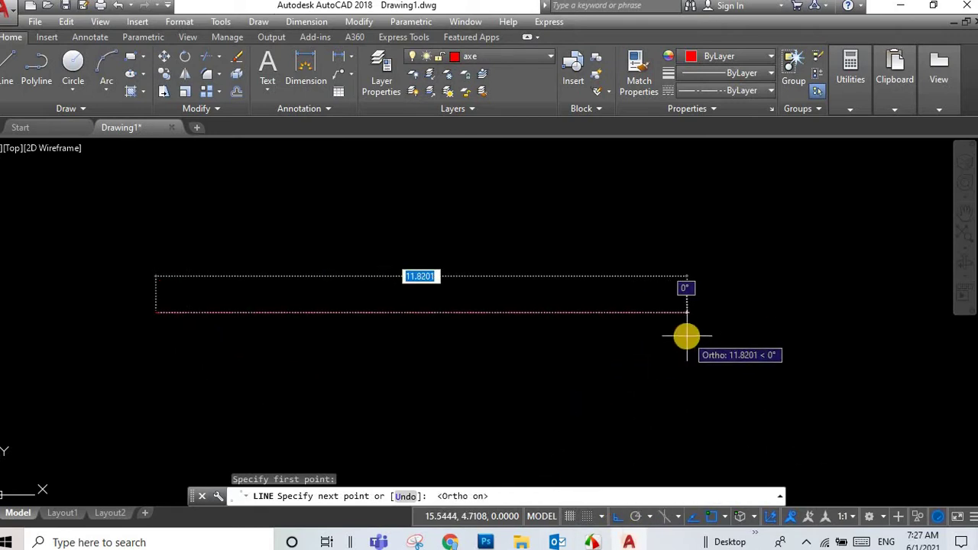
text(100)
key(Return)
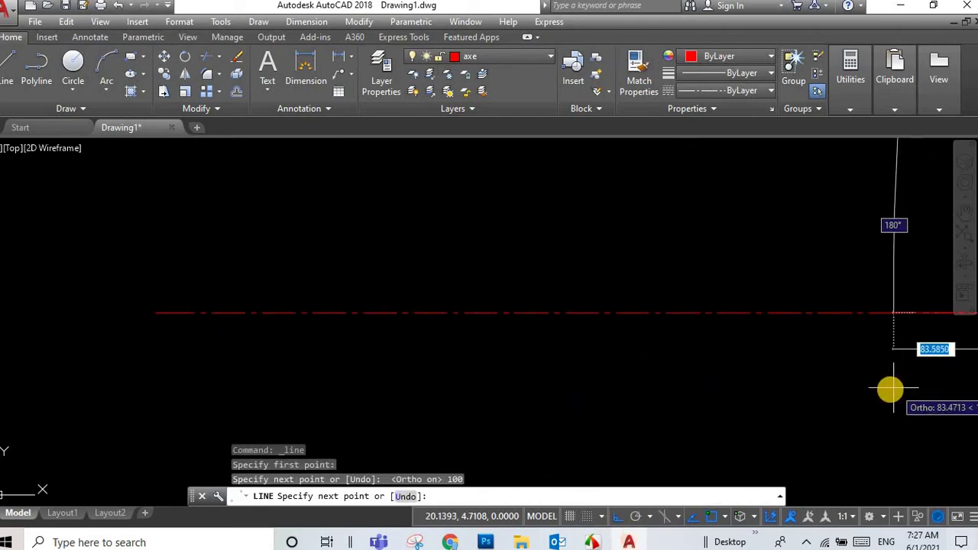
key(Escape)
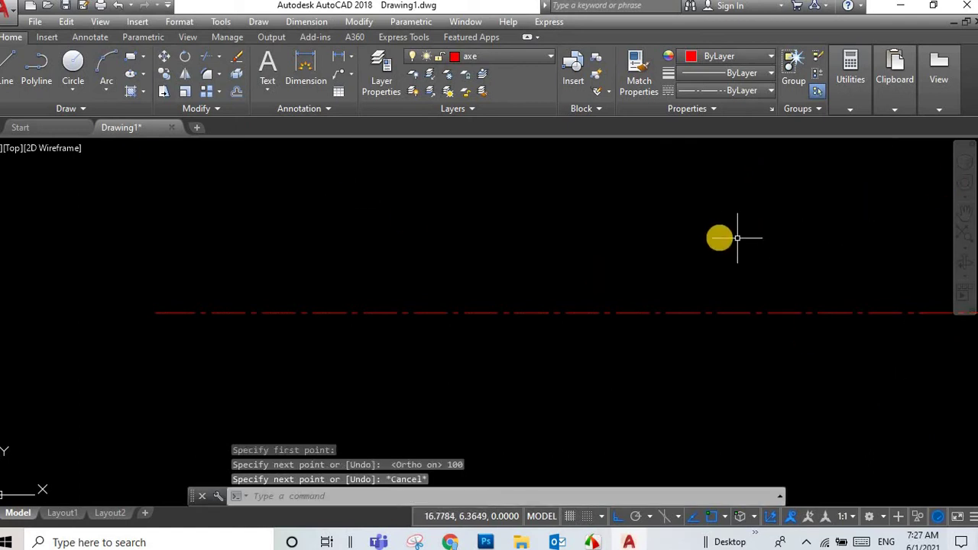
Step: Zoom extents so the whole 100-unit centre line fits in view
scroll(720, 238, down, 3)
scroll(720, 238, down, 2)
scroll(720, 237, up, 5)
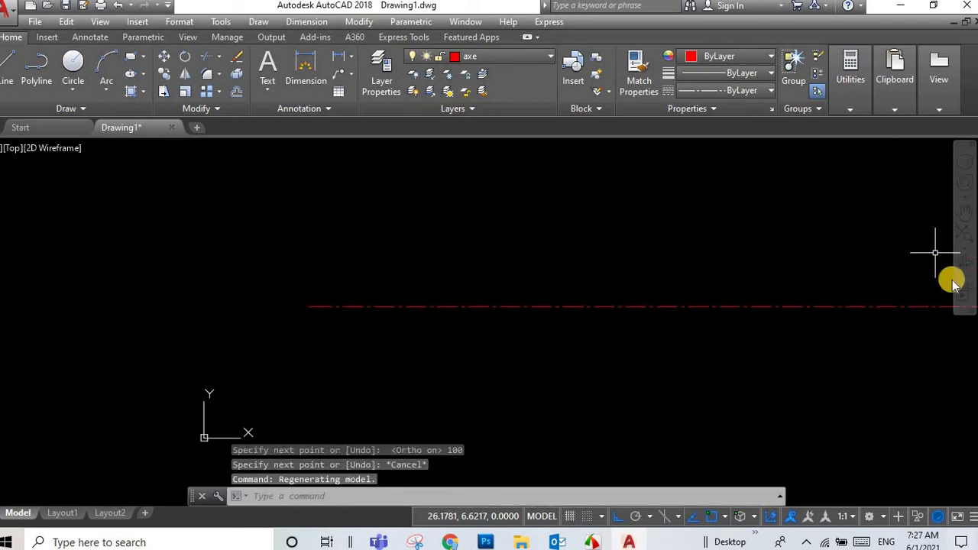
click(965, 234)
scroll(800, 272, down, 2)
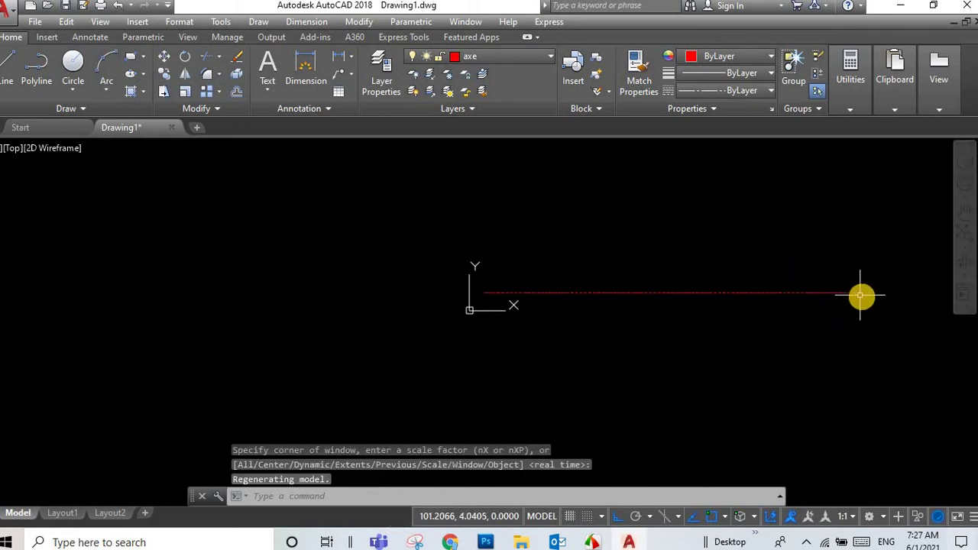
scroll(860, 295, up, 3)
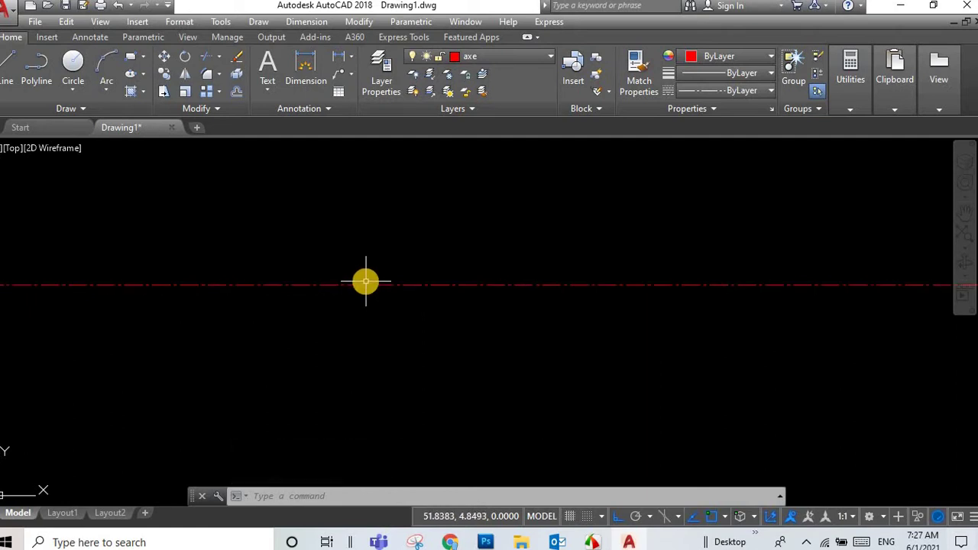
scroll(365, 281, down, 2)
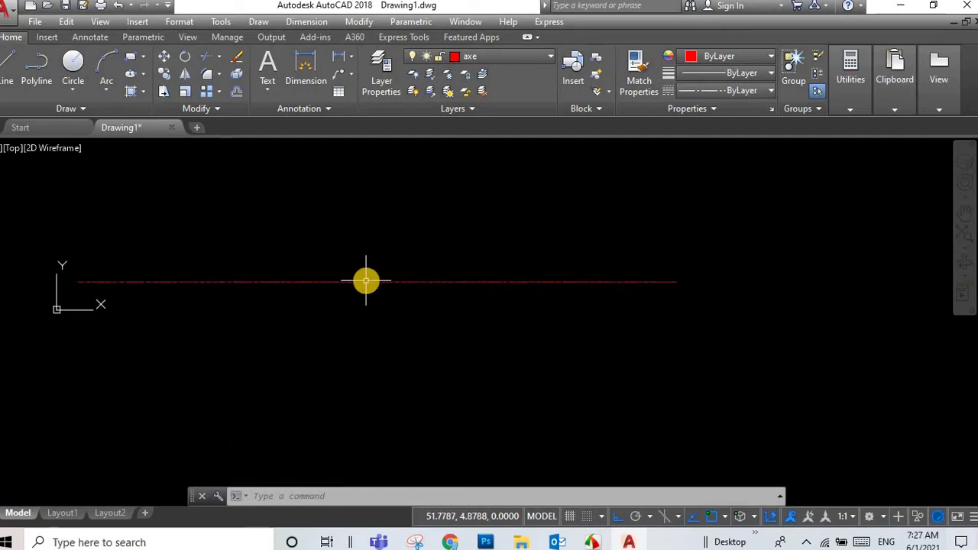
scroll(365, 281, down, 5)
scroll(354, 282, up, 4)
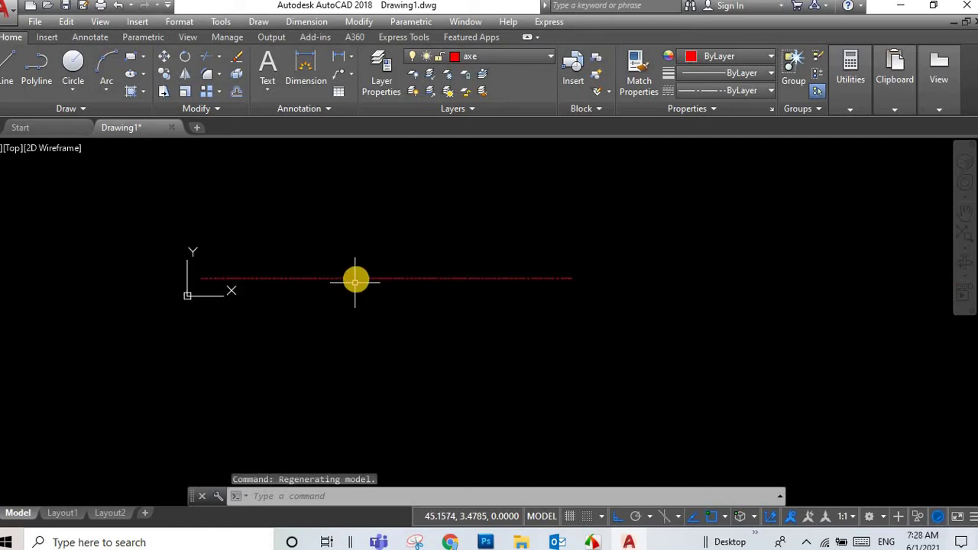
scroll(355, 281, up, 2)
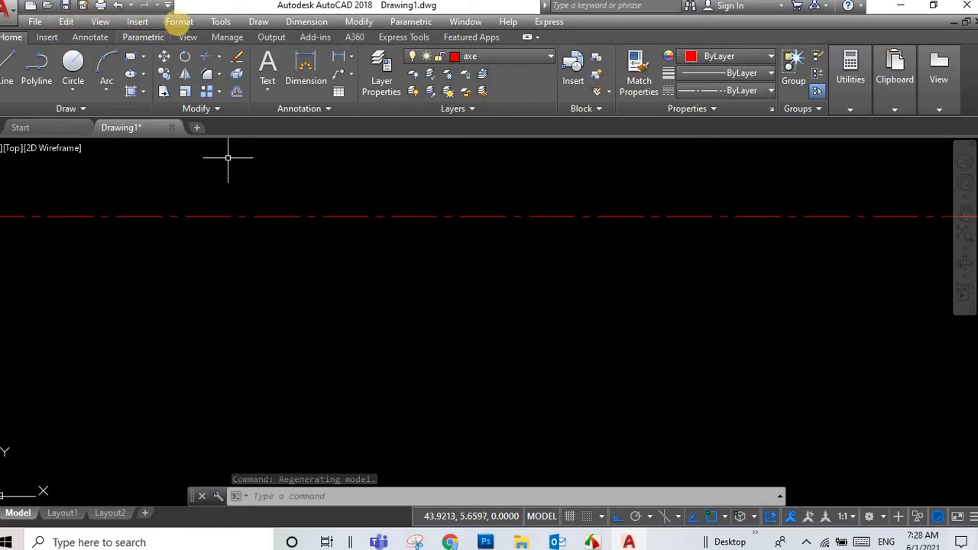
Step: Change the global linetype scale factor in the Linetype Manager so the axis line shows dash-dot
click(179, 23)
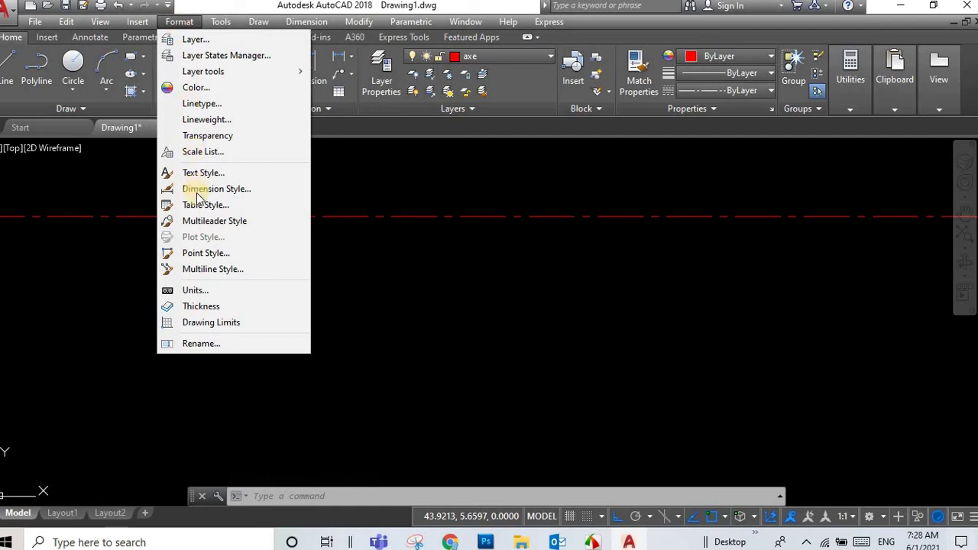
click(201, 103)
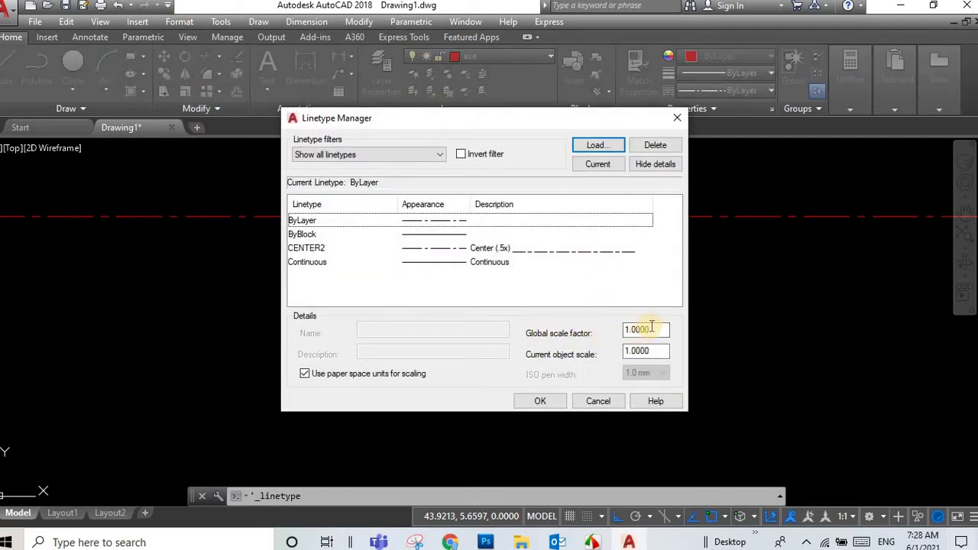
key(Tab)
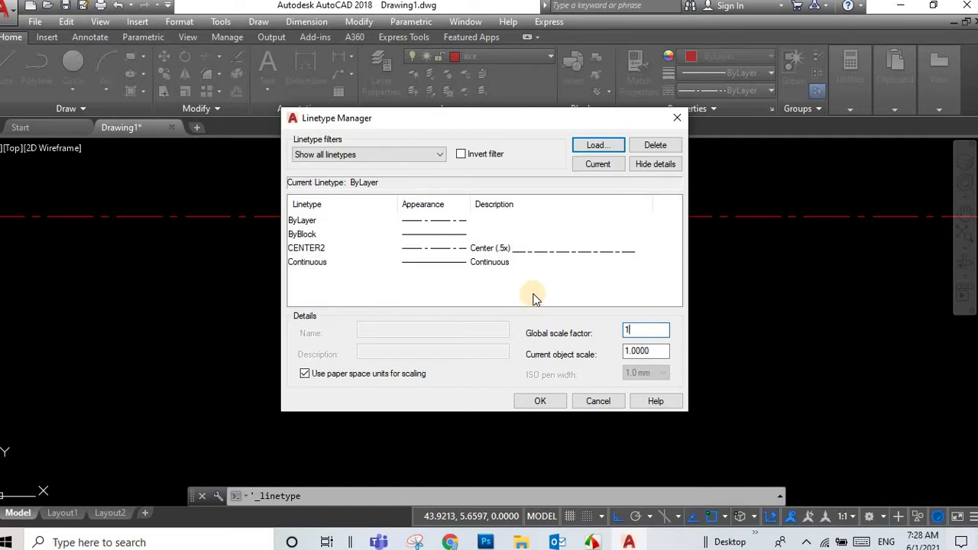
click(541, 401)
scroll(457, 290, down, 2)
scroll(458, 290, down, 2)
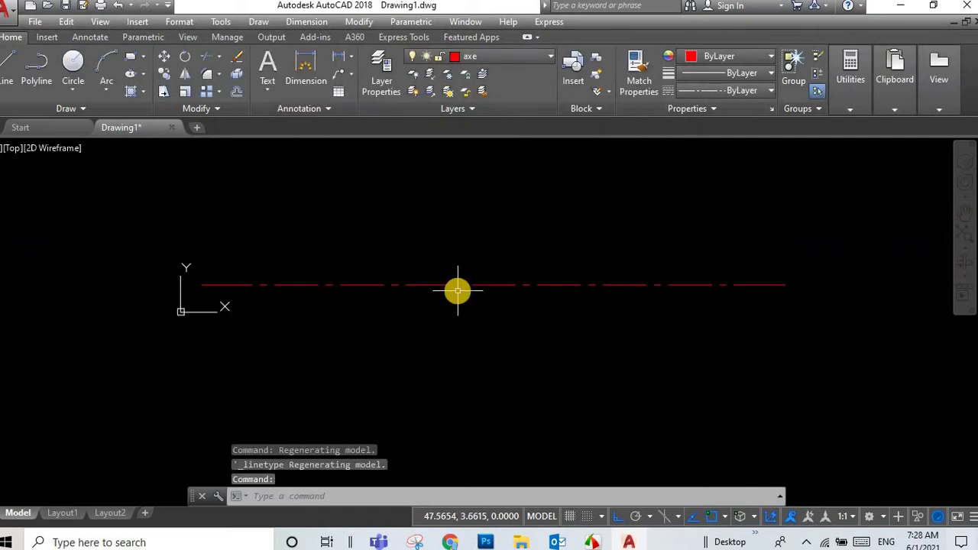
scroll(458, 291, down, 3)
scroll(581, 291, up, 2)
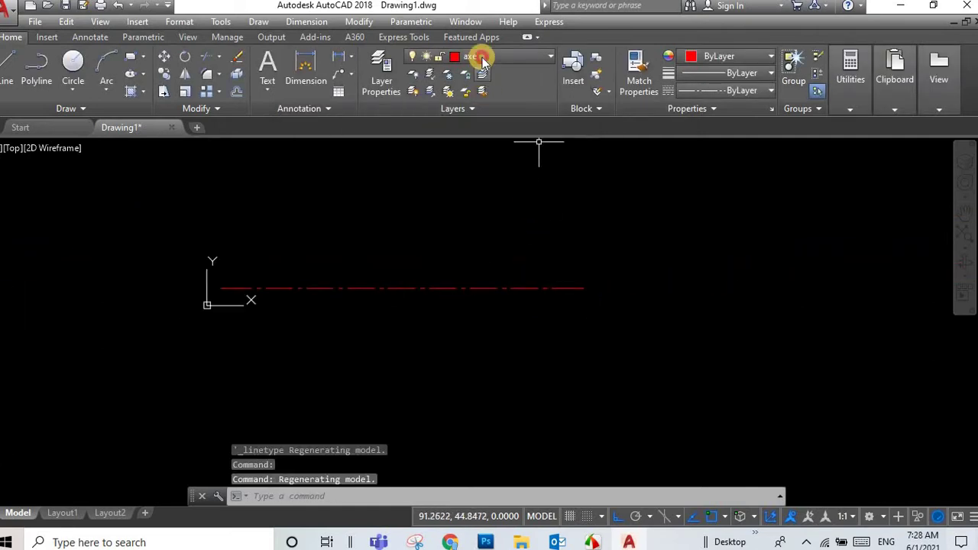
Step: Make Elev current and paste the reference drawing beside the red centre line
click(481, 59)
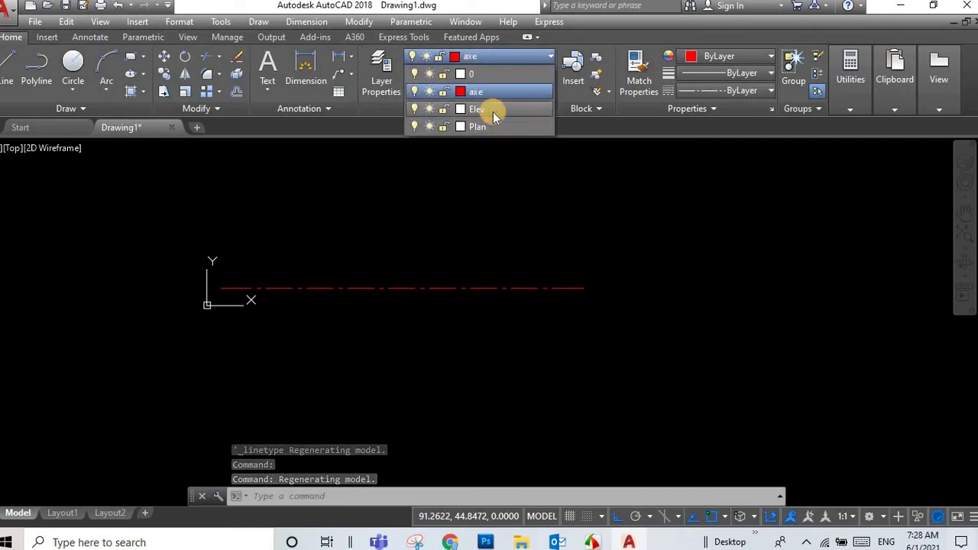
click(493, 112)
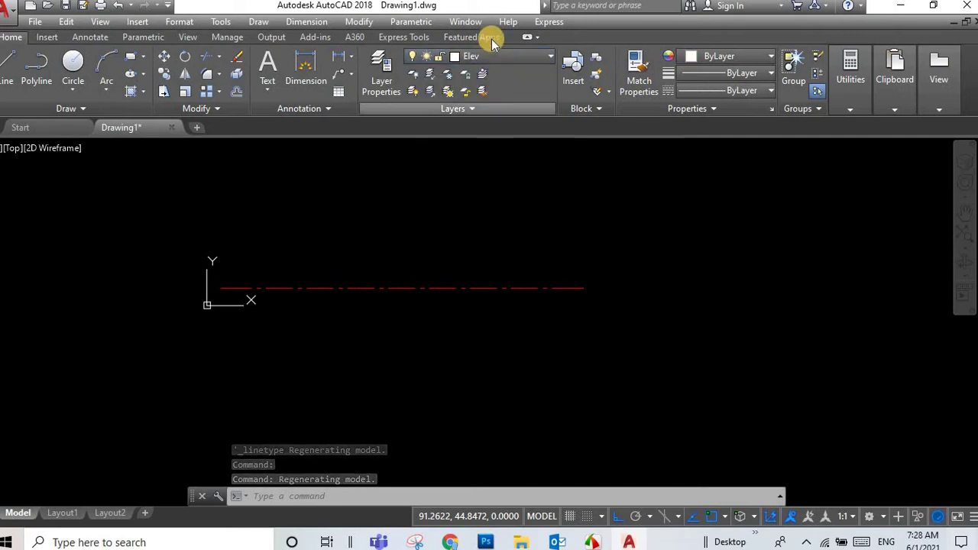
click(68, 22)
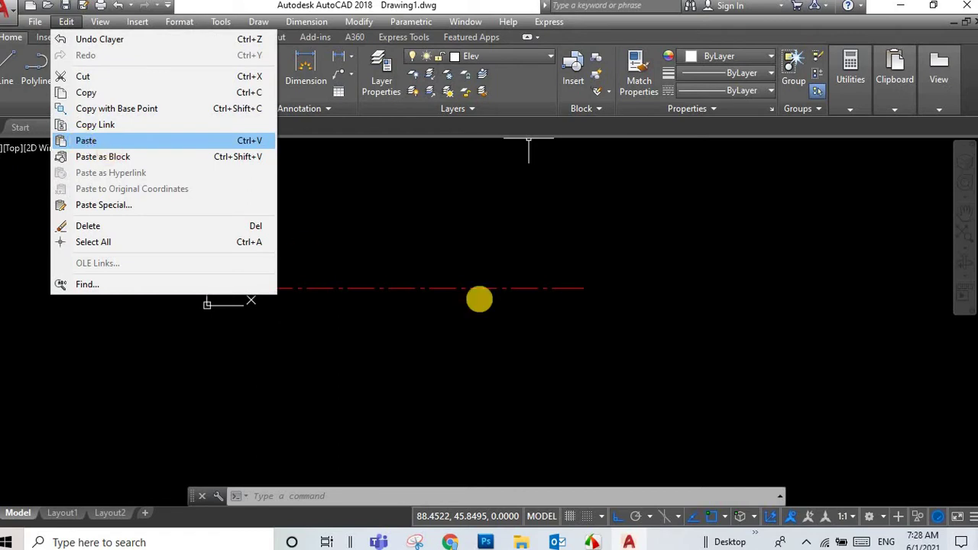
key(Return)
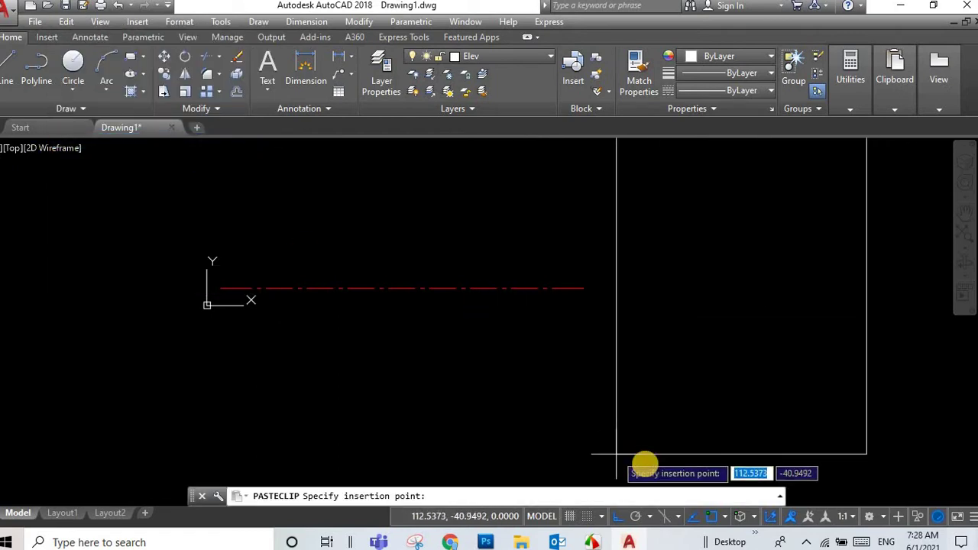
click(644, 462)
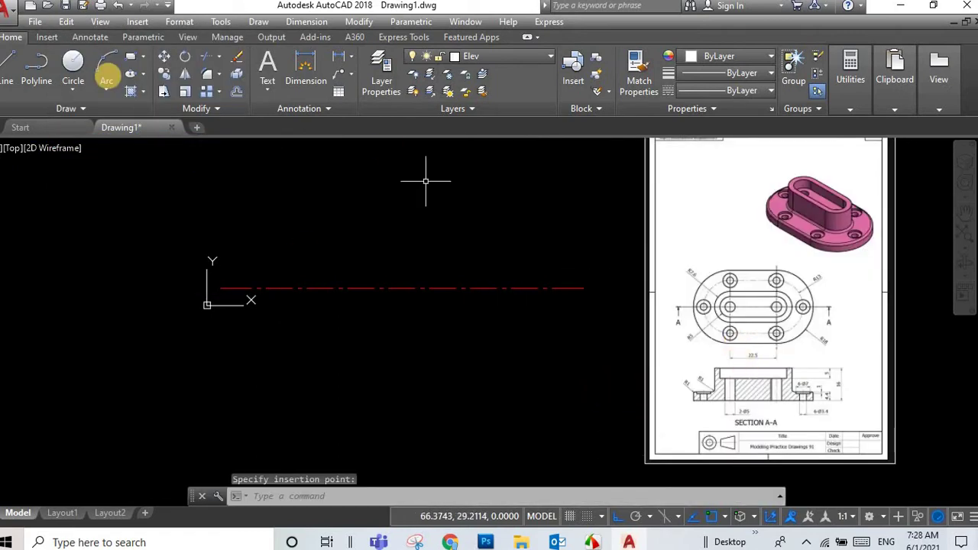
Step: Zoom in and out to inspect the reference drawing's dimensions
scroll(729, 305, up, 2)
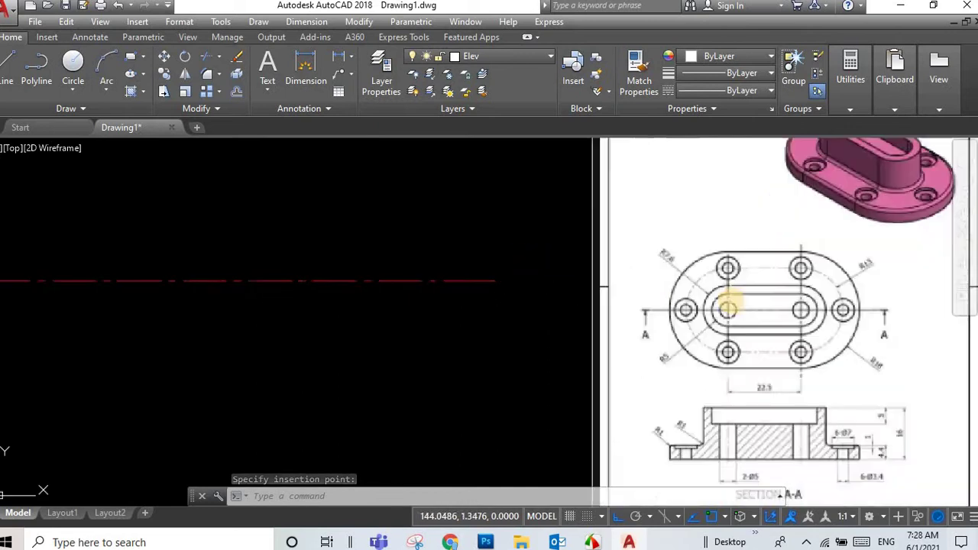
scroll(730, 306, up, 2)
scroll(718, 294, up, 2)
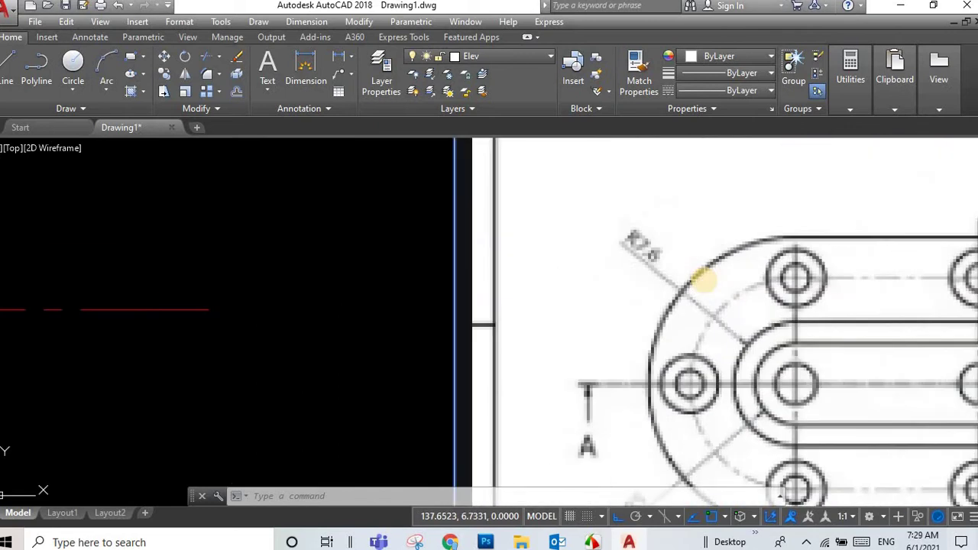
scroll(704, 281, down, 5)
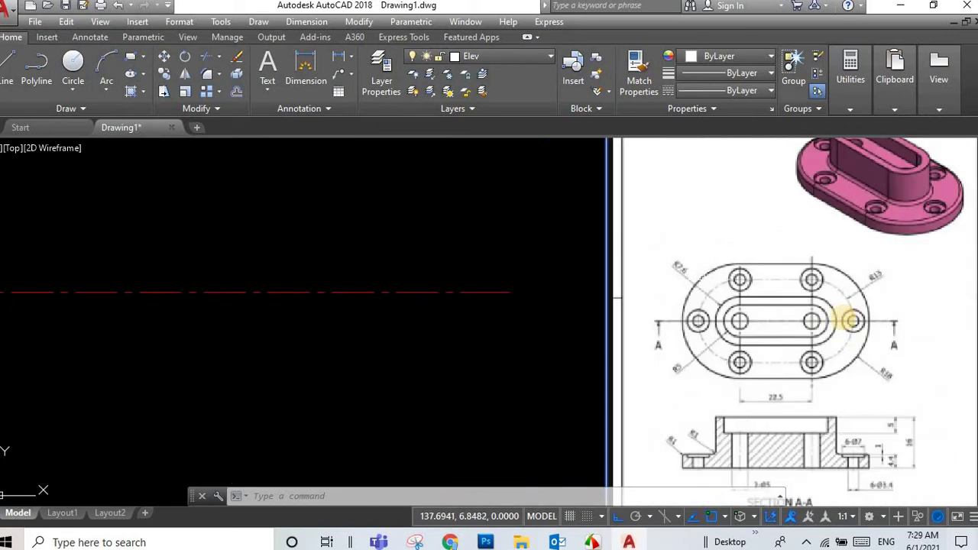
scroll(894, 302, up, 2)
scroll(894, 301, up, 5)
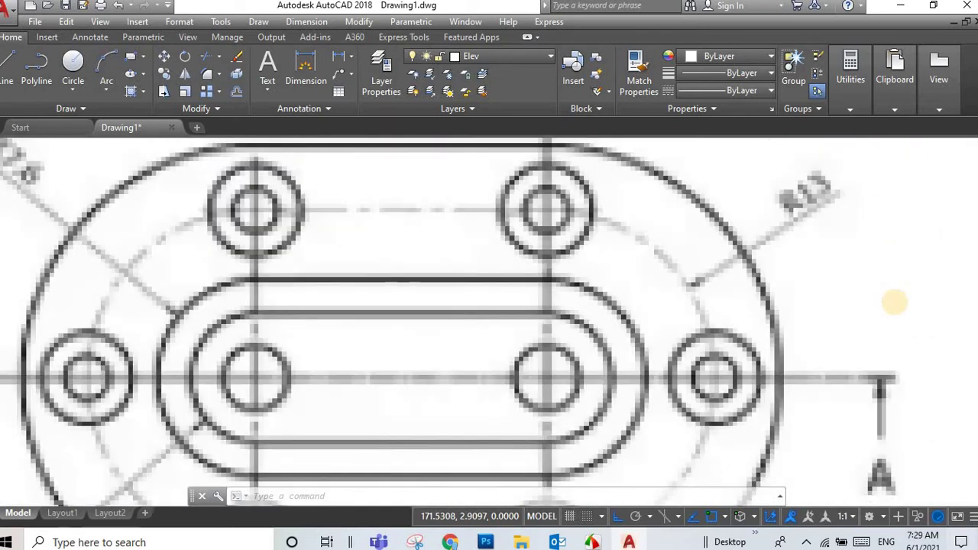
scroll(894, 302, down, 5)
scroll(894, 302, down, 2)
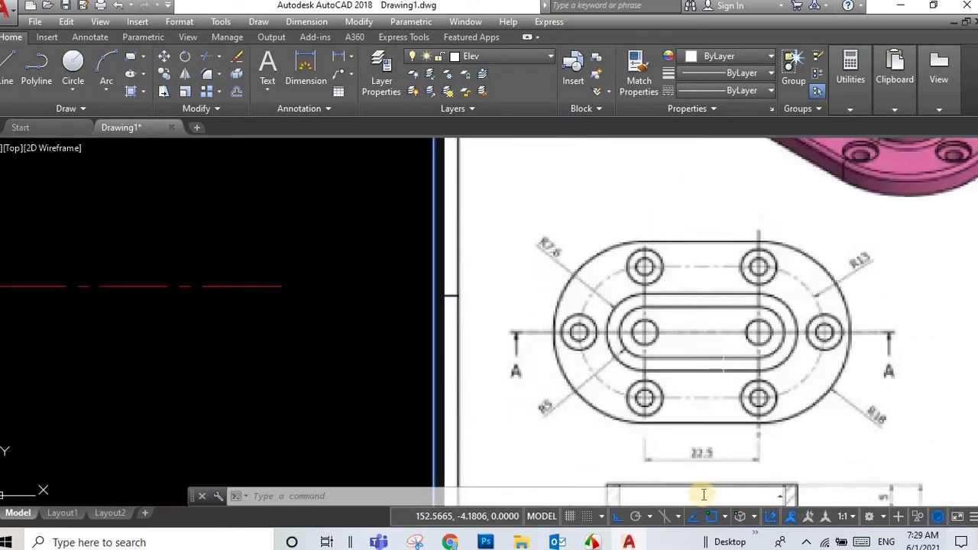
scroll(699, 467, up, 2)
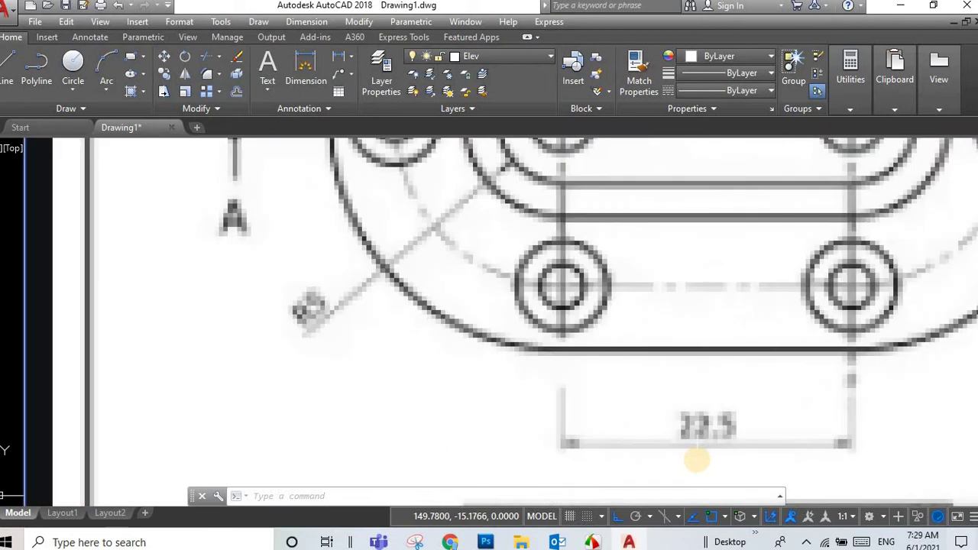
scroll(697, 461, down, 4)
scroll(697, 461, down, 5)
scroll(697, 460, down, 2)
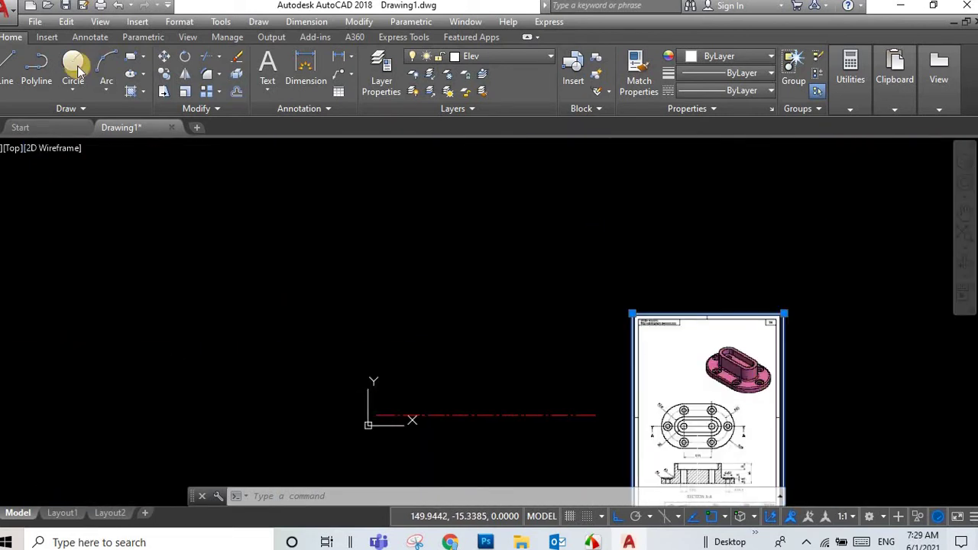
Step: Draw a vertical line across the centre line, move it to layer axe and stretch it
click(10, 67)
click(413, 419)
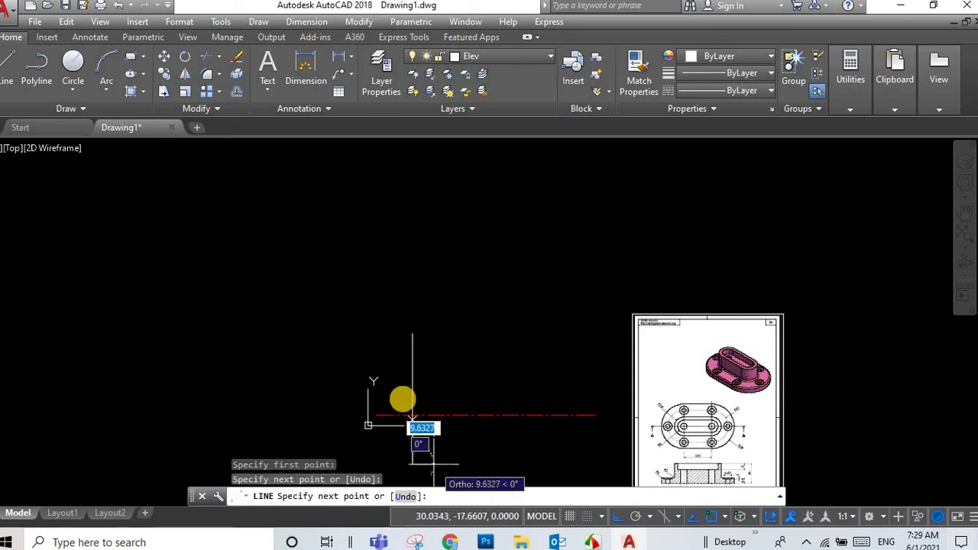
key(Escape)
click(413, 372)
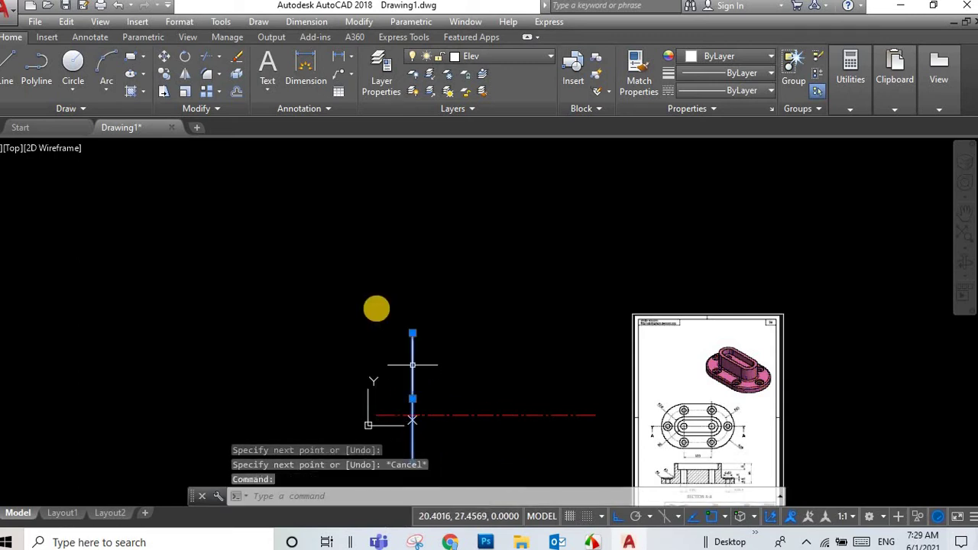
click(466, 56)
click(495, 91)
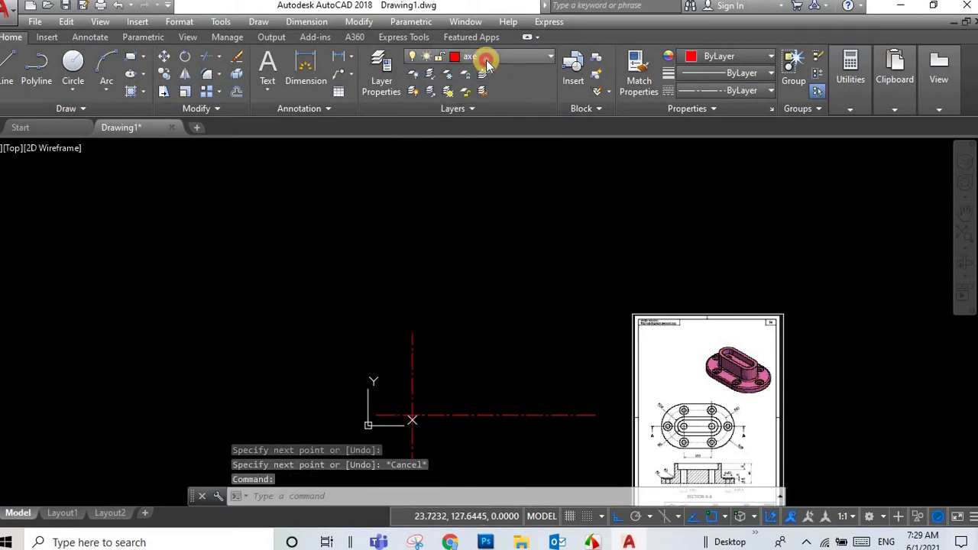
click(485, 59)
click(484, 95)
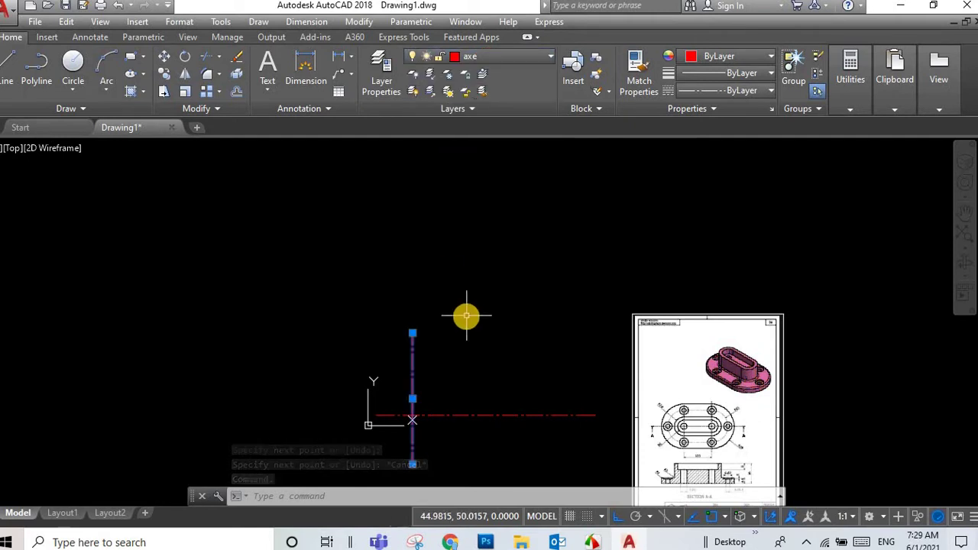
scroll(464, 298, down, 4)
scroll(451, 382, up, 4)
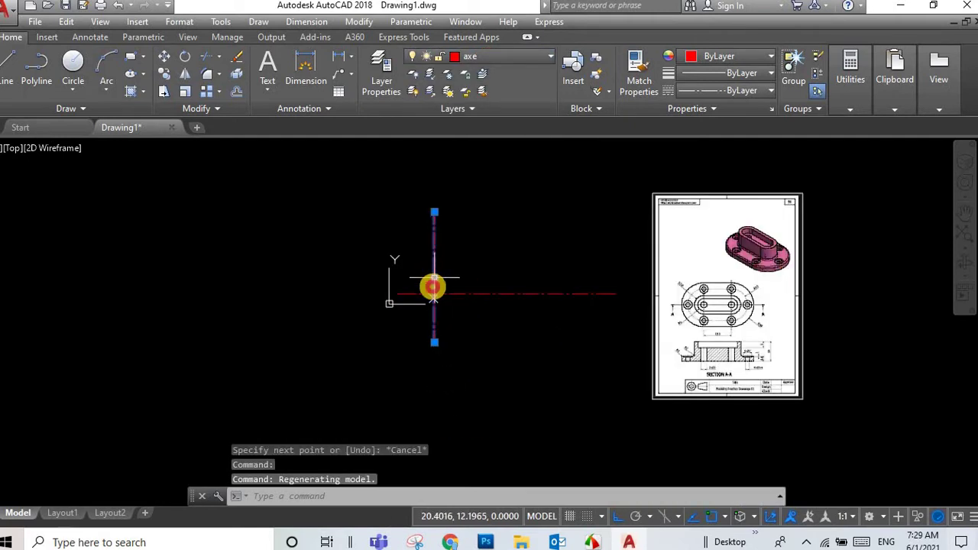
click(433, 284)
click(434, 293)
key(Escape)
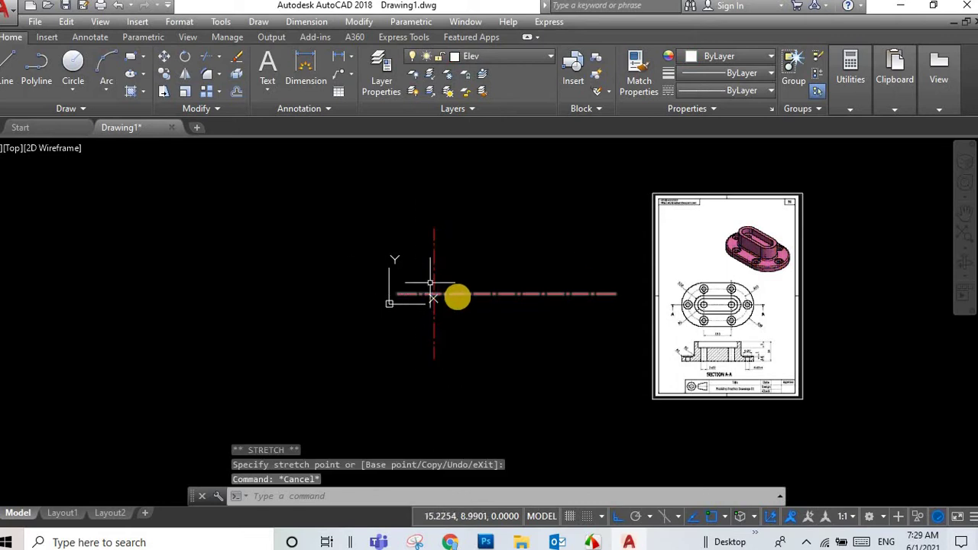
Step: Offset the vertical centre line 22.5 units to the right
scroll(457, 296, up, 2)
key(BackSpace)
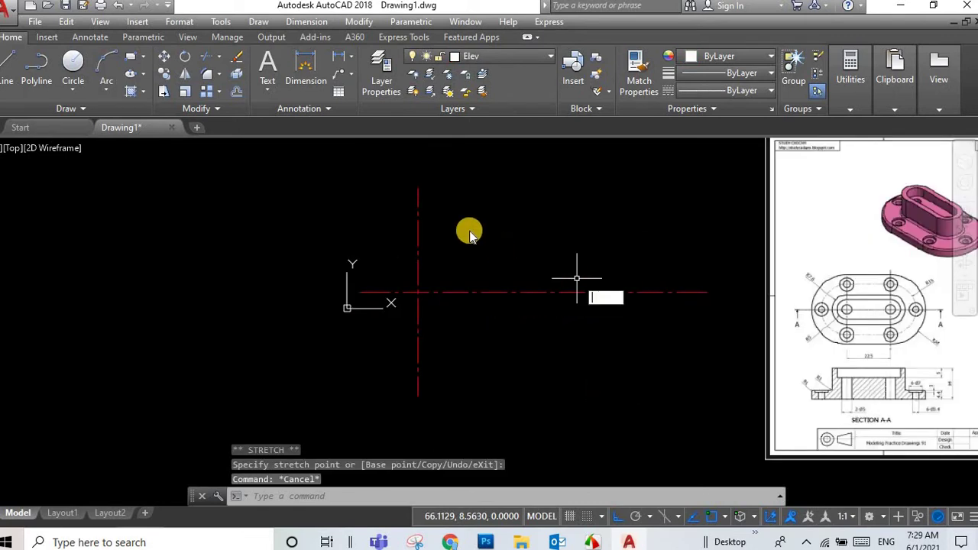
click(236, 90)
click(635, 497)
text(22.5)
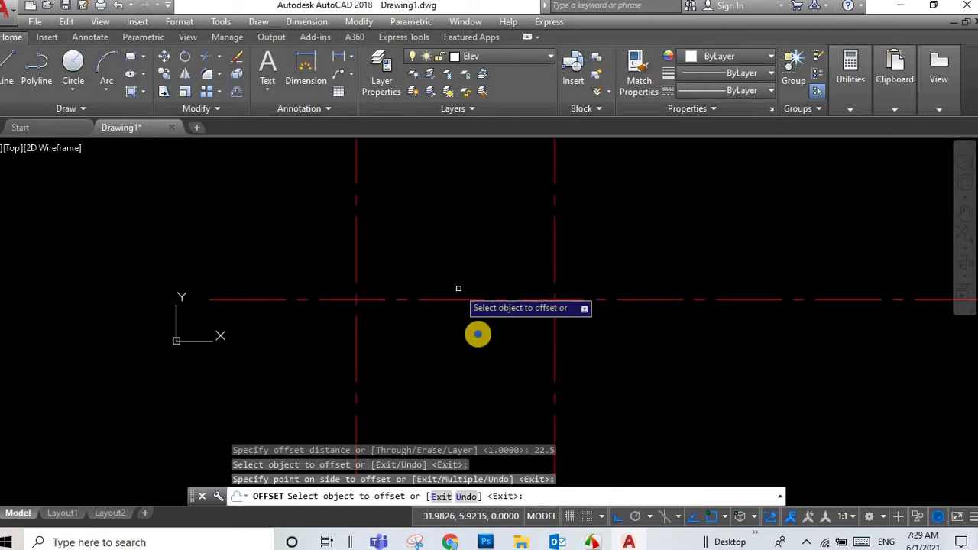
right_click(480, 336)
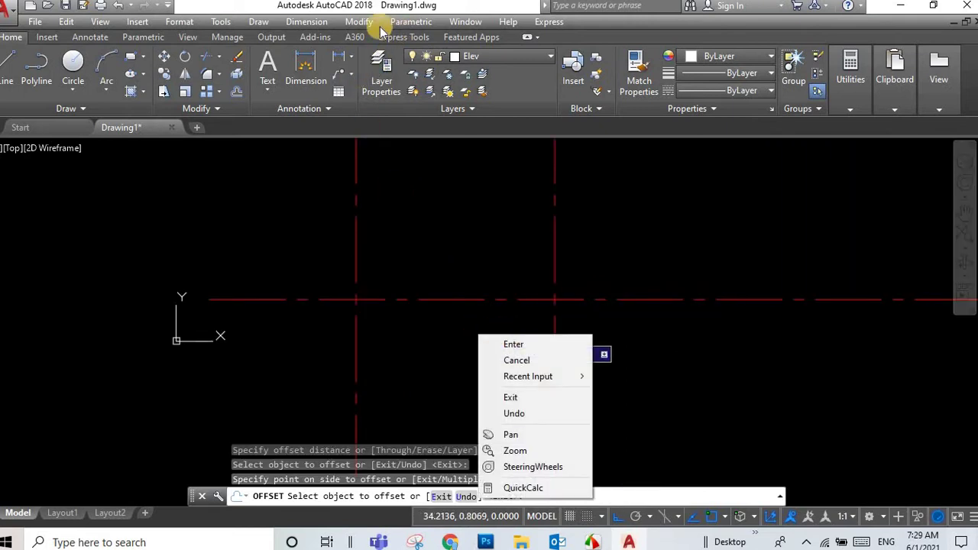
click(304, 25)
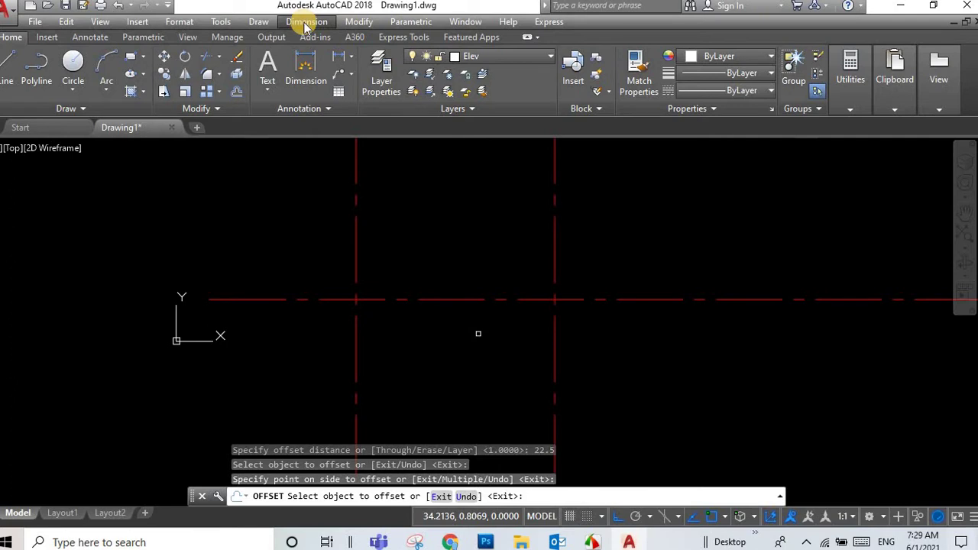
Step: Modify the Standard dimension style's primary units and confirm the change
click(304, 23)
click(345, 390)
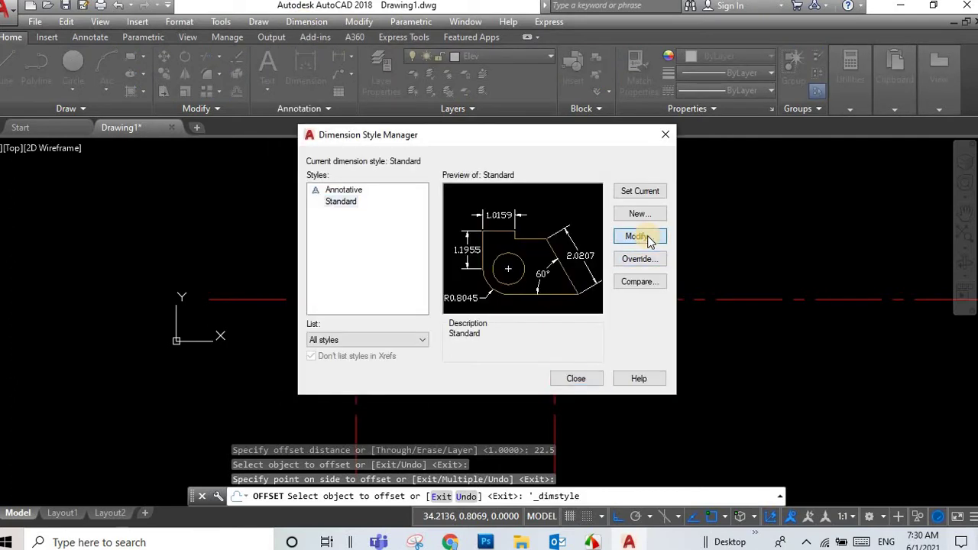
click(633, 237)
click(459, 112)
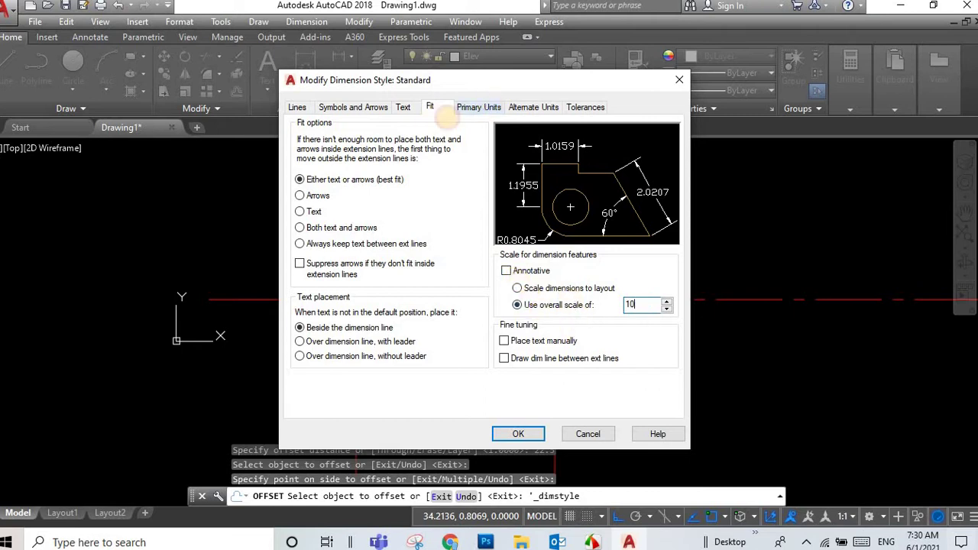
click(457, 109)
click(393, 169)
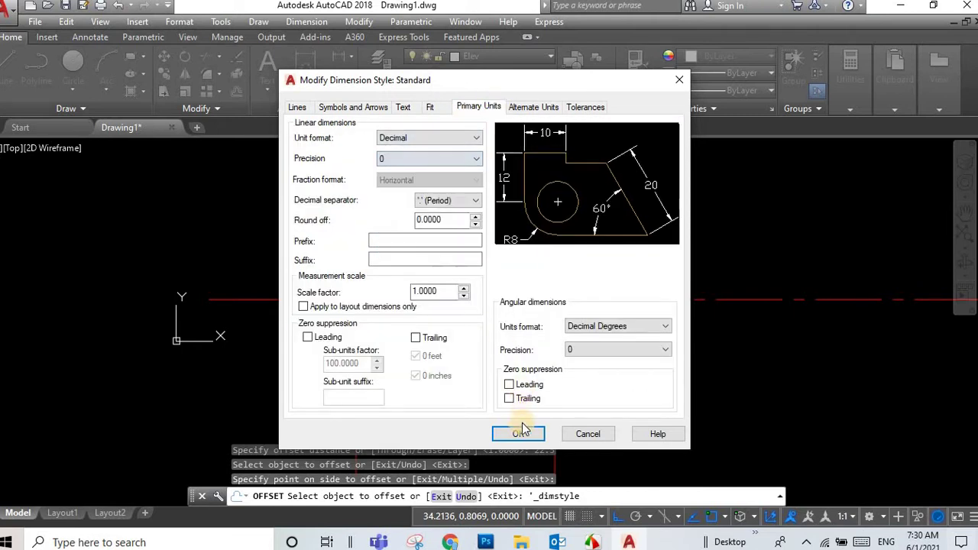
click(519, 434)
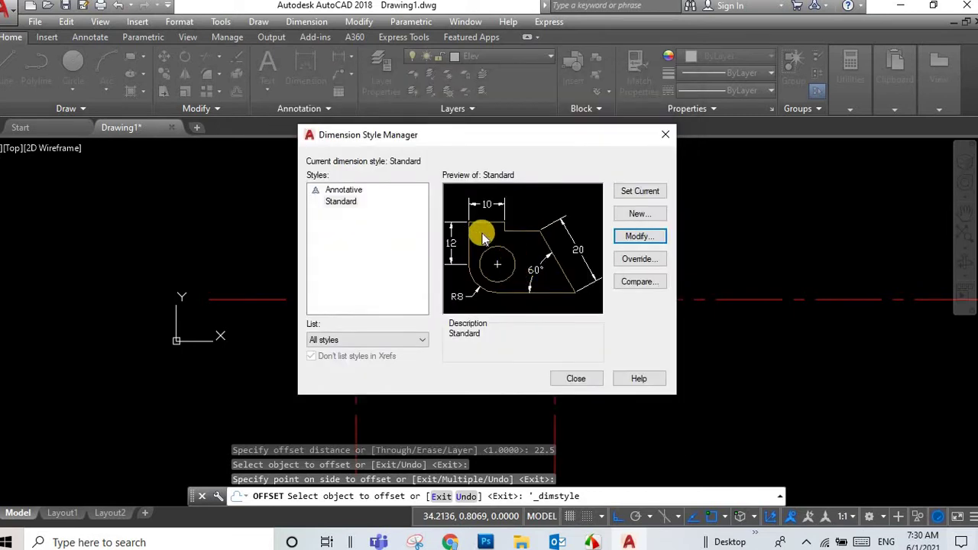
Step: Re-edit the Standard style's fit scale and set linear precision to 0.00
click(623, 238)
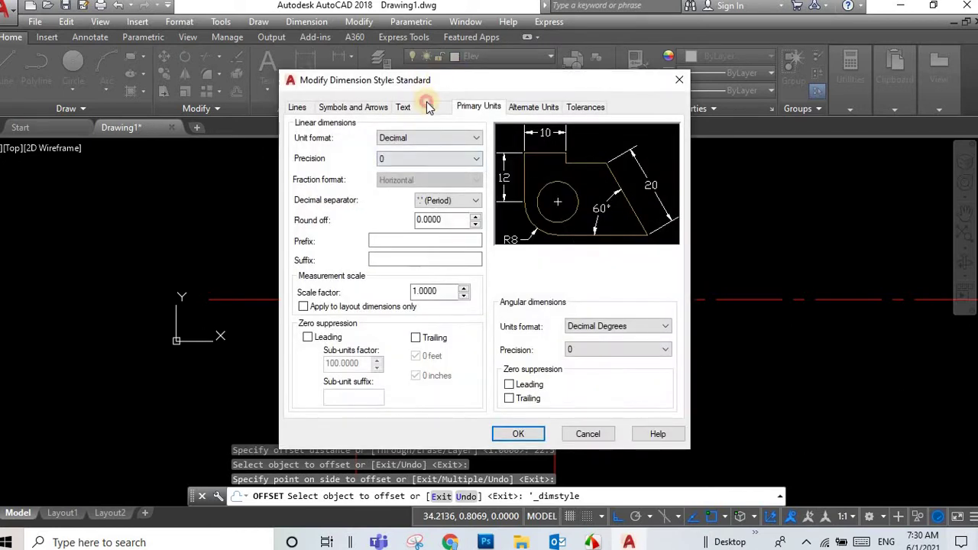
click(429, 107)
click(403, 108)
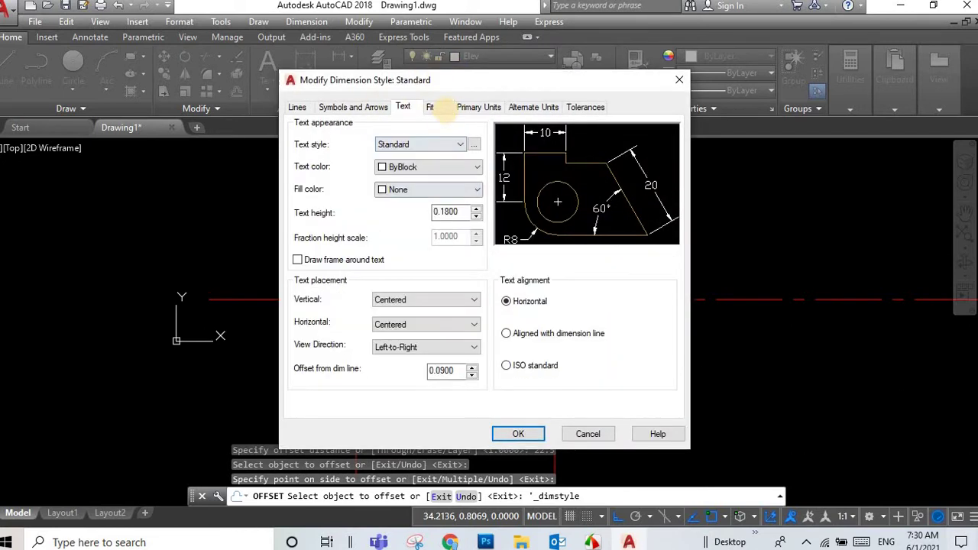
click(438, 108)
key(ctrl+Tab)
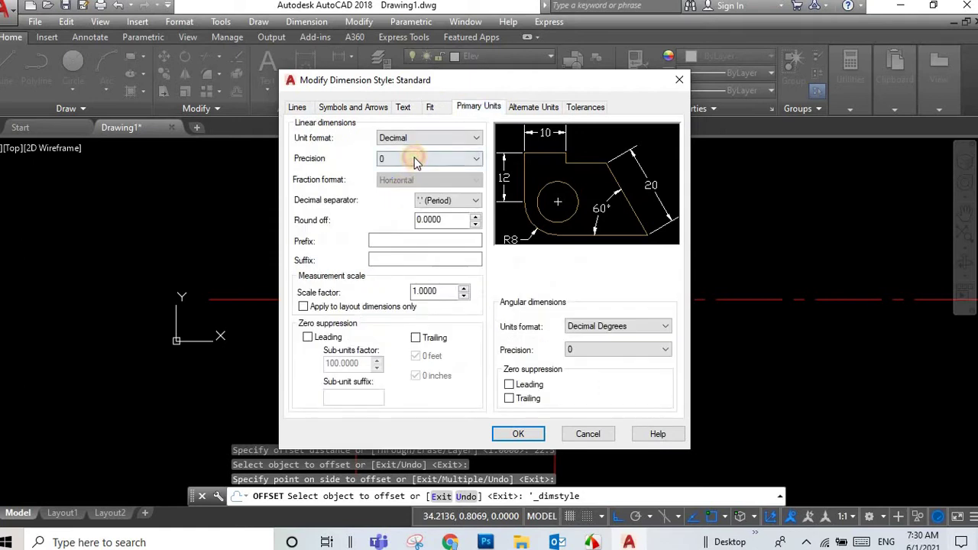
click(415, 160)
click(407, 192)
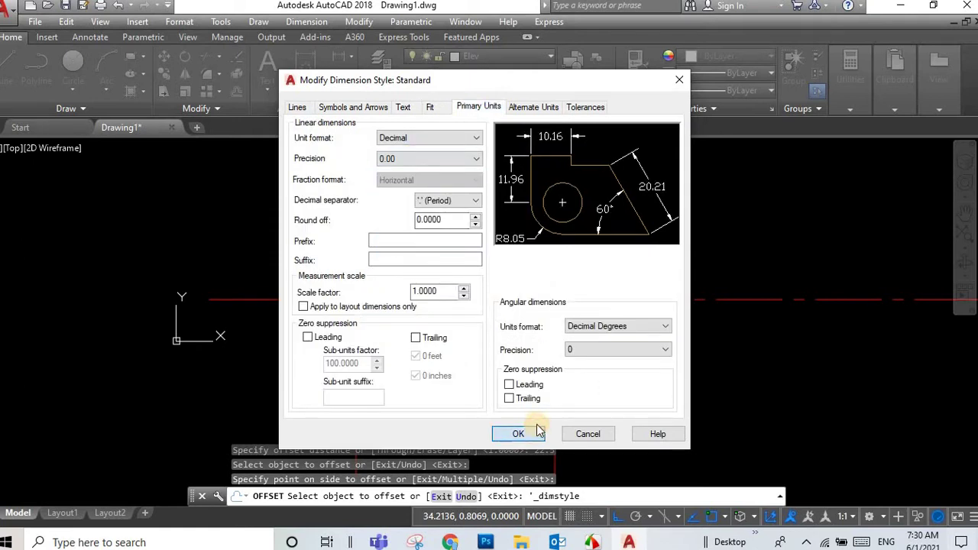
click(518, 433)
click(306, 23)
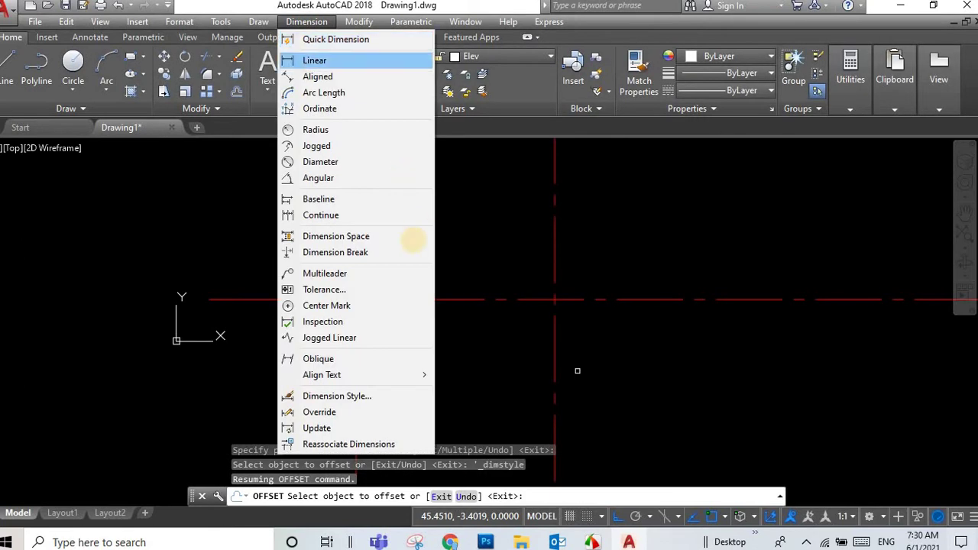
Step: Start a 22.50 linear dimension between the vertical centre-line crossings, then cancel it
click(401, 82)
click(356, 300)
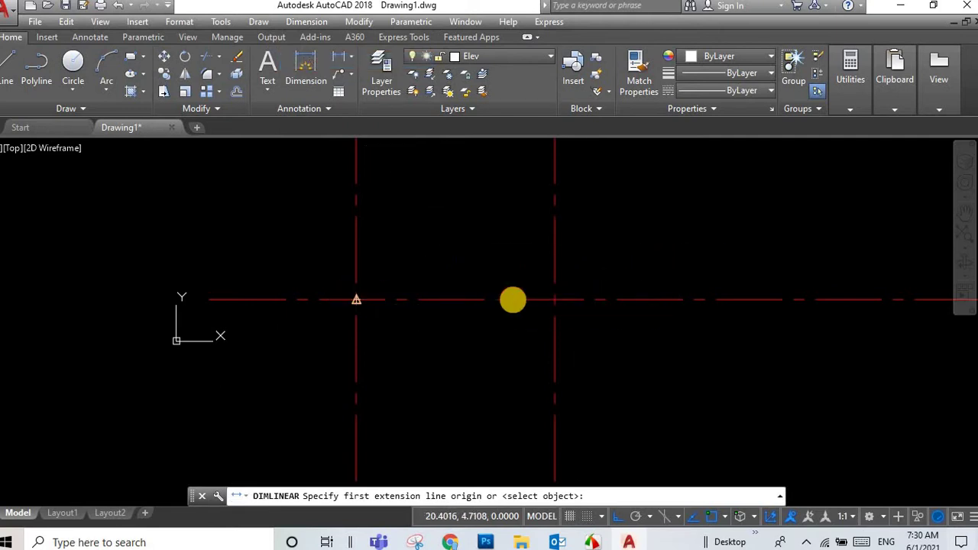
click(555, 300)
right_click(507, 249)
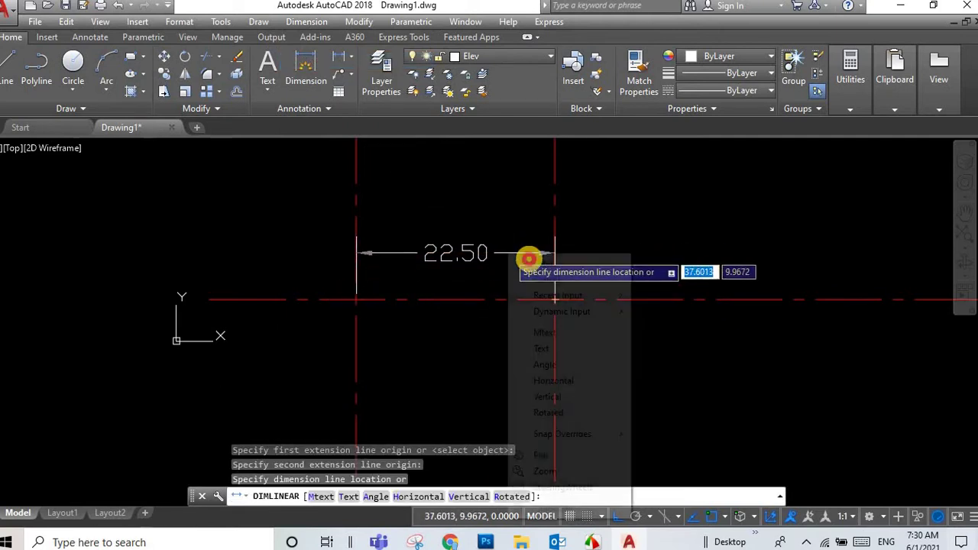
click(535, 260)
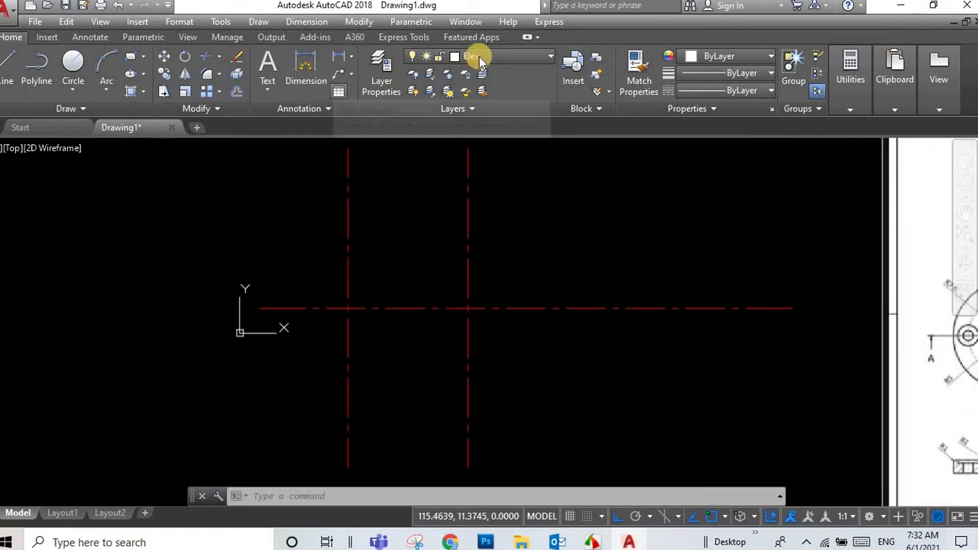
Step: On the axe layer, draw radius-13 circles on the right and left centre-line crossings
click(465, 91)
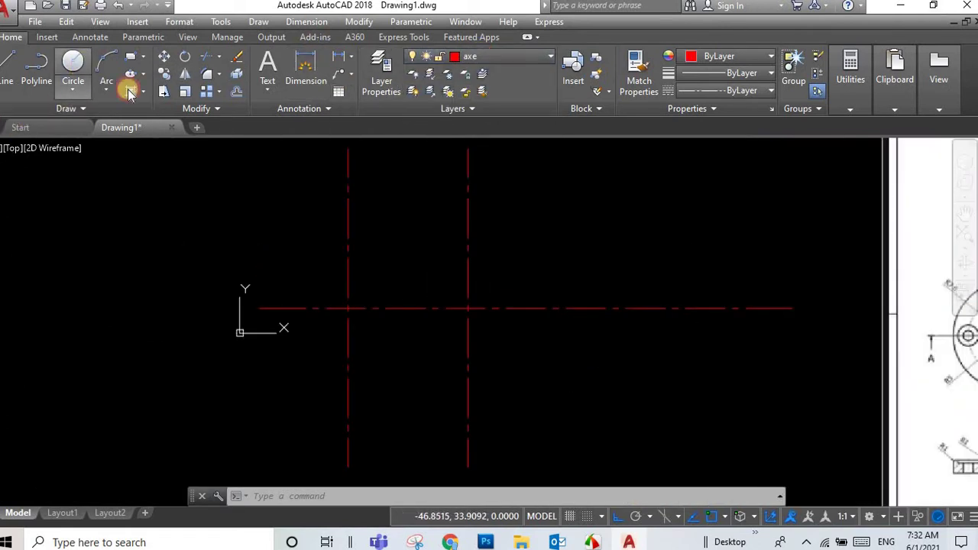
click(73, 64)
click(61, 93)
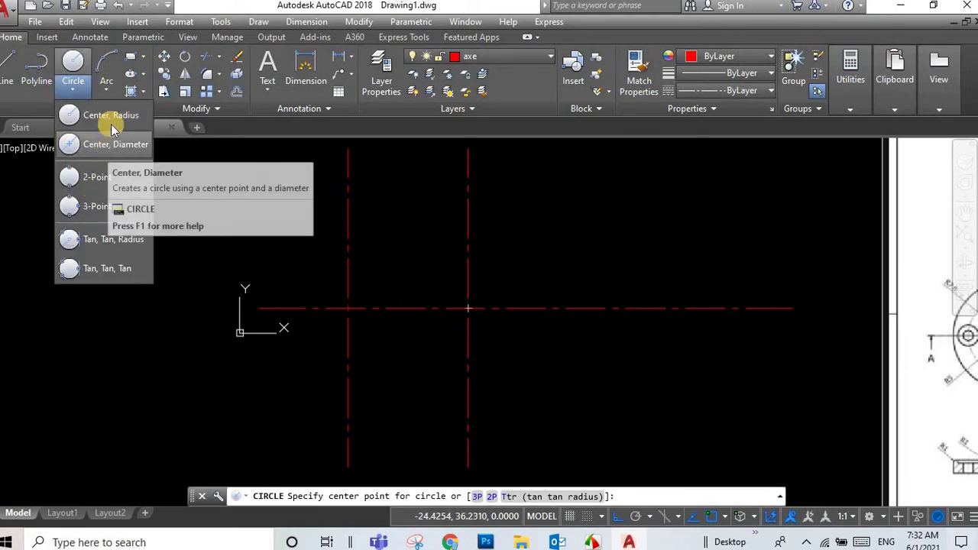
click(111, 145)
click(468, 308)
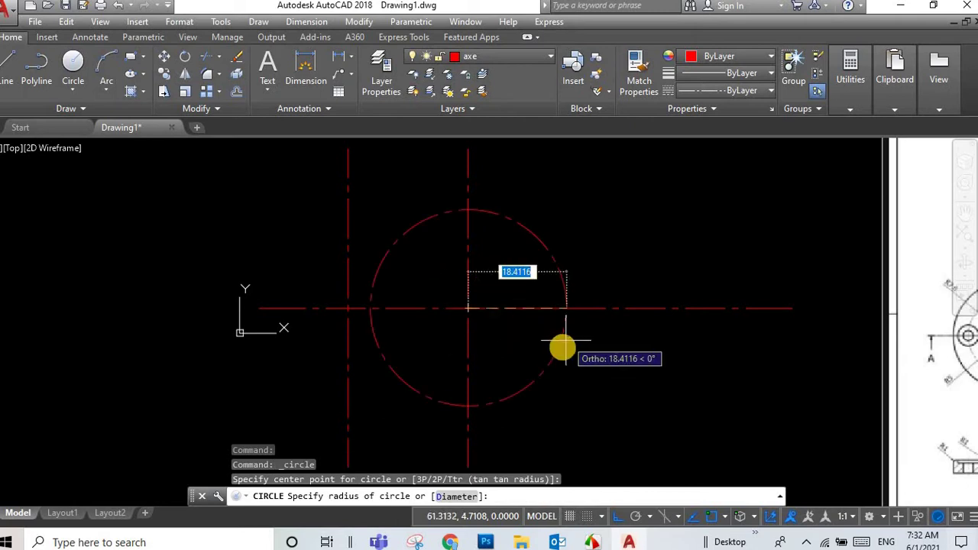
text(13)
key(Return)
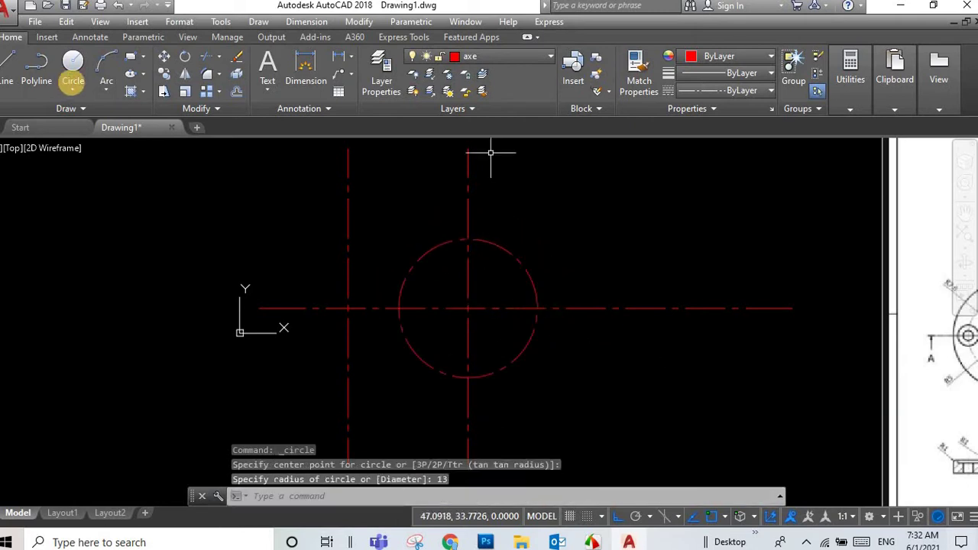
click(73, 87)
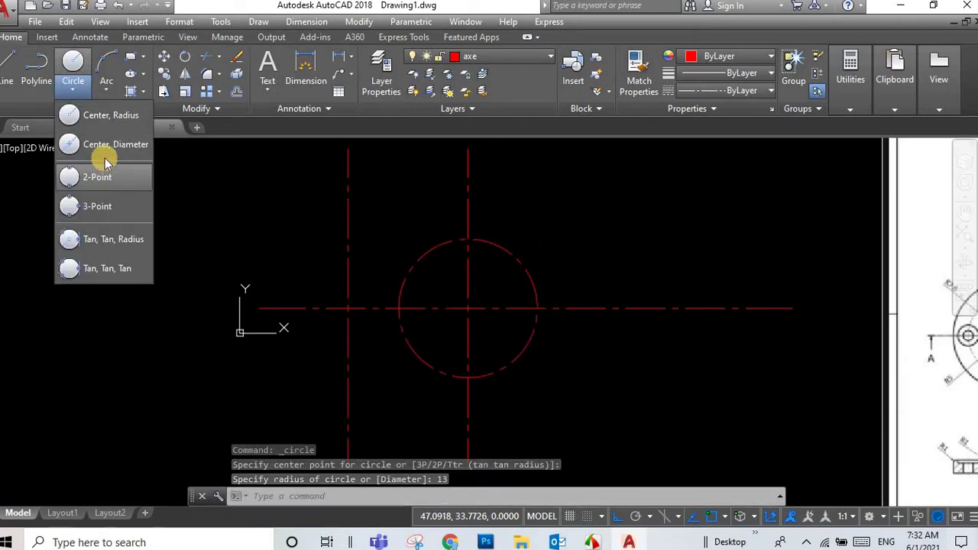
click(104, 116)
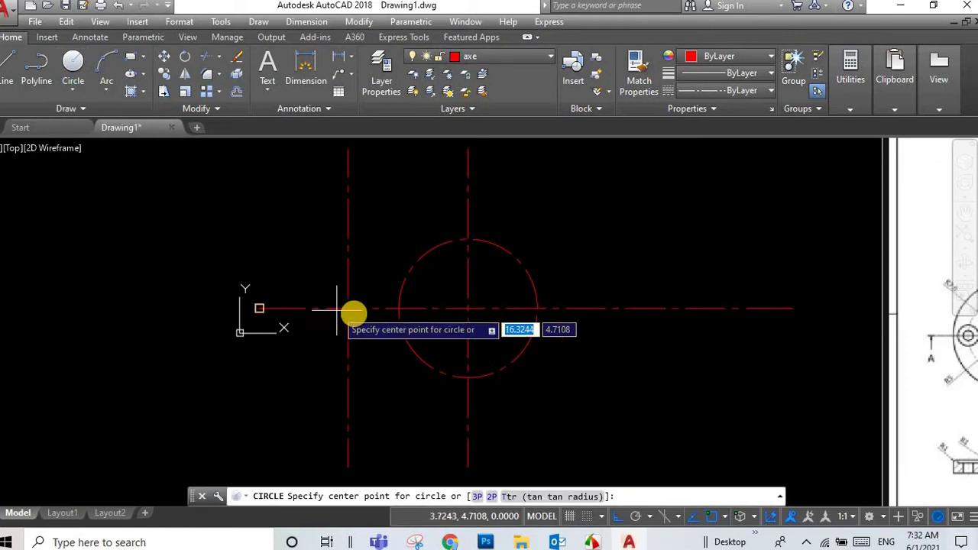
click(349, 309)
key(Return)
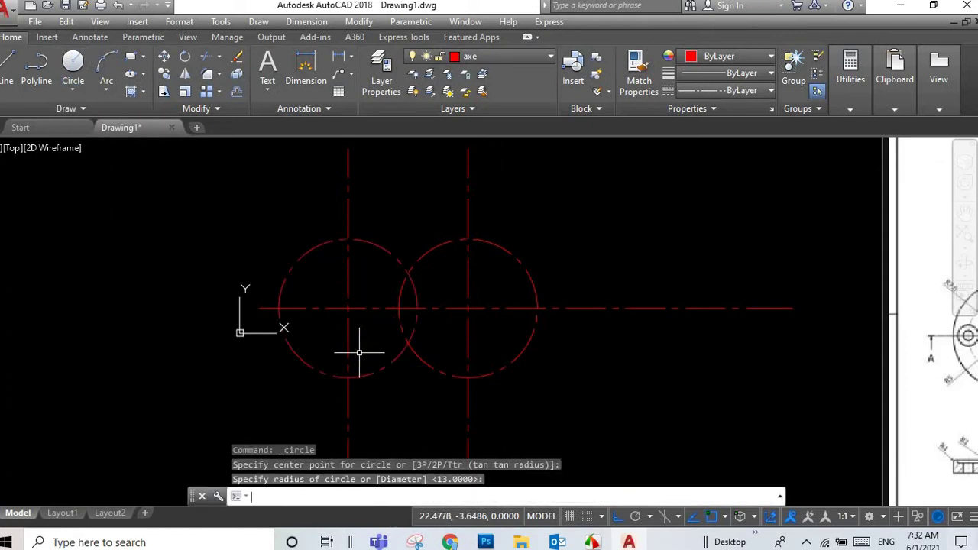
Step: Draw straight lines joining the two circles across their tops and bottoms
click(30, 66)
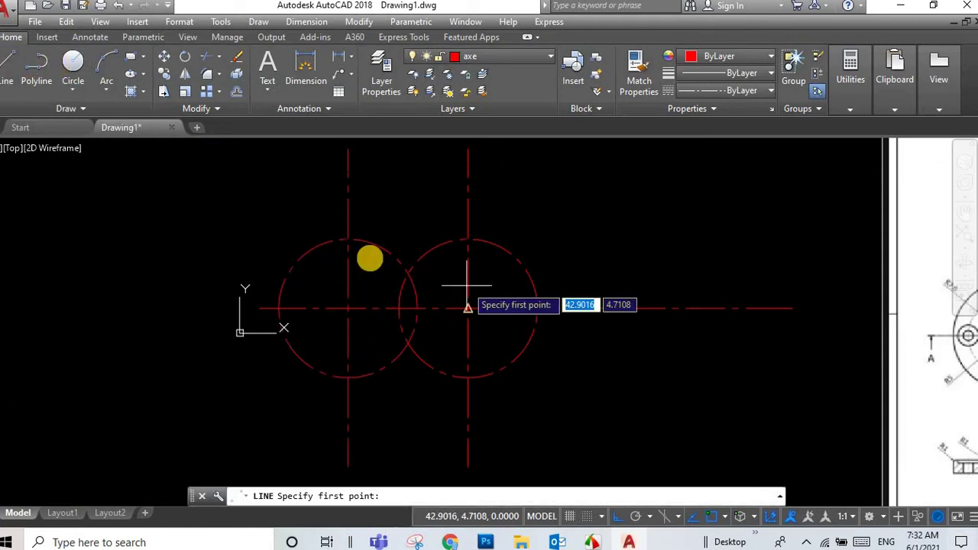
click(468, 239)
right_click(467, 241)
click(490, 259)
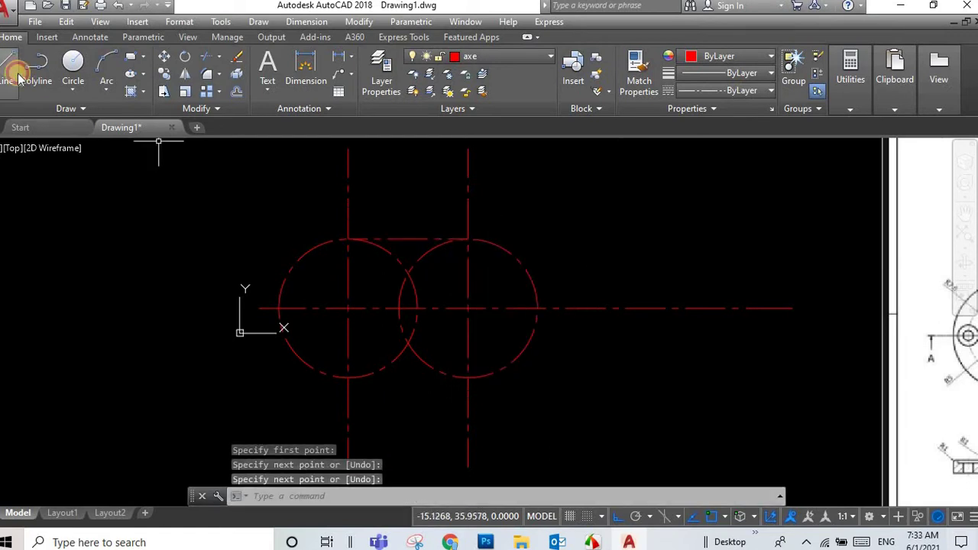
key(Return)
click(349, 377)
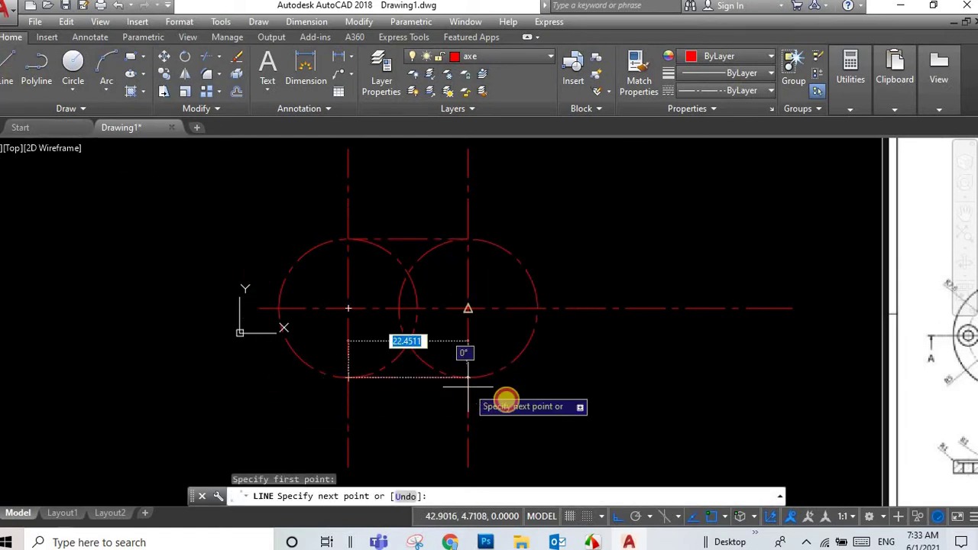
click(502, 400)
right_click(502, 399)
click(528, 240)
key(ctrl+z)
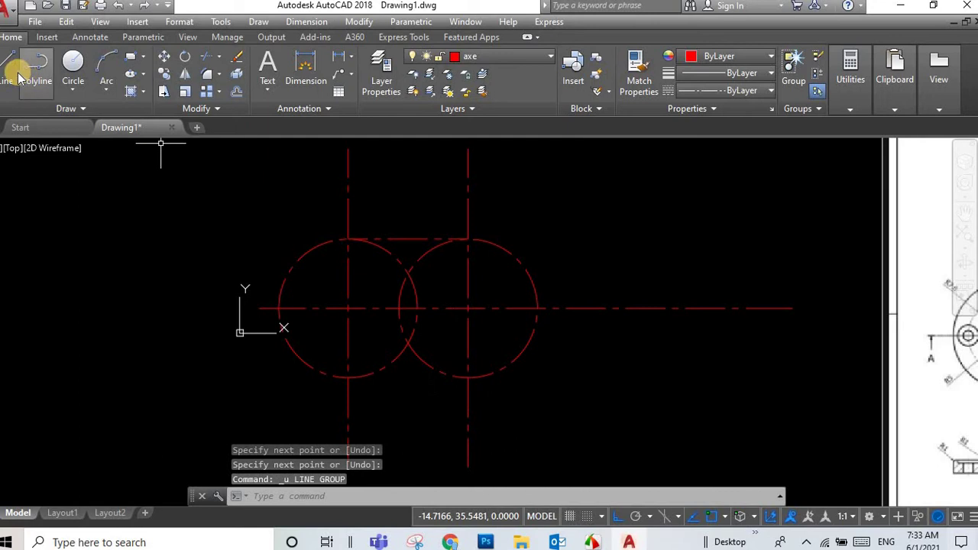
right_click(499, 214)
click(532, 223)
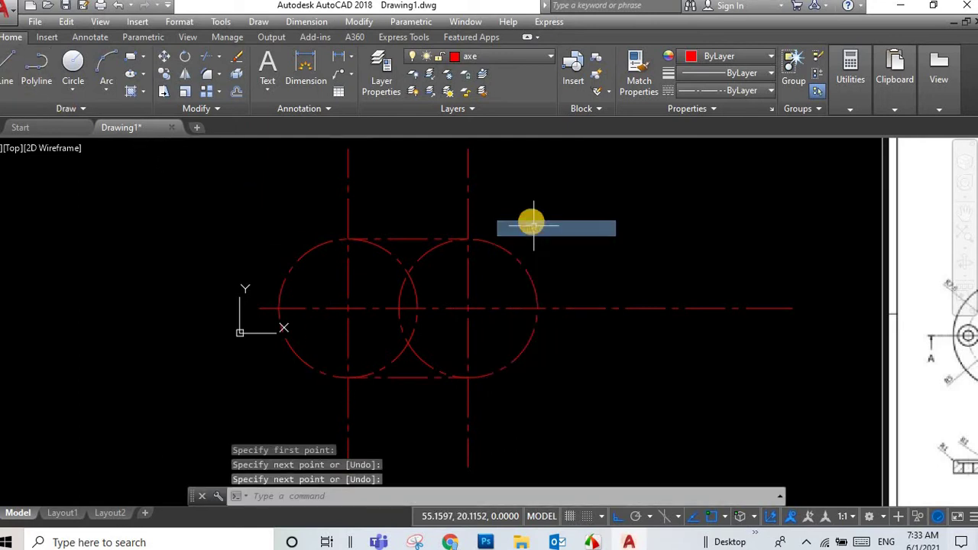
Step: Start TRIM with both circles and both connecting lines as cutting edges
click(219, 58)
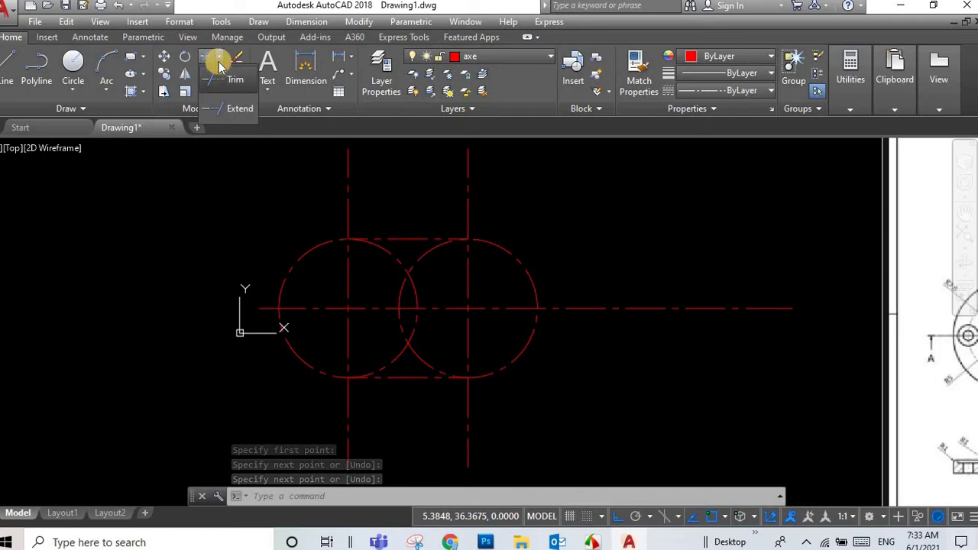
click(437, 250)
click(396, 257)
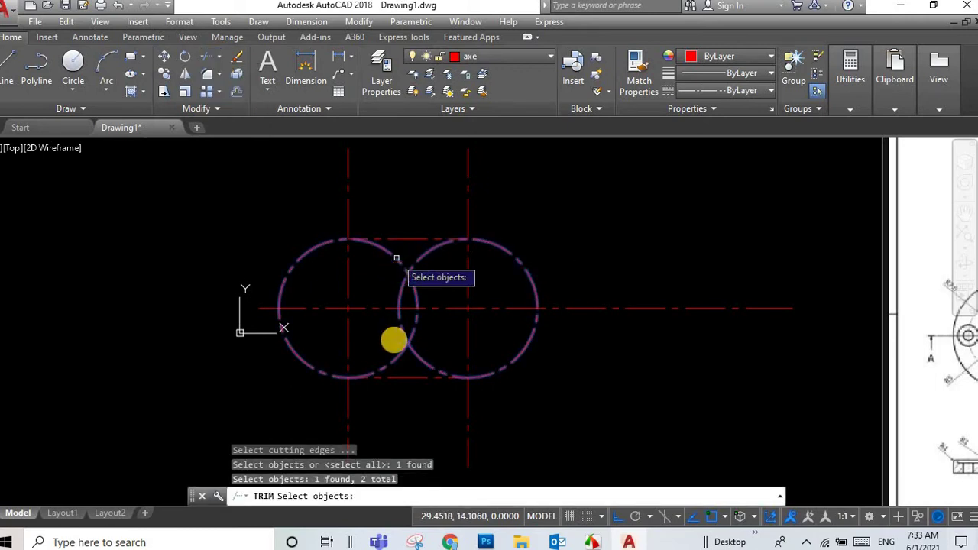
click(398, 239)
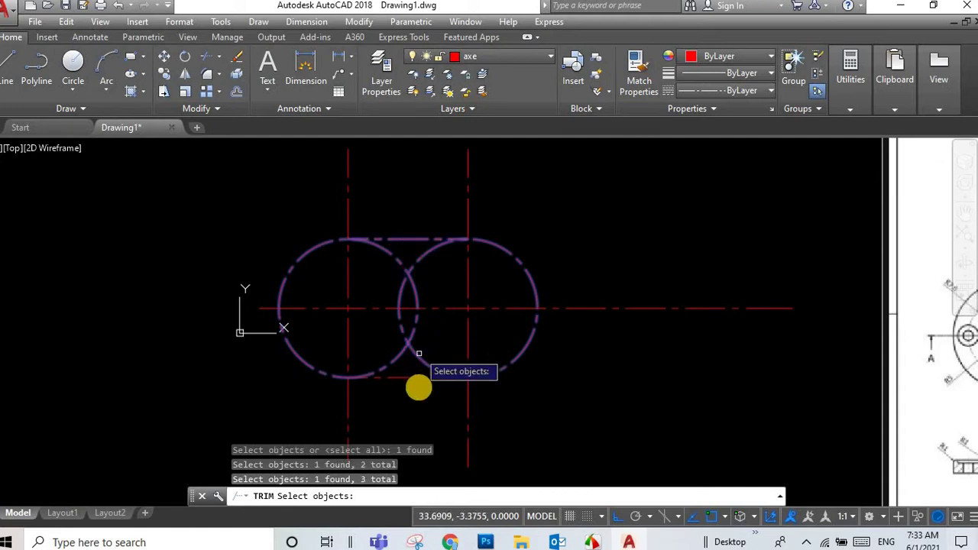
click(419, 378)
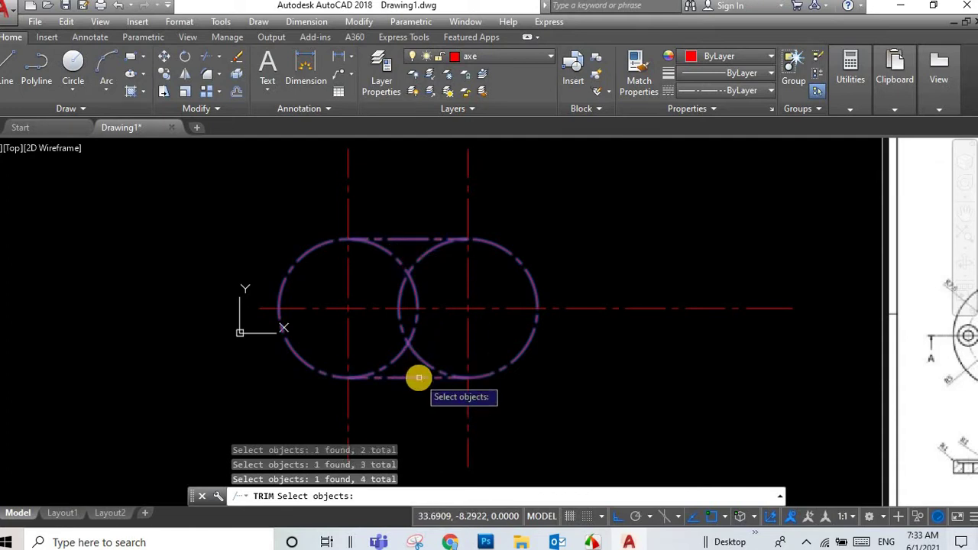
key(Return)
Step: Remove the inner arcs of both circles to leave a single slot outline
click(430, 254)
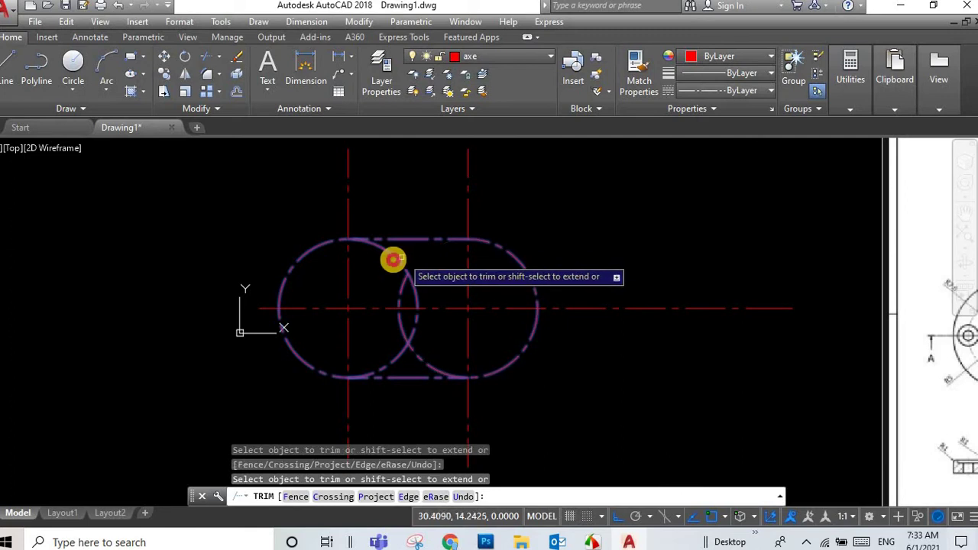
click(404, 283)
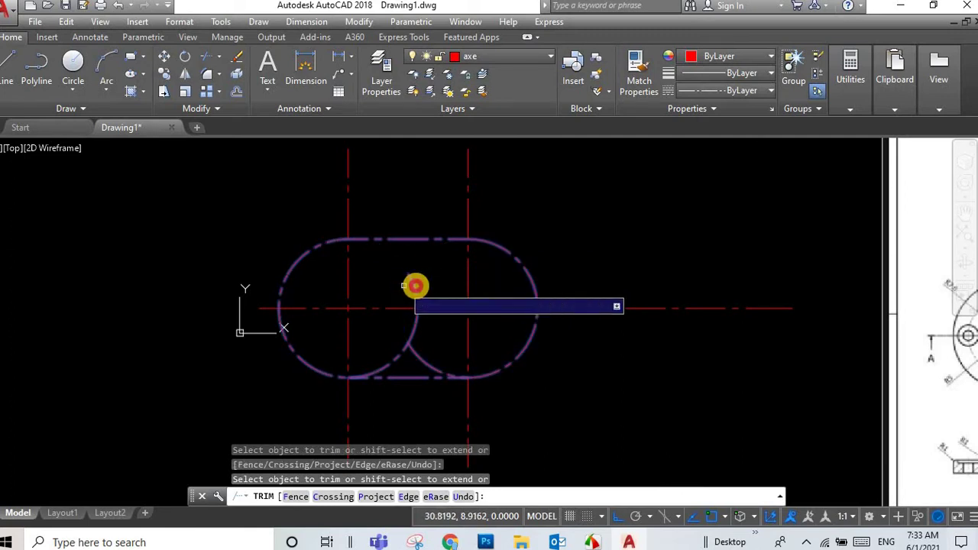
click(420, 359)
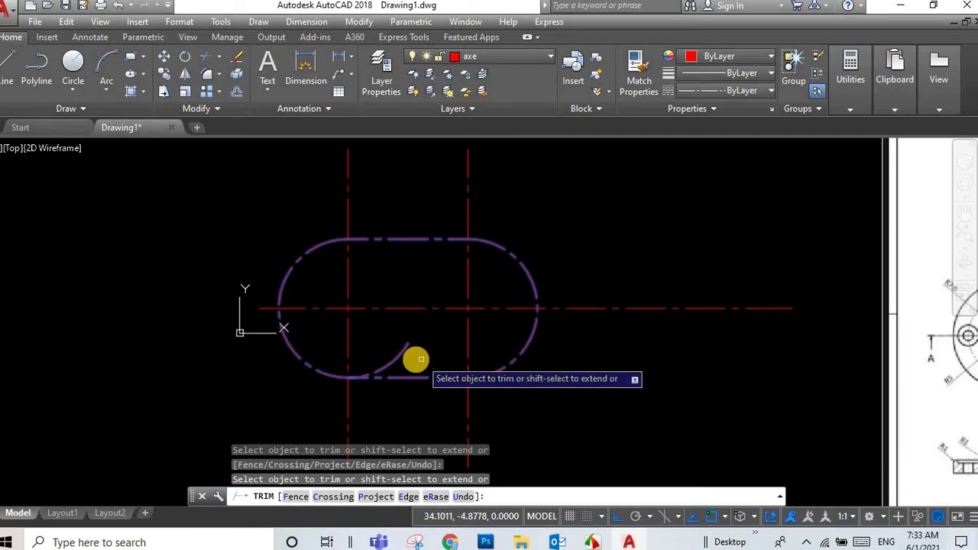
double_click(406, 350)
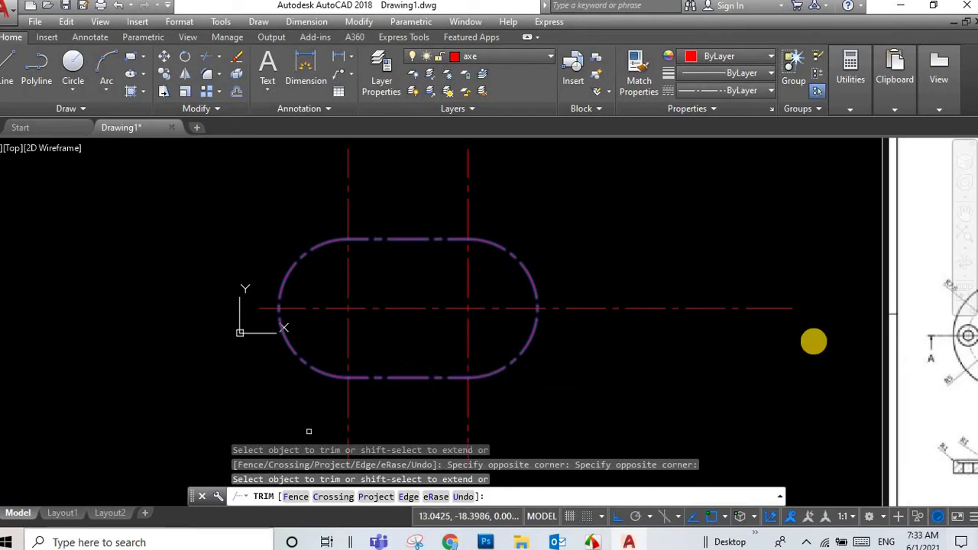
scroll(794, 340, down, 3)
scroll(795, 337, up, 3)
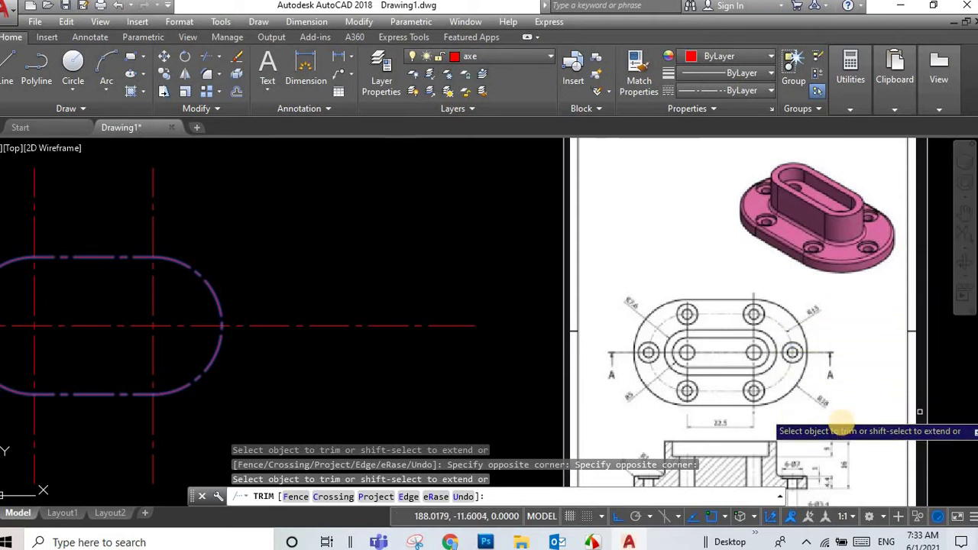
scroll(683, 360, up, 5)
scroll(683, 359, down, 3)
scroll(684, 360, down, 5)
scroll(353, 330, up, 1)
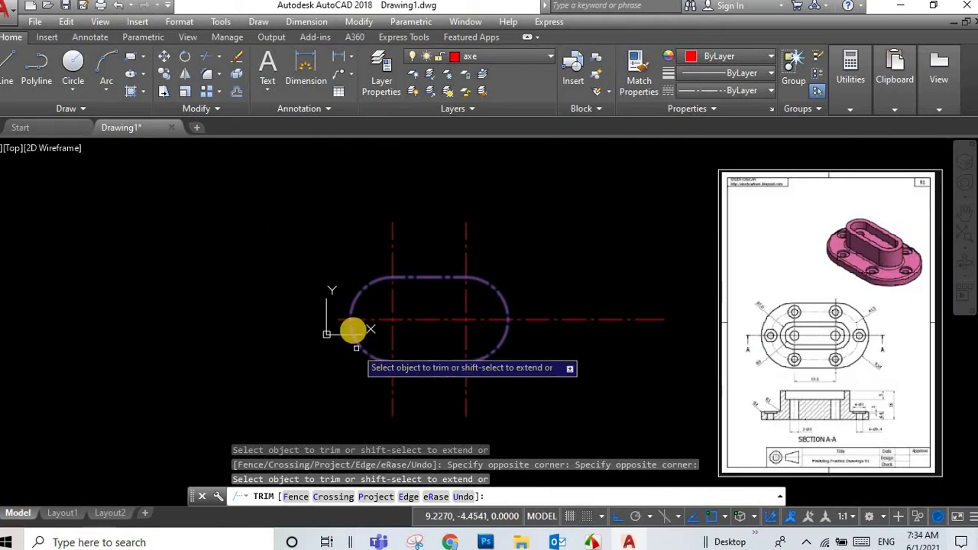
Step: On the Plan layer, draw radius-18 circles on the right and left centre-line crossings
click(478, 57)
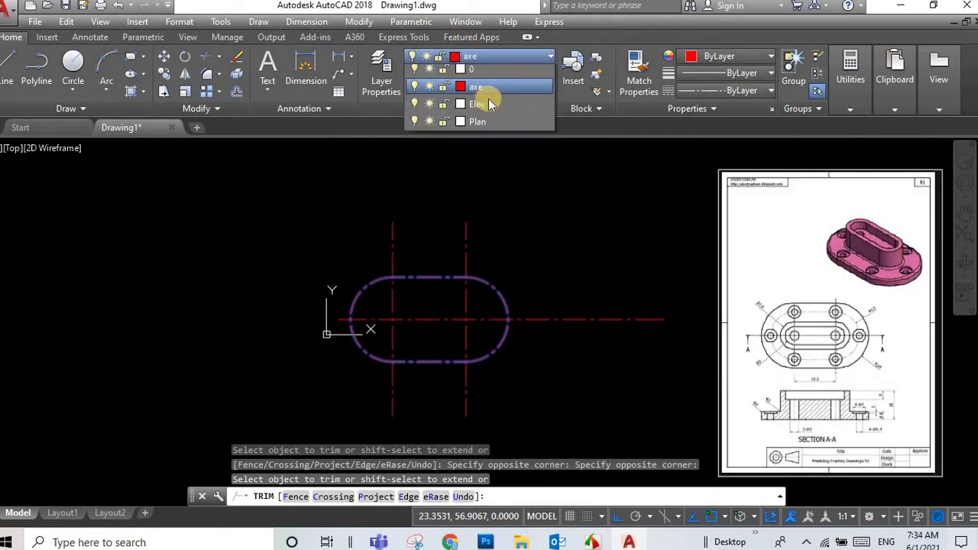
click(467, 119)
click(73, 65)
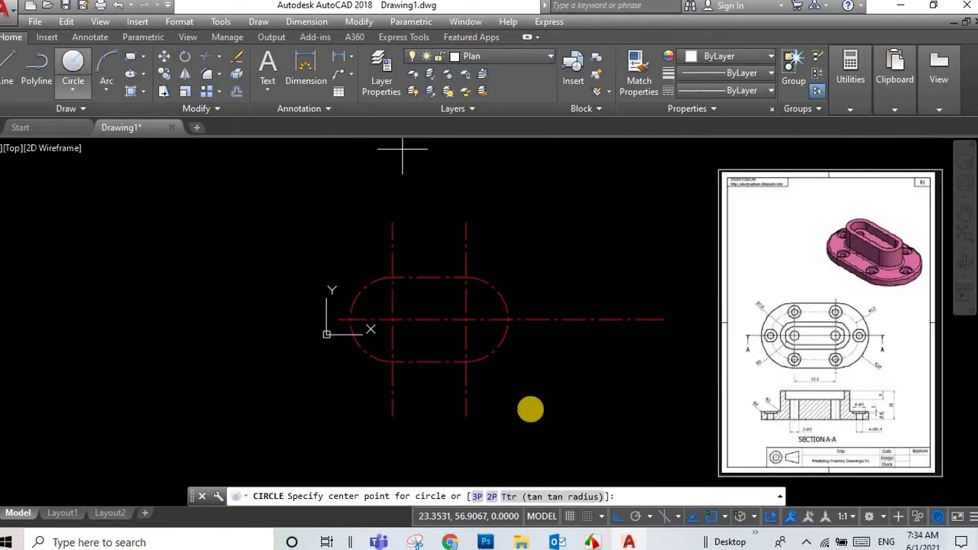
click(73, 90)
click(99, 122)
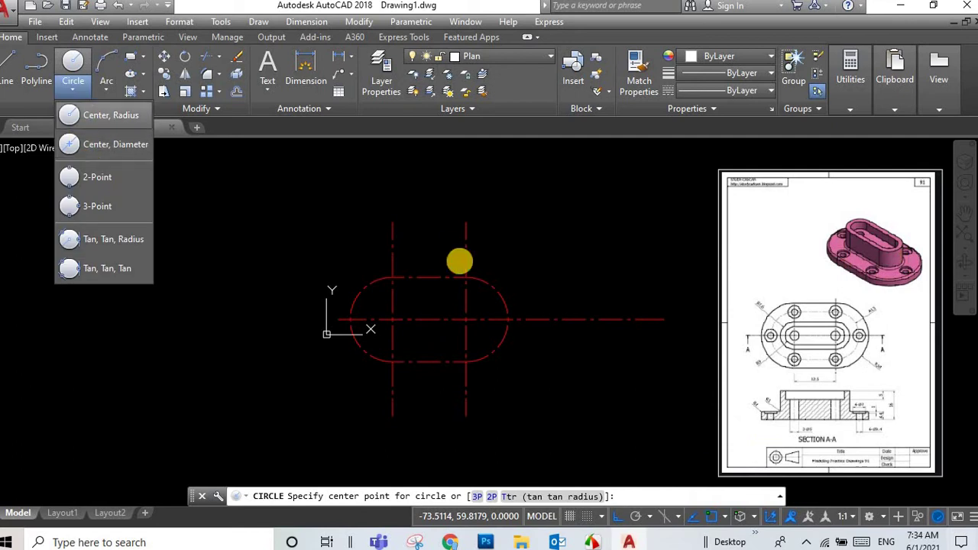
click(466, 319)
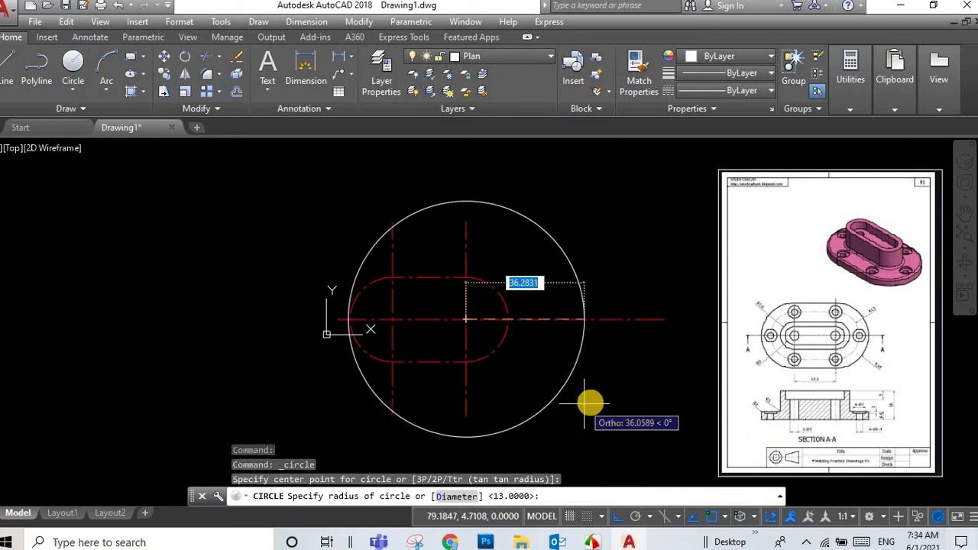
text(18)
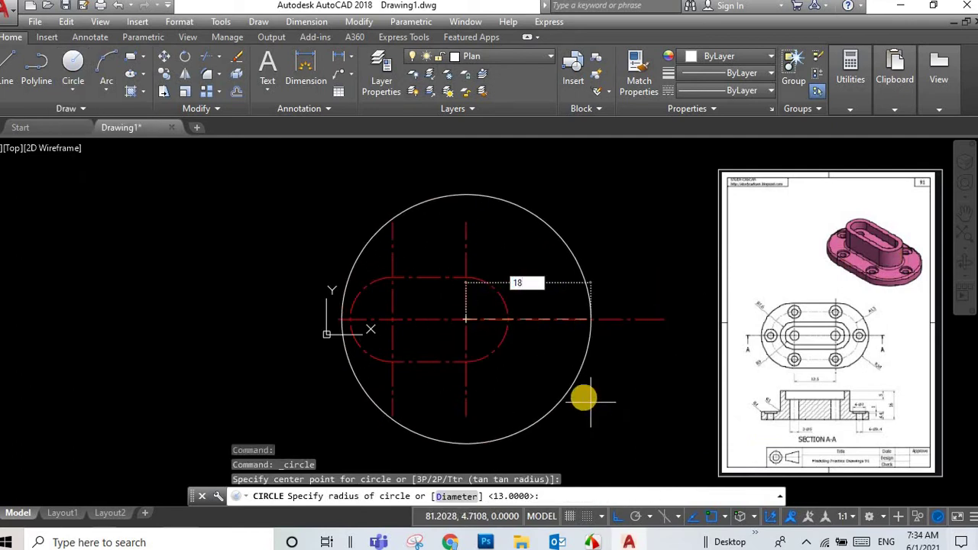
key(Return)
key(Return)
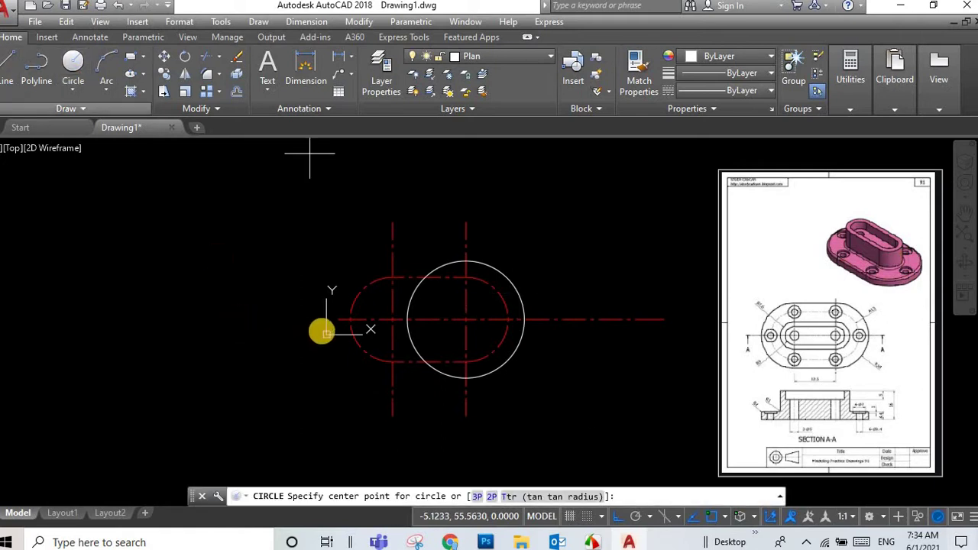
click(392, 320)
text(1)
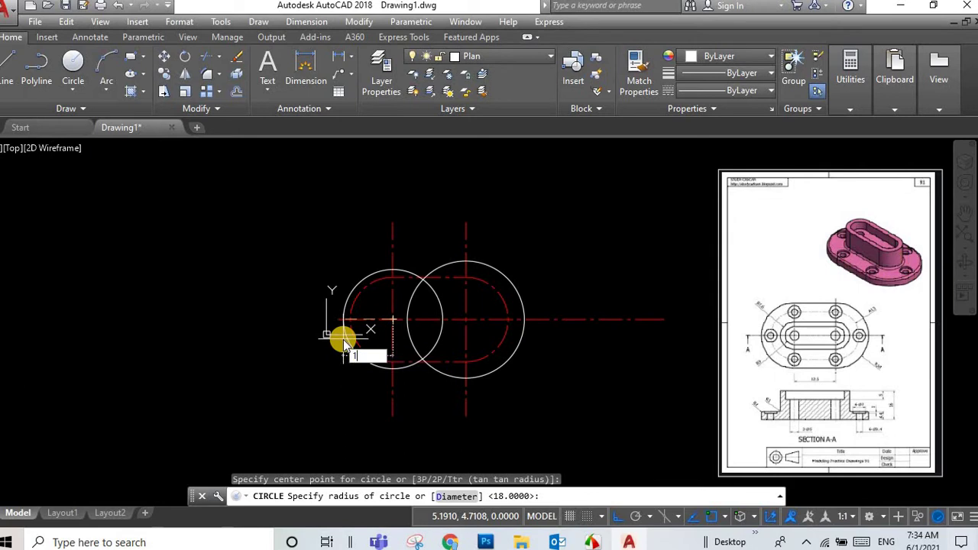
text(8)
key(Return)
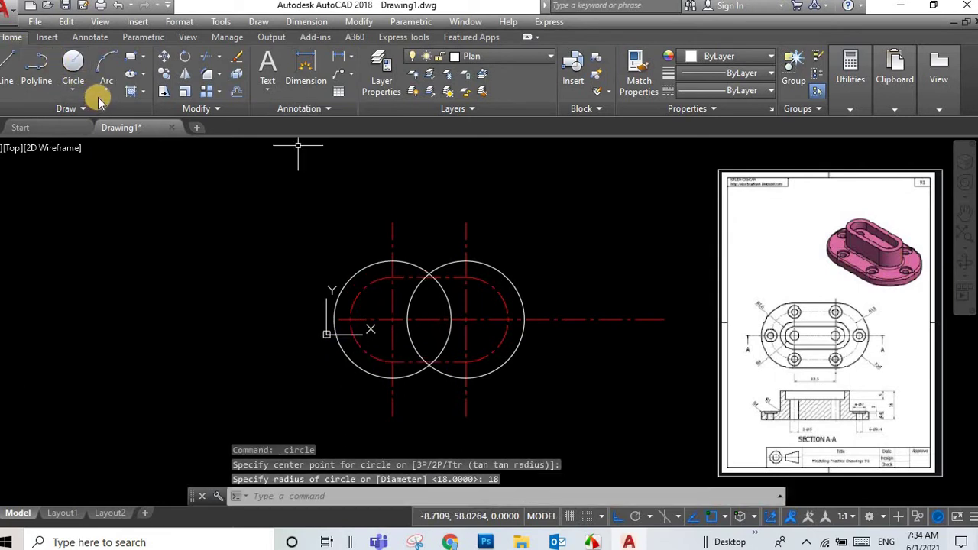
Step: Draw lines joining the tops and bottoms of the two radius-18 circles
click(8, 65)
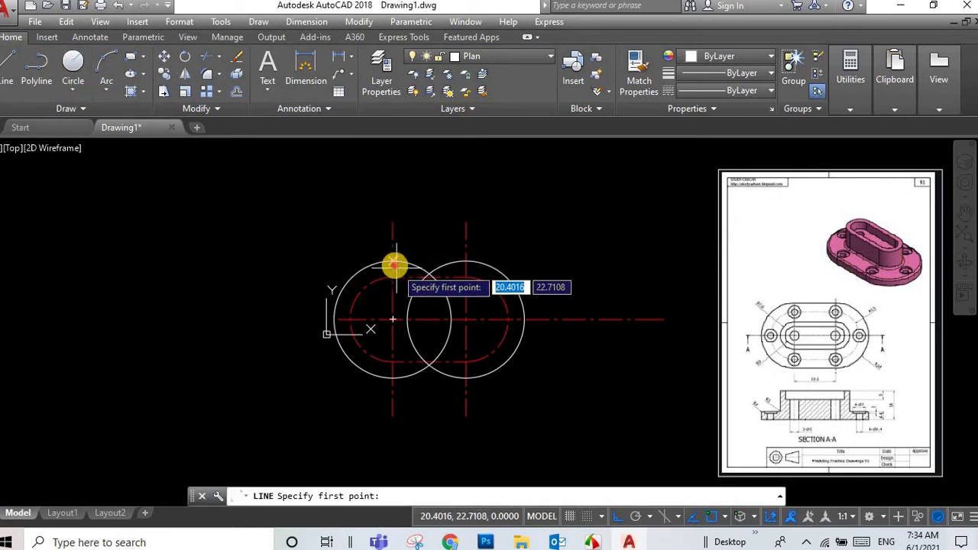
click(392, 261)
click(466, 261)
right_click(468, 218)
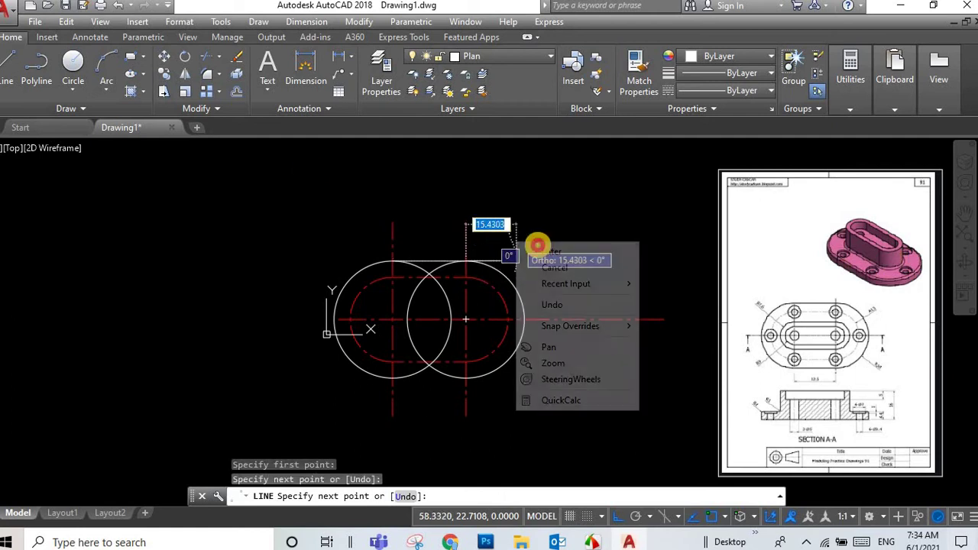
click(504, 223)
click(19, 65)
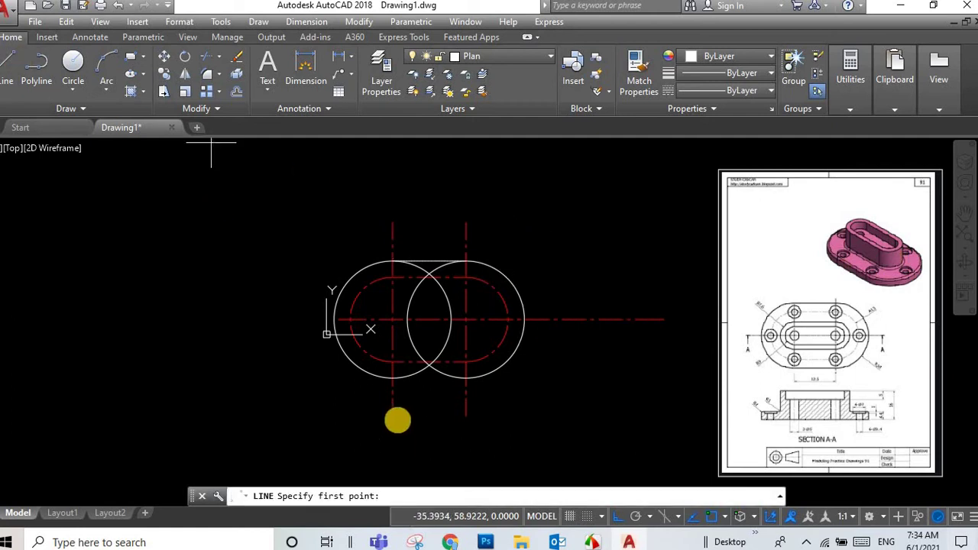
click(392, 378)
right_click(550, 230)
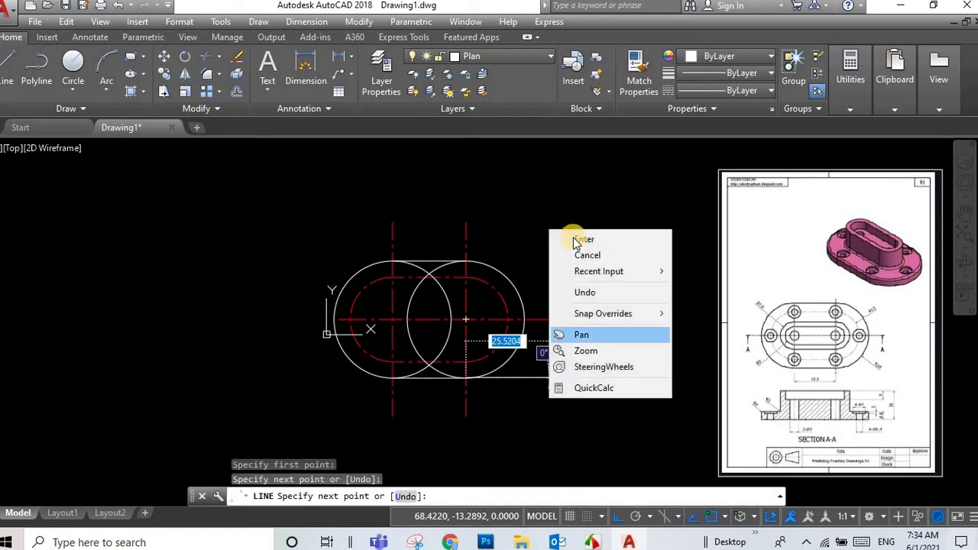
key(Return)
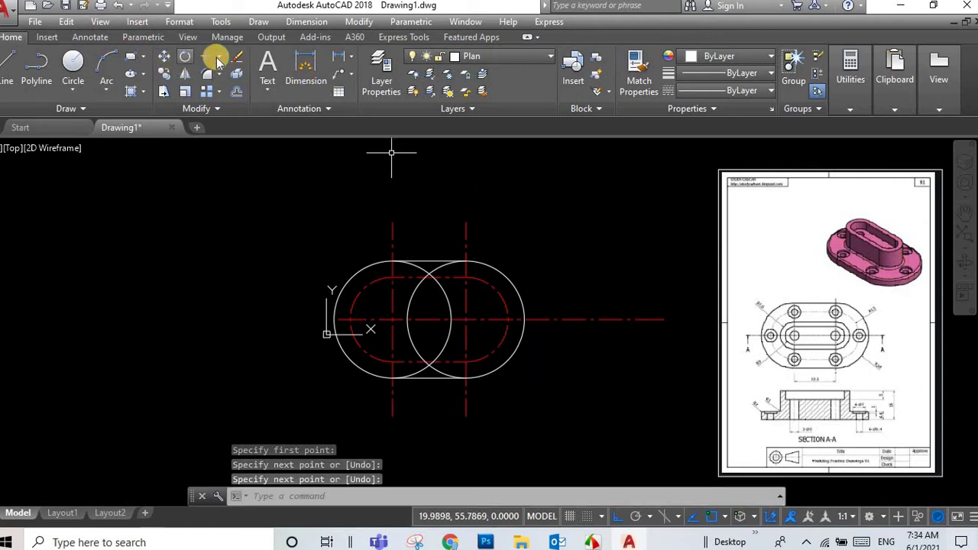
Step: Trim the upper overlapping arcs between the radius-18 circles, using all objects as edges
click(219, 61)
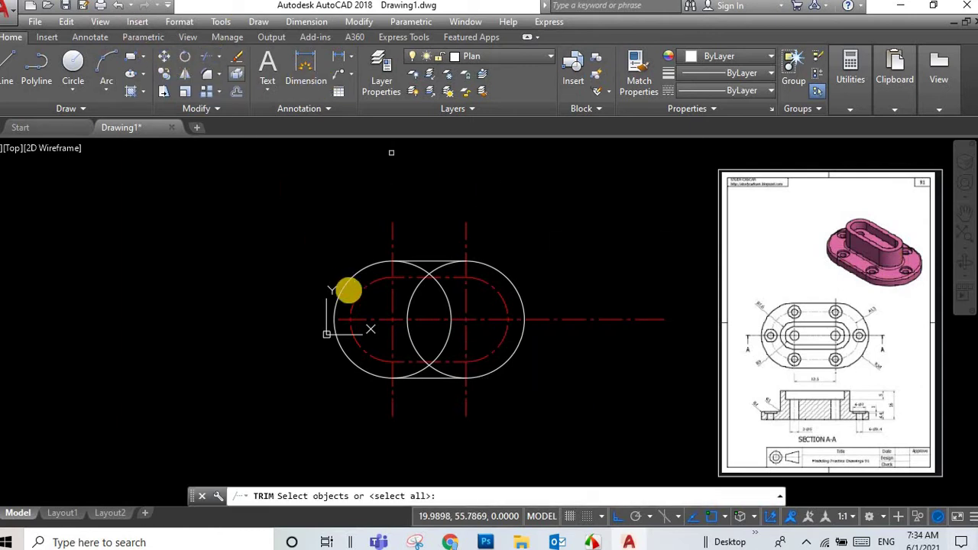
scroll(405, 310, up, 4)
key(Return)
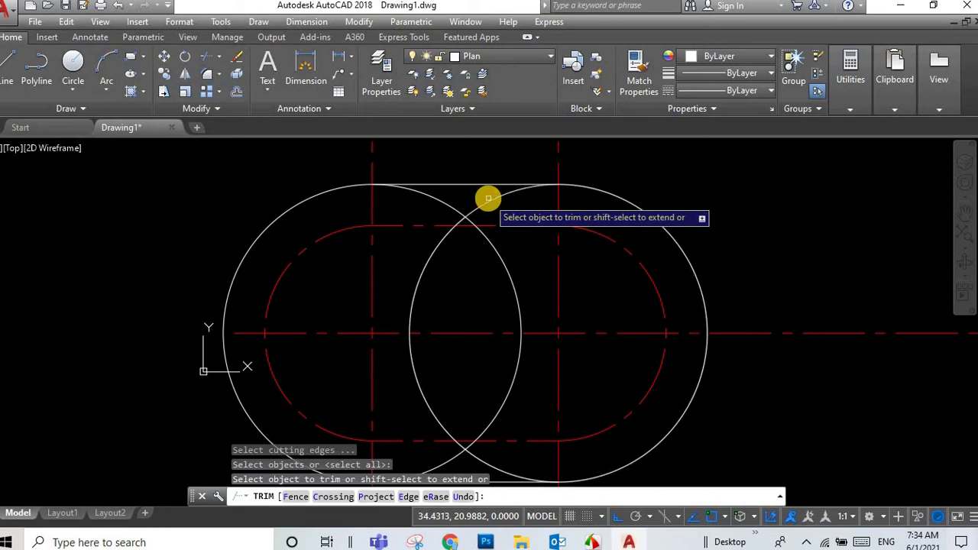
click(432, 200)
click(432, 197)
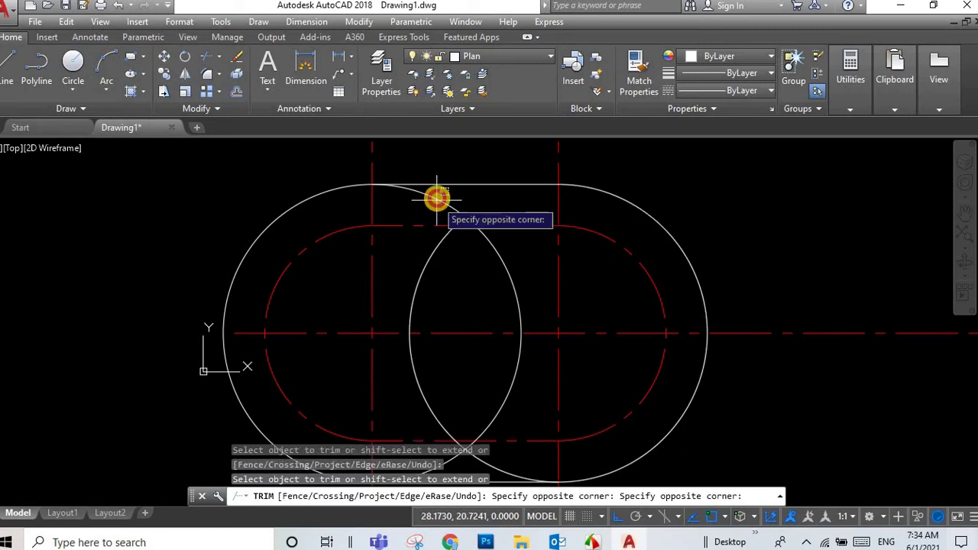
click(437, 198)
click(464, 220)
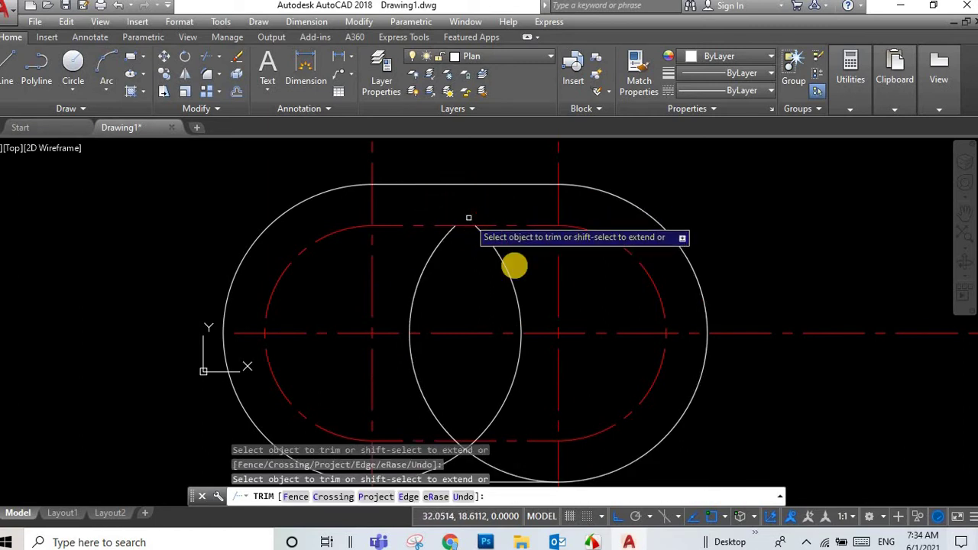
Step: Trim the remaining inner arcs down to the bottom and end the trim
click(514, 265)
click(429, 279)
click(430, 403)
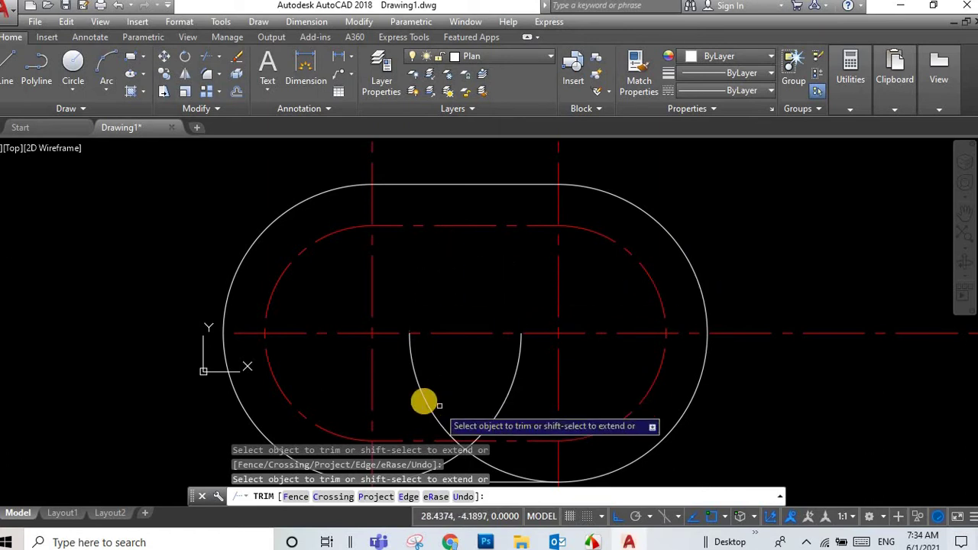
click(510, 374)
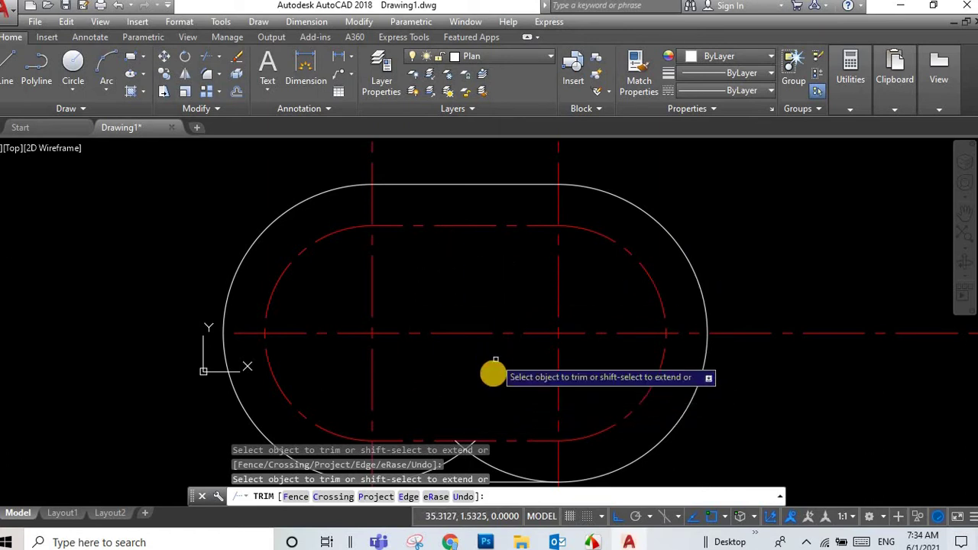
scroll(493, 359, down, 2)
scroll(478, 433, up, 3)
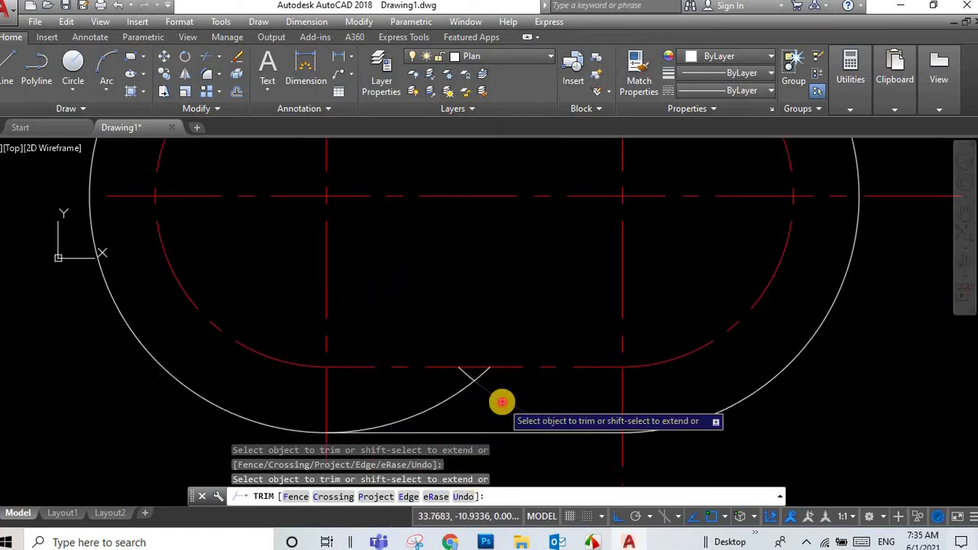
click(444, 401)
scroll(524, 399, down, 2)
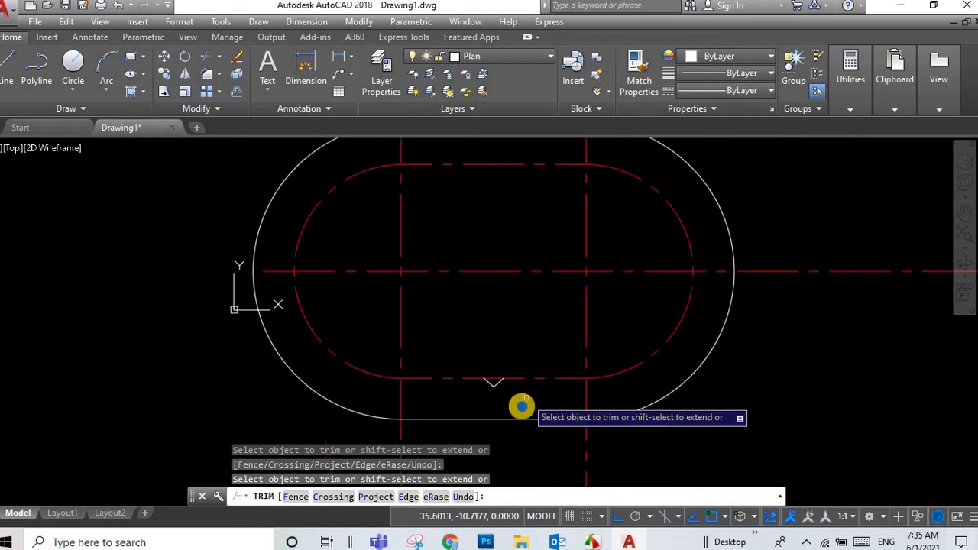
right_click(521, 405)
click(558, 191)
Step: Window-select and delete the leftover small arc fragments
click(469, 356)
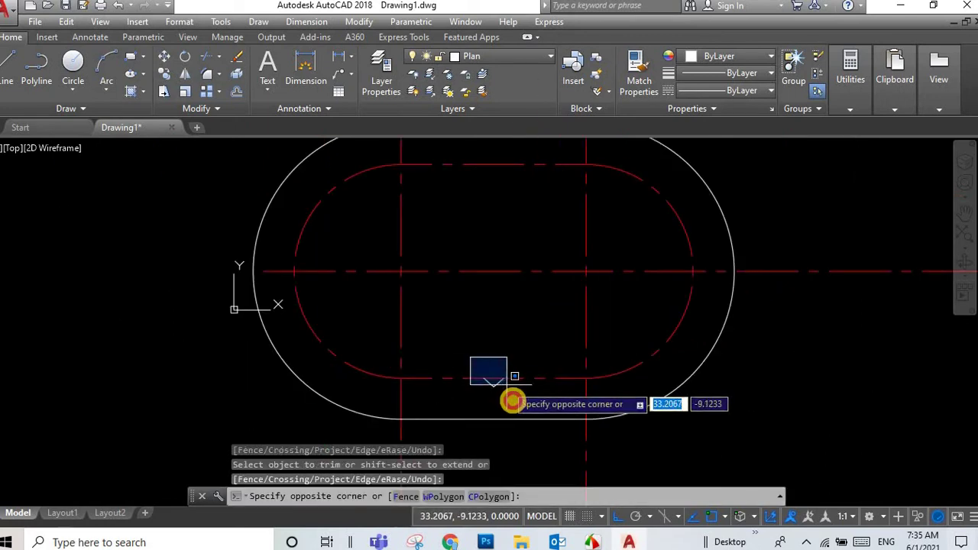
click(513, 397)
key(Delete)
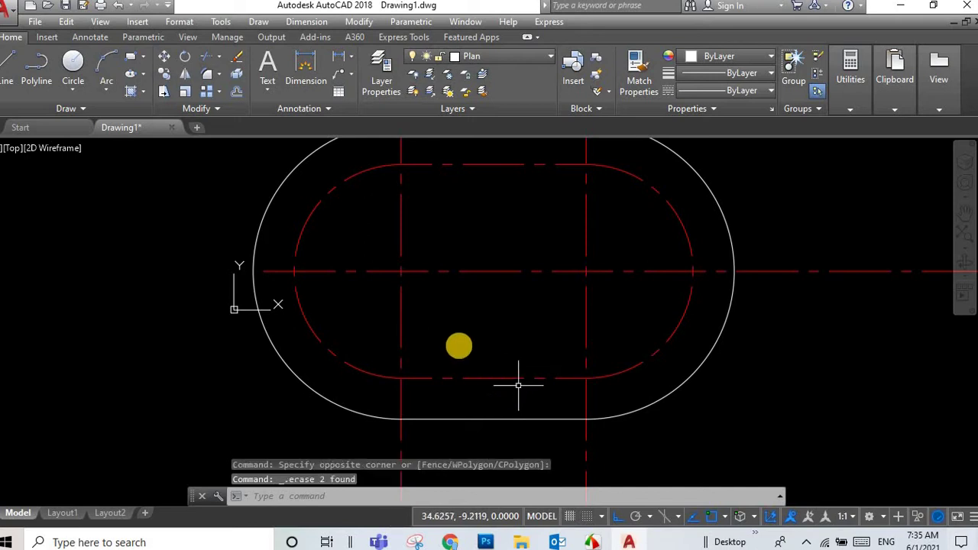
scroll(459, 344, down, 4)
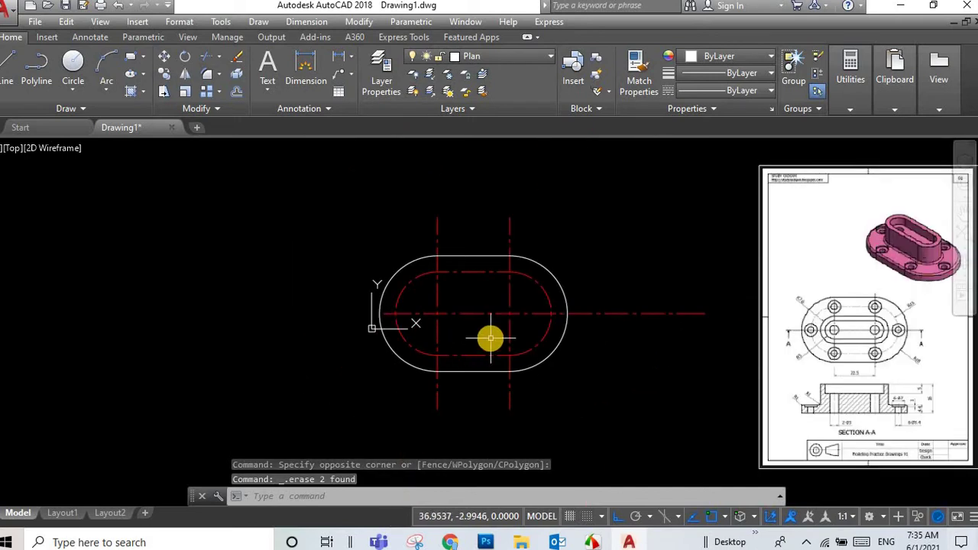
scroll(833, 306, up, 2)
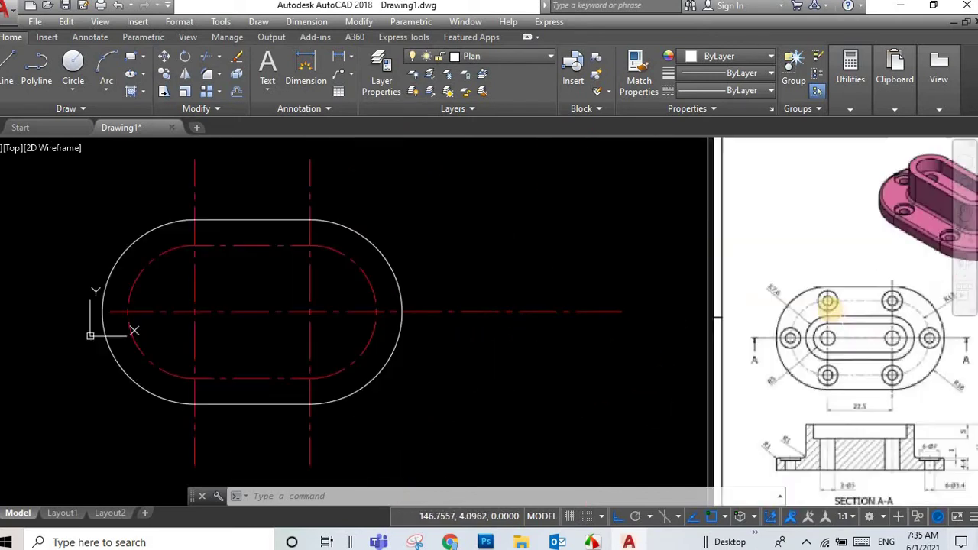
scroll(703, 289, up, 3)
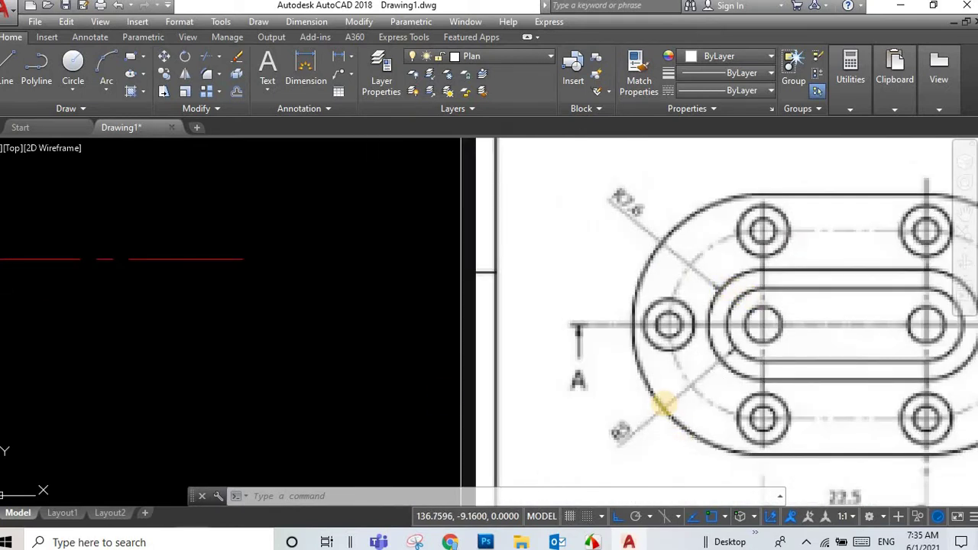
scroll(218, 393, down, 3)
scroll(142, 426, down, 1)
scroll(142, 421, down, 2)
scroll(143, 423, up, 4)
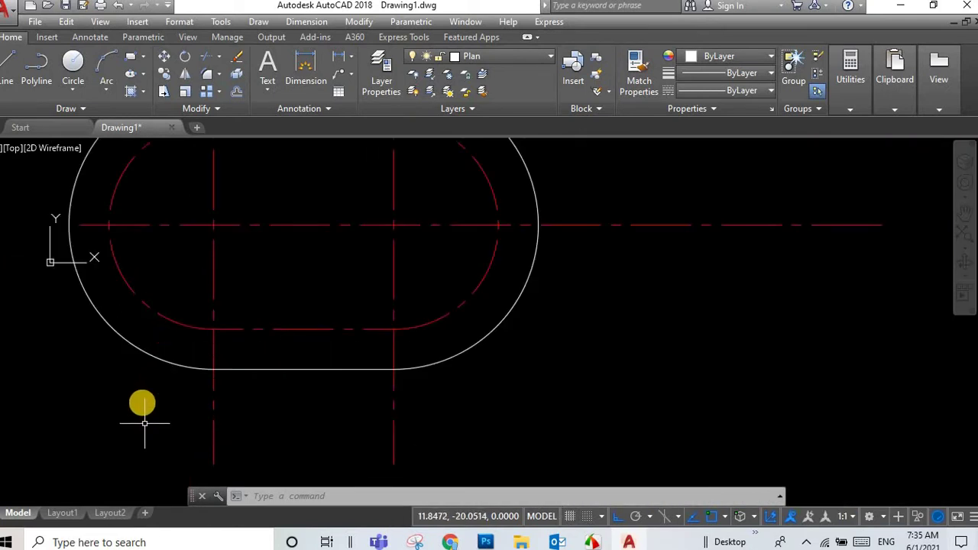
scroll(145, 405, down, 2)
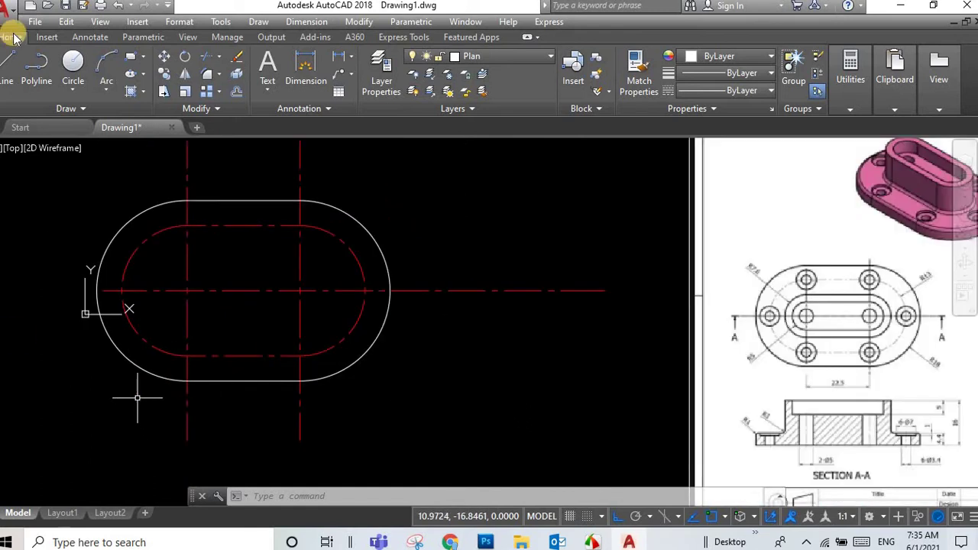
Step: Draw two radius-7.6 circles on the left and right slot crossings
click(81, 74)
click(187, 290)
text(7.6)
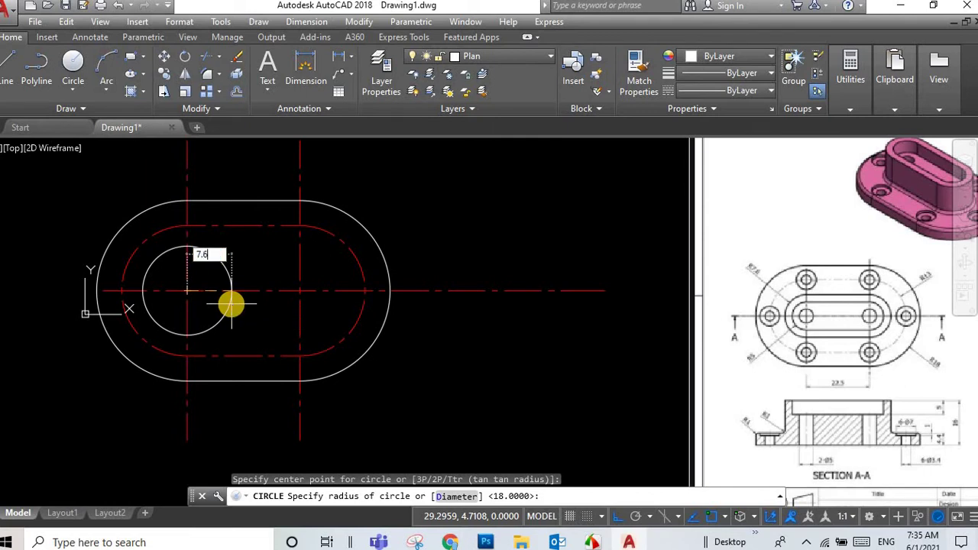
key(Return)
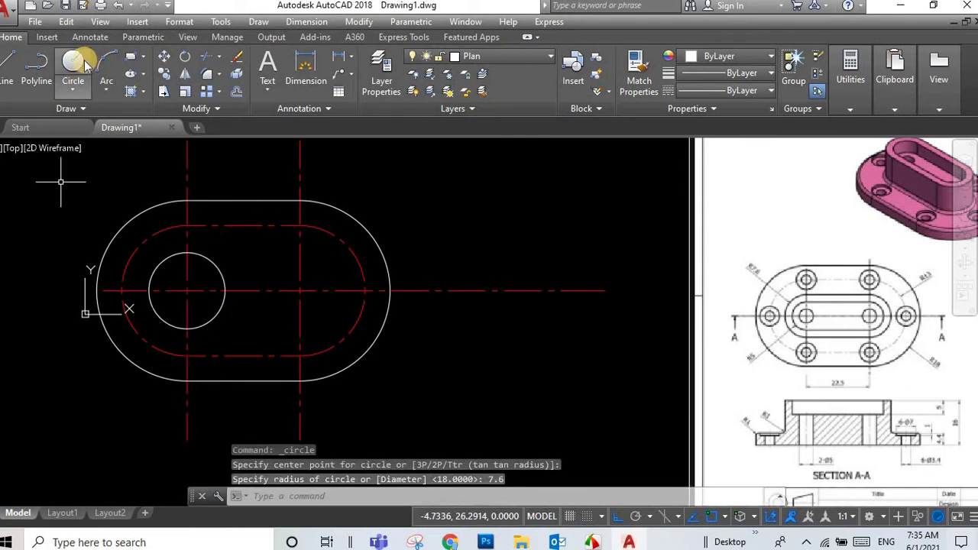
click(74, 67)
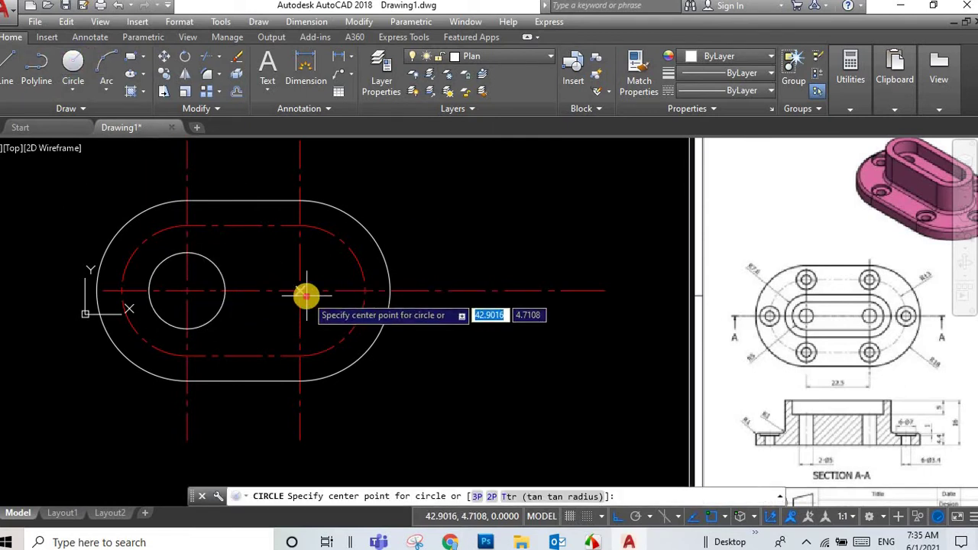
click(299, 290)
text(7.6)
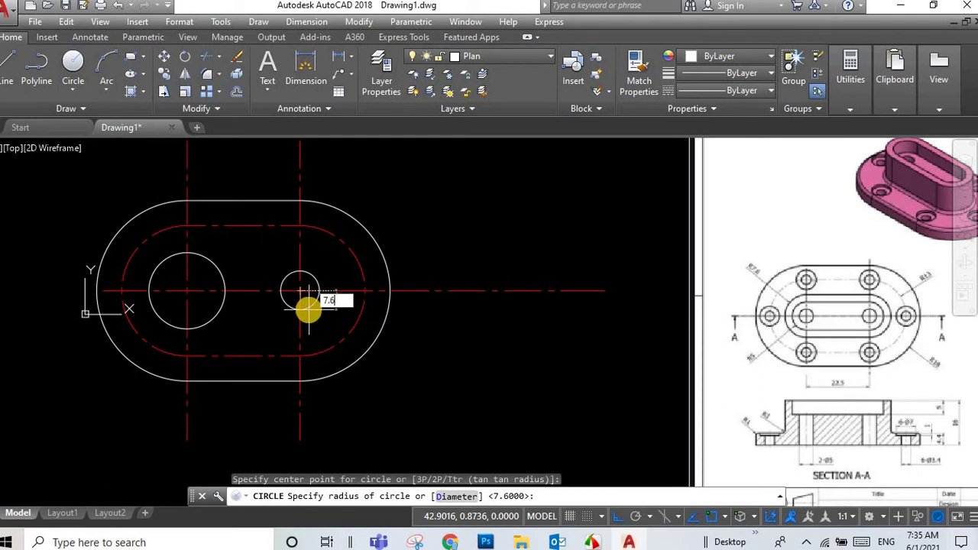
key(Return)
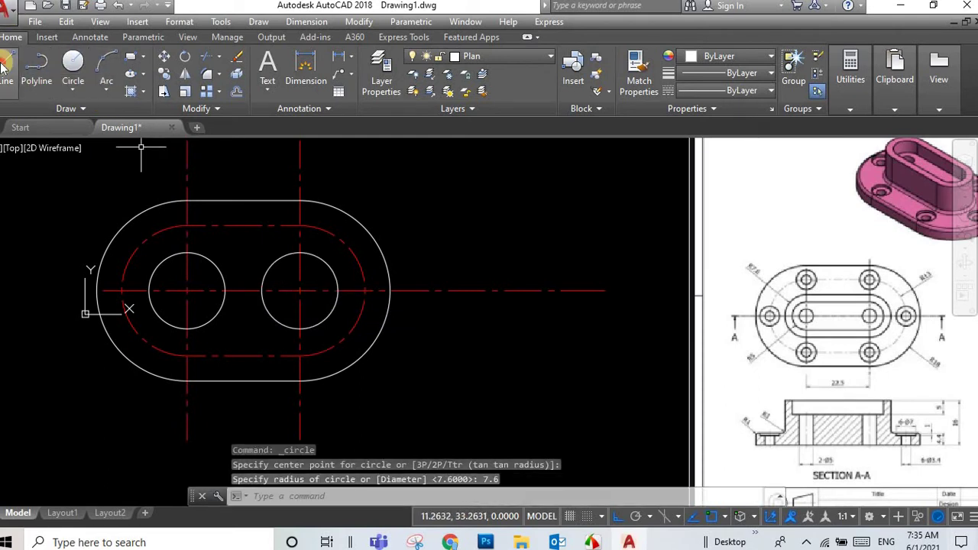
Step: Draw lines joining the small circles across their tops and bottoms
key(l)
key(Return)
click(188, 252)
click(300, 252)
right_click(284, 251)
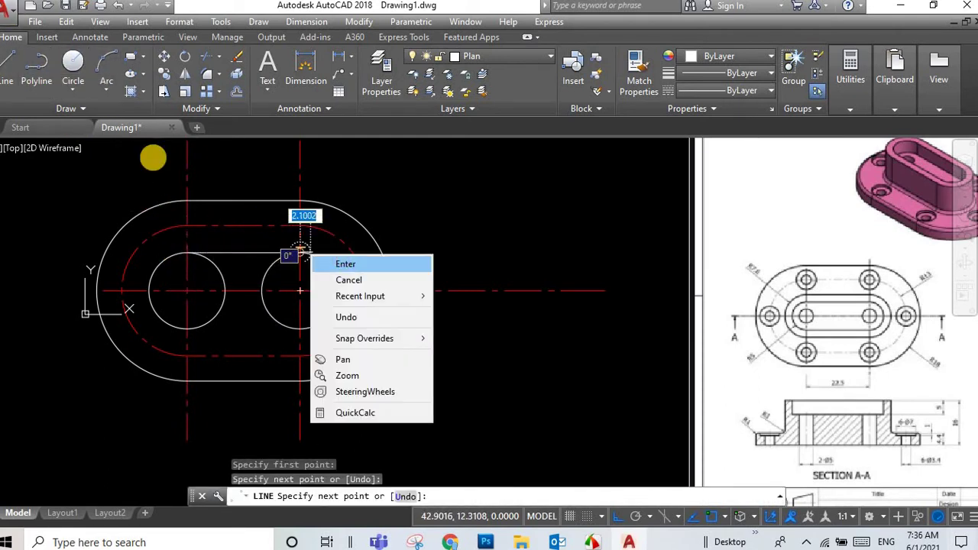
click(316, 262)
click(299, 328)
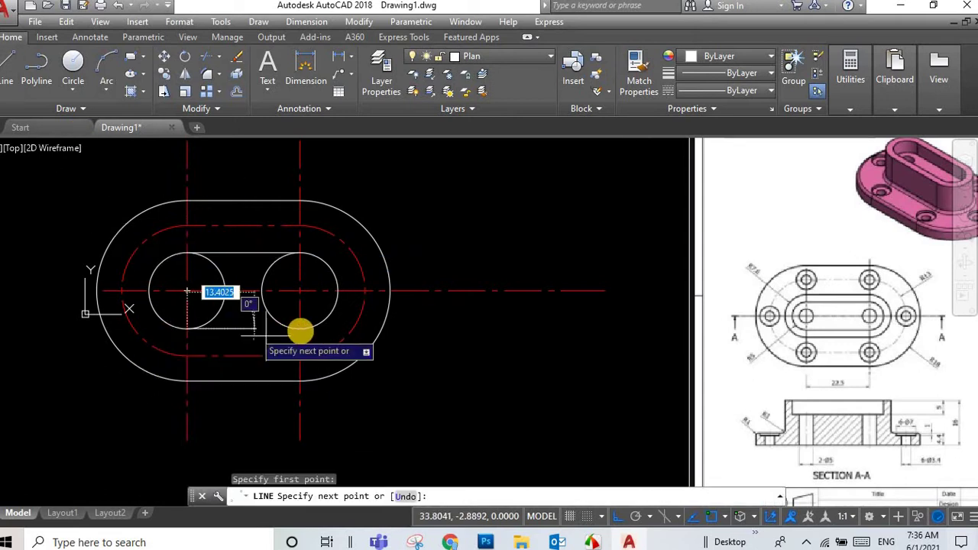
right_click(360, 330)
click(396, 340)
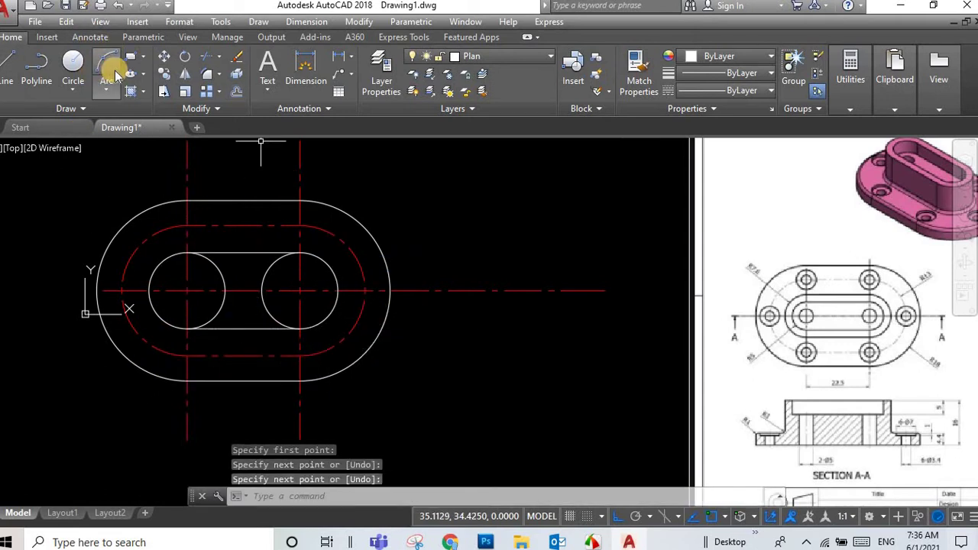
Step: Trim away the inner arcs of both small circles
click(205, 58)
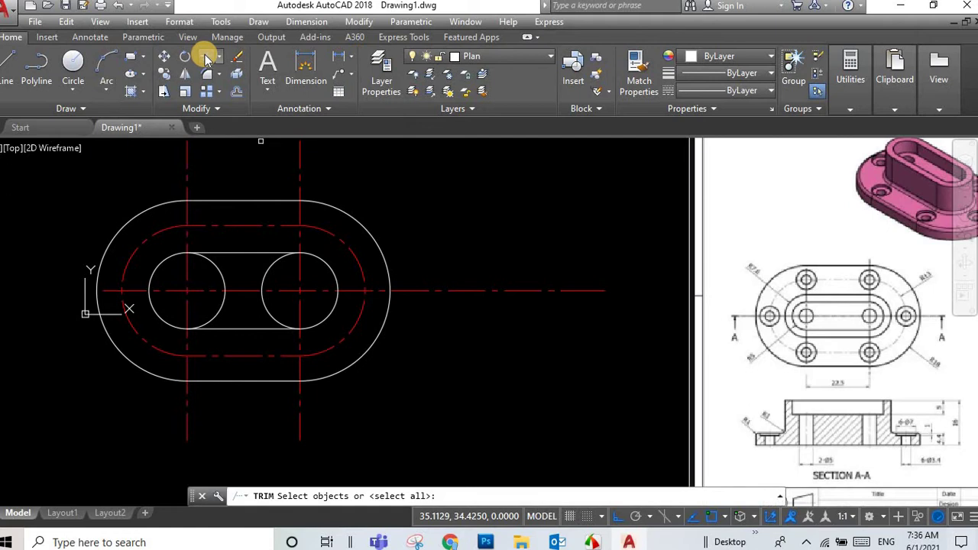
key(Return)
click(267, 300)
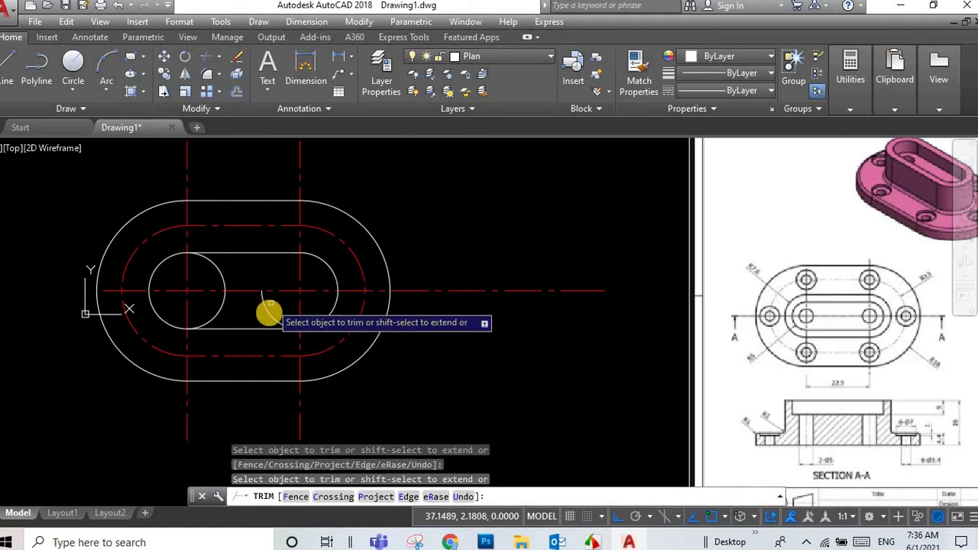
click(216, 305)
click(225, 278)
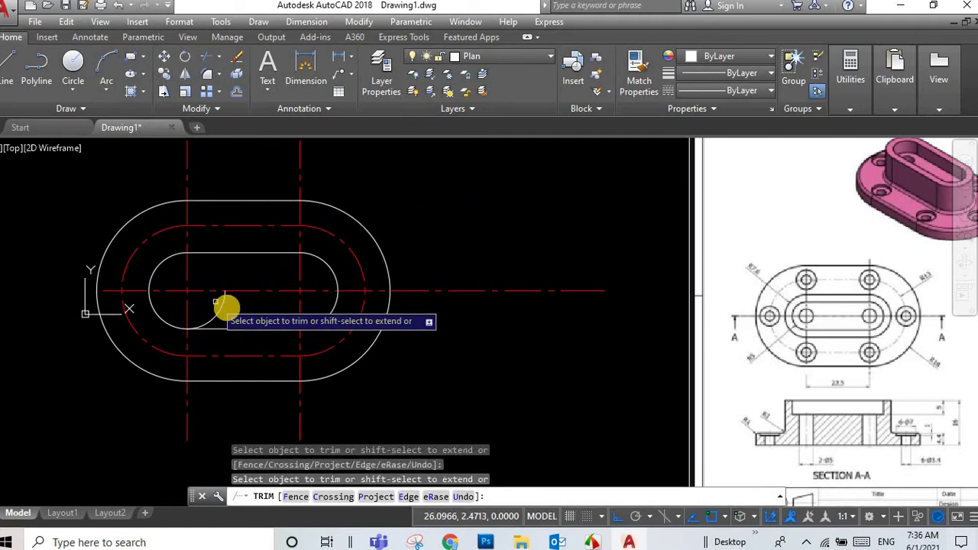
click(218, 308)
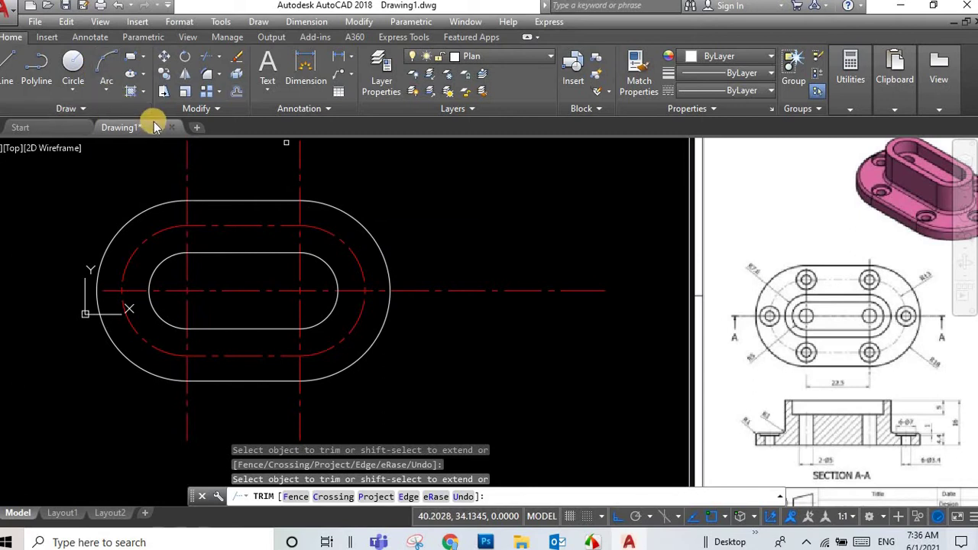
Step: Finish the previous trim and check the radius of the slot's end arc
key(Escape)
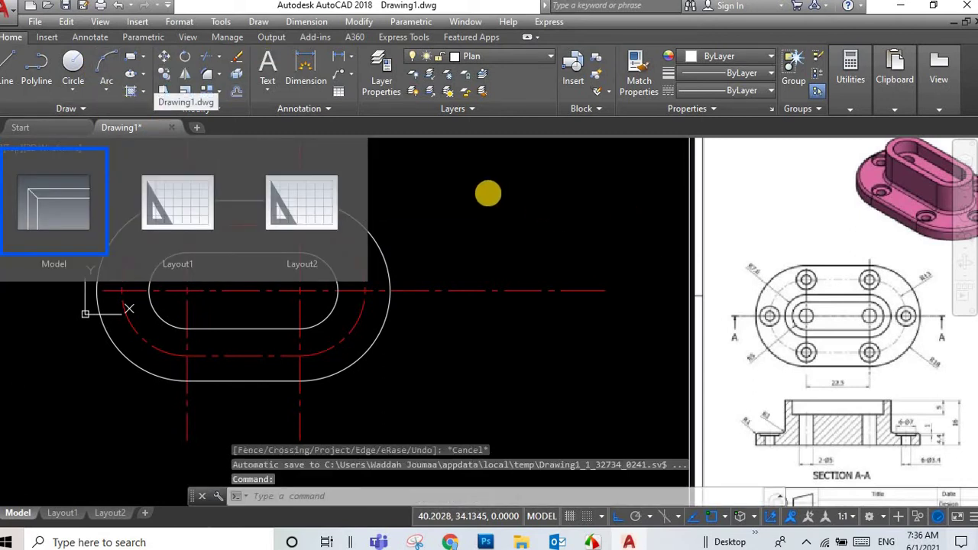
click(505, 198)
key(Escape)
click(305, 23)
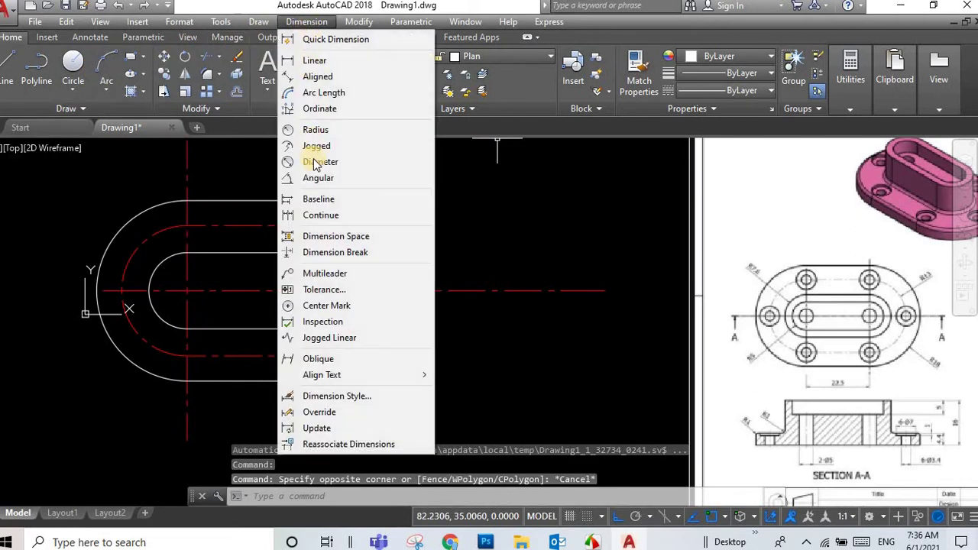
click(313, 127)
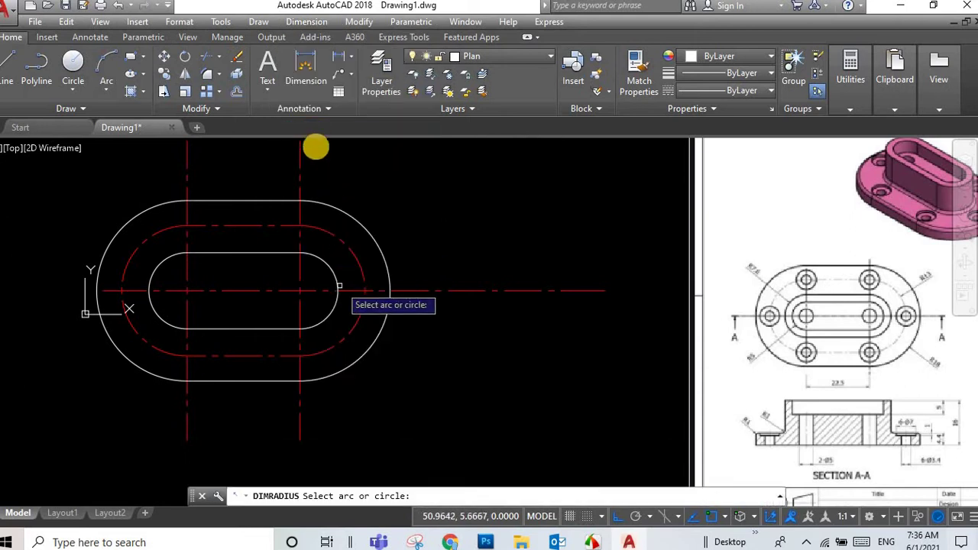
click(324, 264)
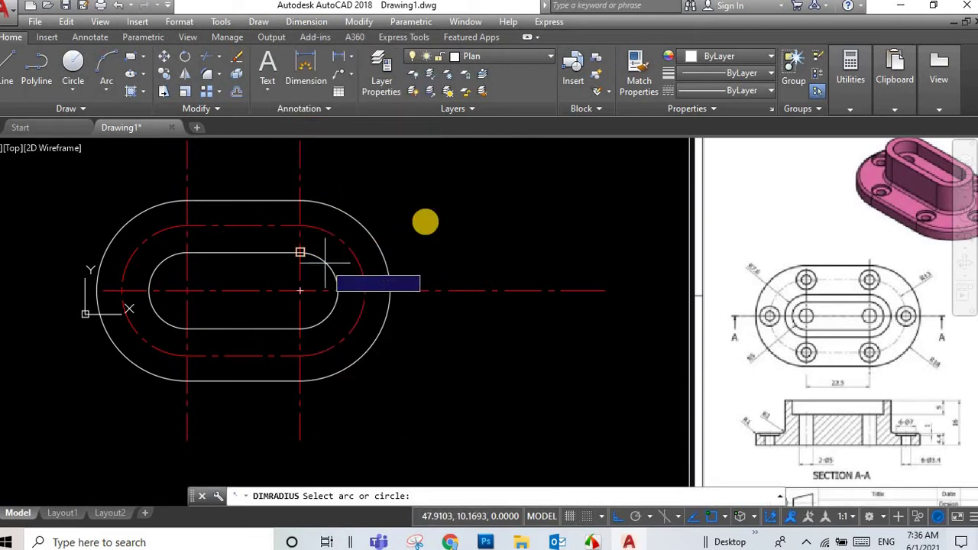
key(Escape)
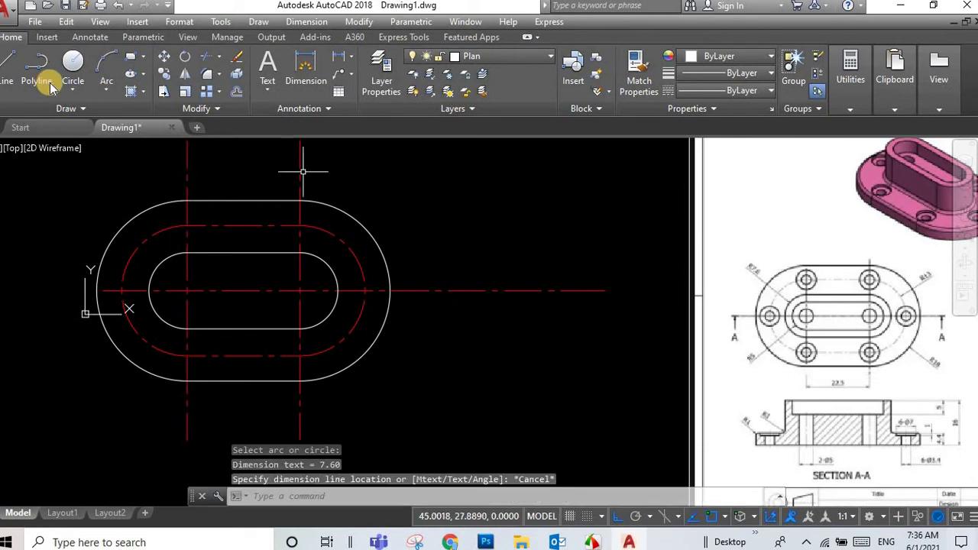
Step: Draw radius-5 circles at the right and left slot centre-line intersections
click(73, 89)
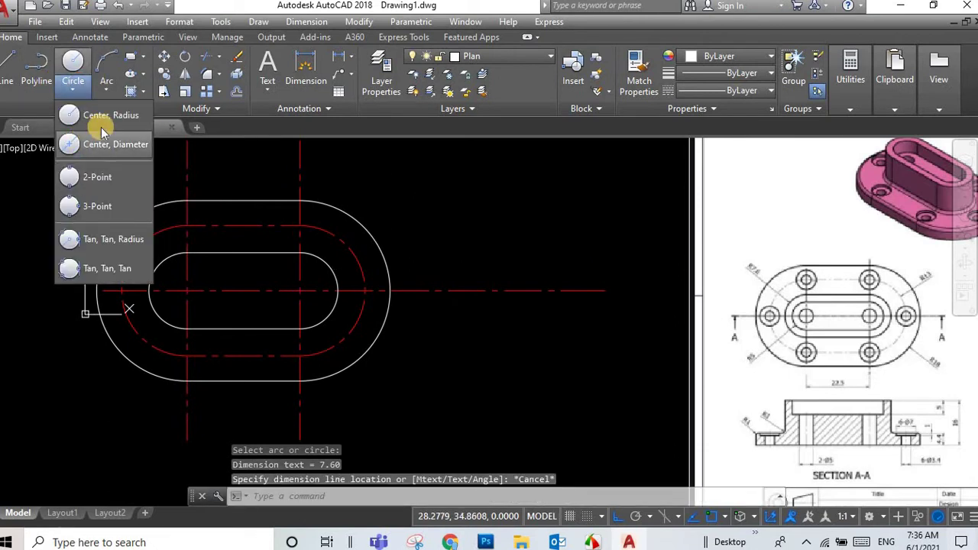
click(103, 119)
click(299, 290)
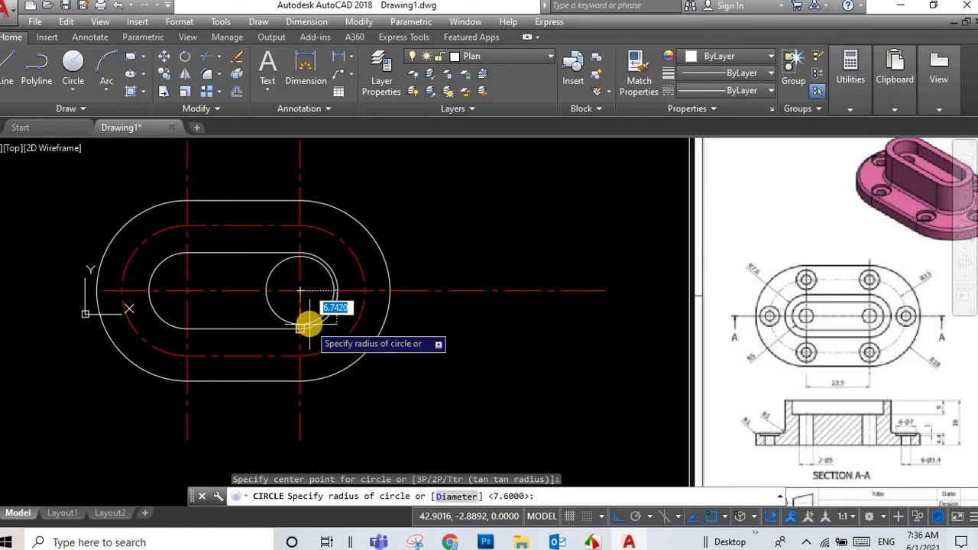
text(5)
key(Return)
key(Return)
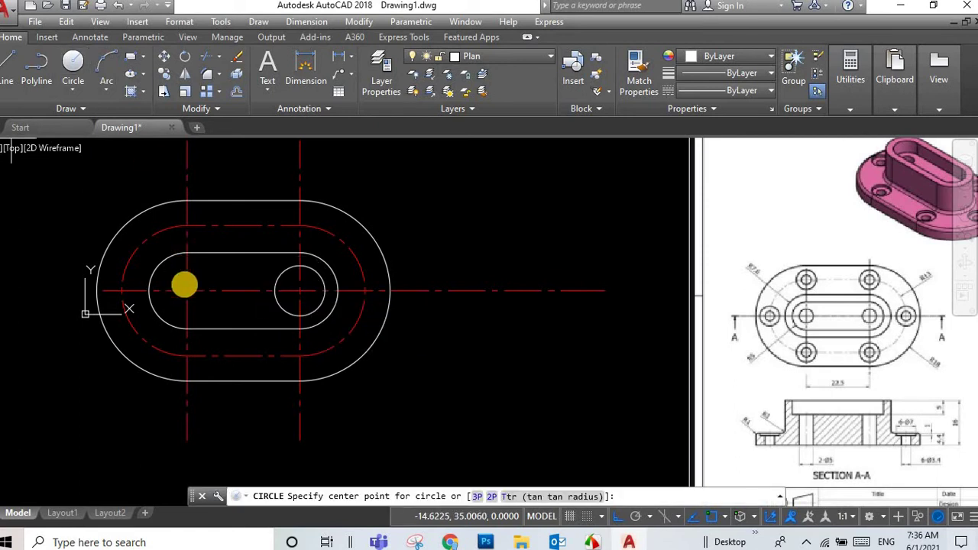
click(187, 290)
text(5)
key(Return)
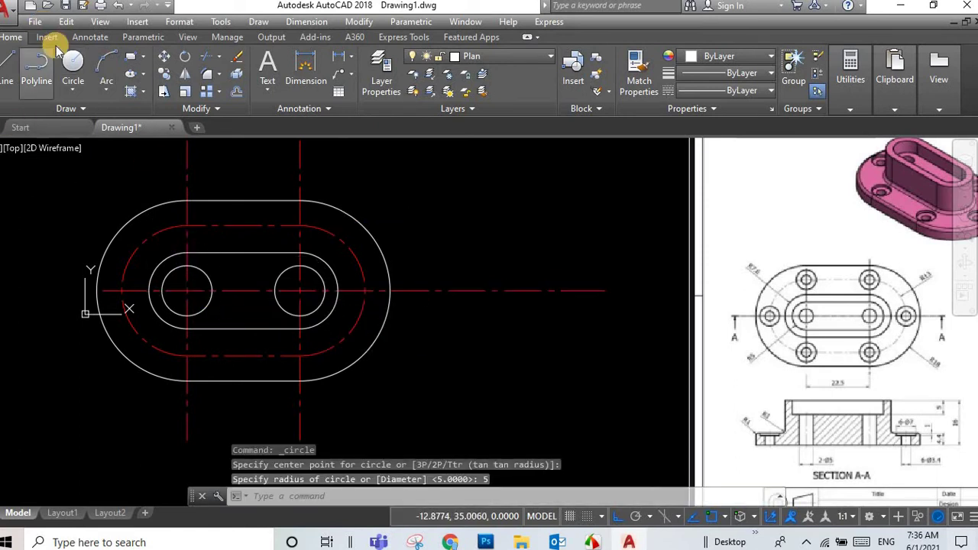
Step: Draw the straight lines joining the two radius-5 circles at top and bottom
click(9, 70)
click(299, 265)
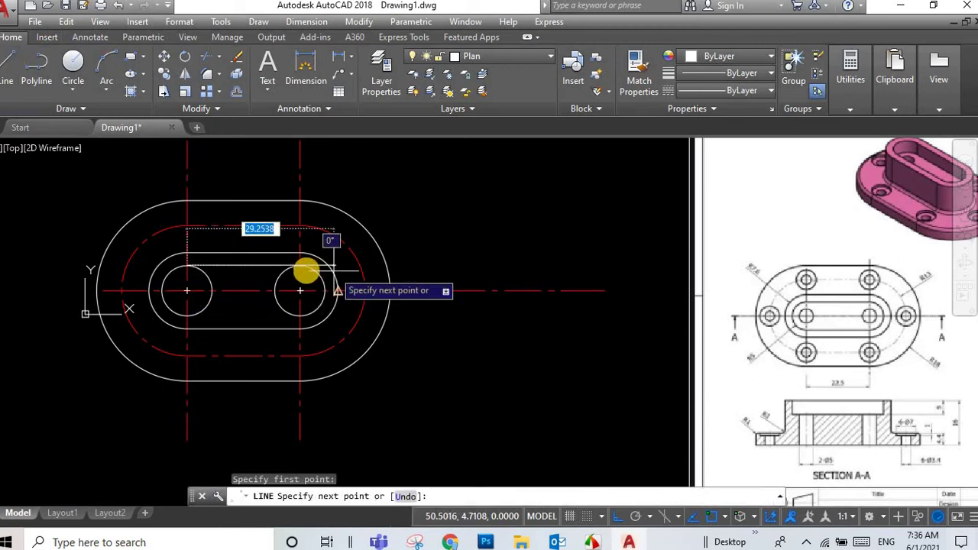
right_click(366, 279)
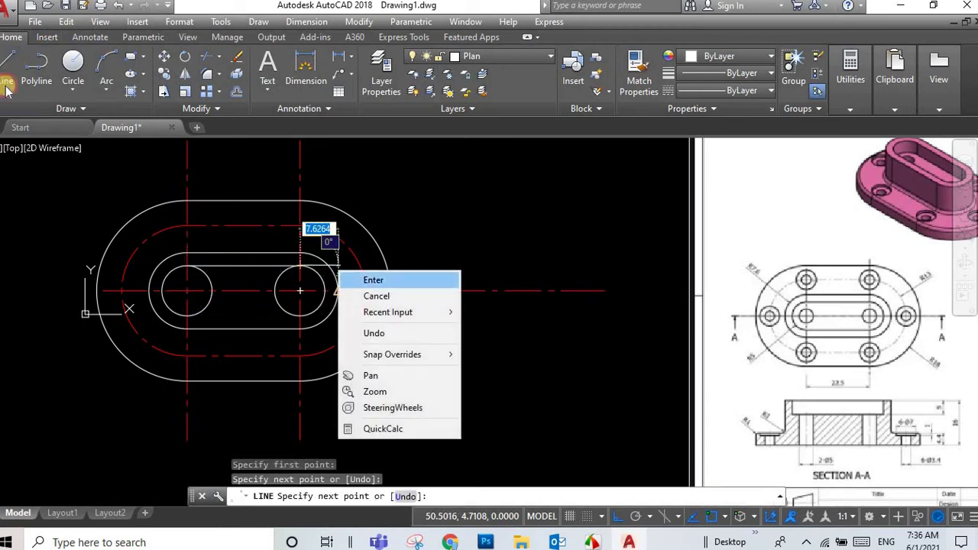
click(374, 272)
click(9, 71)
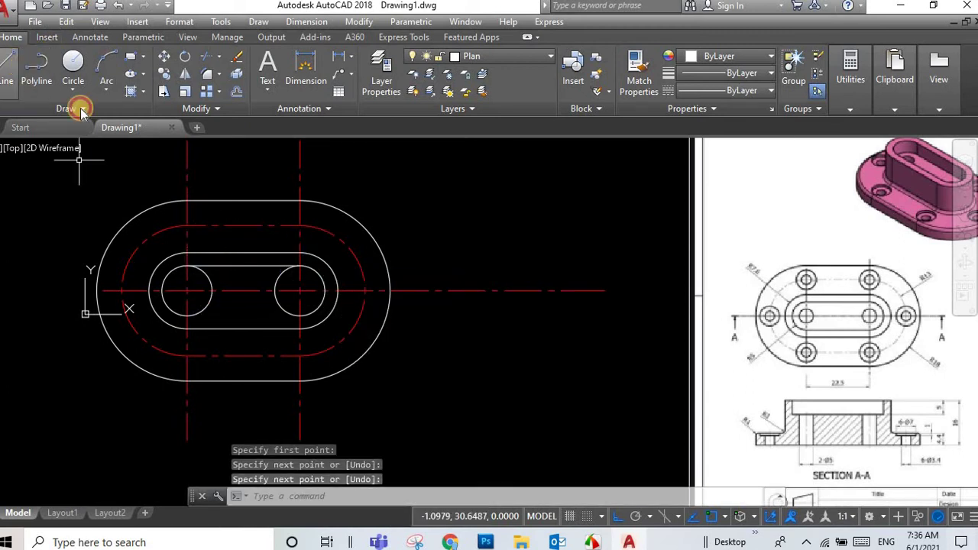
click(192, 319)
click(298, 315)
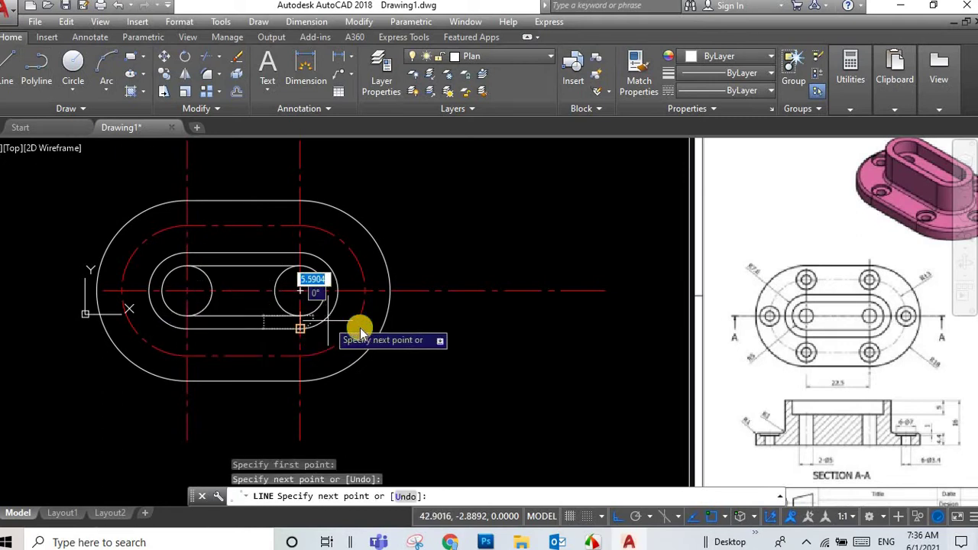
key(Return)
Step: Trim the inner arcs of both small circles with TR
text(tr)
key(Return)
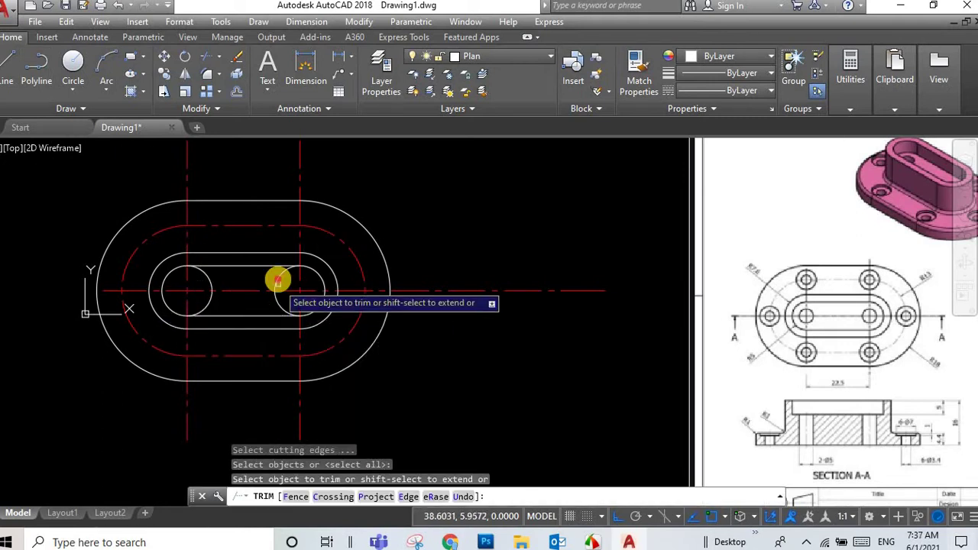
click(275, 295)
click(212, 296)
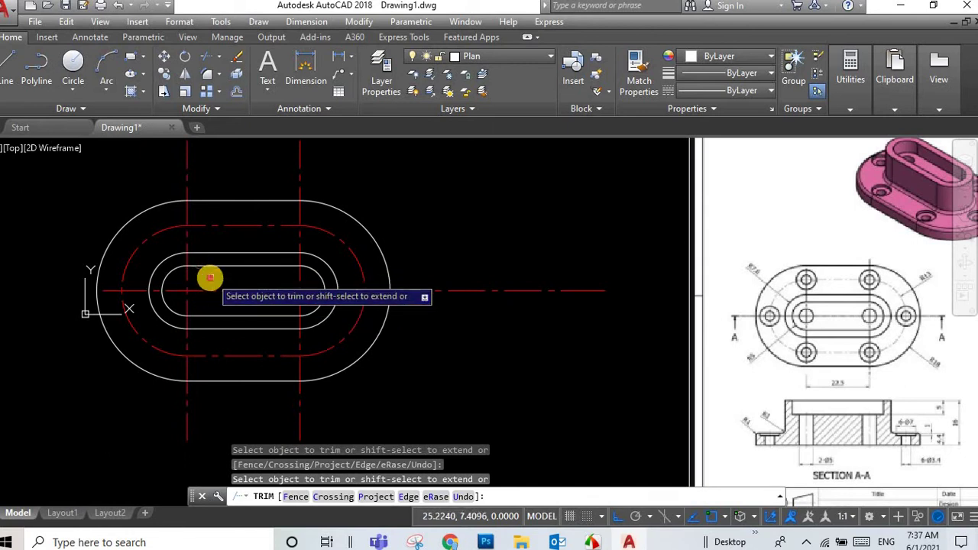
scroll(373, 227, down, 2)
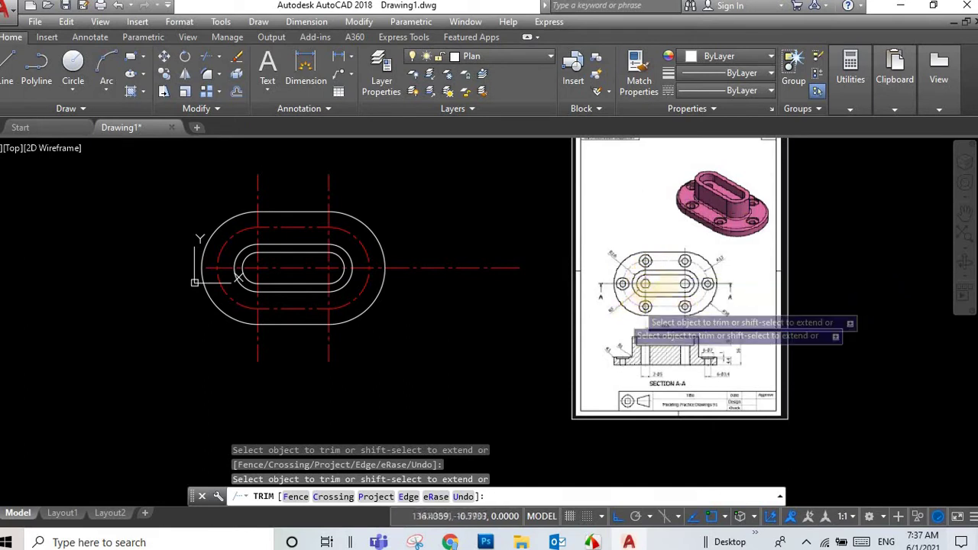
scroll(291, 315, up, 2)
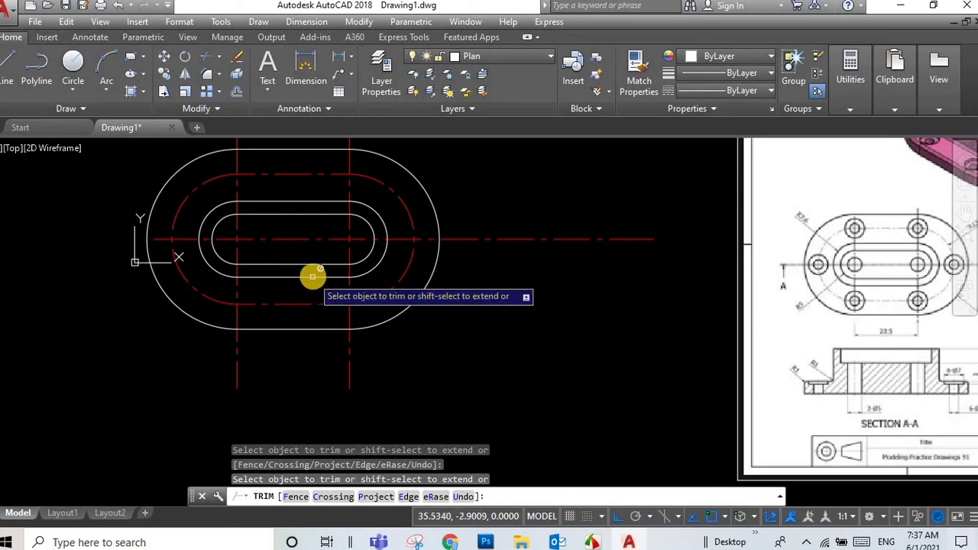
scroll(310, 279, down, 2)
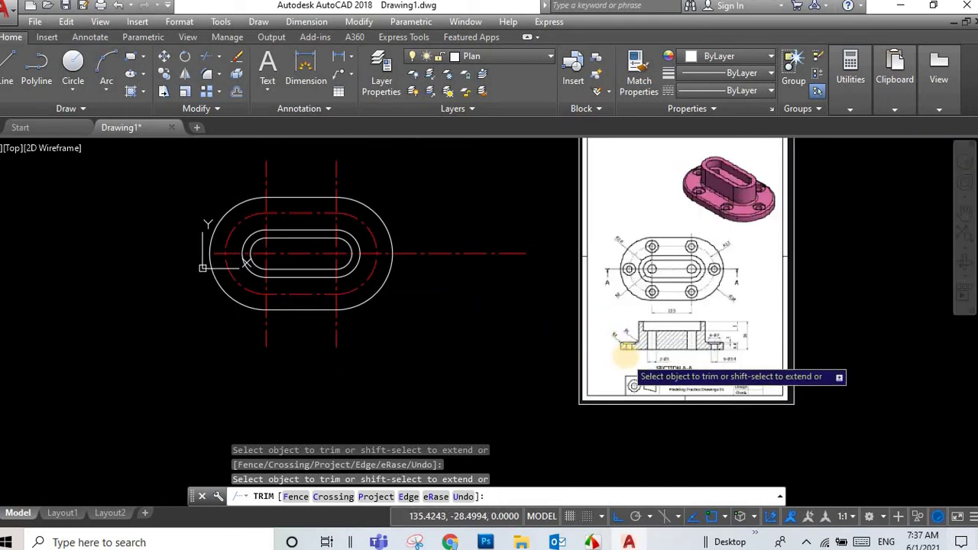
scroll(626, 350, up, 1)
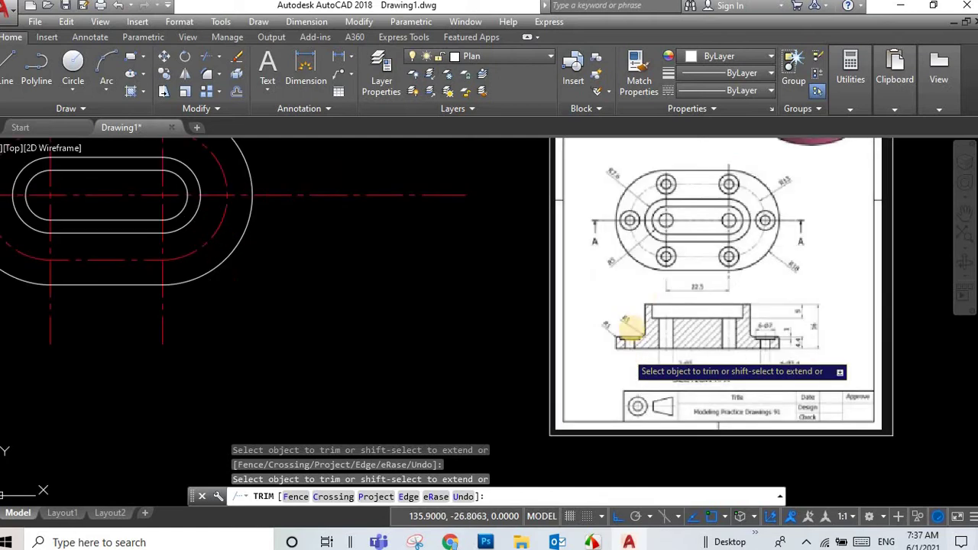
scroll(660, 345, up, 3)
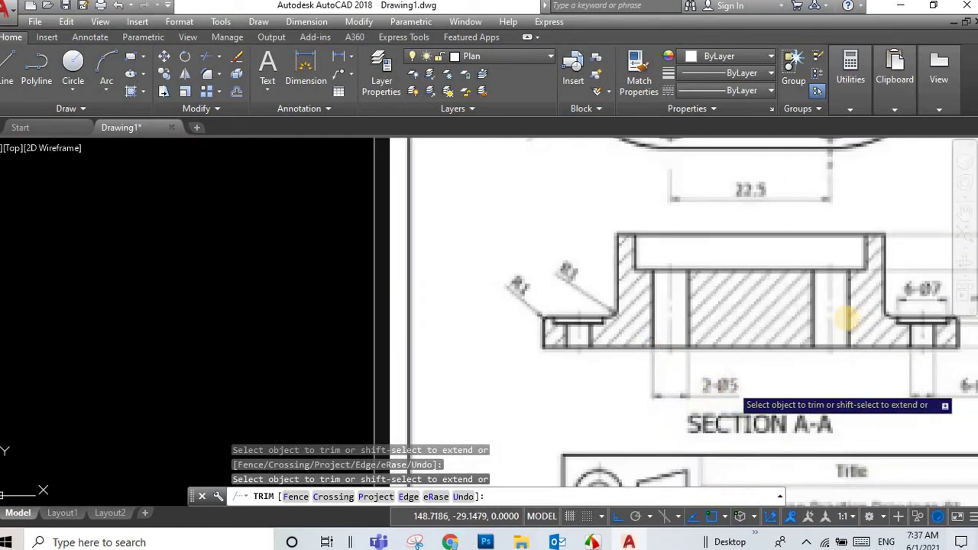
scroll(764, 321, down, 1)
scroll(290, 265, down, 2)
scroll(273, 235, down, 4)
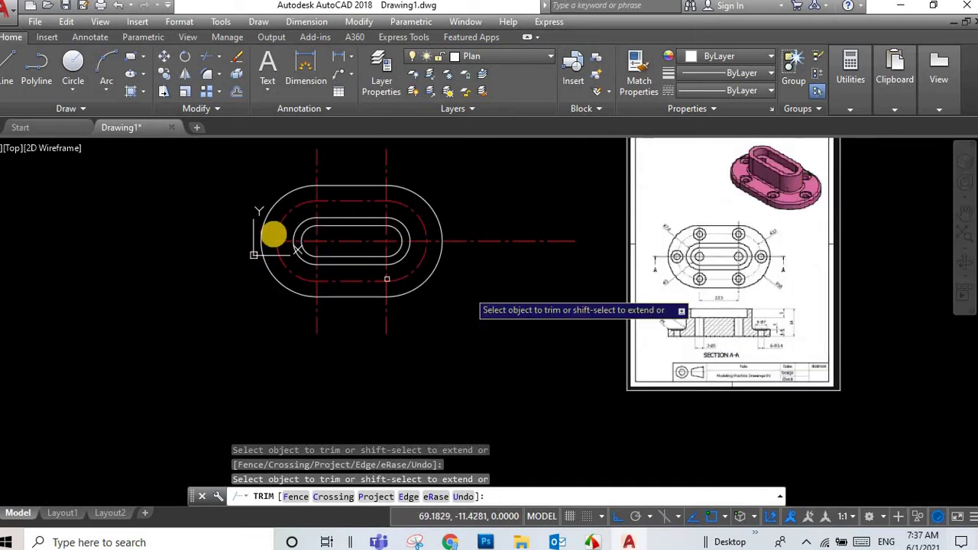
scroll(274, 235, up, 5)
Step: Draw a Center-Radius circle of radius 2.5 on the left slot centre
click(73, 72)
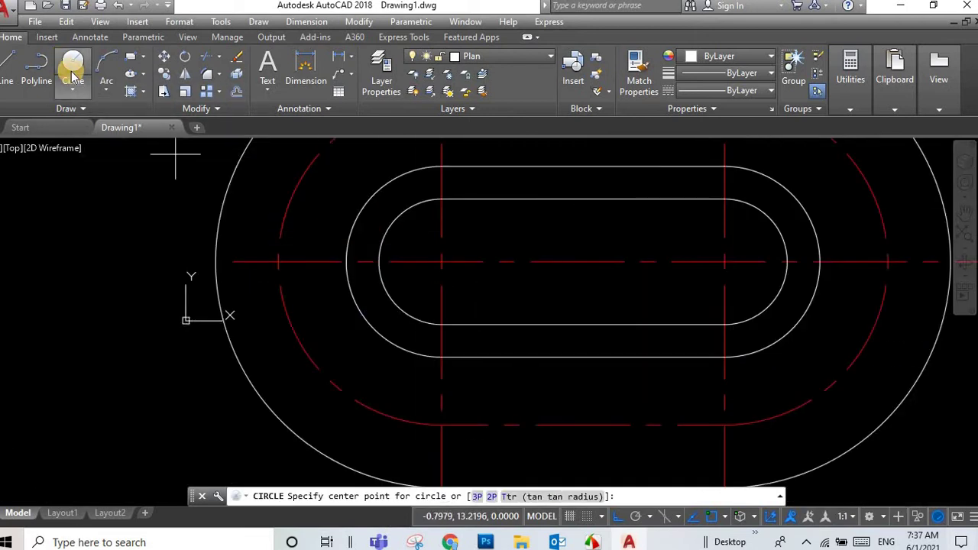
click(72, 87)
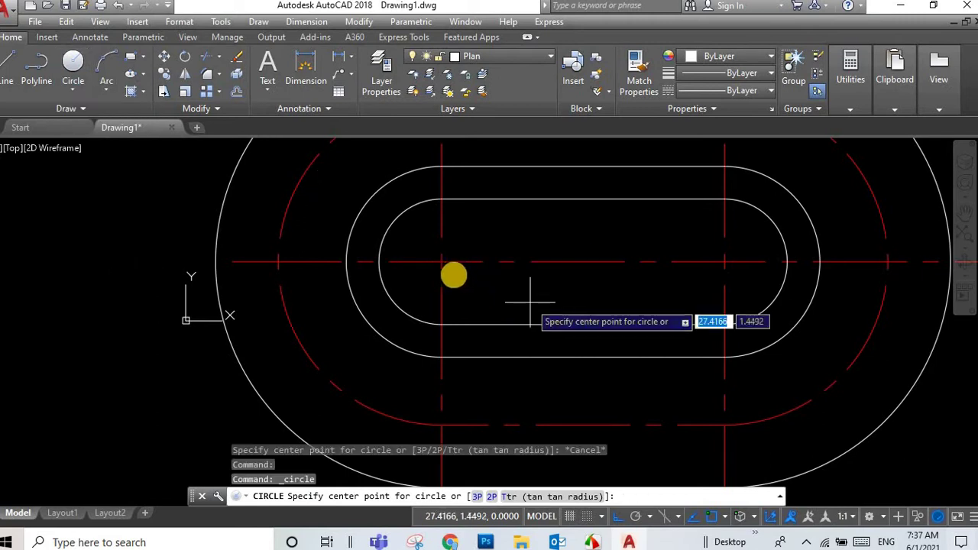
click(441, 262)
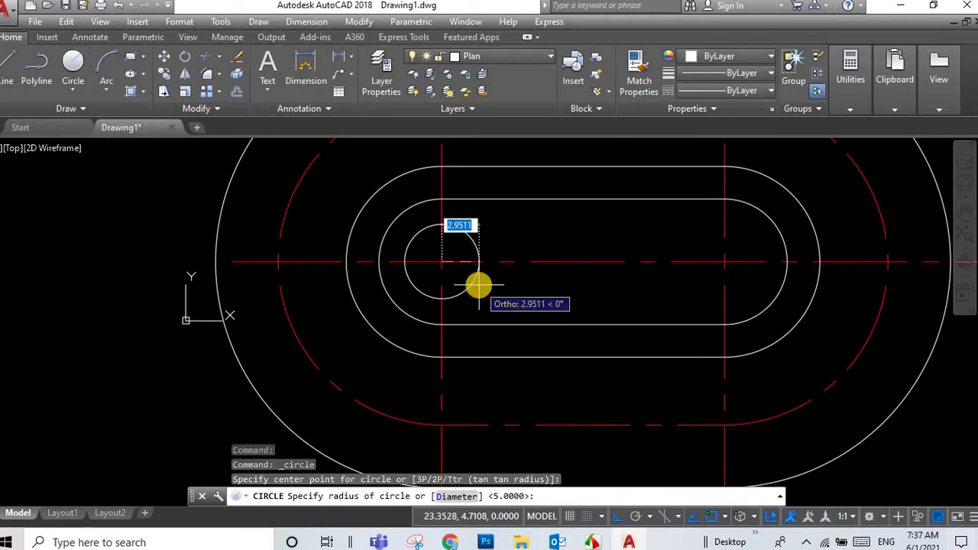
text(2.5)
key(Return)
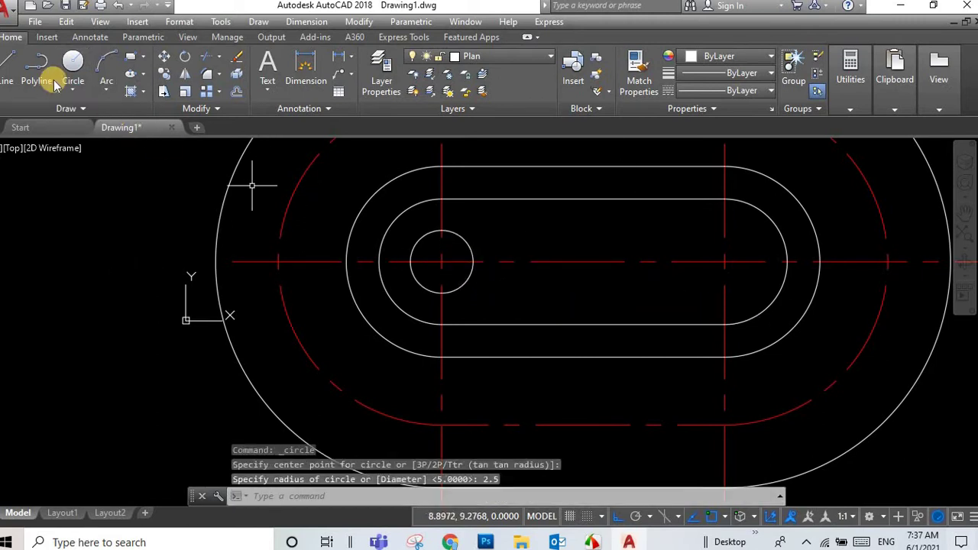
Step: Copy the 2.5 circle from the left slot centre to the right centre-line intersection
click(164, 74)
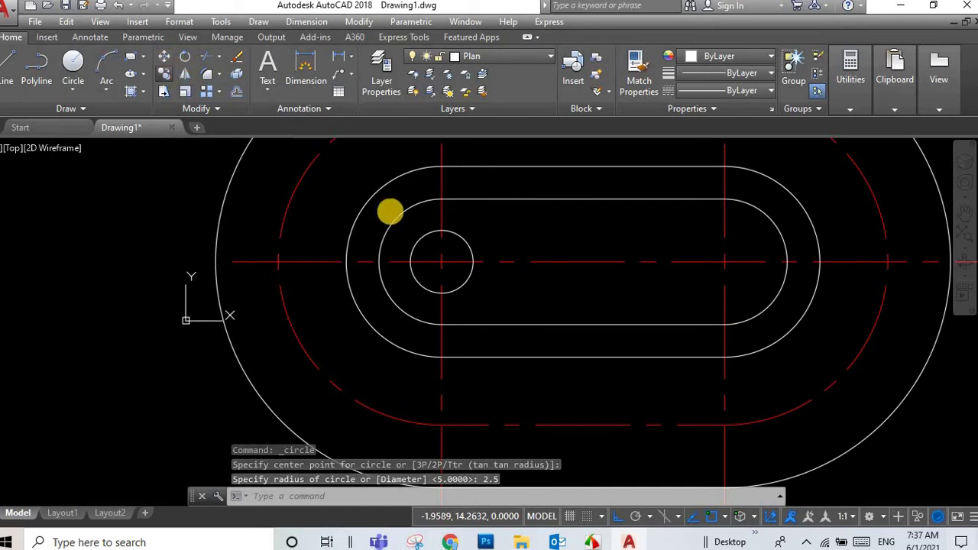
click(463, 239)
key(Return)
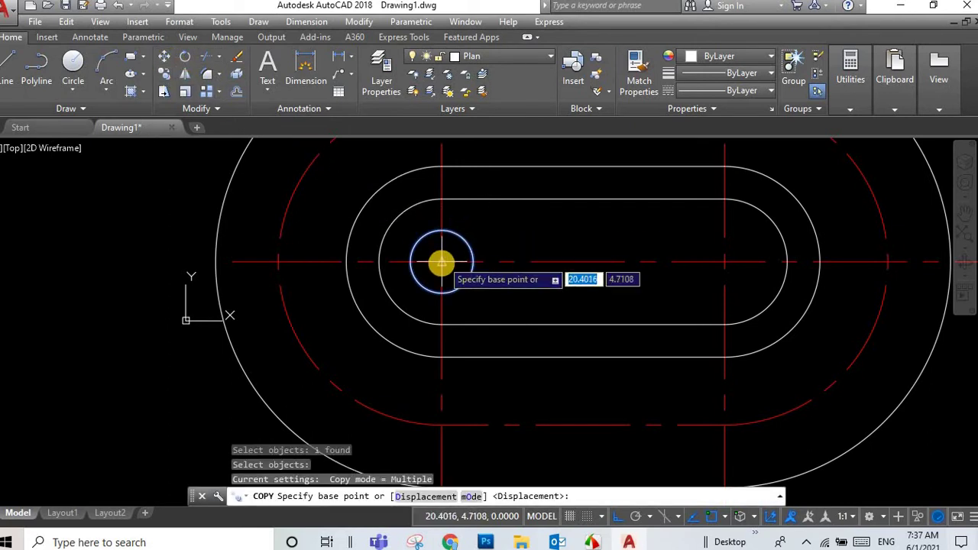
click(441, 262)
click(725, 263)
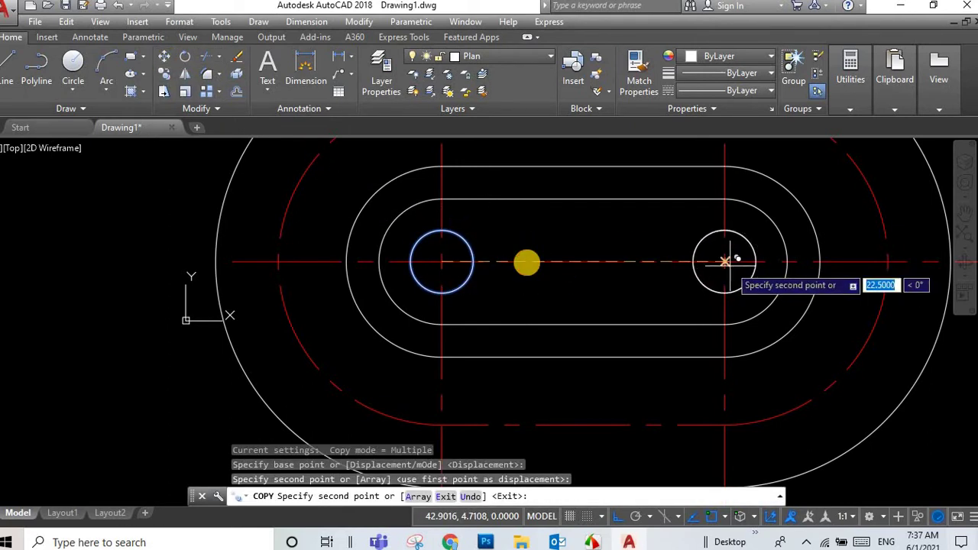
key(Escape)
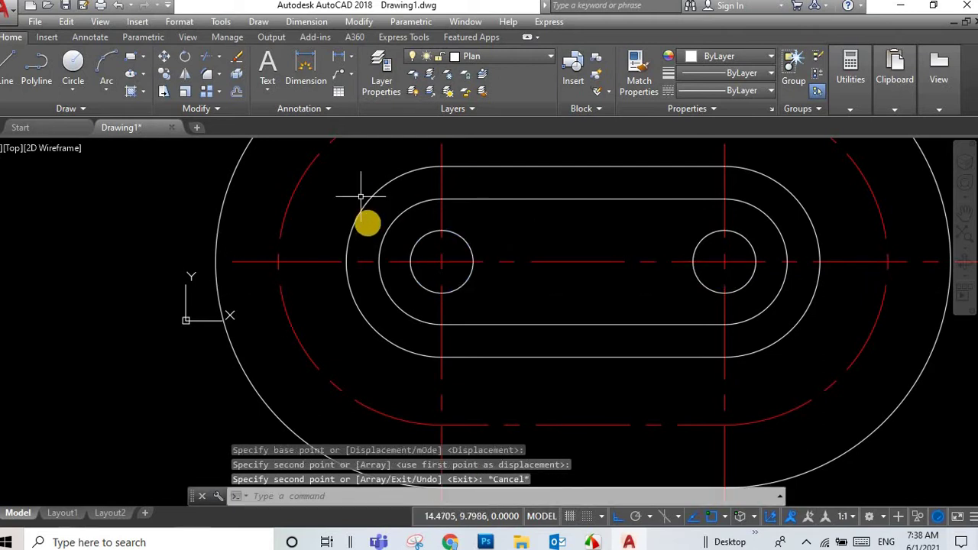
scroll(447, 316, down, 2)
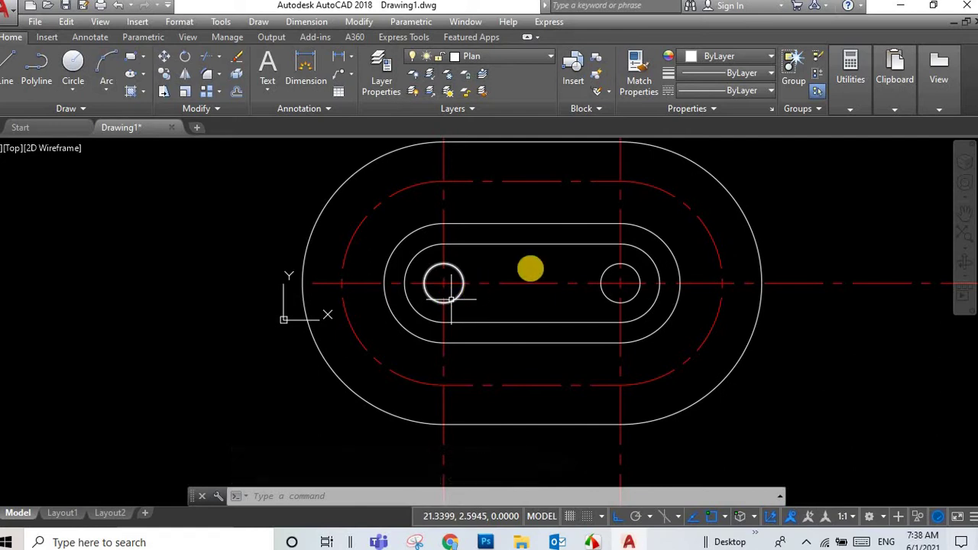
scroll(402, 292, down, 3)
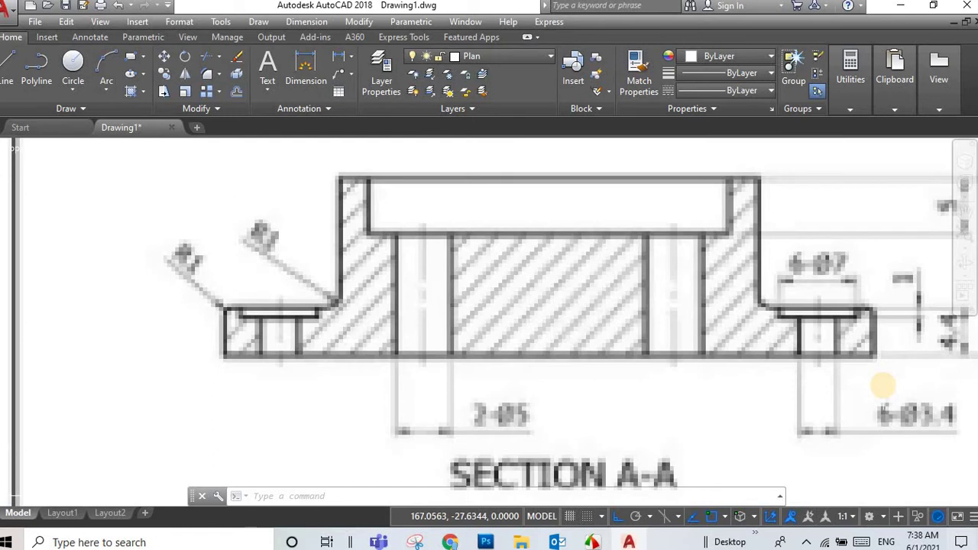
scroll(541, 377, up, 2)
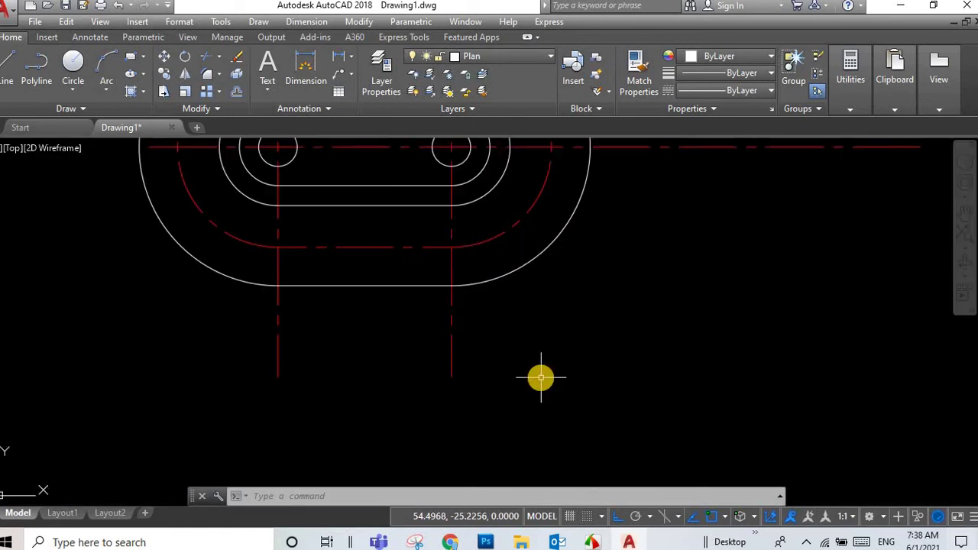
Step: Draw the radius 3.5 circle at the lower right centre-line crossing
click(74, 67)
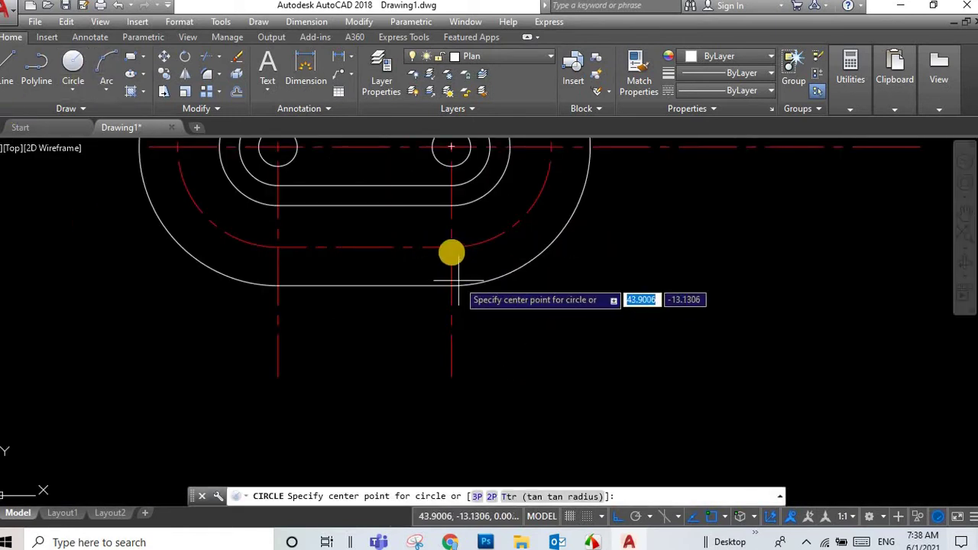
click(451, 247)
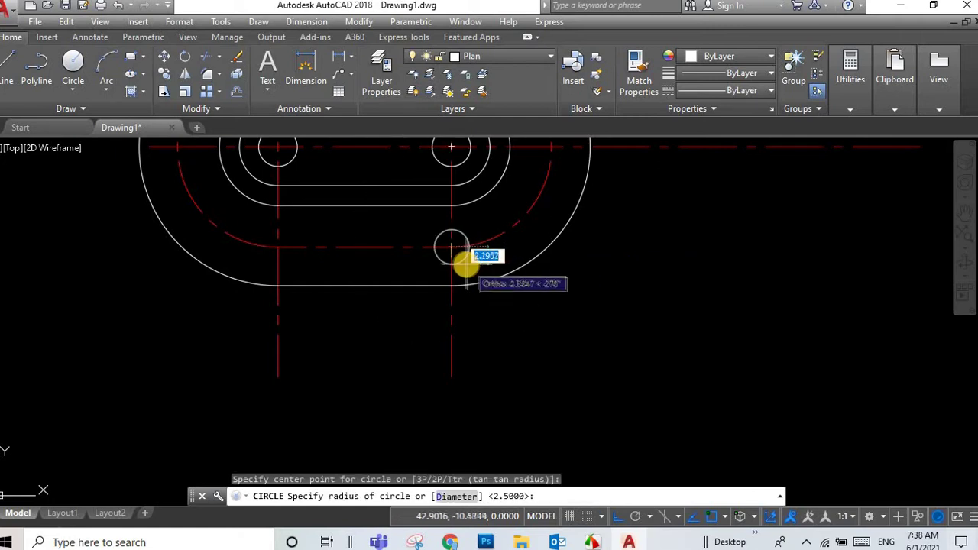
key(BackSpace)
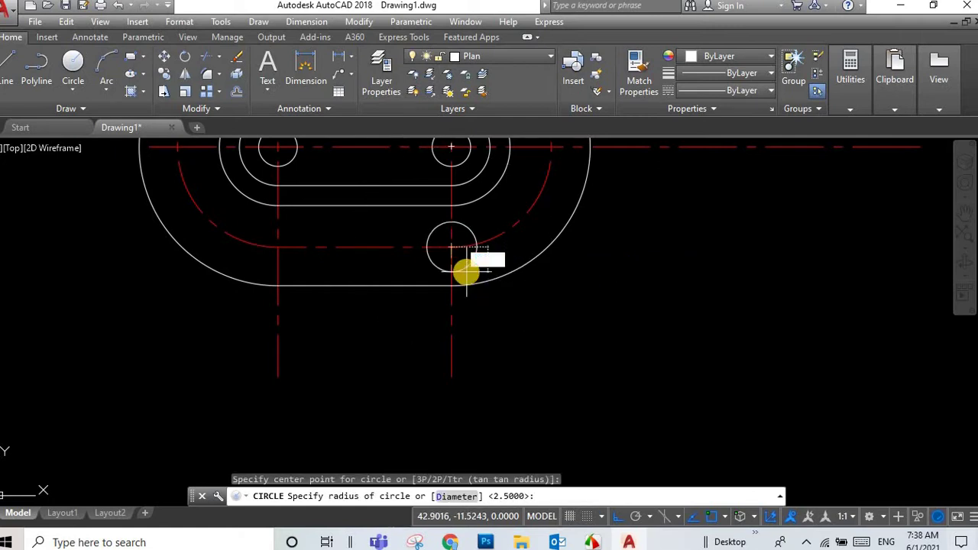
text(3.5)
key(Return)
Step: Add a concentric Center-Diameter circle of diameter 3.4 at the same hole centre
click(72, 65)
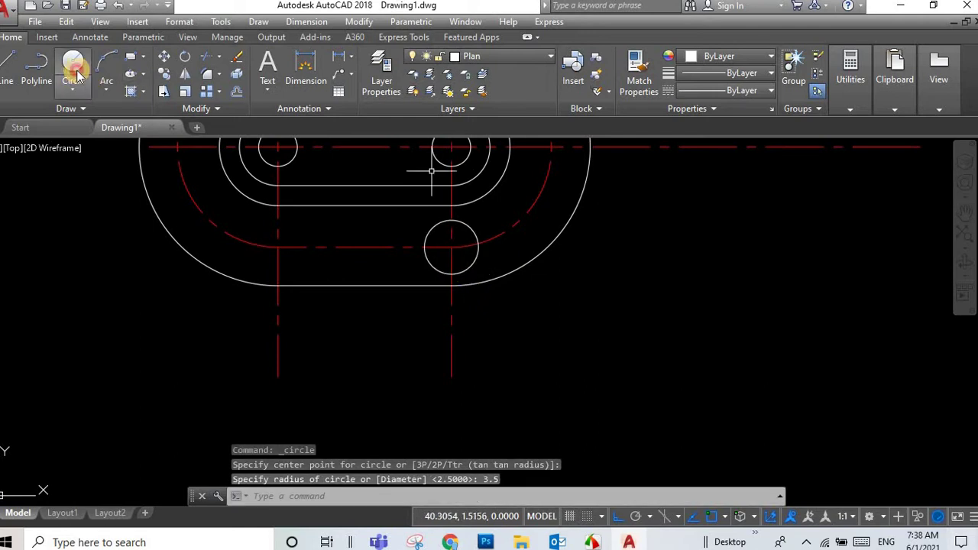
click(451, 247)
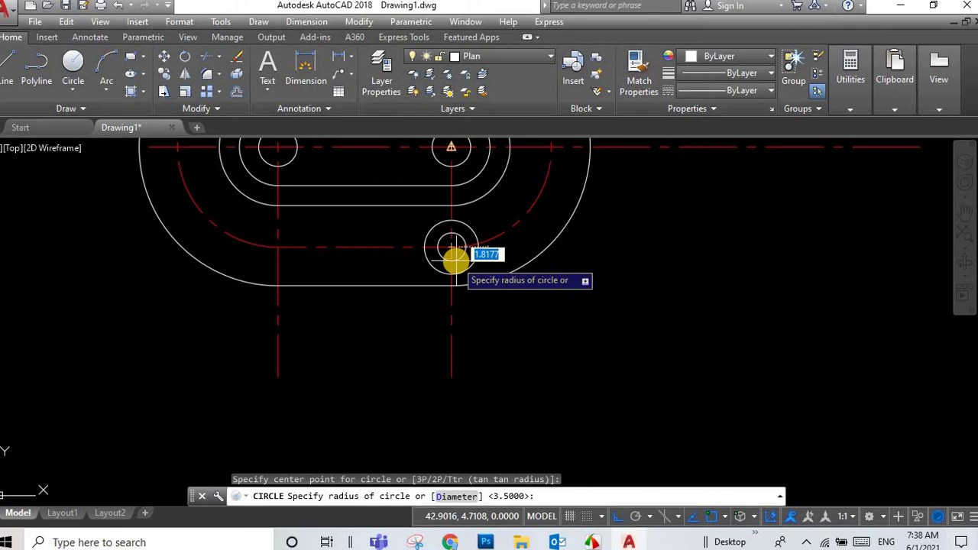
key(Escape)
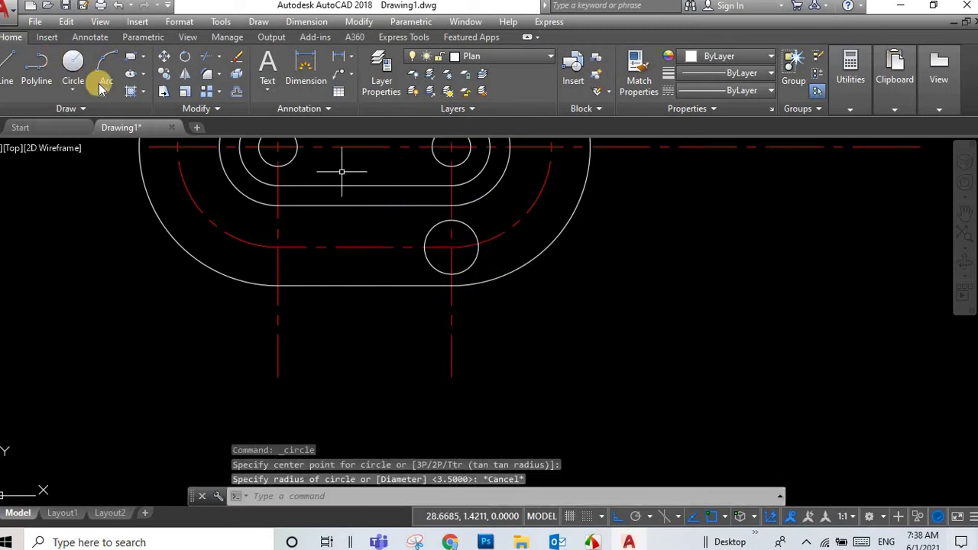
click(79, 91)
click(65, 130)
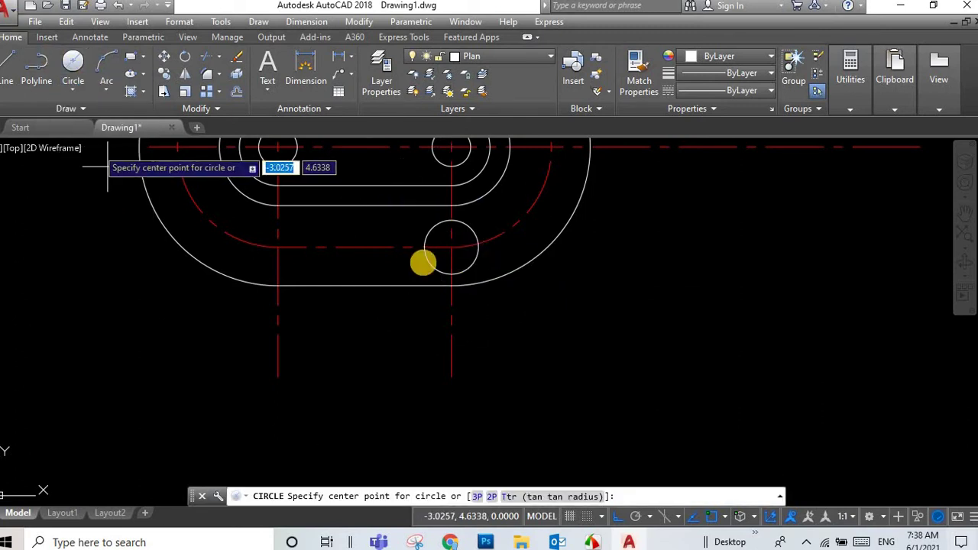
click(452, 248)
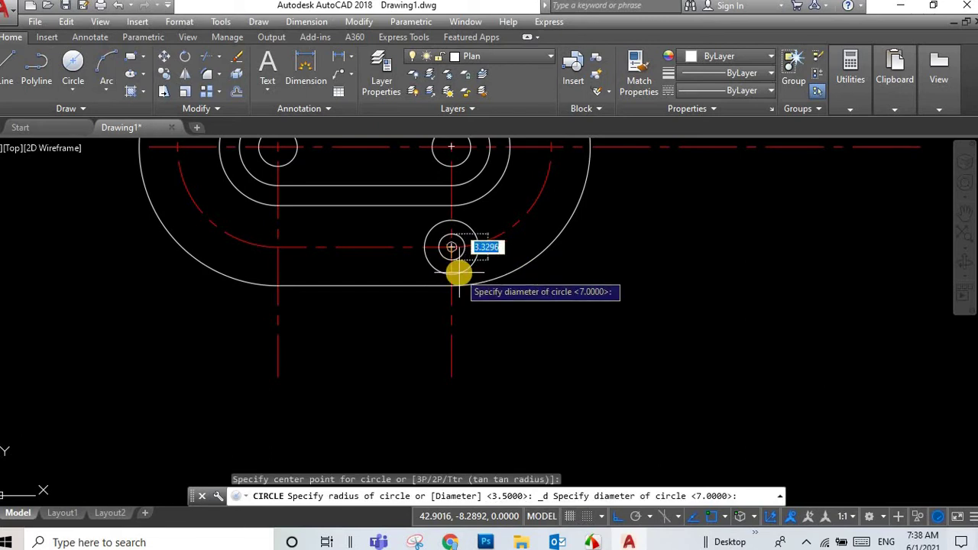
key(Return)
scroll(480, 192, down, 2)
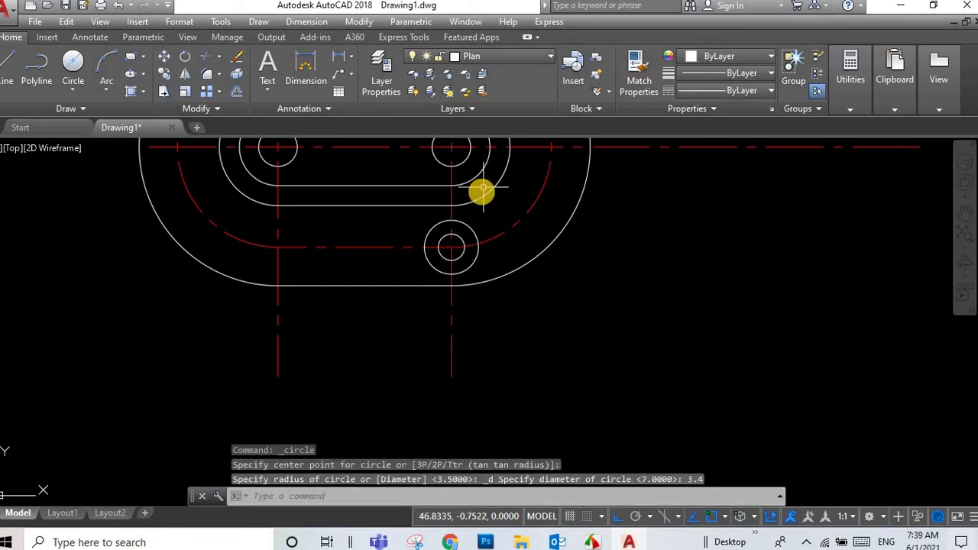
scroll(472, 158, up, 2)
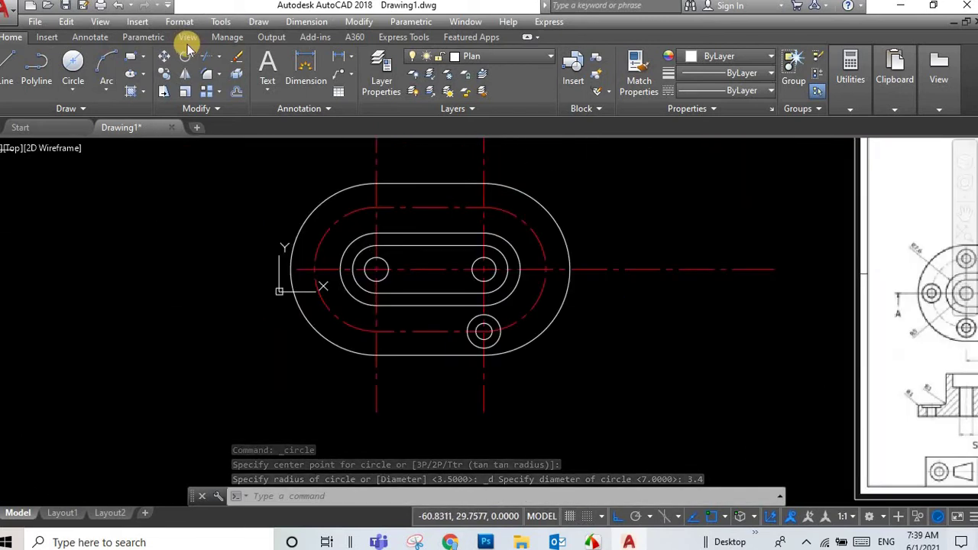
Step: Copy both hole circles from their centre to the lower-left, left-end and remaining bolt positions
click(163, 74)
scroll(489, 360, up, 4)
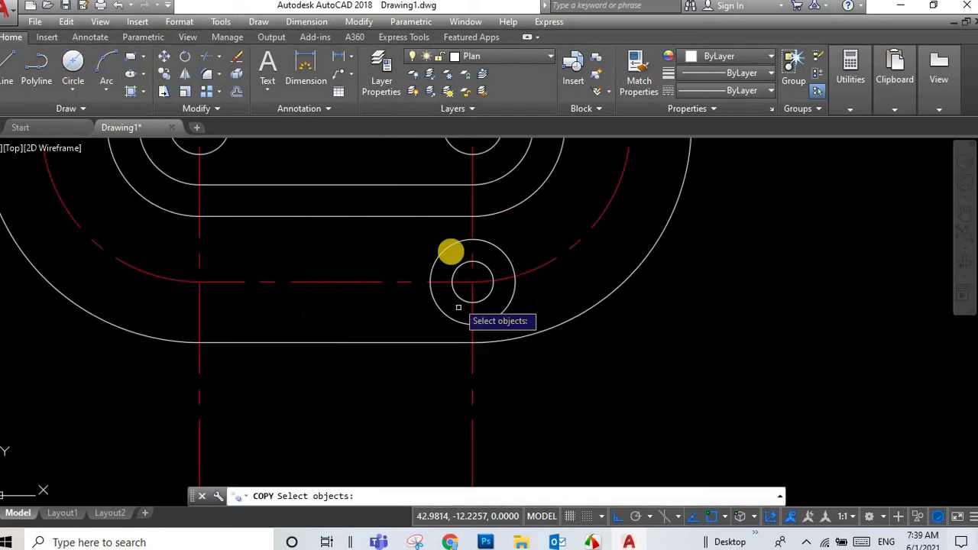
click(452, 247)
click(488, 273)
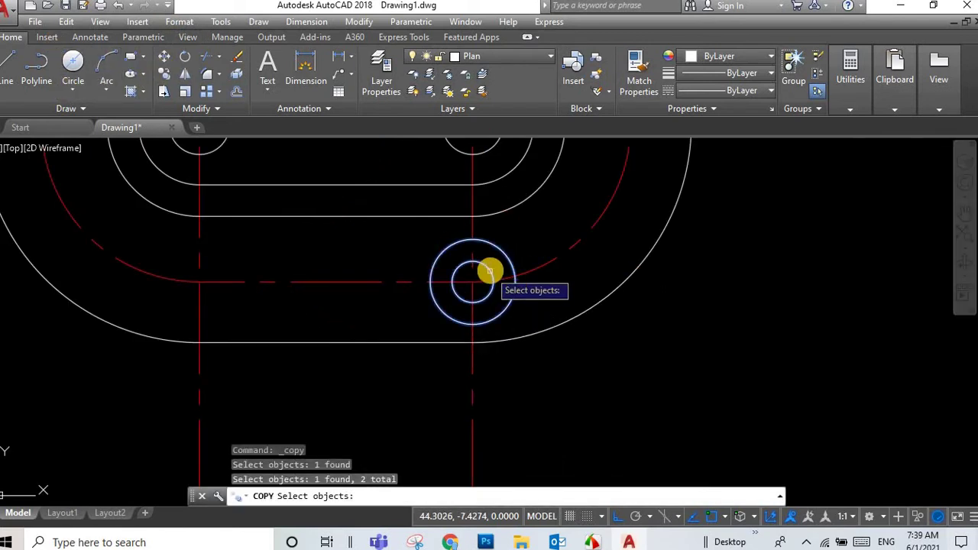
key(Return)
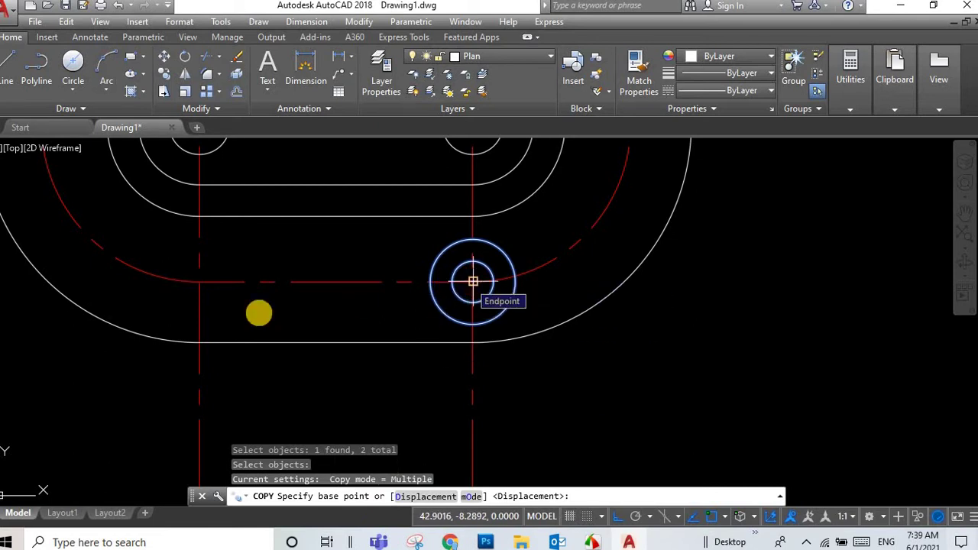
click(473, 282)
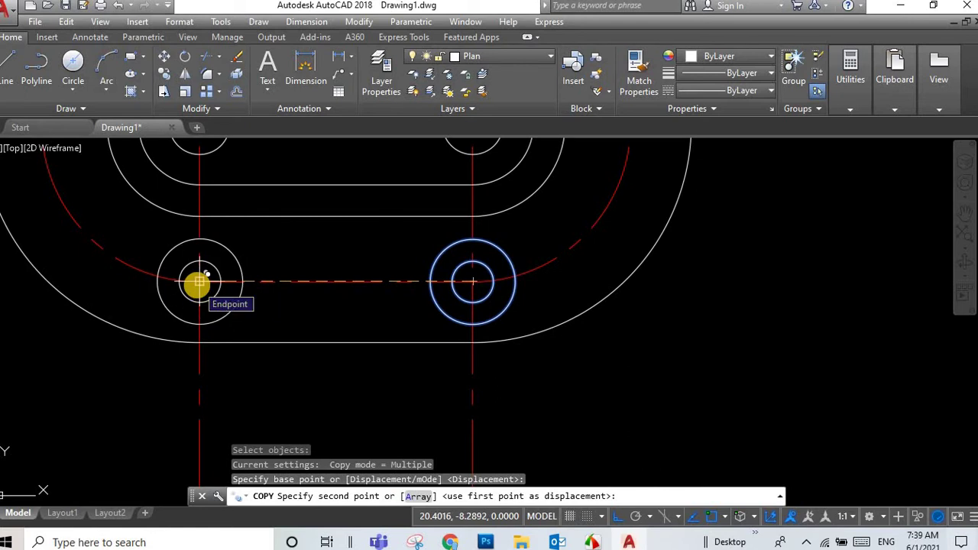
click(199, 282)
scroll(304, 312, down, 2)
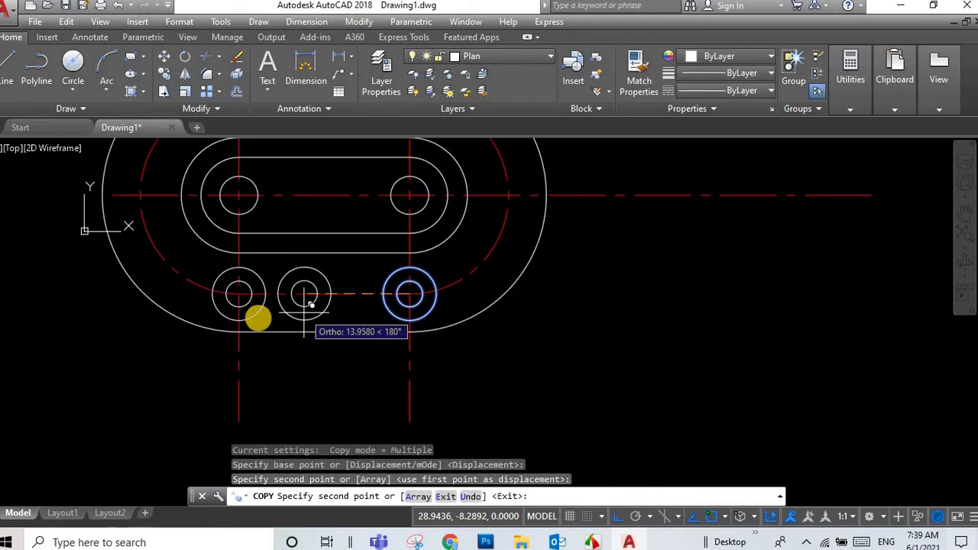
scroll(349, 271, down, 3)
scroll(433, 251, up, 5)
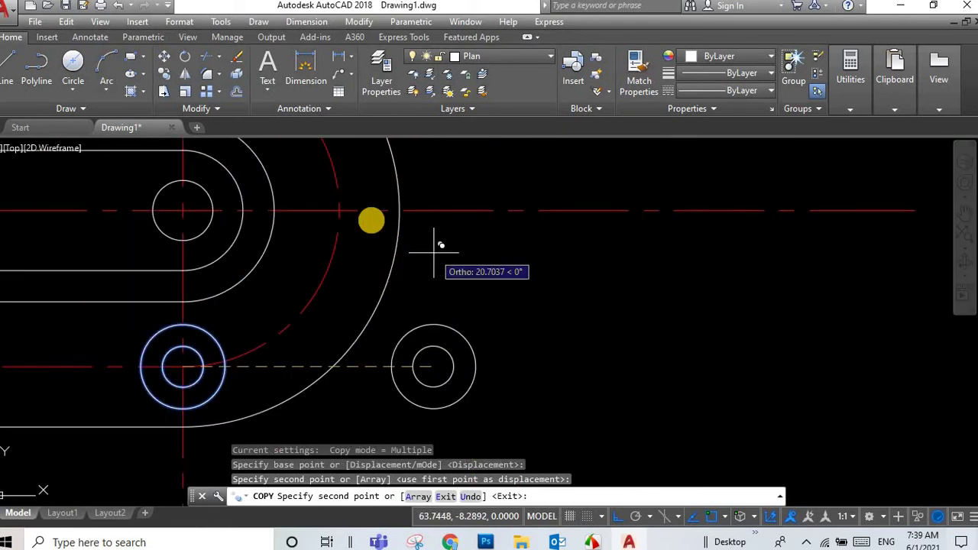
scroll(338, 211, down, 3)
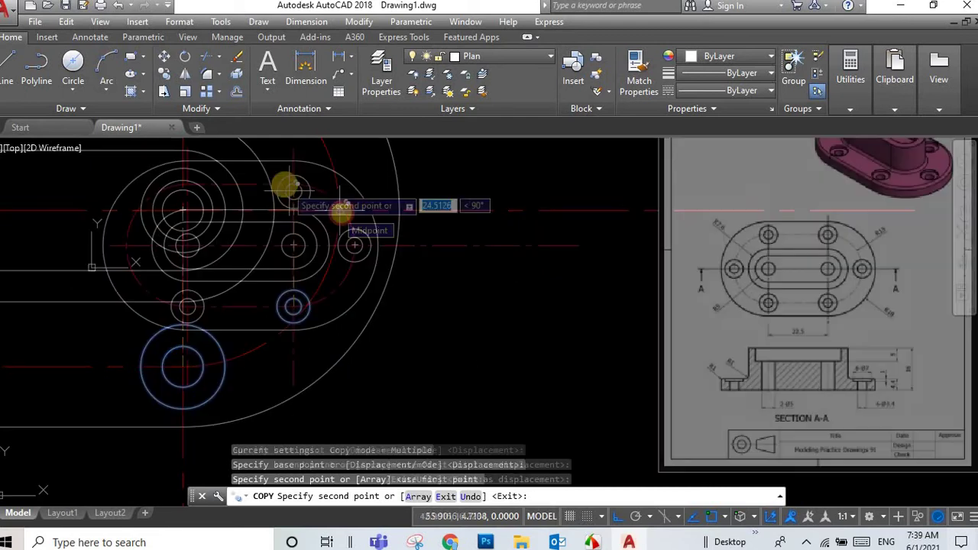
click(187, 183)
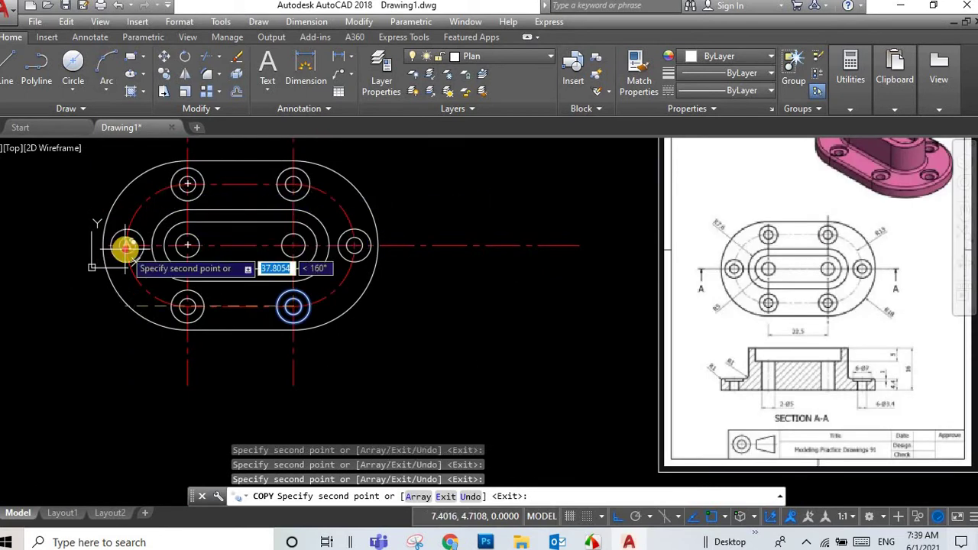
click(126, 245)
key(Escape)
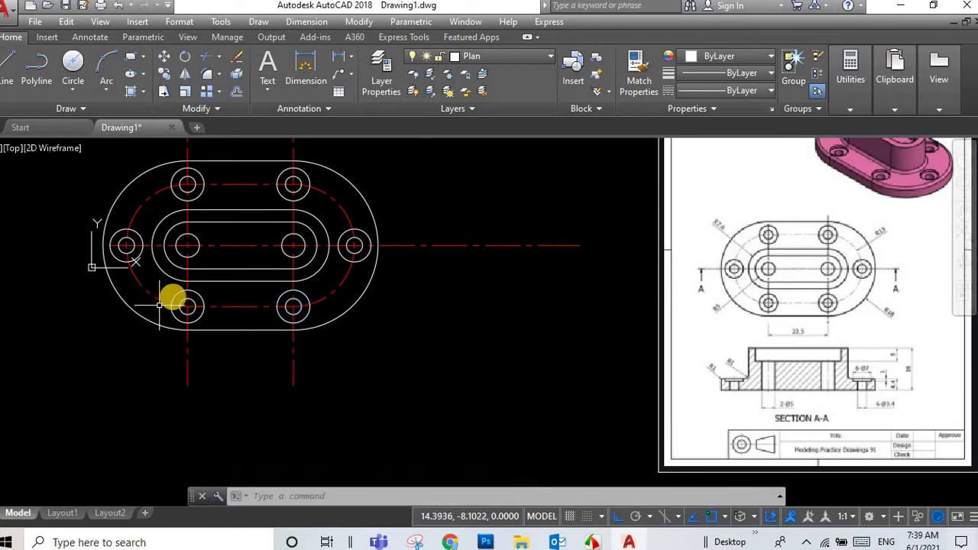
scroll(347, 256, down, 2)
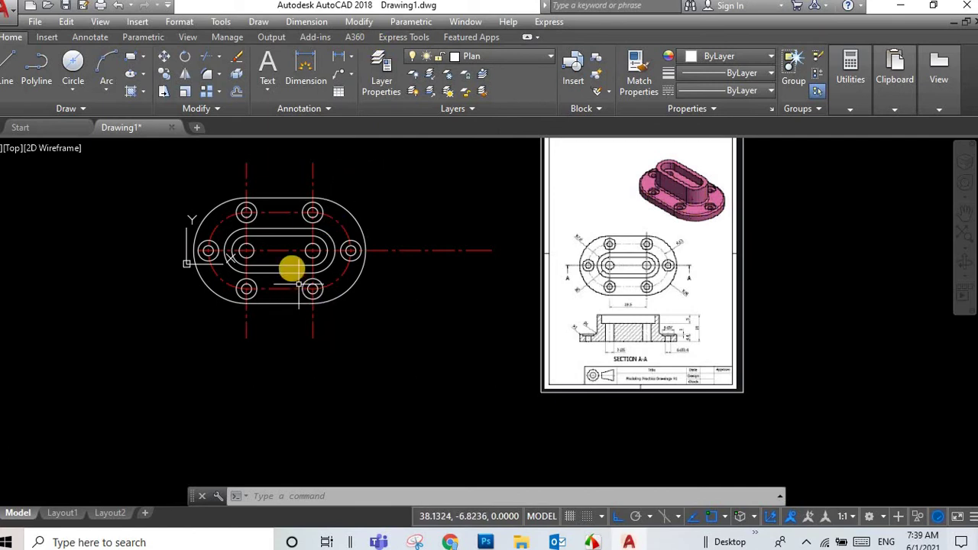
scroll(260, 248, down, 2)
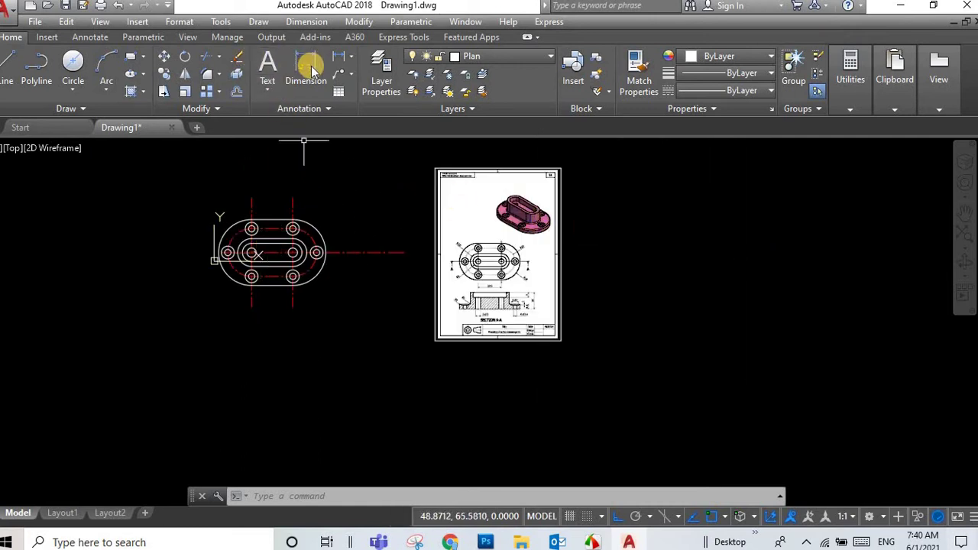
Step: Window-select the whole flange plan and copy it right of the reference sheet
click(162, 73)
click(164, 179)
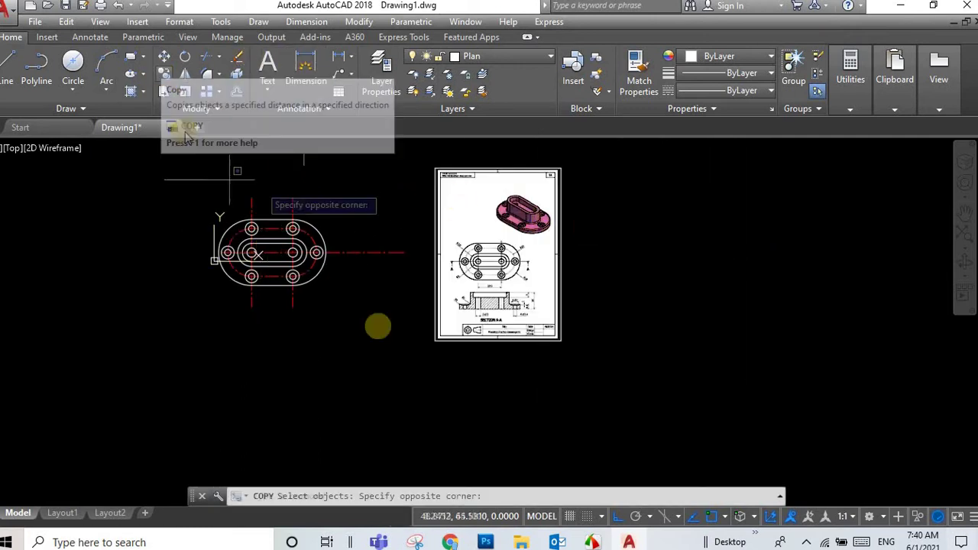
click(360, 323)
key(Return)
click(314, 252)
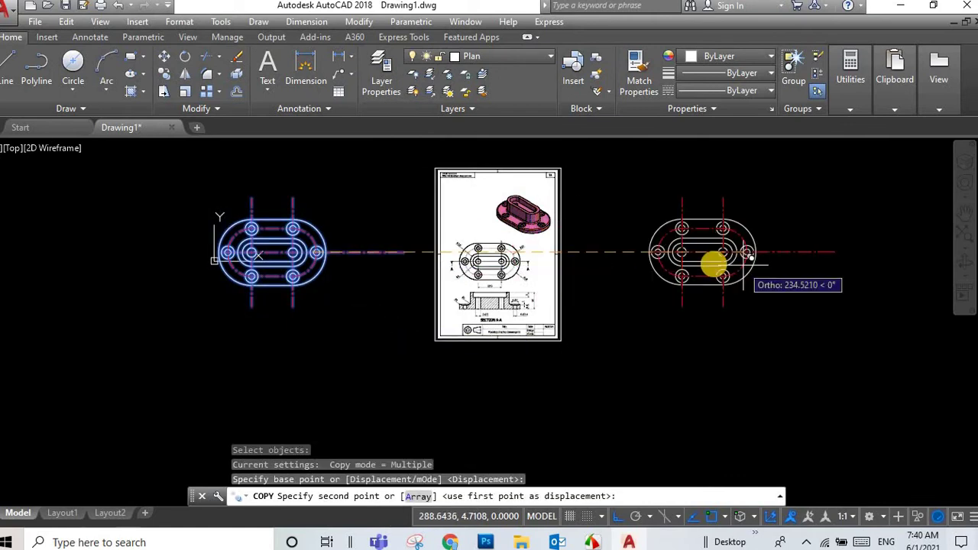
click(716, 253)
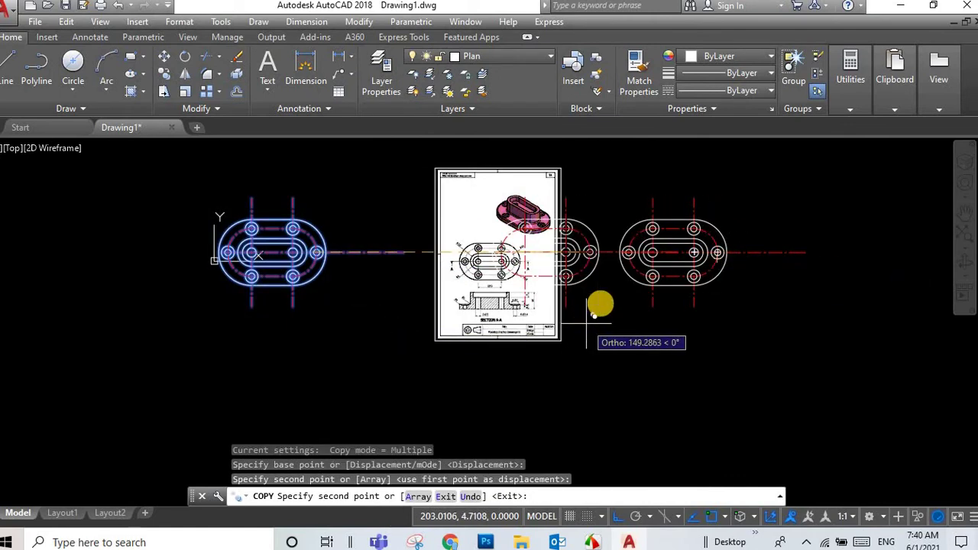
key(Escape)
scroll(680, 257, up, 1)
scroll(680, 259, down, 1)
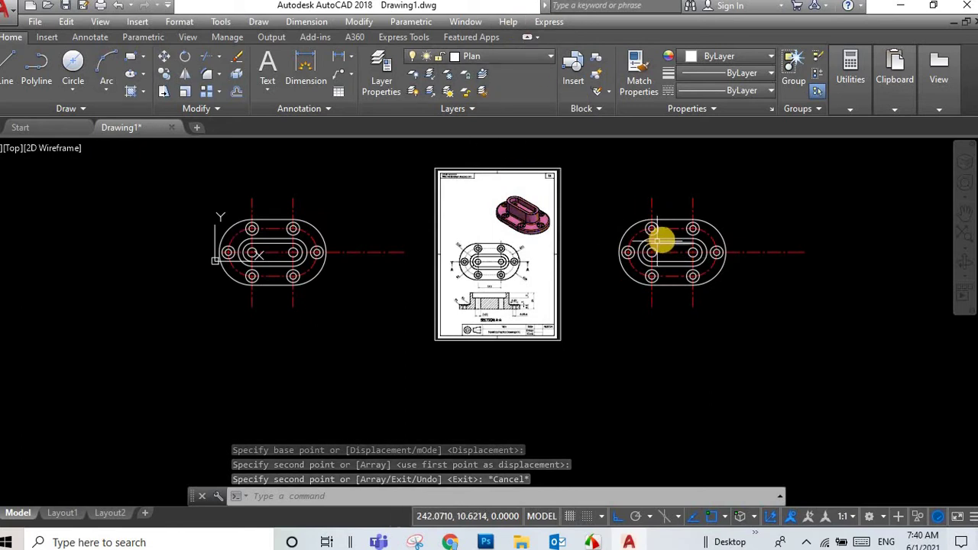
scroll(662, 238, up, 2)
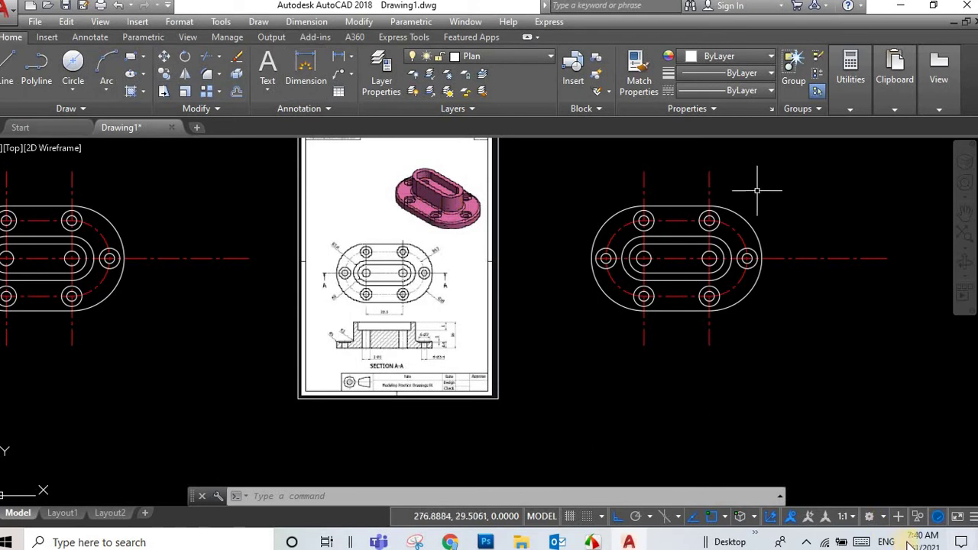
Step: Switch to the 3D Modeling workspace and show the classic menu bar
click(871, 518)
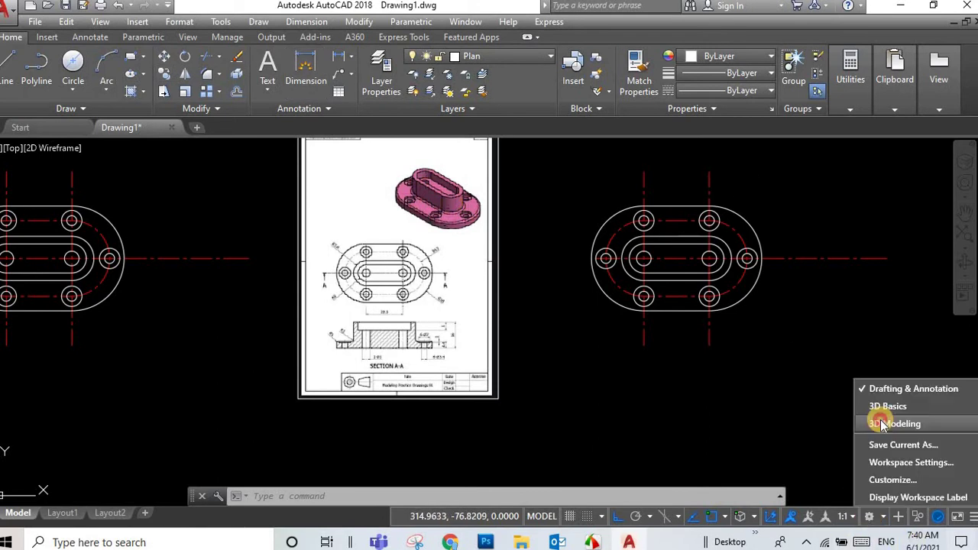
click(877, 413)
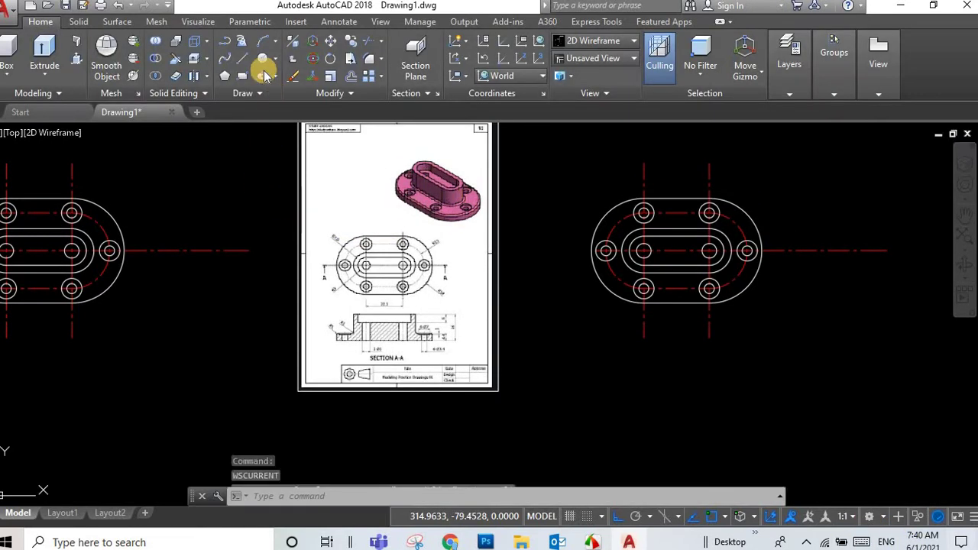
click(167, 6)
click(217, 321)
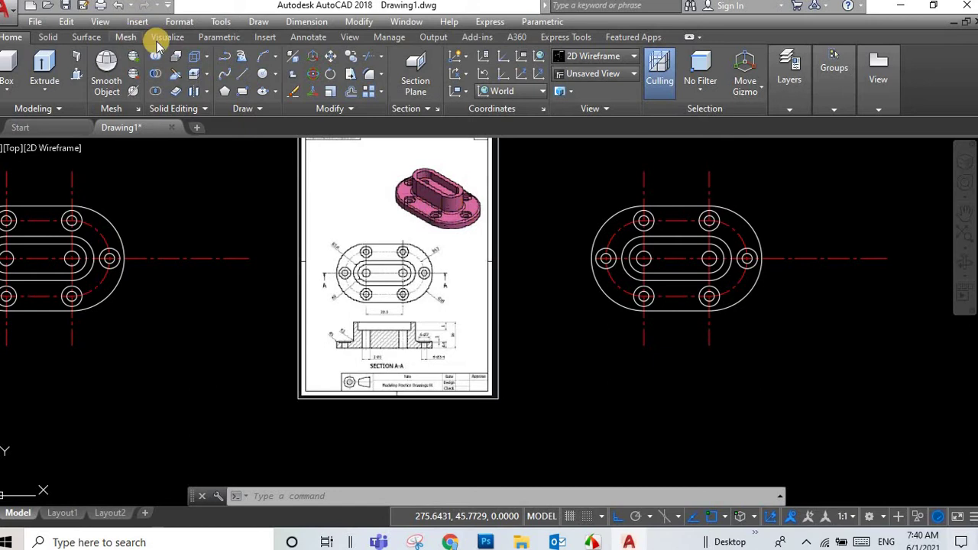
Step: Turn on the ViewCube and view the drawings from SW Isometric
click(350, 37)
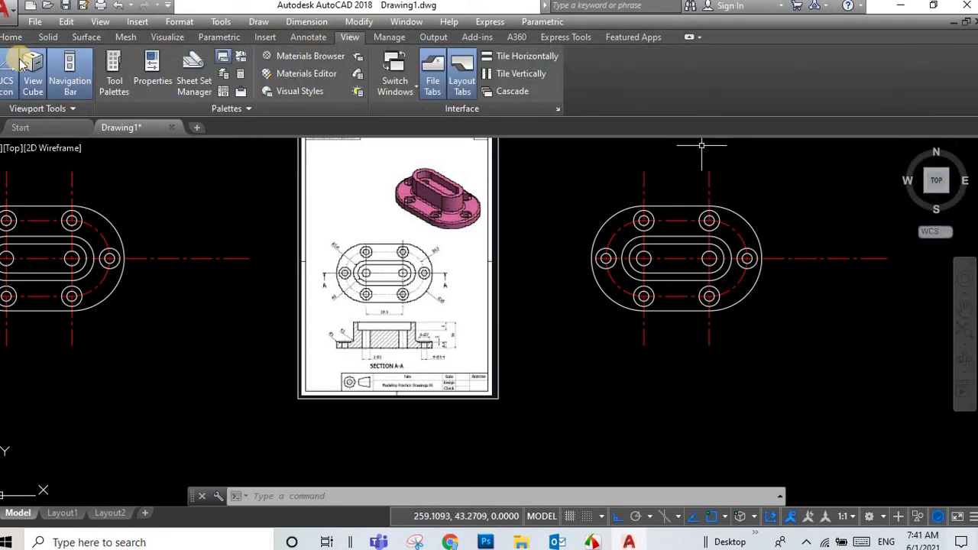
click(12, 38)
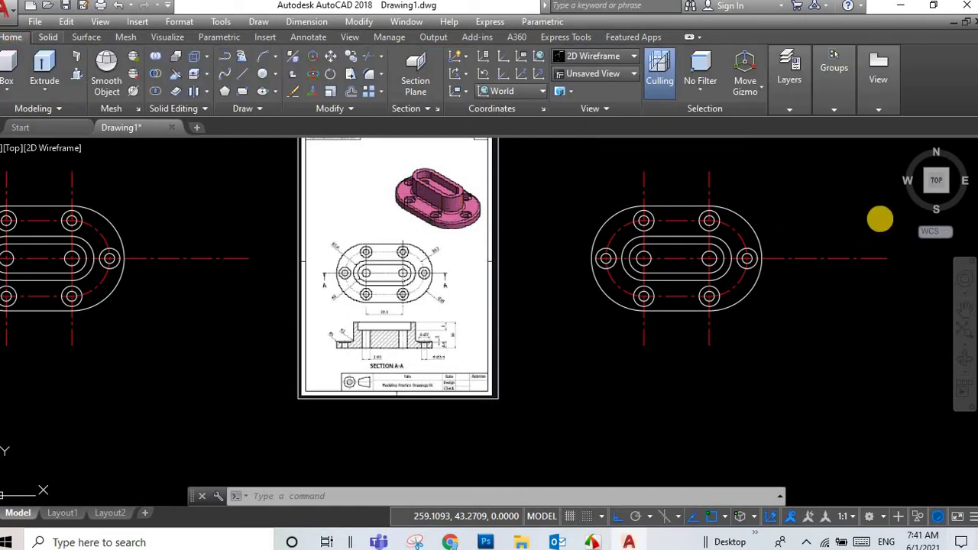
mouse_move(934, 183)
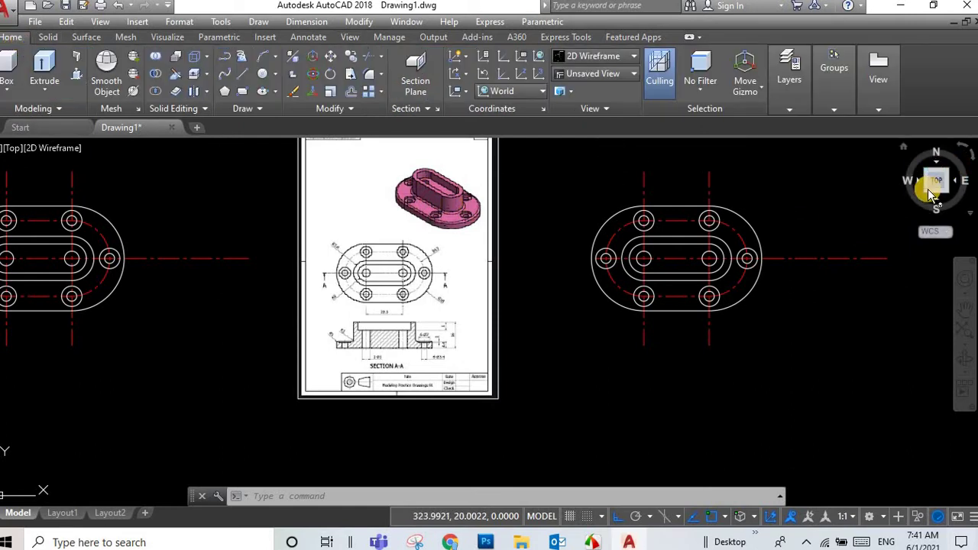
click(926, 191)
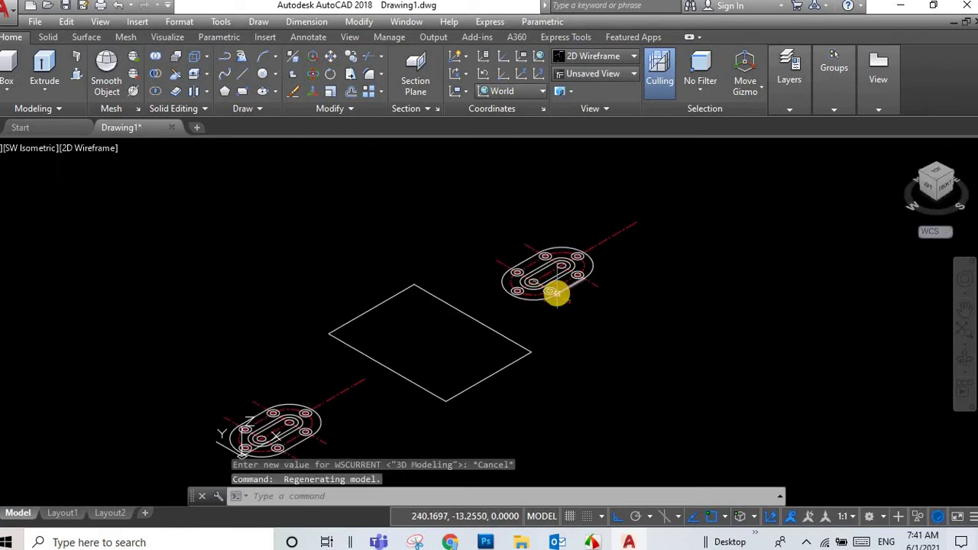
Step: Change the visual style from 2D Wireframe to Conceptual
scroll(581, 261, up, 2)
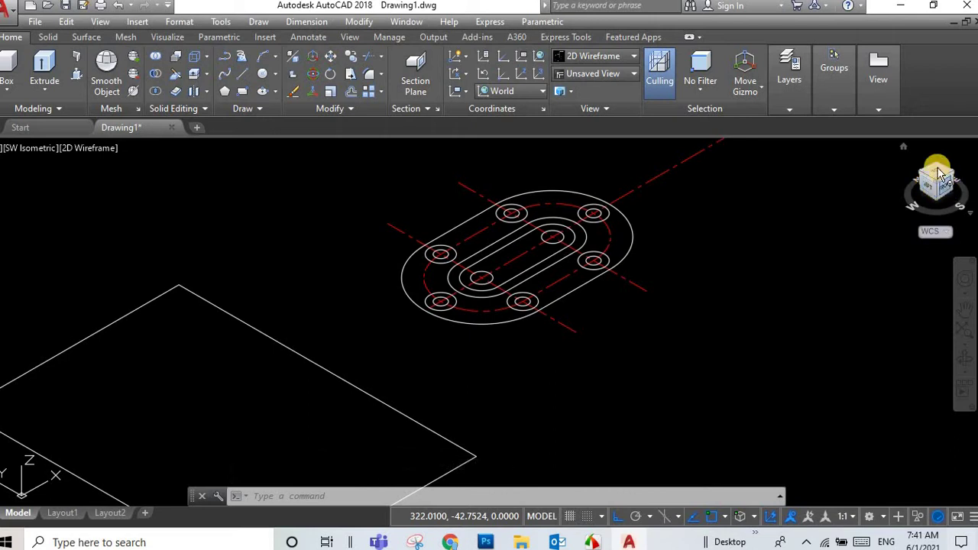
click(878, 109)
click(857, 182)
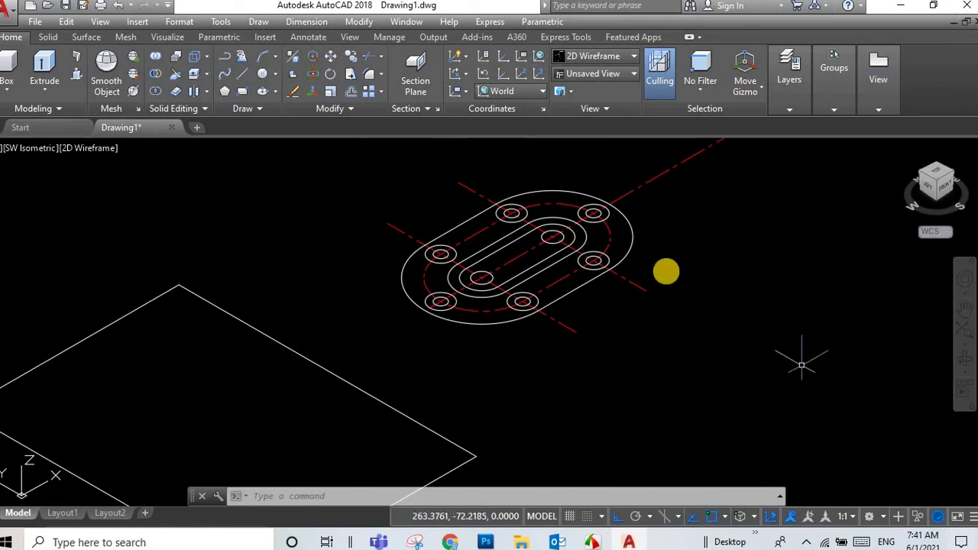
scroll(632, 199, up, 2)
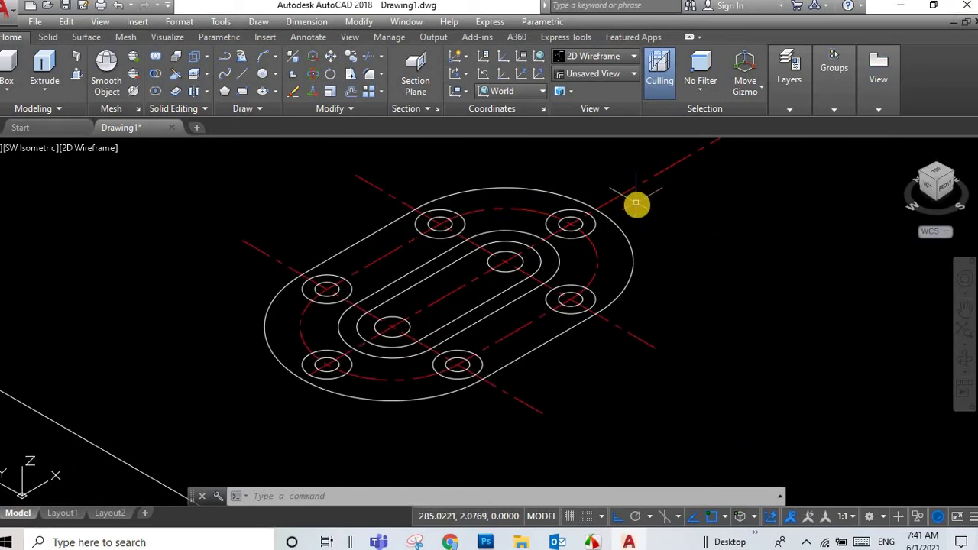
scroll(620, 343, down, 3)
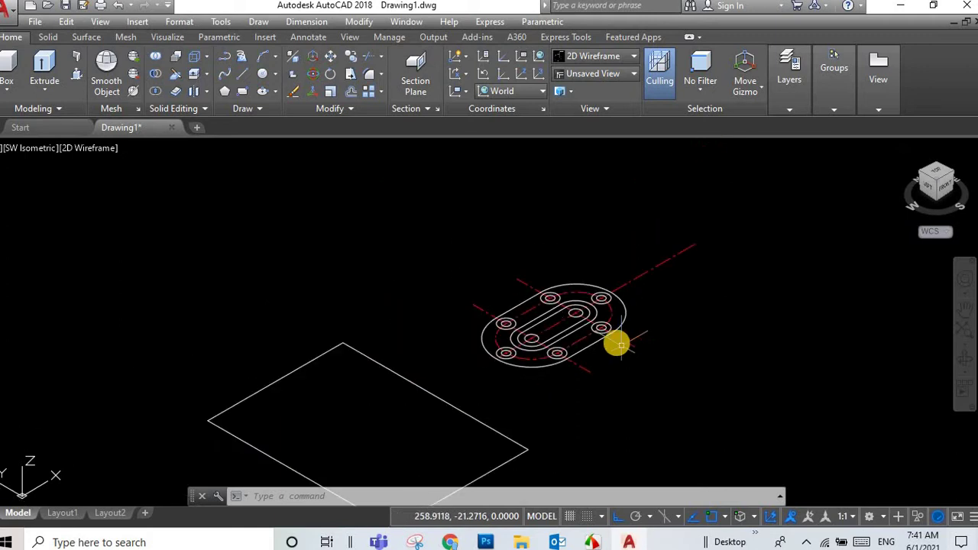
click(610, 62)
click(648, 71)
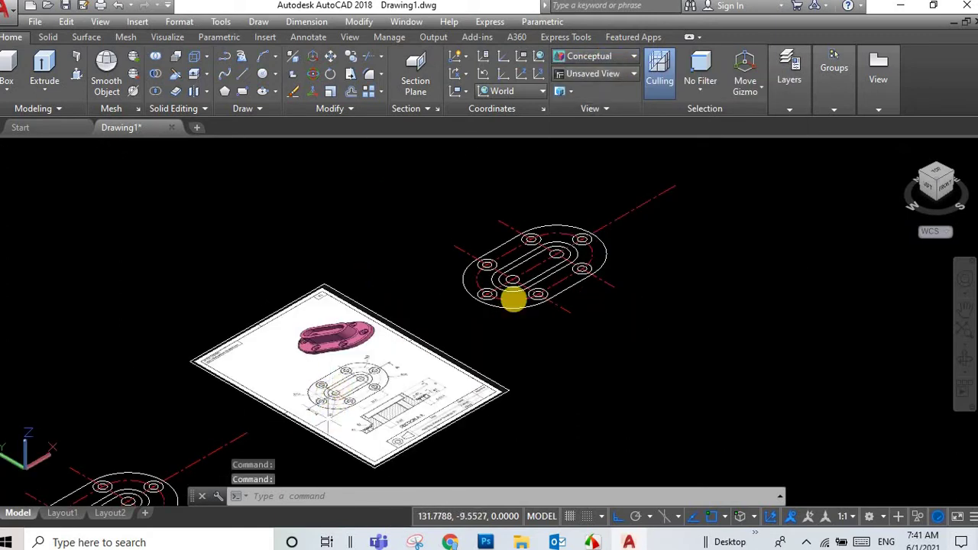
scroll(583, 240, up, 3)
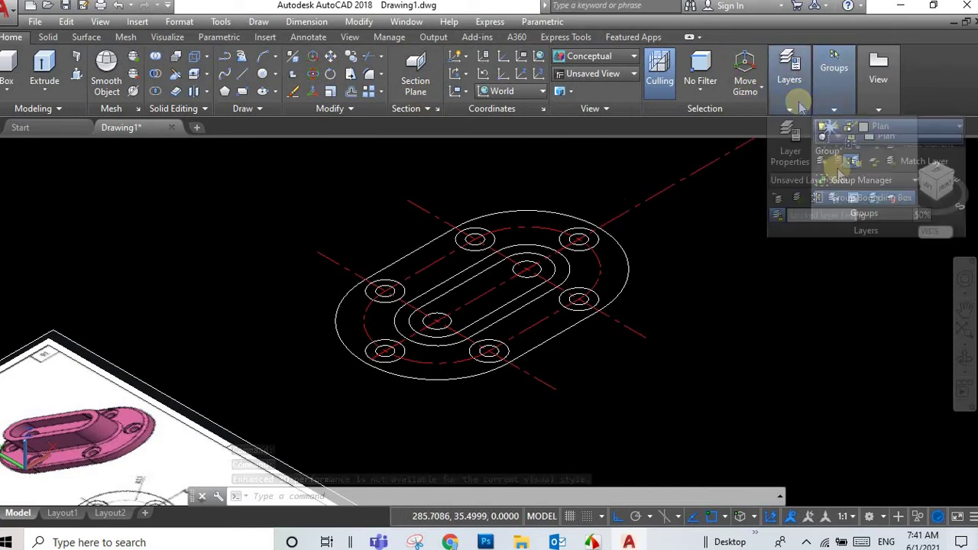
Step: Turn off the axe layer's light bulb to hide the centre lines, then undo it
click(879, 126)
click(821, 162)
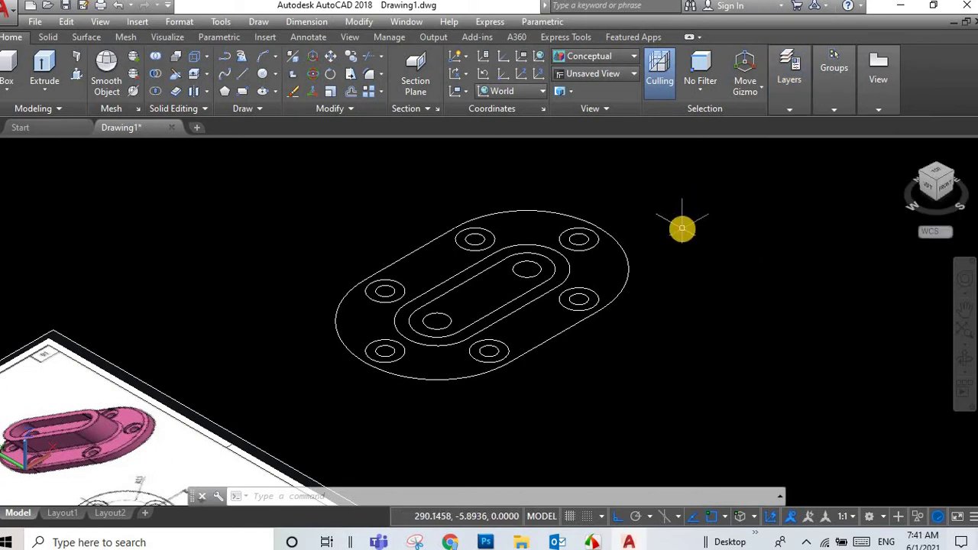
key(ctrl+z)
key(ctrl+z)
key(ctrl+z)
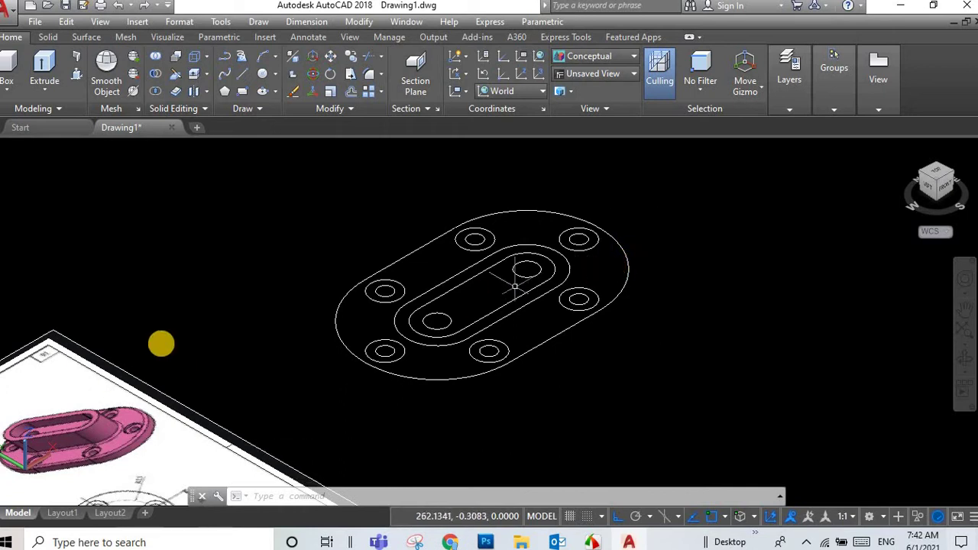
scroll(98, 406, up, 2)
scroll(97, 413, up, 2)
scroll(97, 413, up, 2)
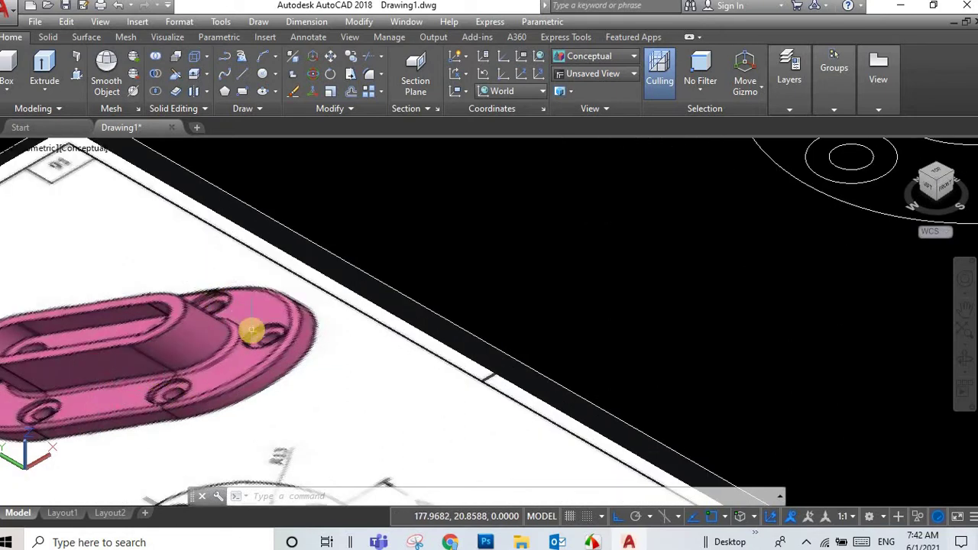
scroll(252, 330, down, 3)
scroll(447, 218, down, 1)
scroll(458, 224, up, 2)
Step: Select and delete the outer ring at each bolt hole on the copied flange plan
click(458, 224)
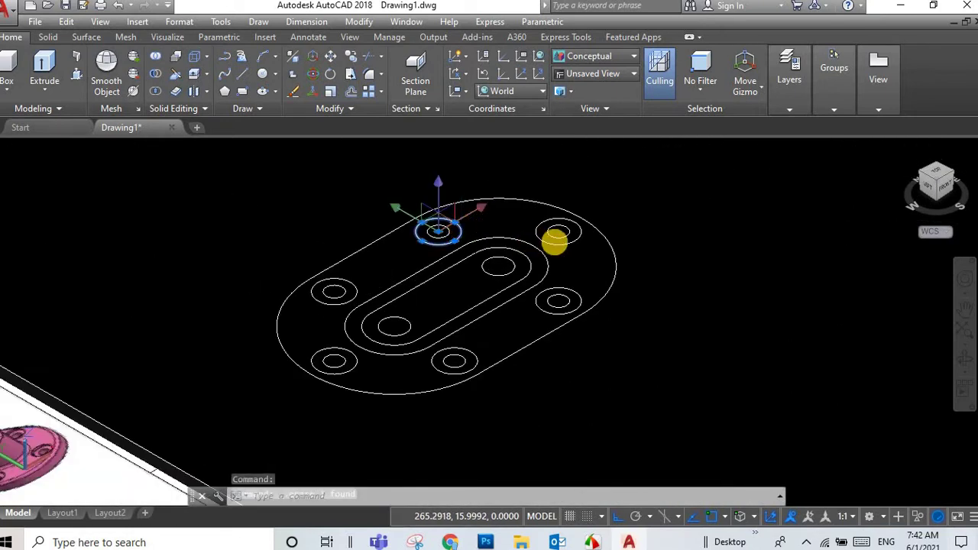
key(Delete)
click(552, 290)
key(Delete)
click(453, 352)
key(Delete)
click(343, 353)
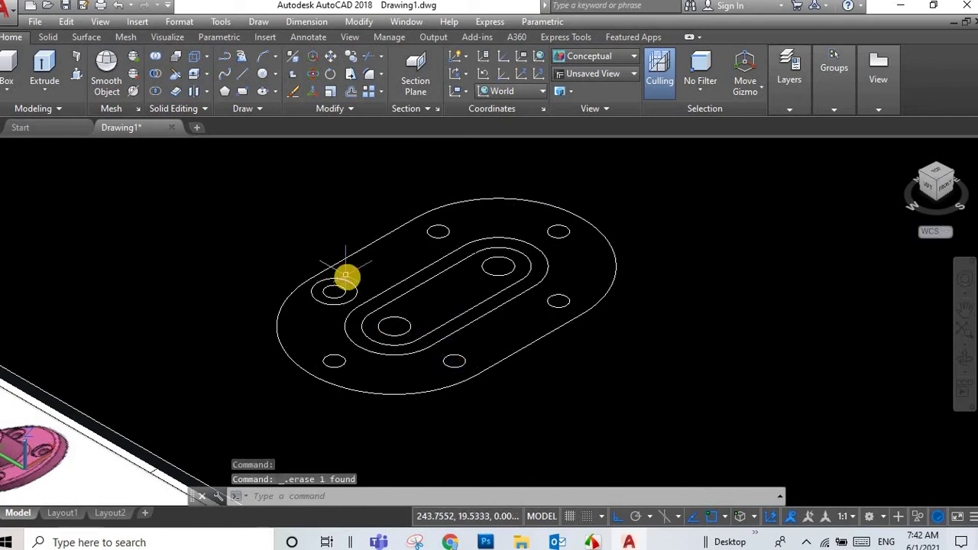
click(348, 281)
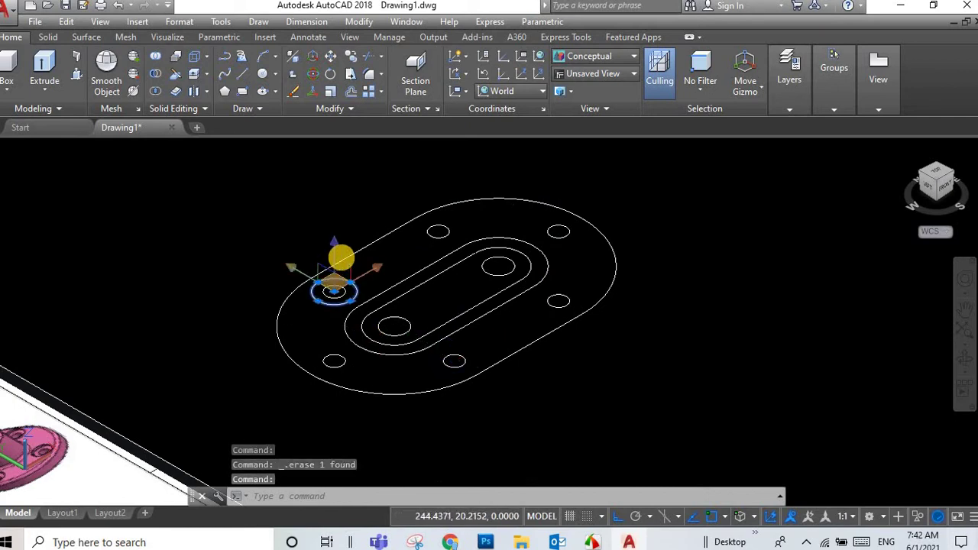
key(Delete)
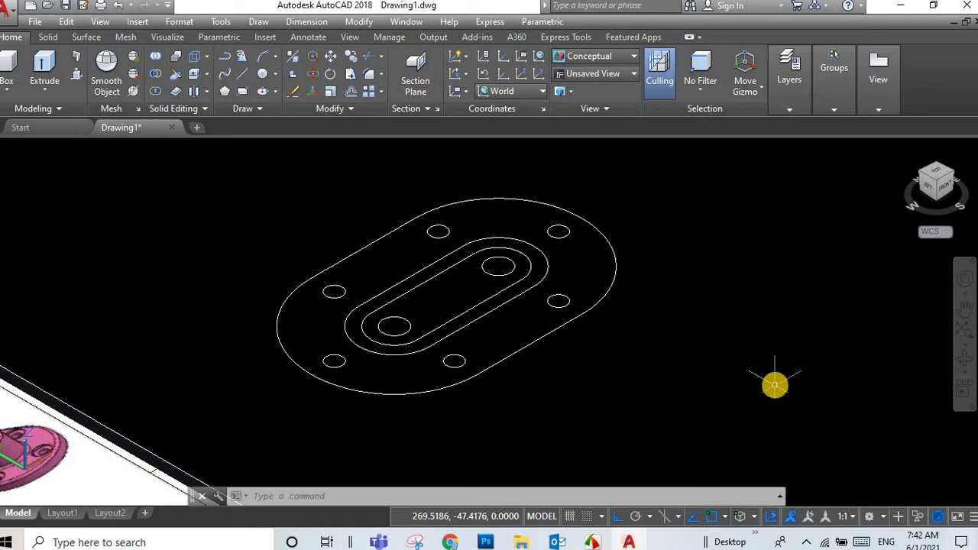
Step: Zoom around and look at the reference sheet straight from the top
scroll(774, 378, down, 4)
scroll(600, 446, down, 4)
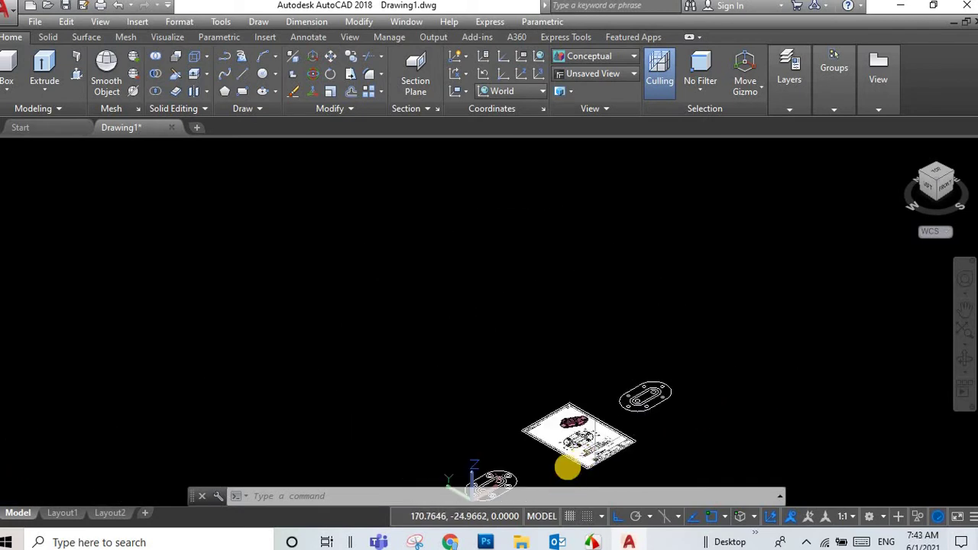
scroll(567, 466, up, 5)
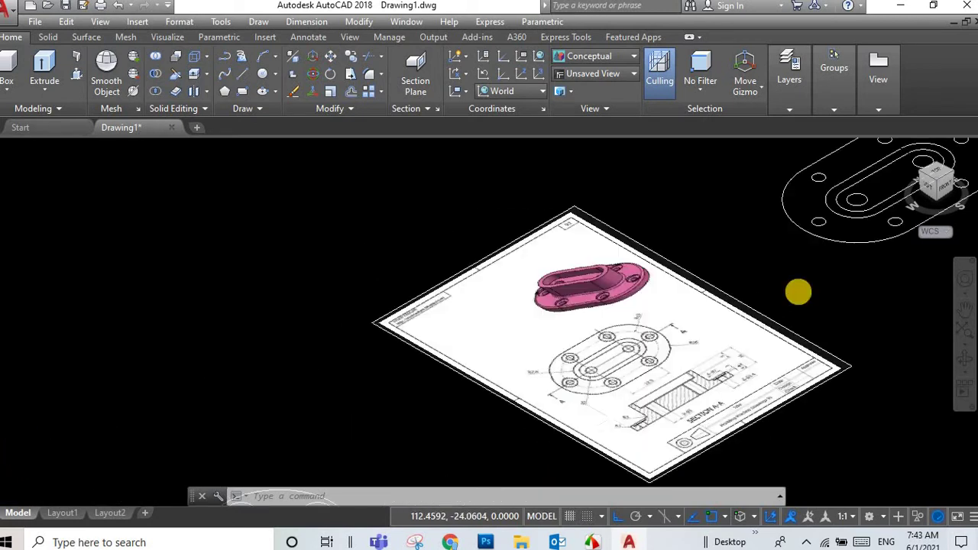
click(941, 181)
Step: Return to the isometric 3D view and start Press/Pull on the flange outline
scroll(489, 336, up, 5)
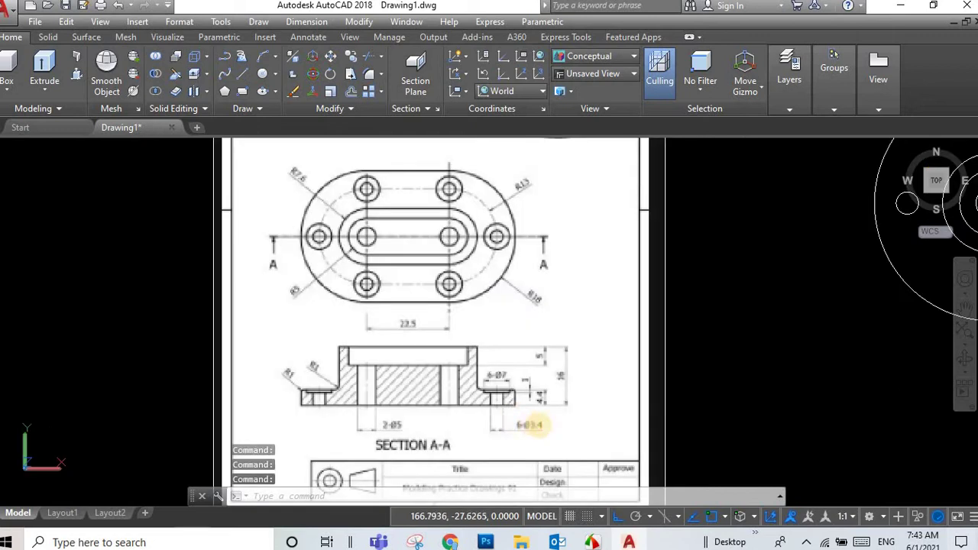
scroll(609, 378, up, 3)
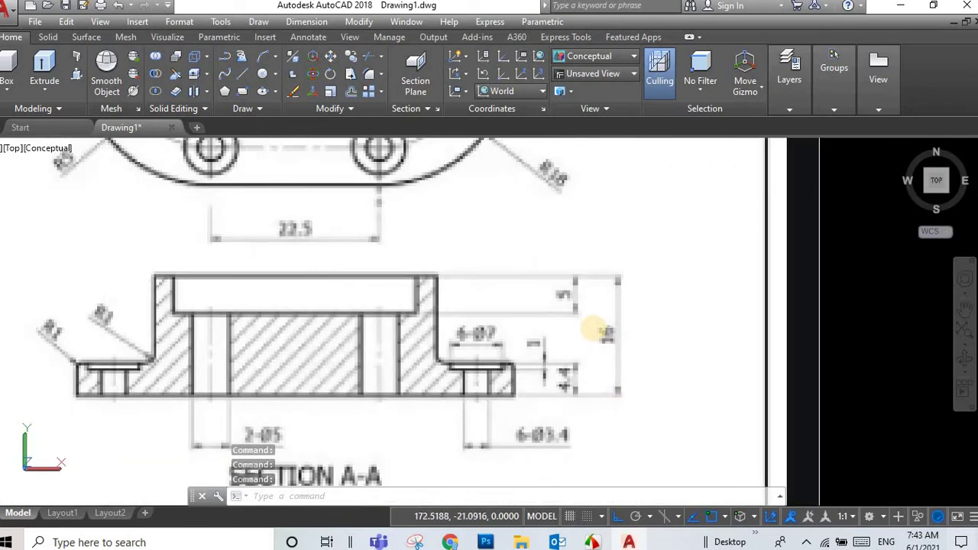
scroll(593, 330, down, 4)
click(931, 197)
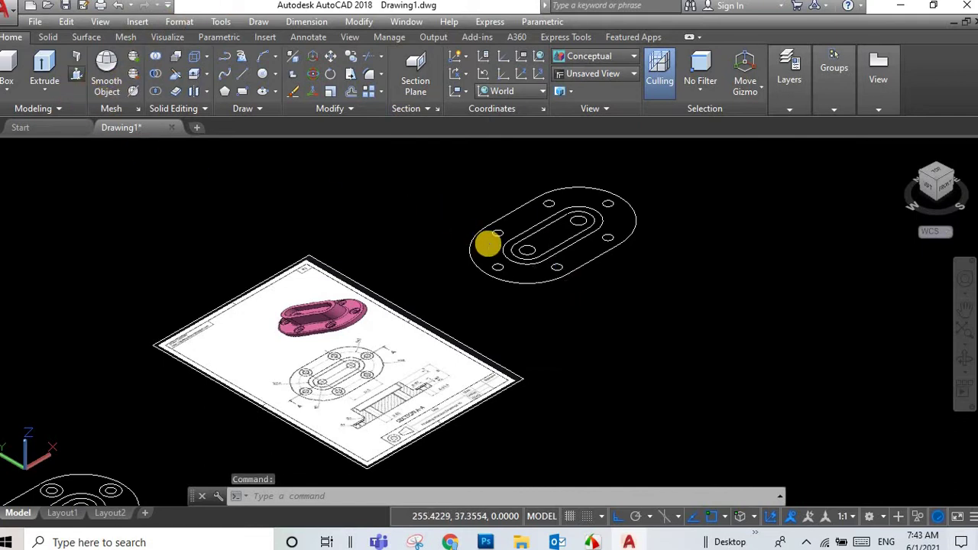
key(ctrl+shift+e)
Step: Press-pull the flange region up into a 4.4-thick base with six holes
click(497, 217)
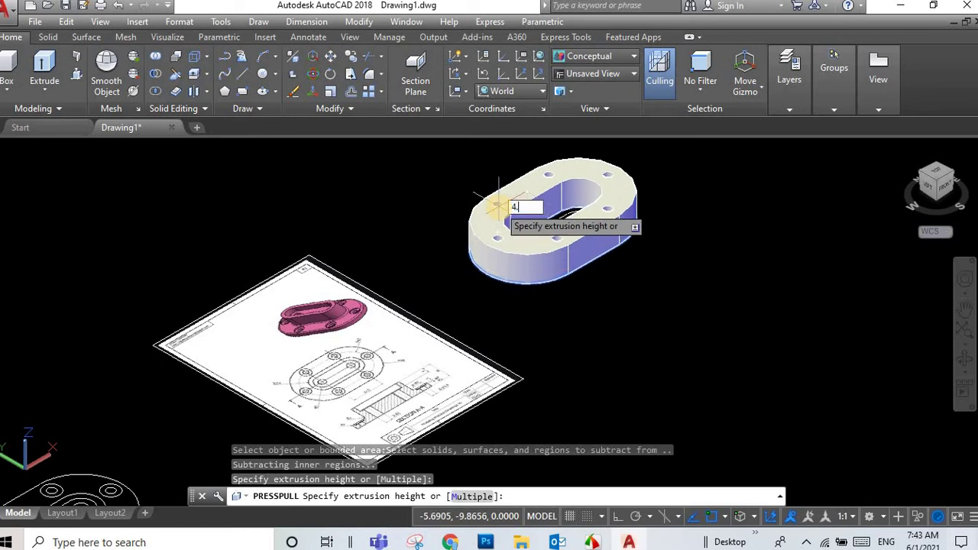
text(4)
key(Return)
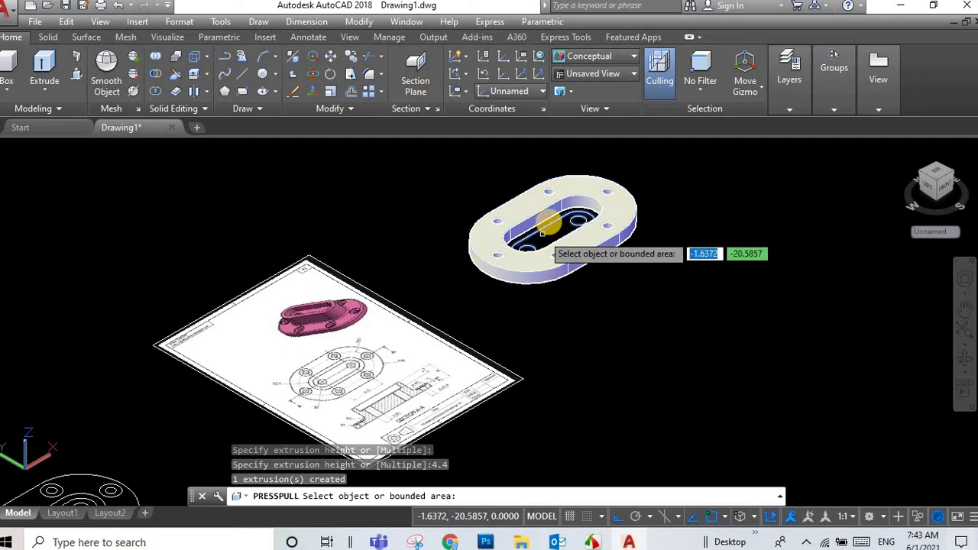
Step: Switch the visual style to 2D Wireframe
scroll(548, 219, up, 5)
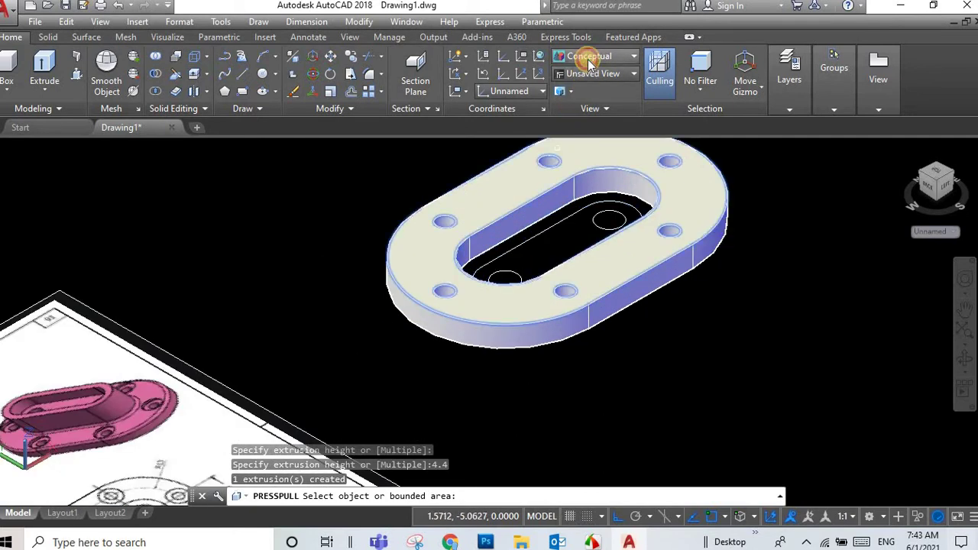
click(589, 56)
click(578, 85)
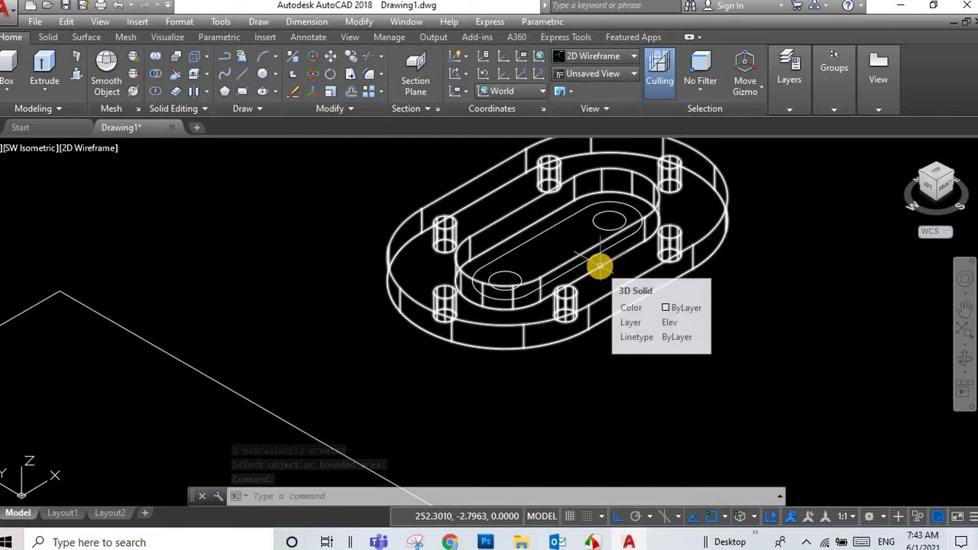
Step: Set the visual style back to shaded Conceptual
scroll(587, 266, down, 2)
scroll(587, 265, down, 1)
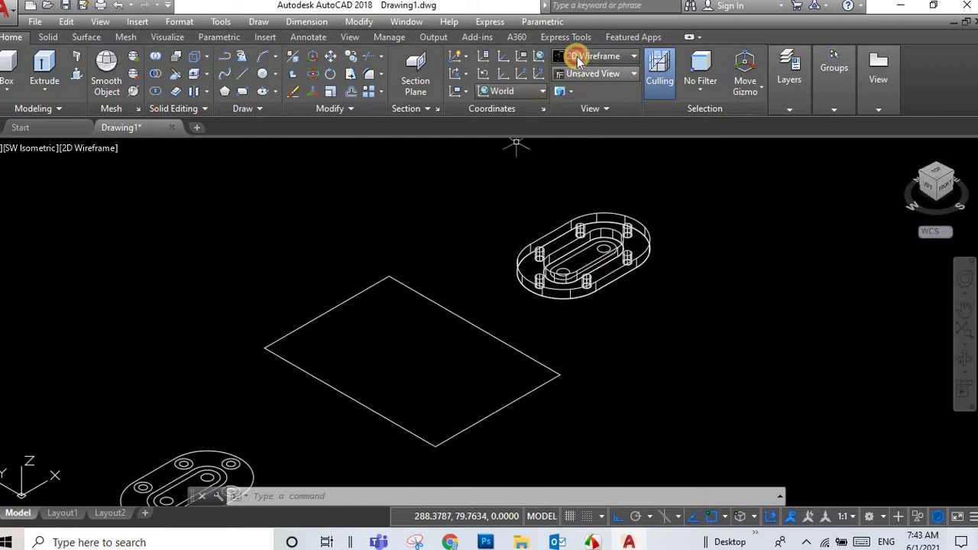
click(580, 56)
click(599, 57)
click(602, 59)
click(648, 82)
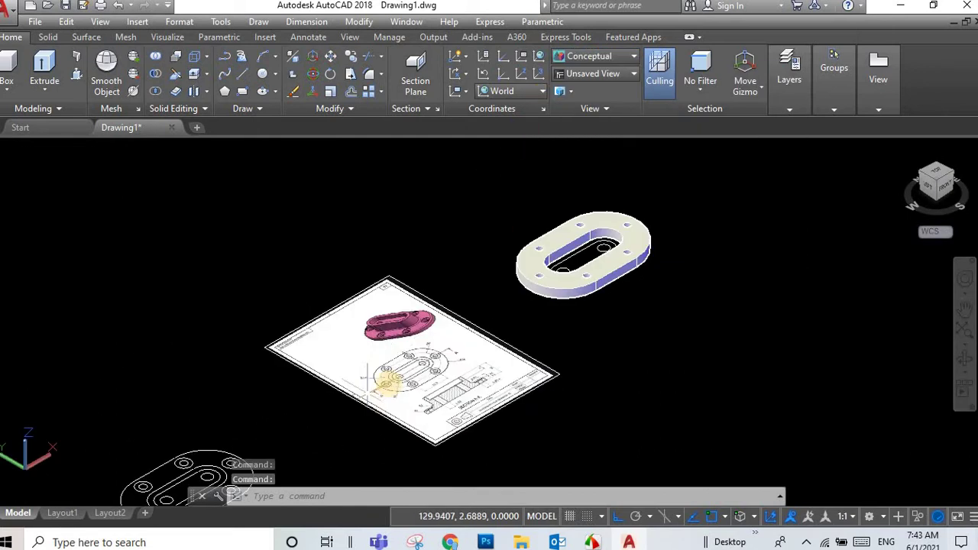
scroll(383, 334, up, 1)
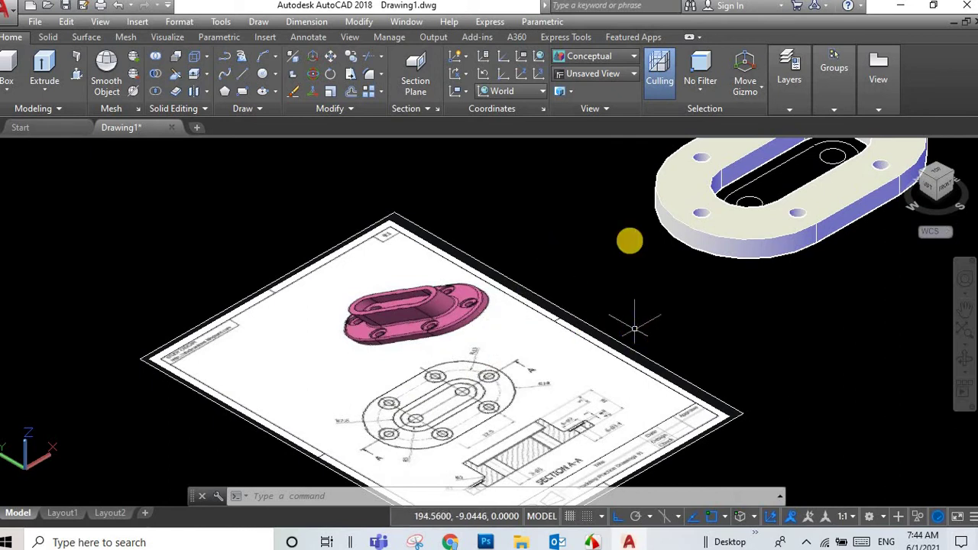
Step: View Section A-A from the top to check its dimensions, then return to isometric
click(946, 175)
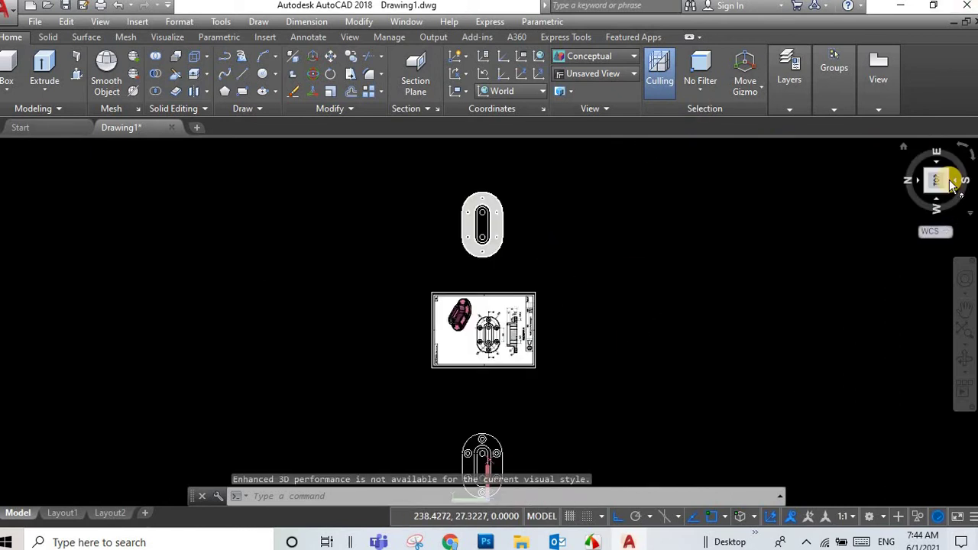
scroll(482, 360, up, 5)
scroll(489, 367, up, 3)
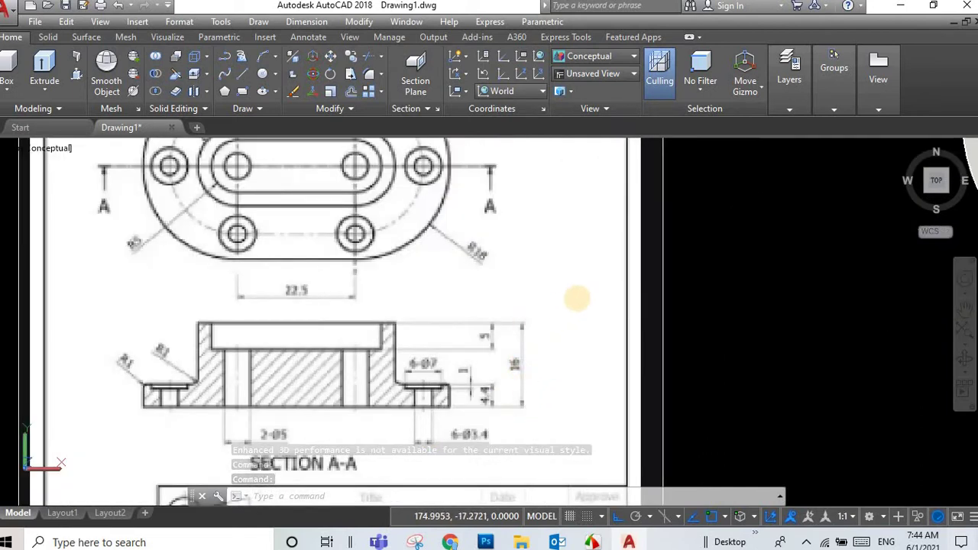
scroll(576, 302, down, 5)
click(935, 194)
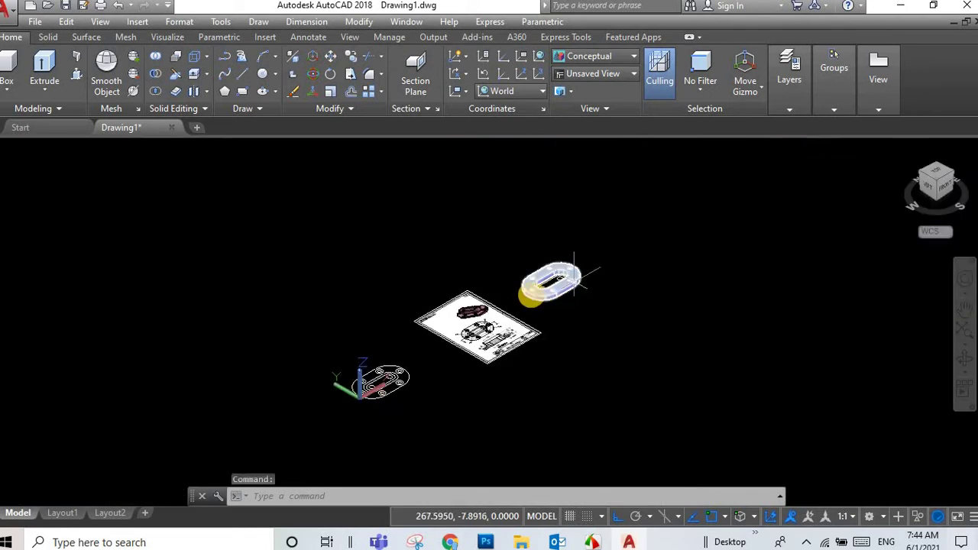
scroll(437, 290, up, 3)
scroll(401, 294, up, 2)
scroll(436, 291, up, 2)
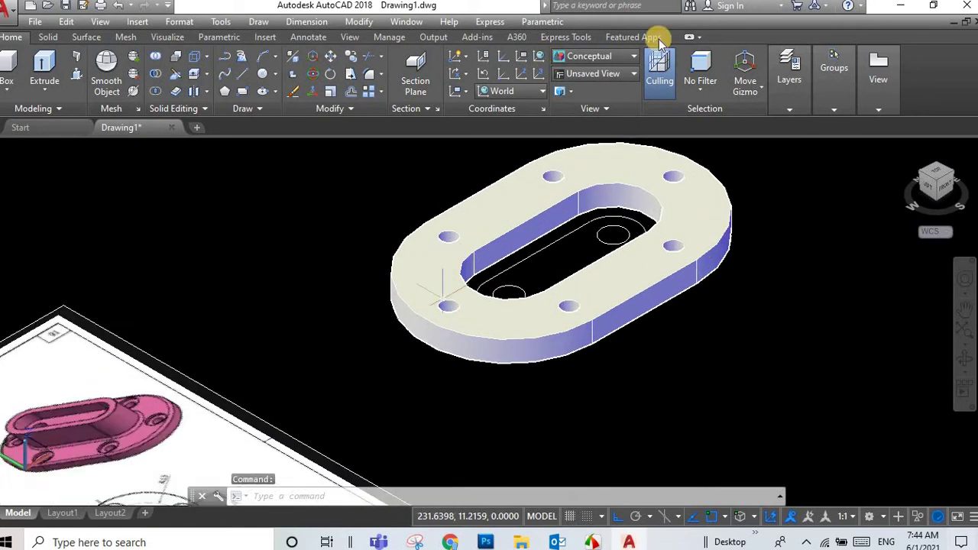
Step: In 2D Wireframe, press-pull the inner slot region up 16 units, then return to Conceptual
click(595, 56)
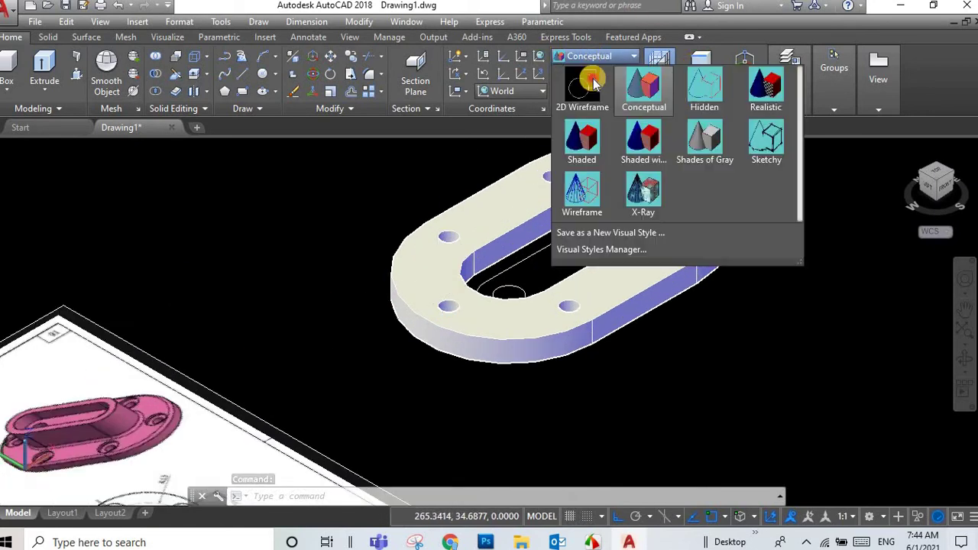
click(586, 79)
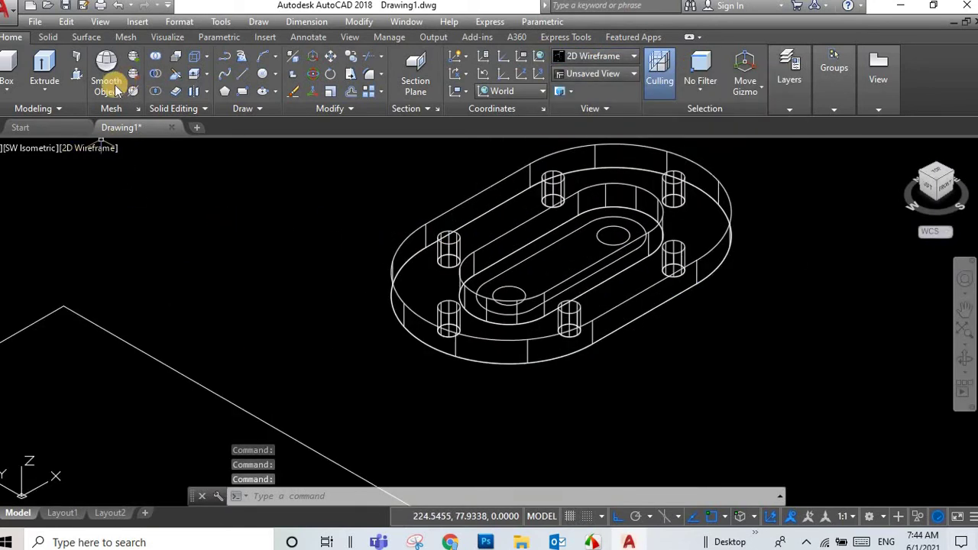
click(80, 80)
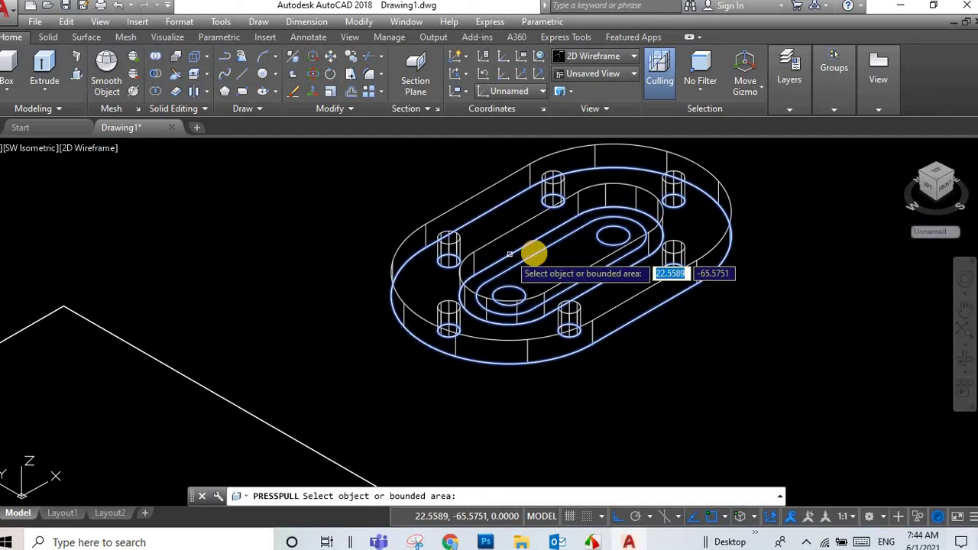
click(535, 248)
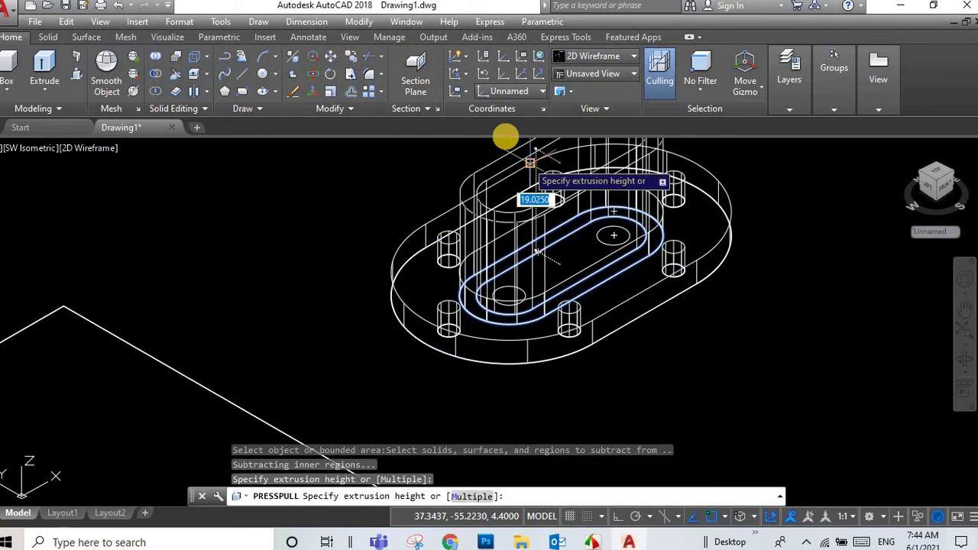
text(16)
key(Return)
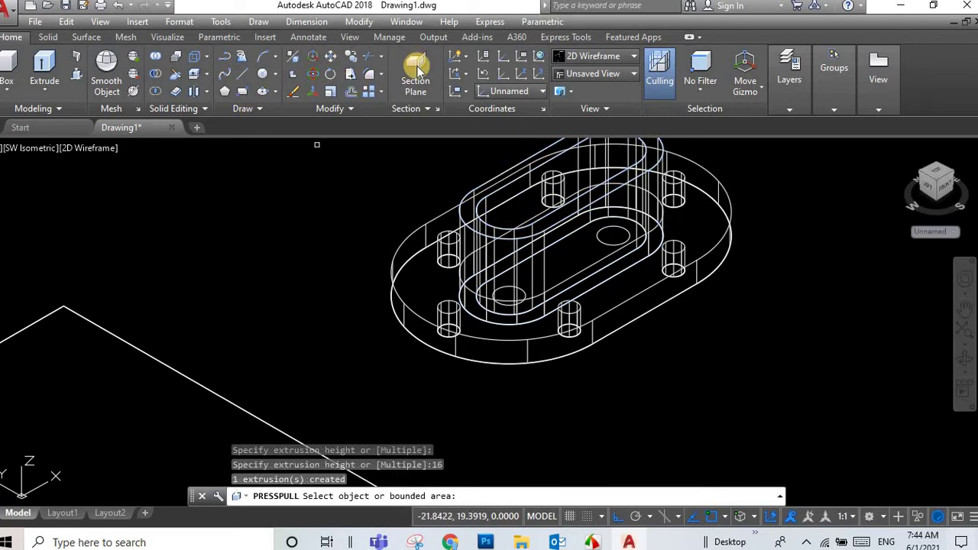
click(583, 56)
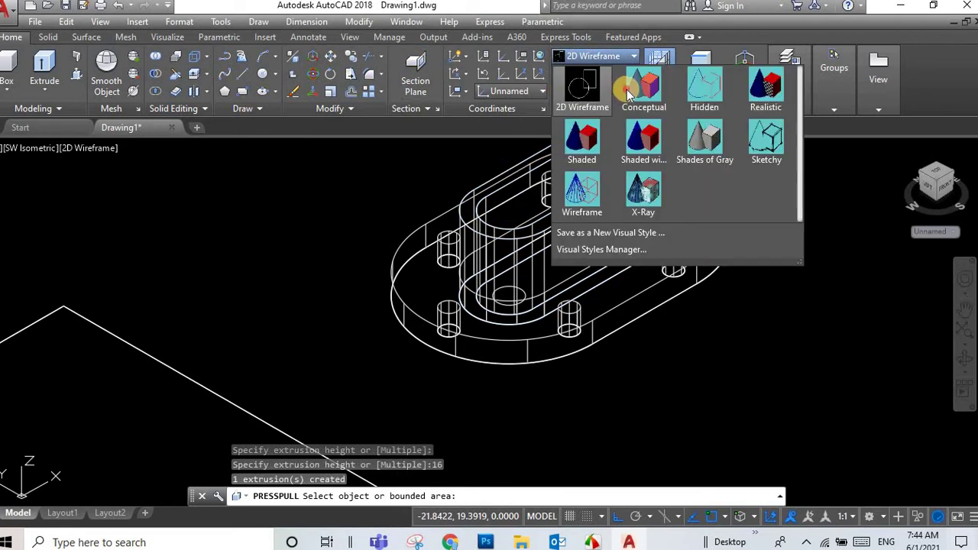
click(627, 81)
Step: Colour the flange base solid Magenta
click(623, 291)
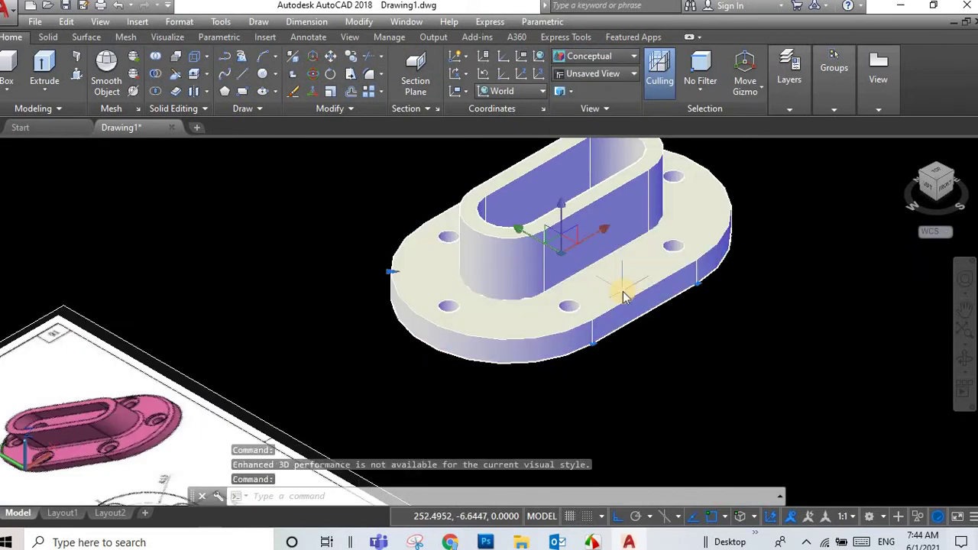
click(807, 203)
click(775, 321)
key(Escape)
Step: Colour the raised slot boss solid Yellow
click(508, 248)
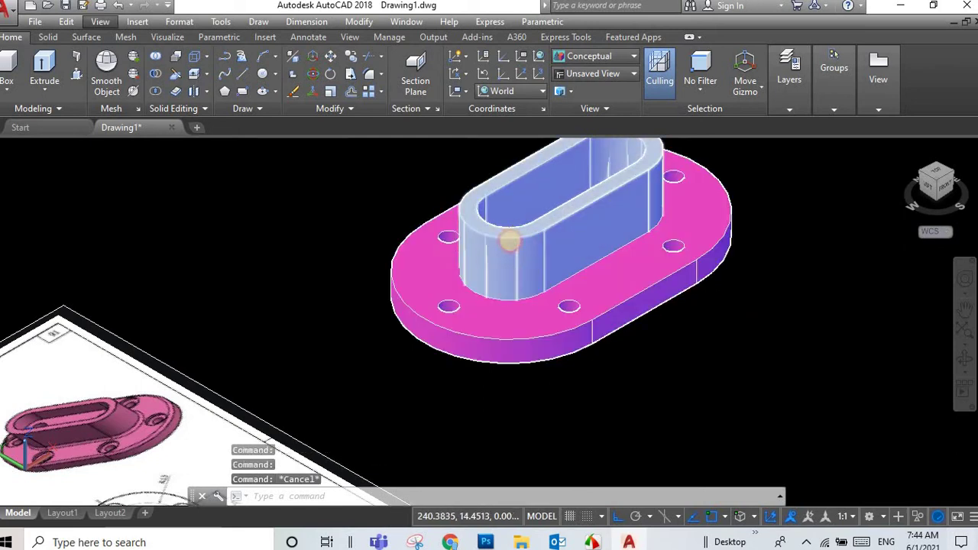
click(790, 84)
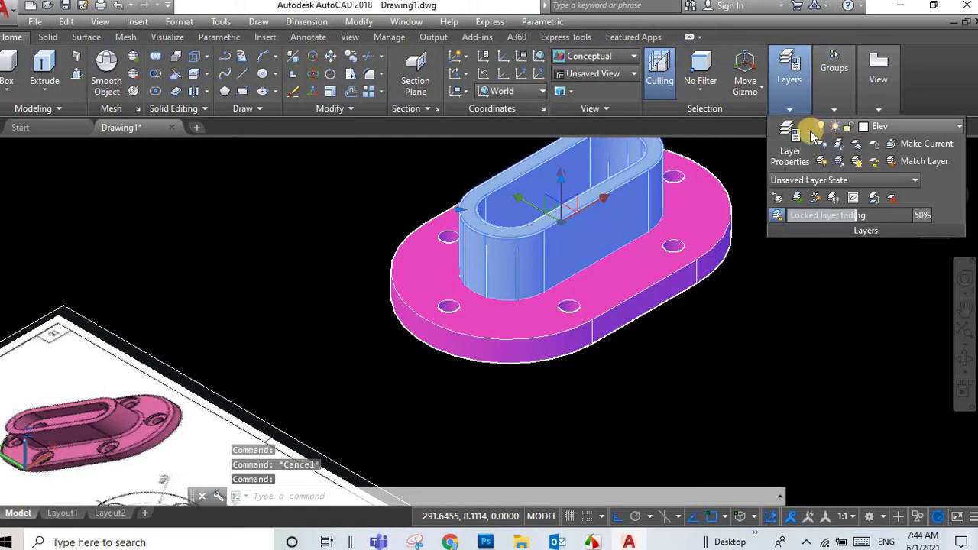
click(634, 196)
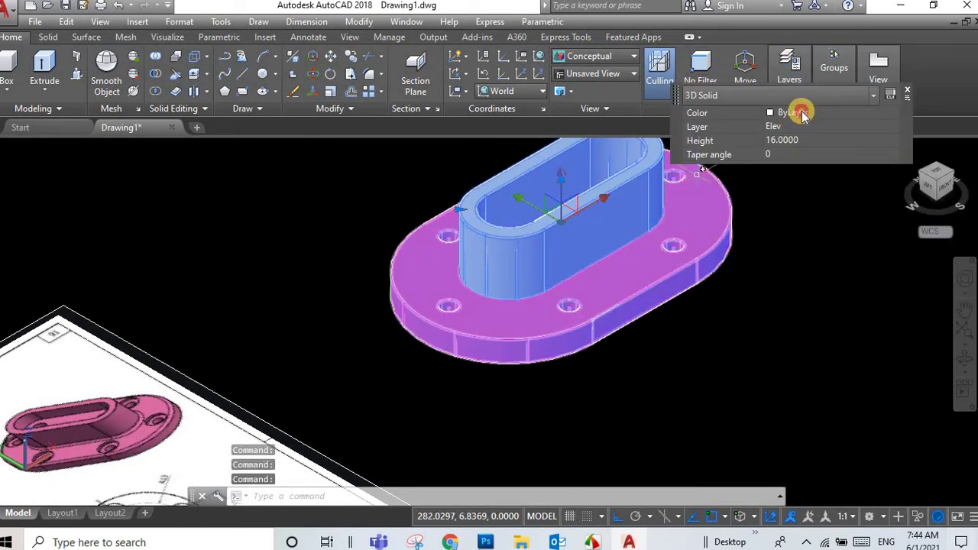
click(802, 112)
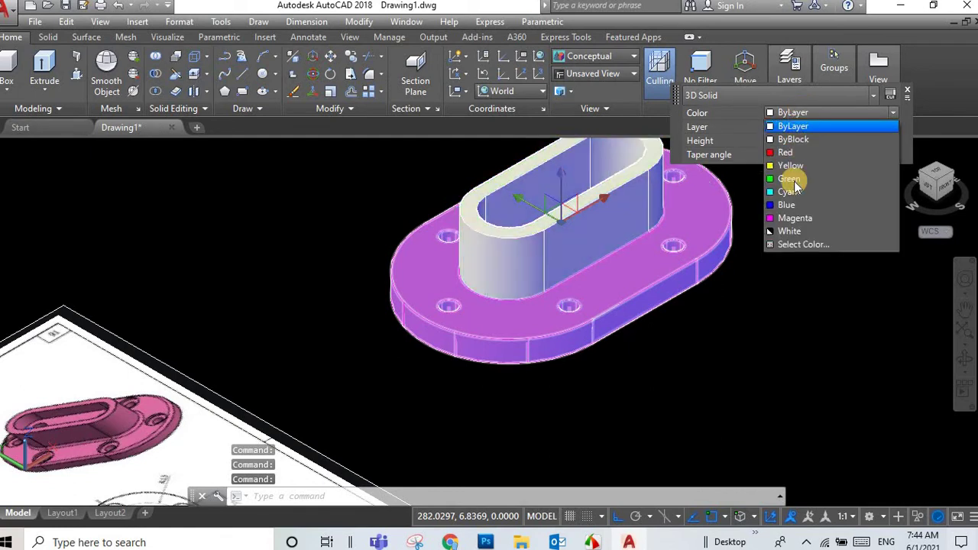
click(791, 165)
key(Escape)
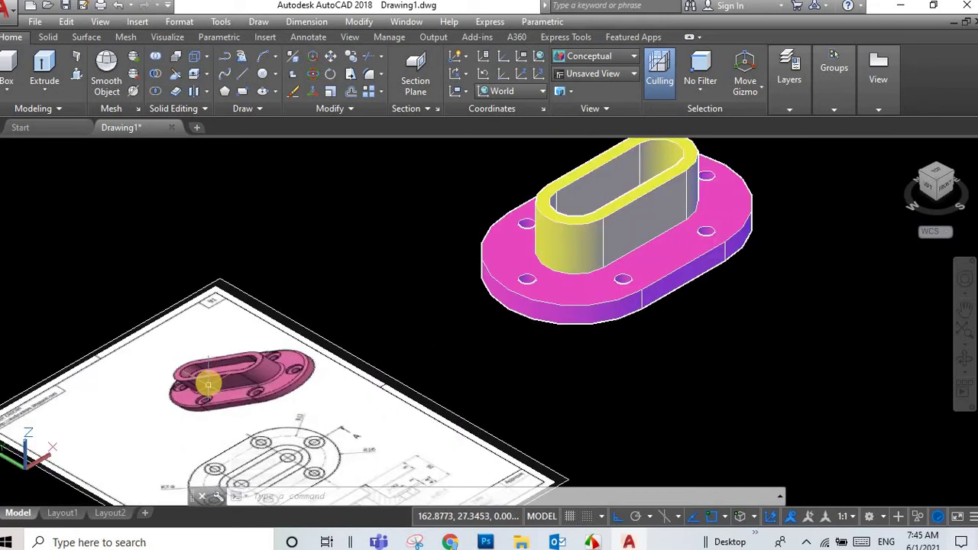
Step: Switch to the top view and zoom to the reference section drawing
scroll(207, 382, up, 2)
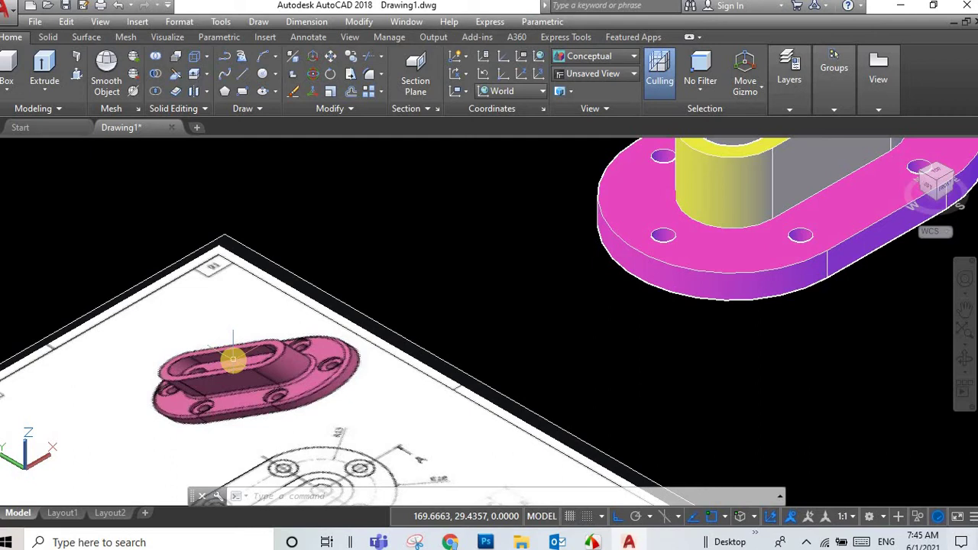
scroll(233, 359, down, 2)
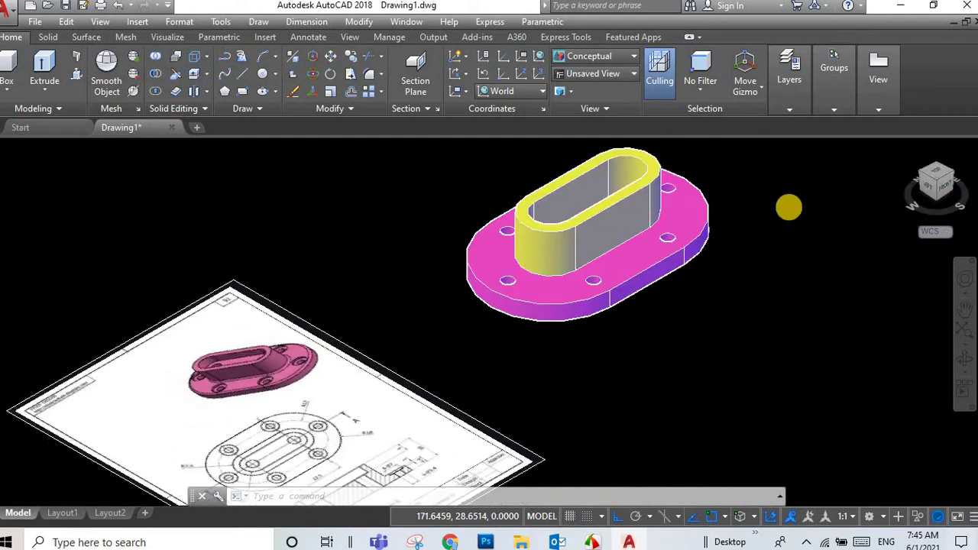
click(931, 175)
scroll(421, 385, up, 8)
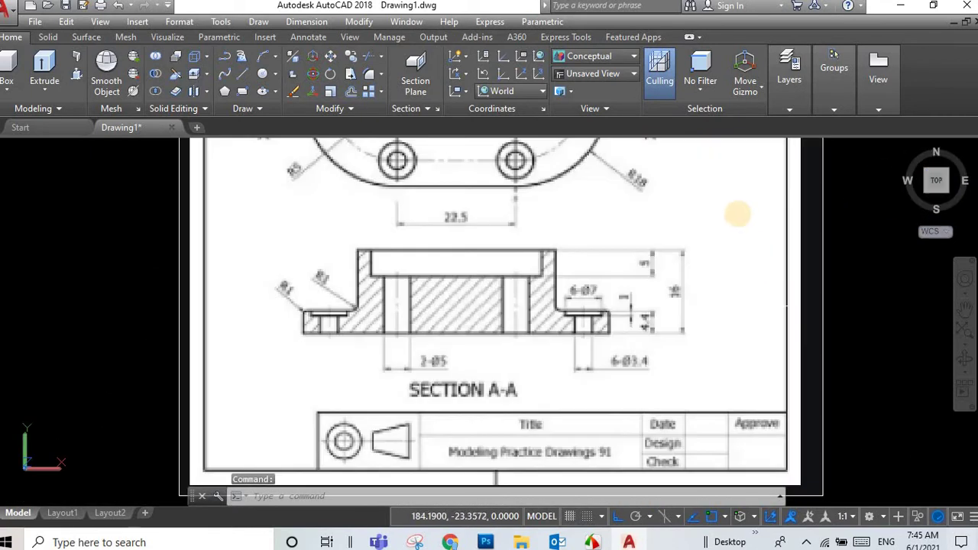
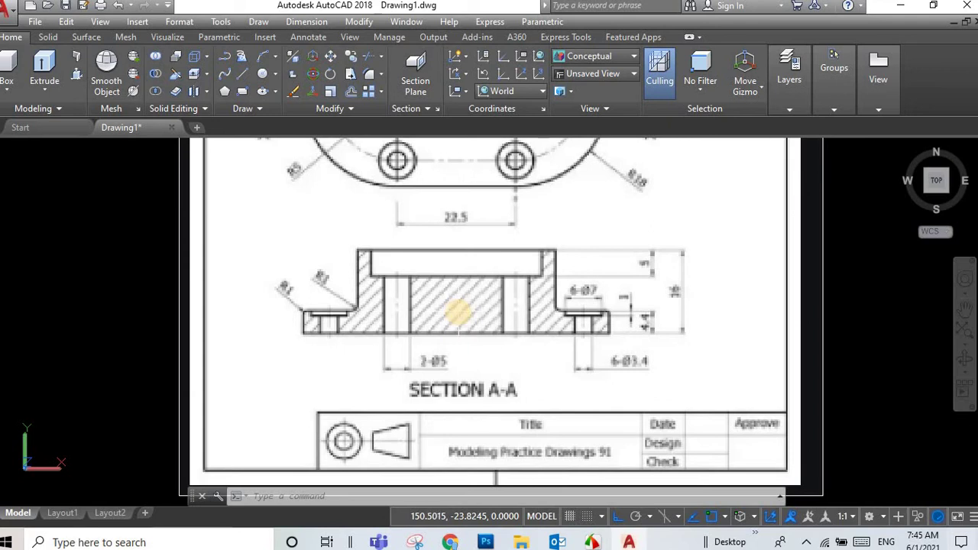
Step: Show the flange in an isometric view using the 2D Wireframe visual style
click(927, 192)
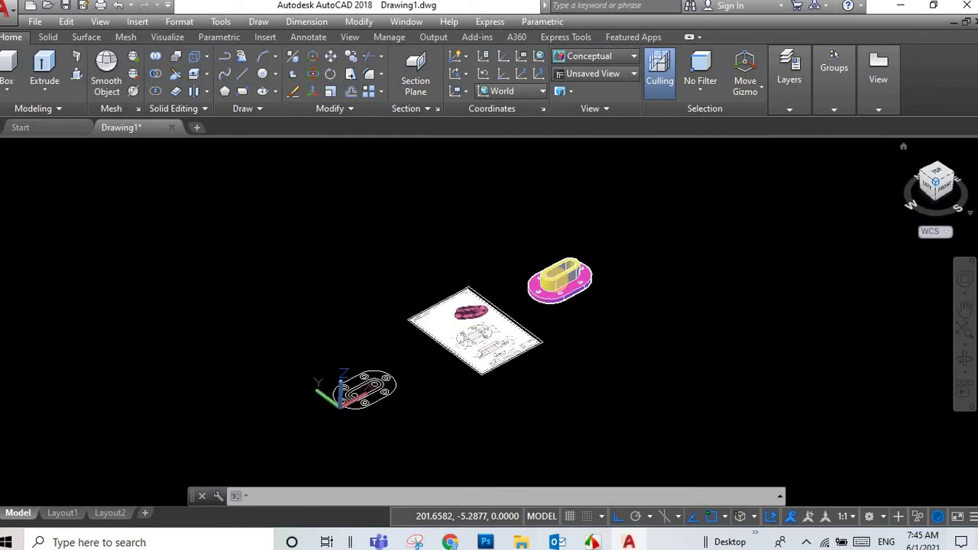
scroll(527, 229, up, 2)
scroll(520, 221, up, 3)
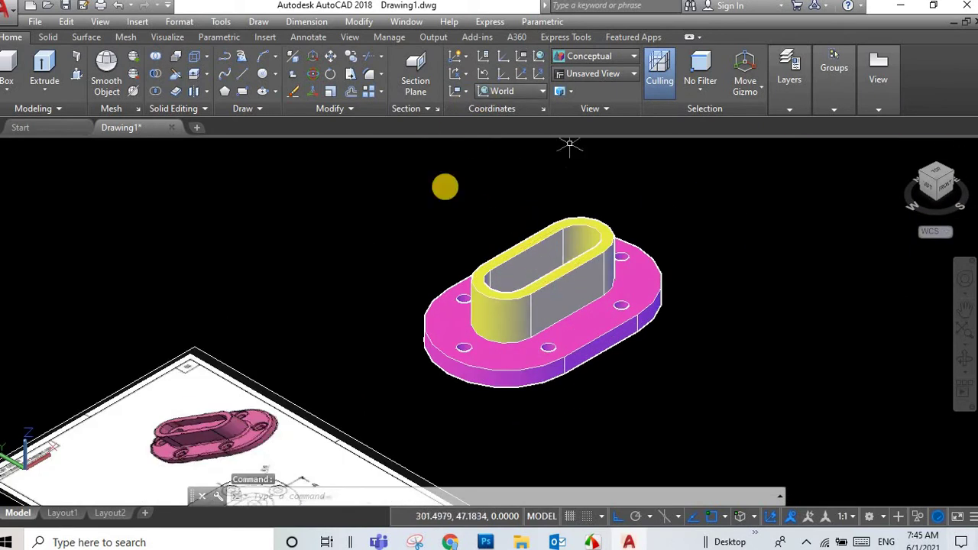
click(590, 57)
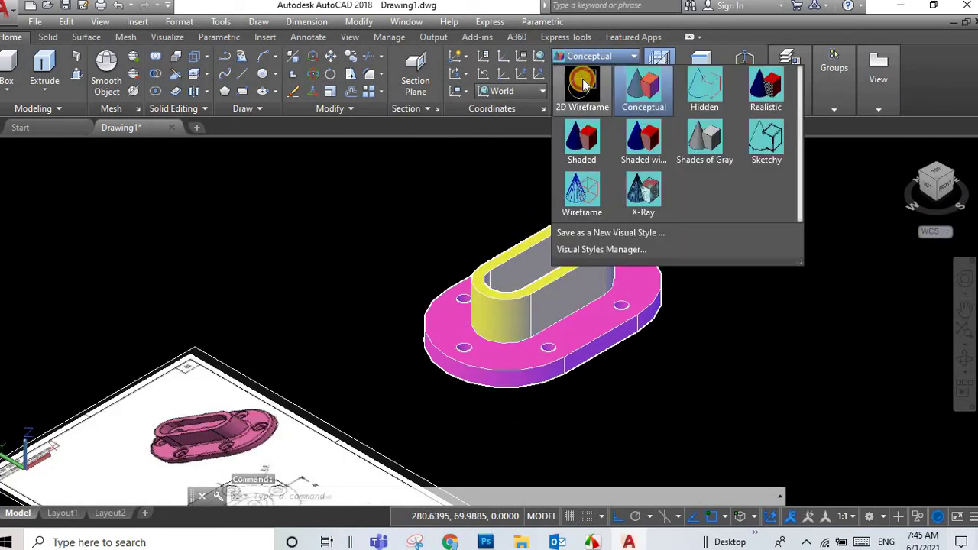
click(582, 85)
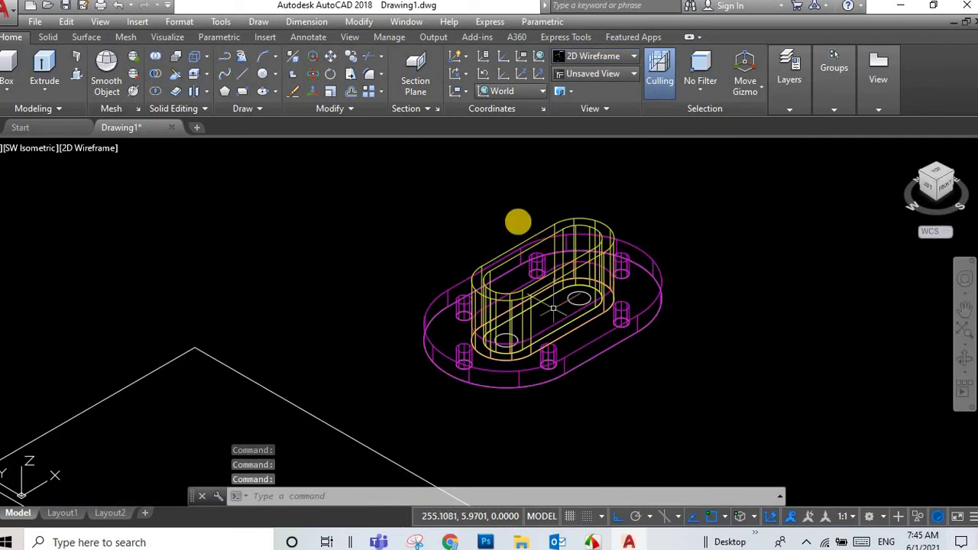
Step: Press-pull the floor area inside the slot boss up by 11 with Presspull
click(77, 75)
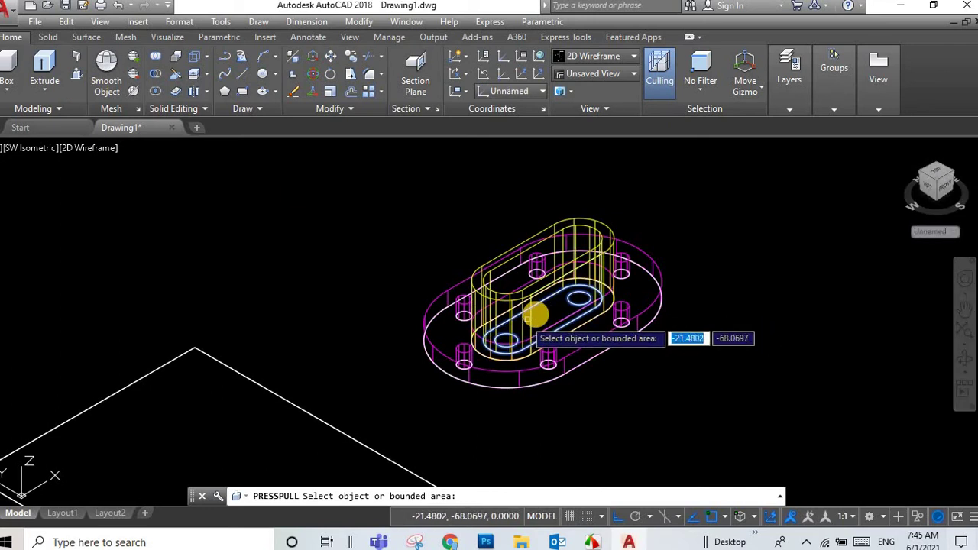
scroll(535, 315, up, 5)
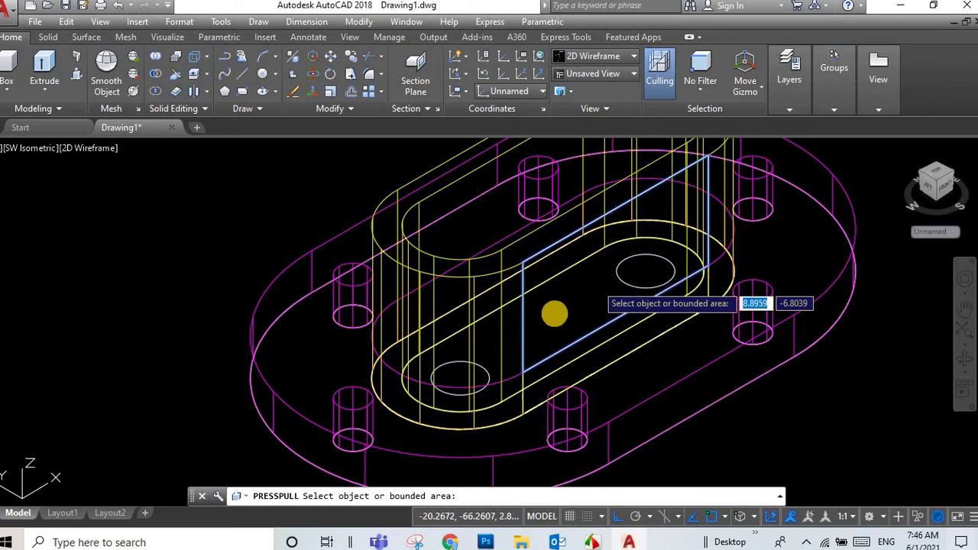
click(508, 330)
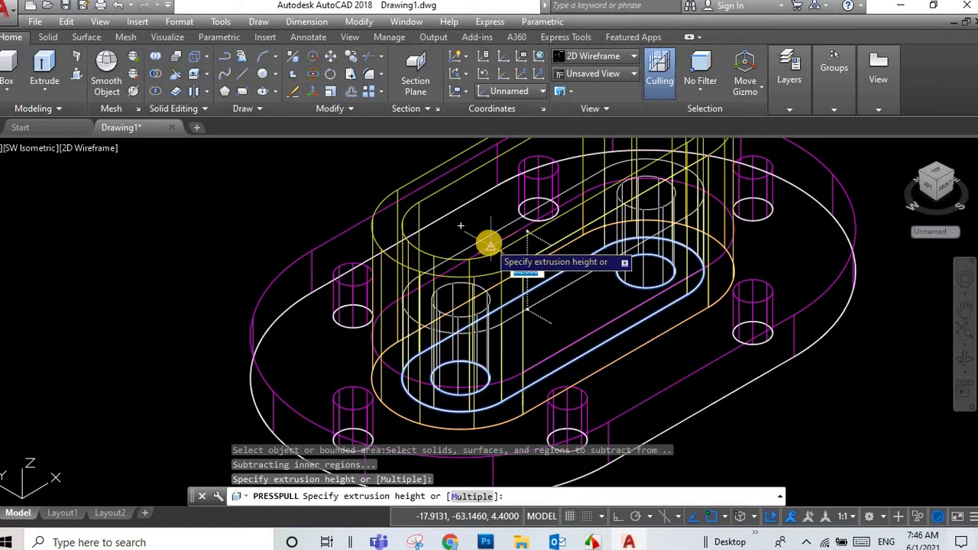
text(11)
key(Return)
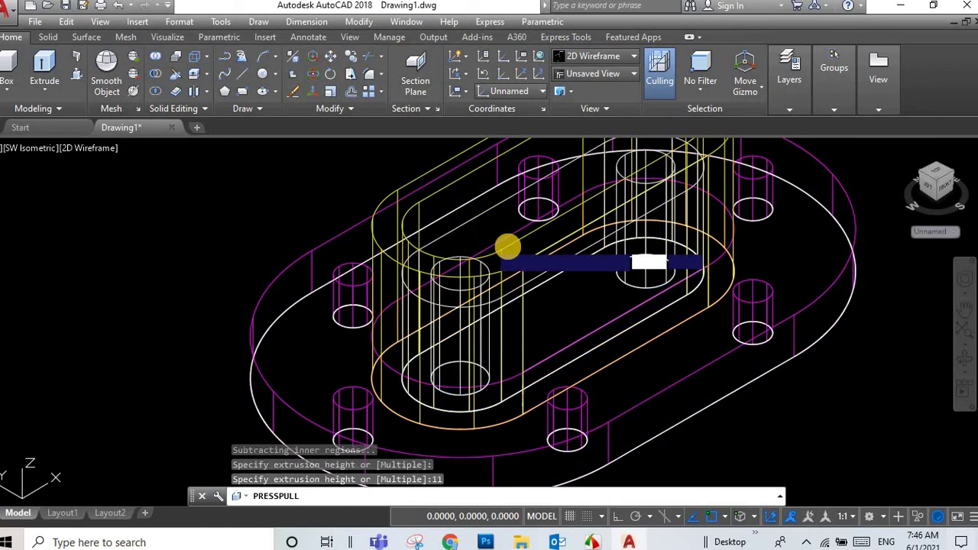
scroll(389, 224, down, 3)
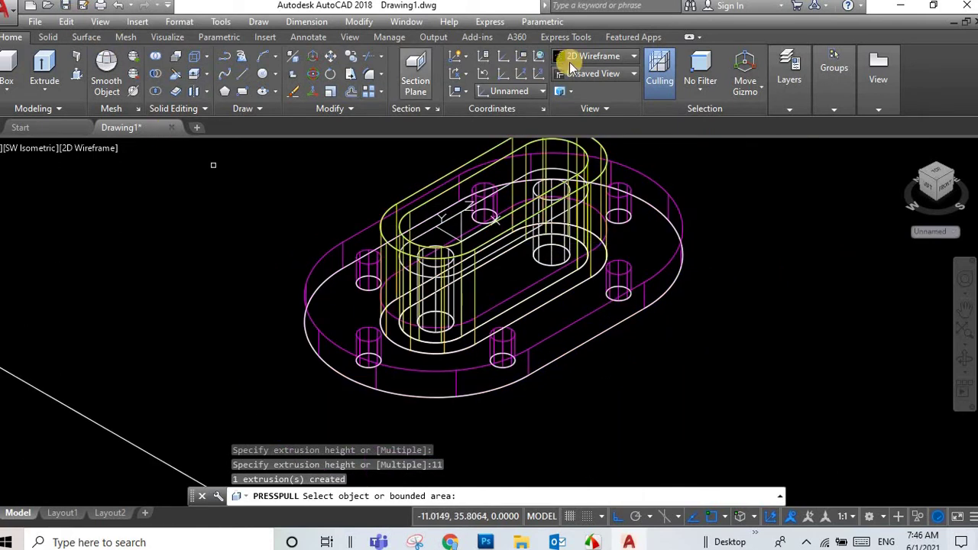
Step: Shade the model in Conceptual style and look at it from the top view
click(593, 56)
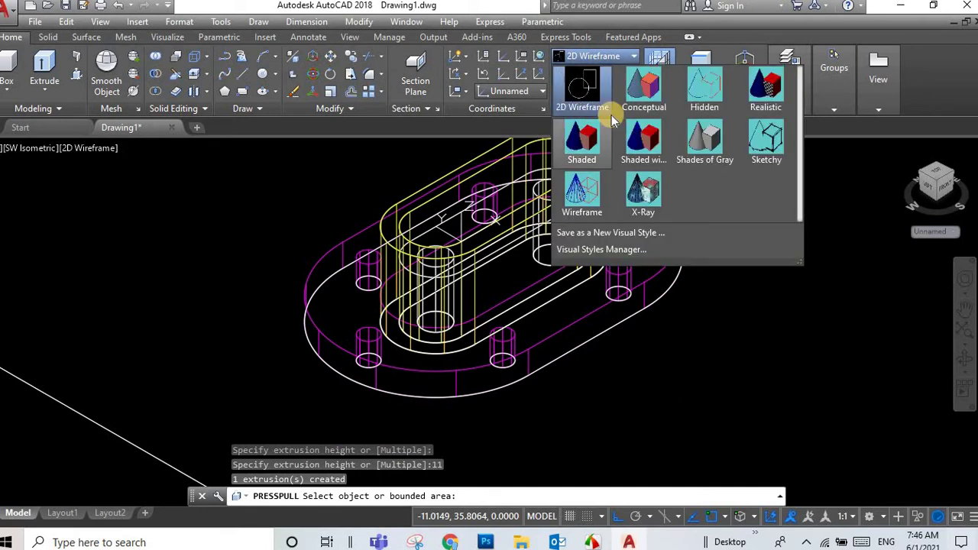
click(635, 94)
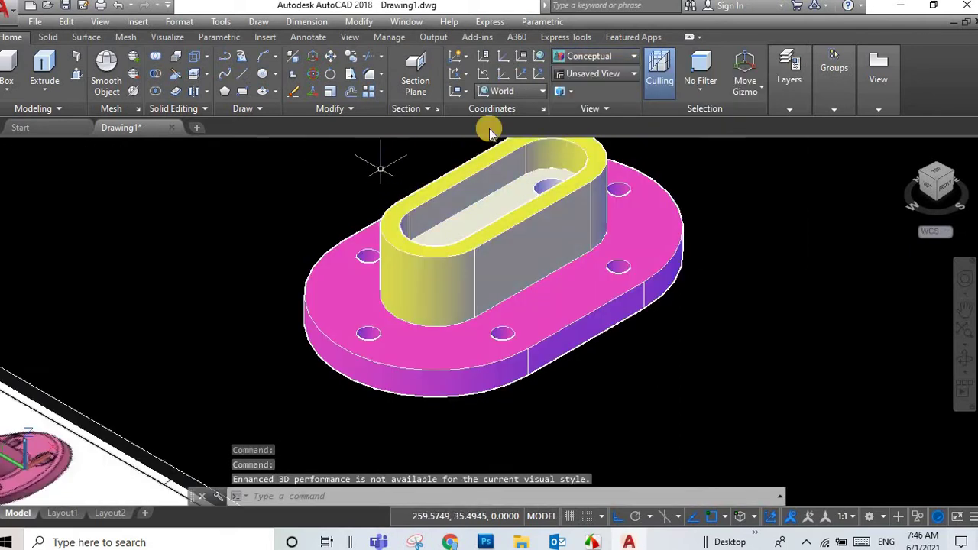
click(939, 176)
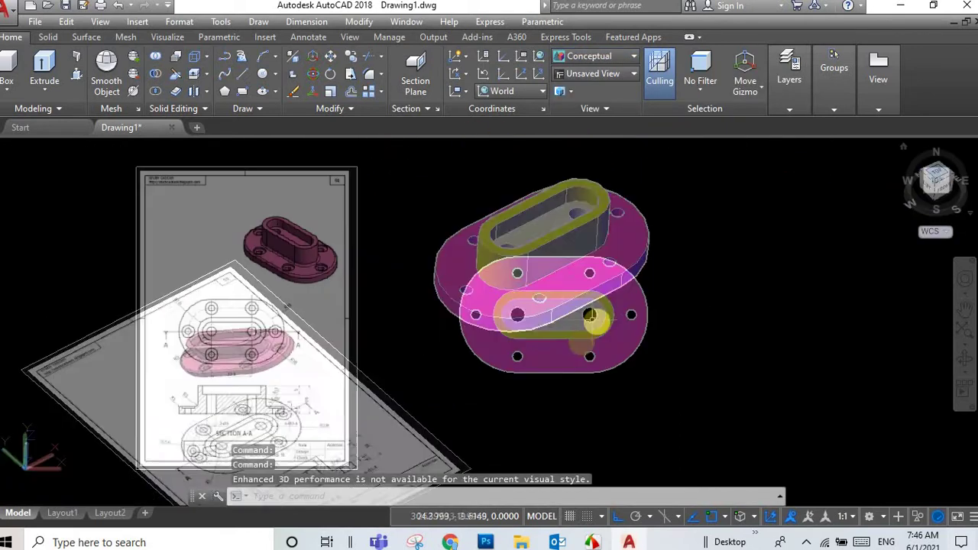
Step: Return to an isometric view and zoom around to inspect the raised slot floor
click(928, 195)
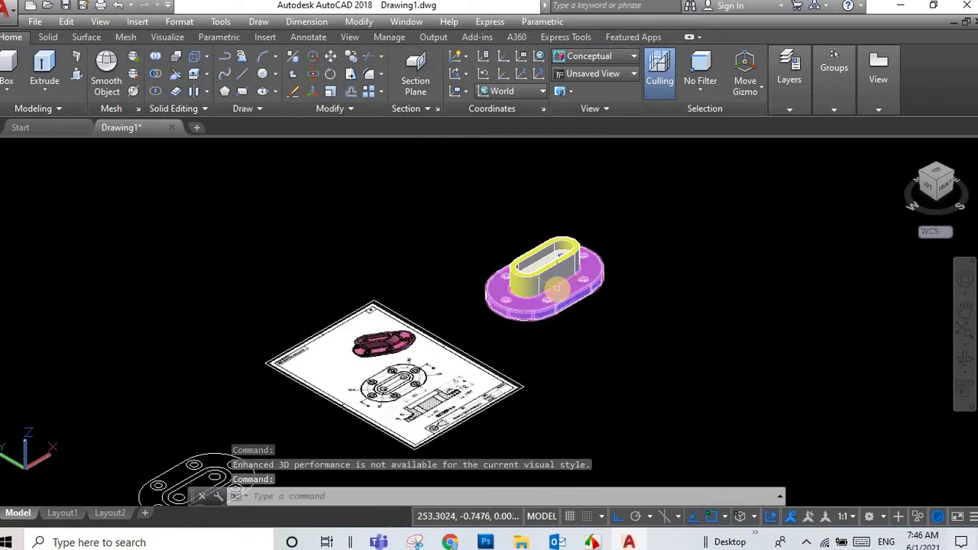
scroll(554, 290, up, 3)
scroll(552, 295, up, 3)
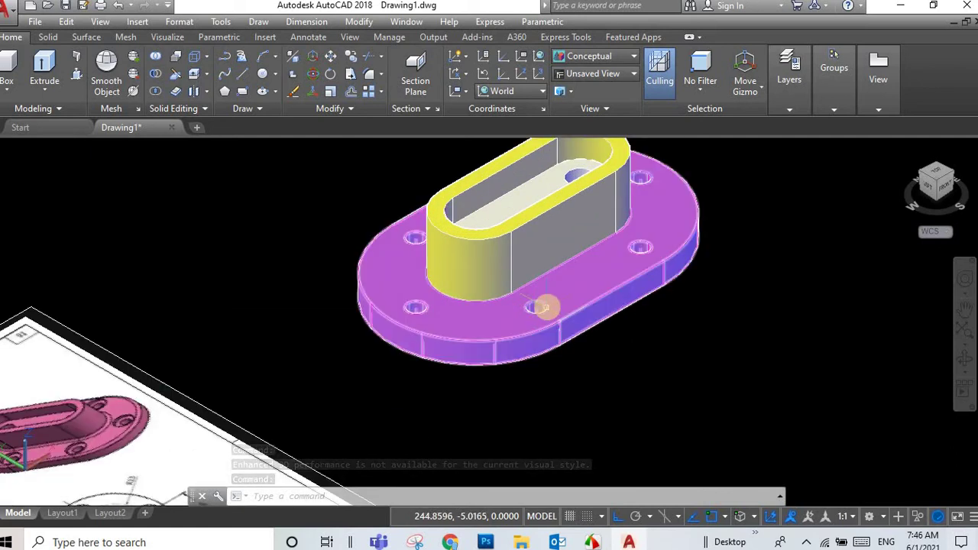
scroll(545, 307, down, 1)
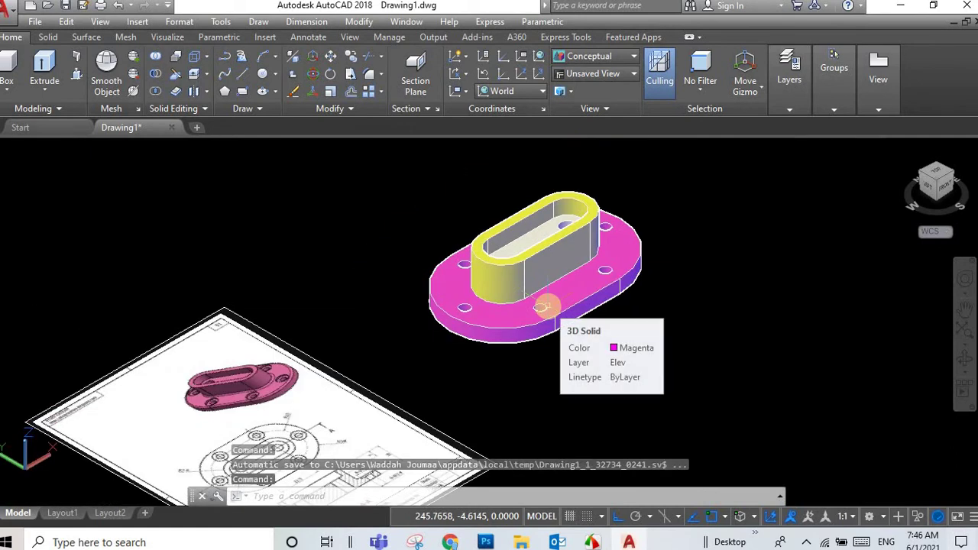
scroll(546, 307, up, 2)
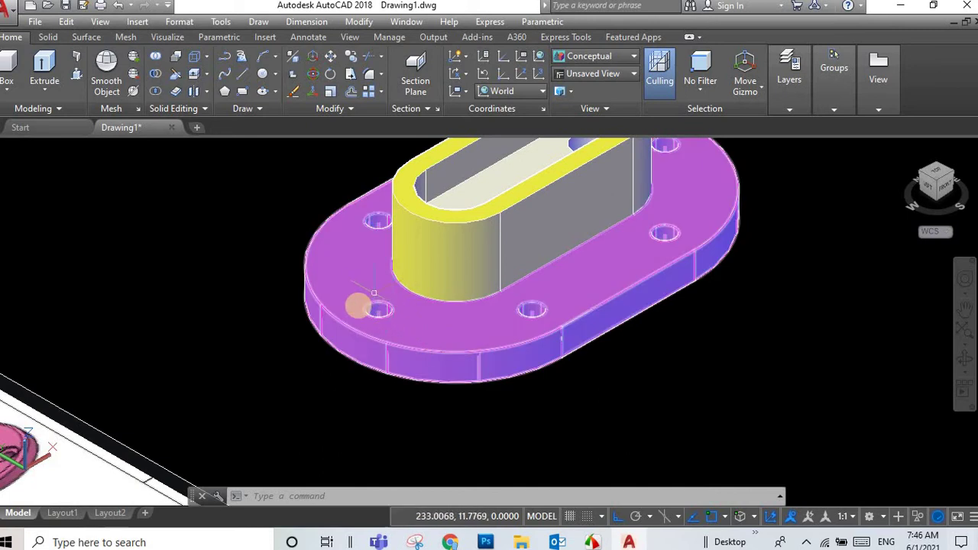
scroll(395, 316, down, 5)
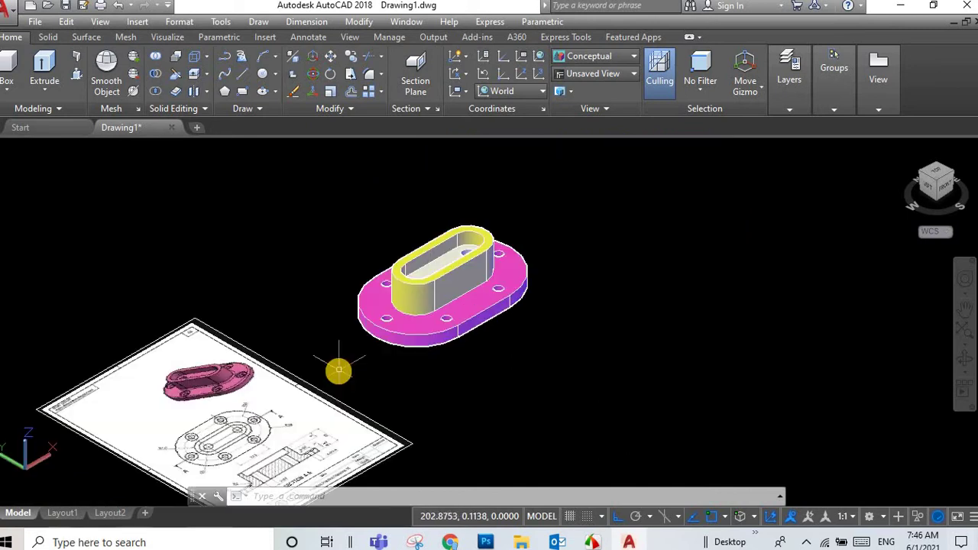
scroll(338, 367, down, 5)
scroll(317, 403, up, 1)
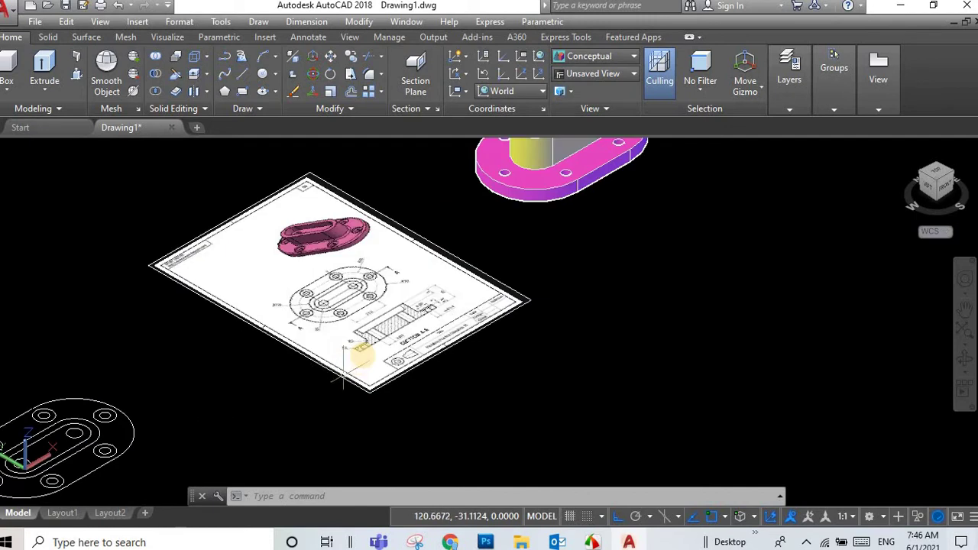
scroll(359, 344, down, 2)
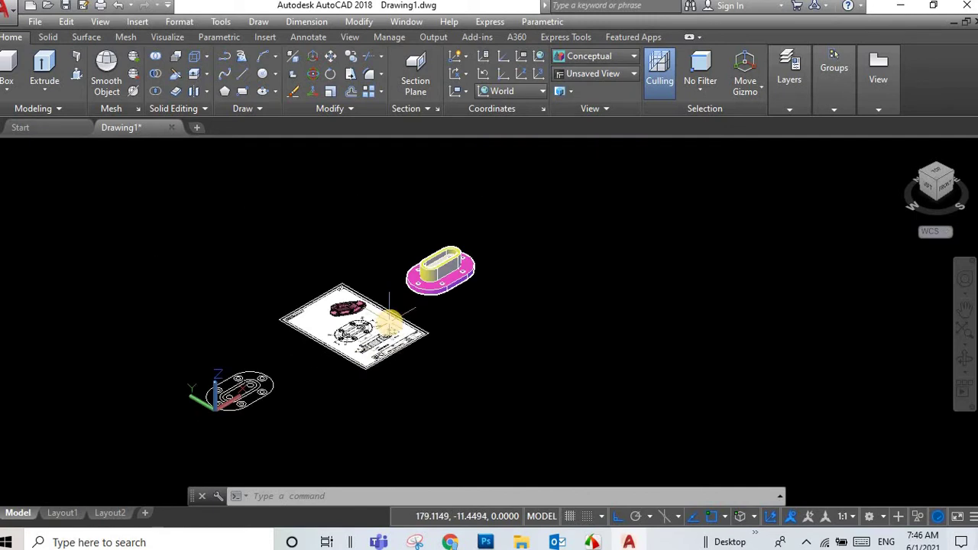
scroll(414, 302, up, 1)
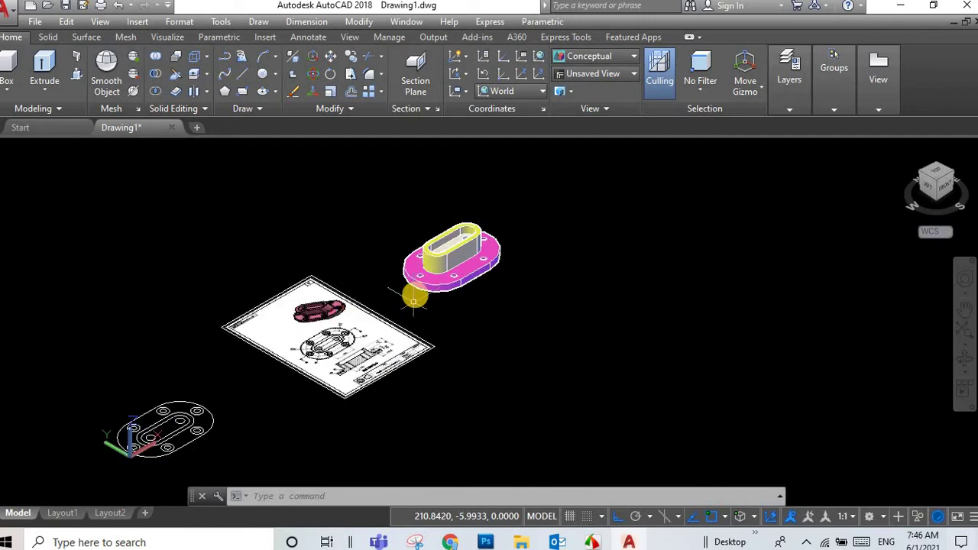
scroll(414, 300, up, 2)
scroll(413, 291, up, 1)
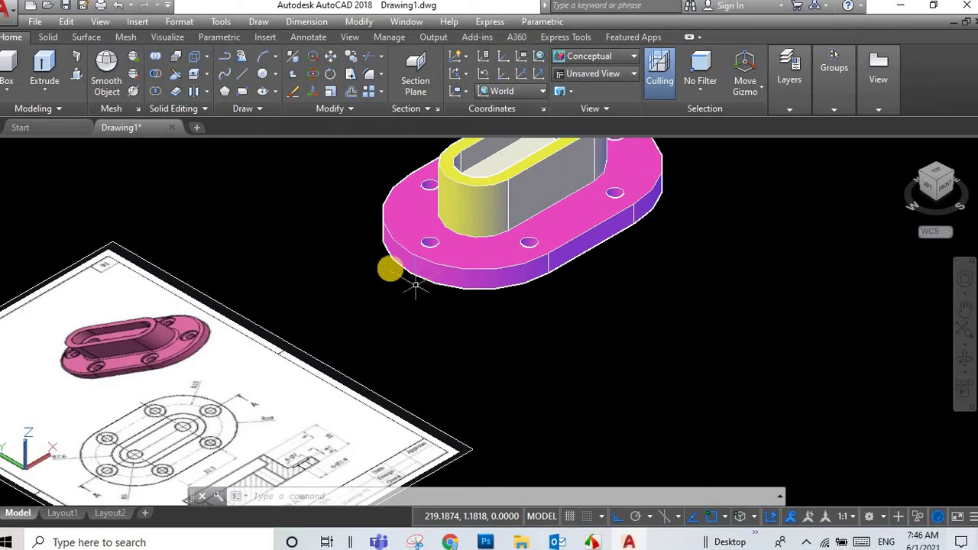
scroll(324, 189, up, 2)
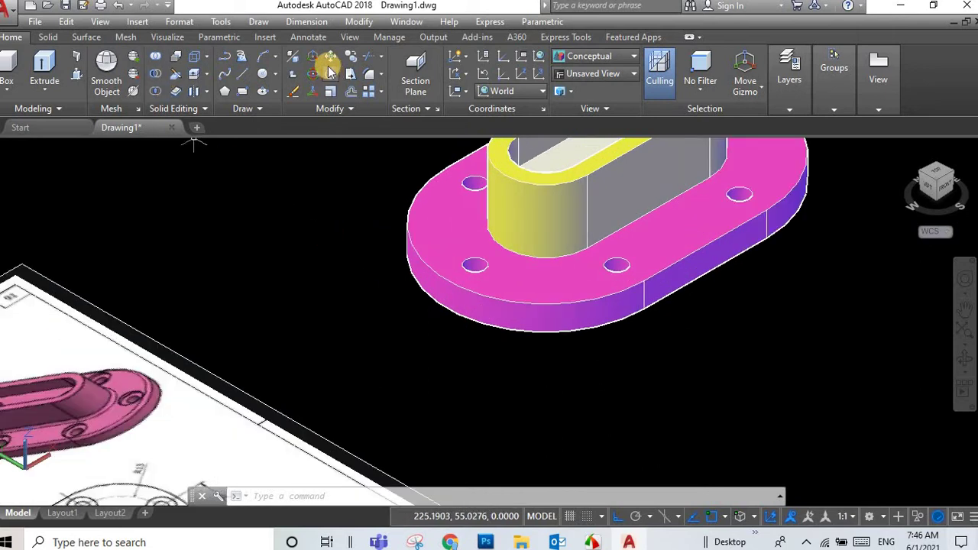
Step: Draw a circle of diameter 7 centred on a bolt hole
click(275, 75)
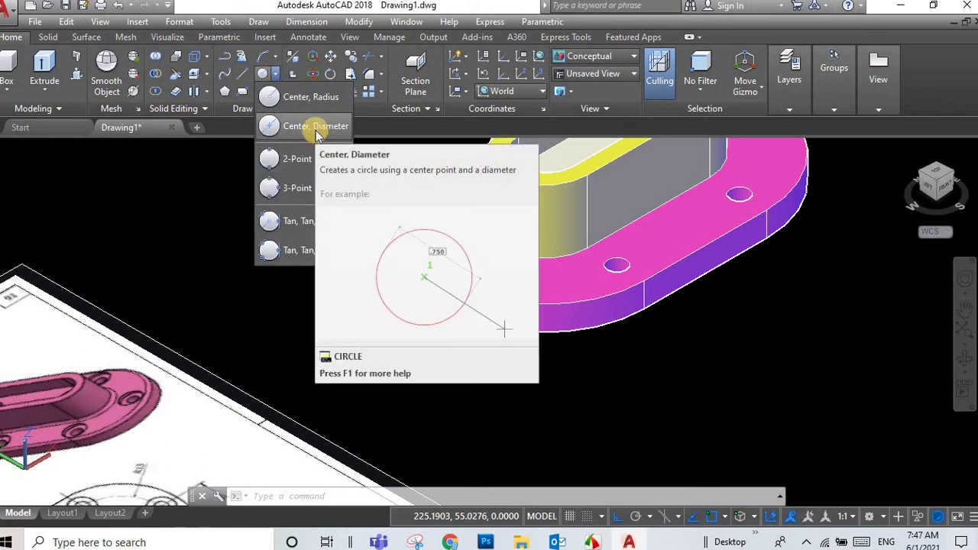
click(315, 130)
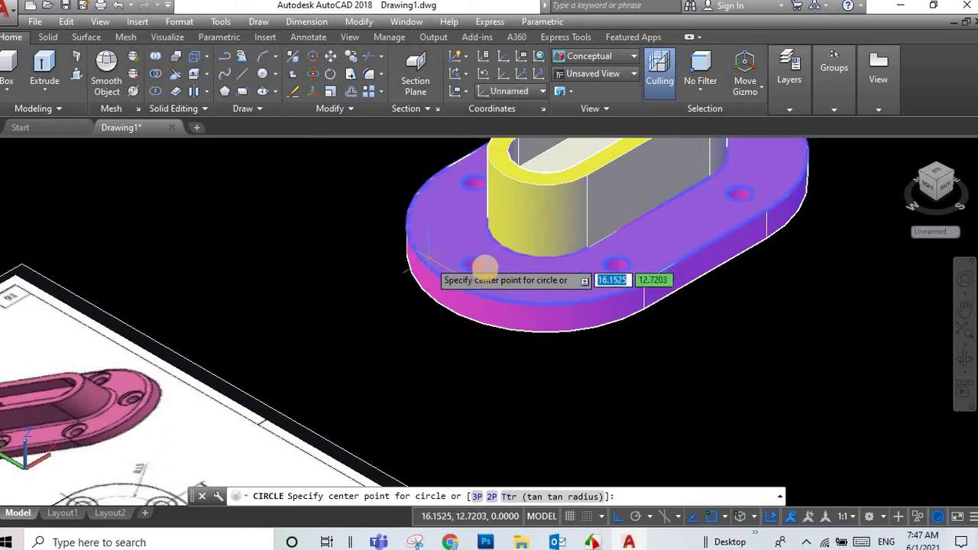
scroll(473, 266, up, 5)
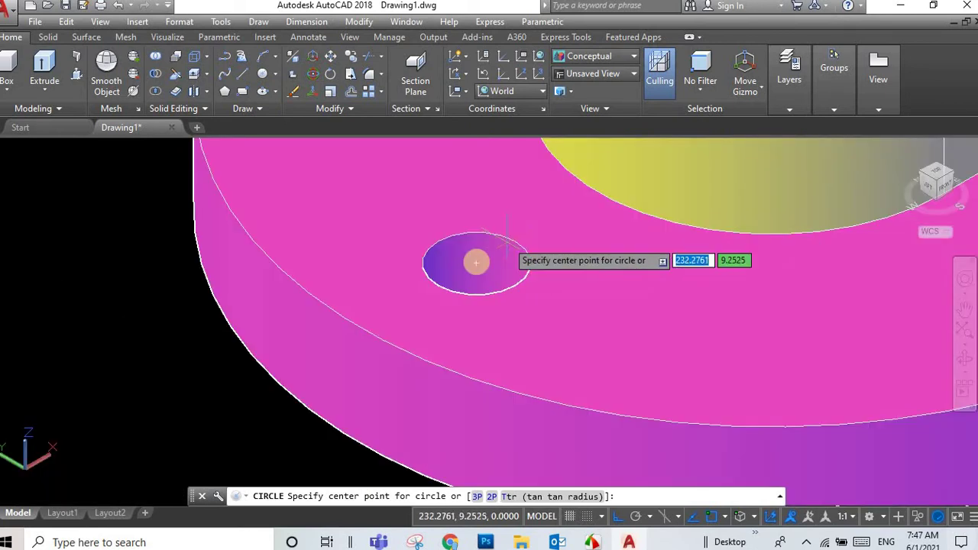
click(476, 262)
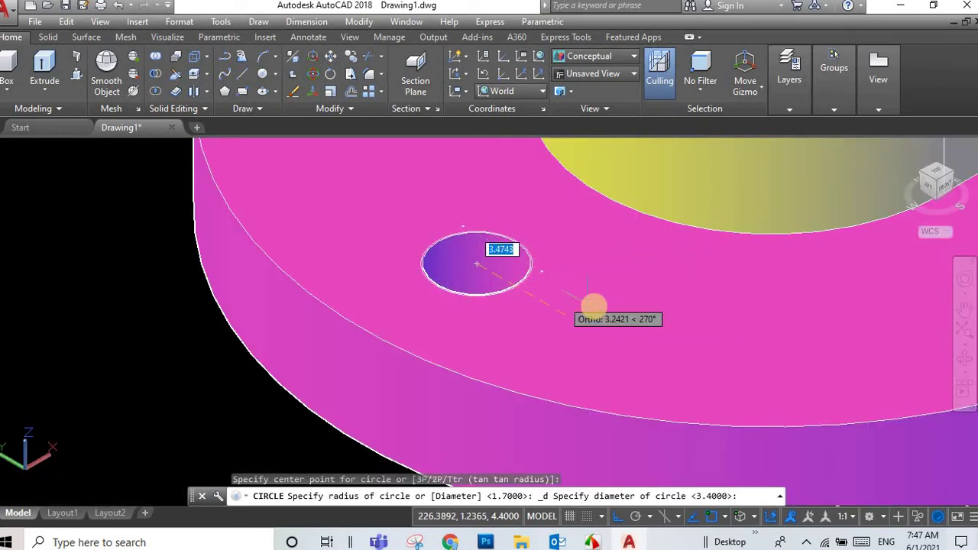
text(7)
key(Return)
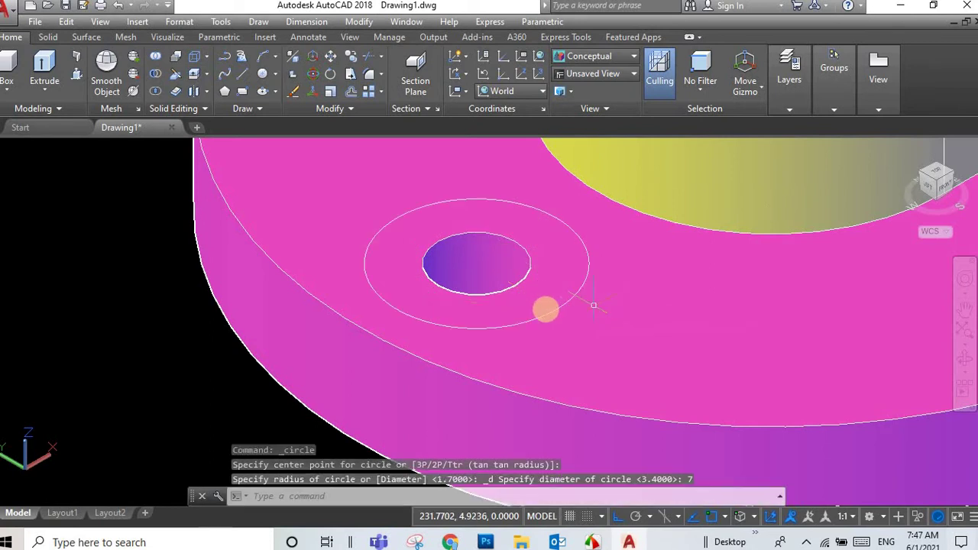
click(452, 280)
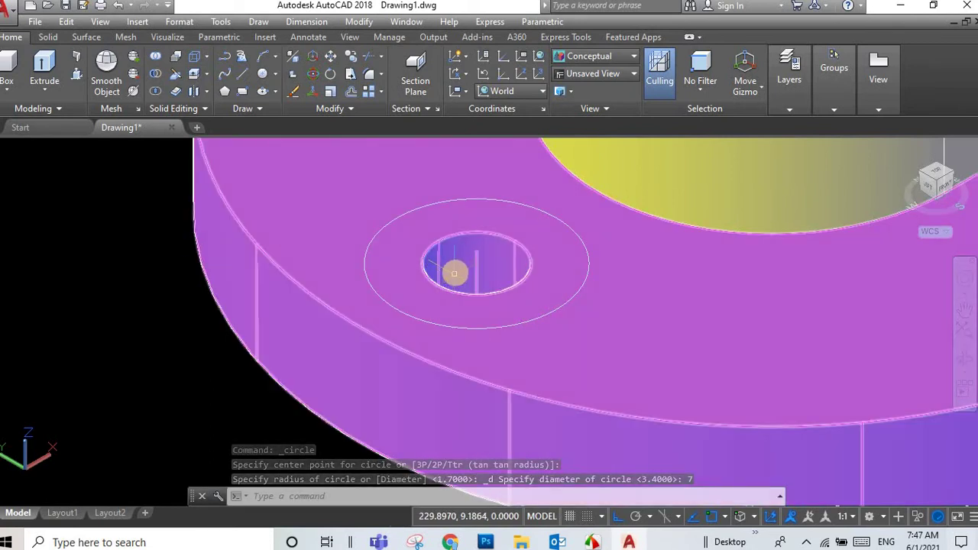
key(Escape)
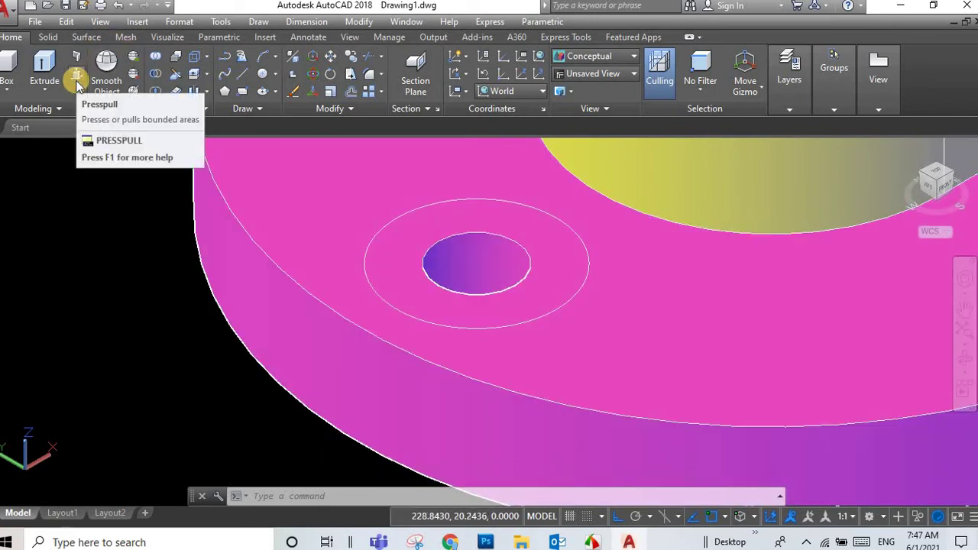
mouse_move(76, 74)
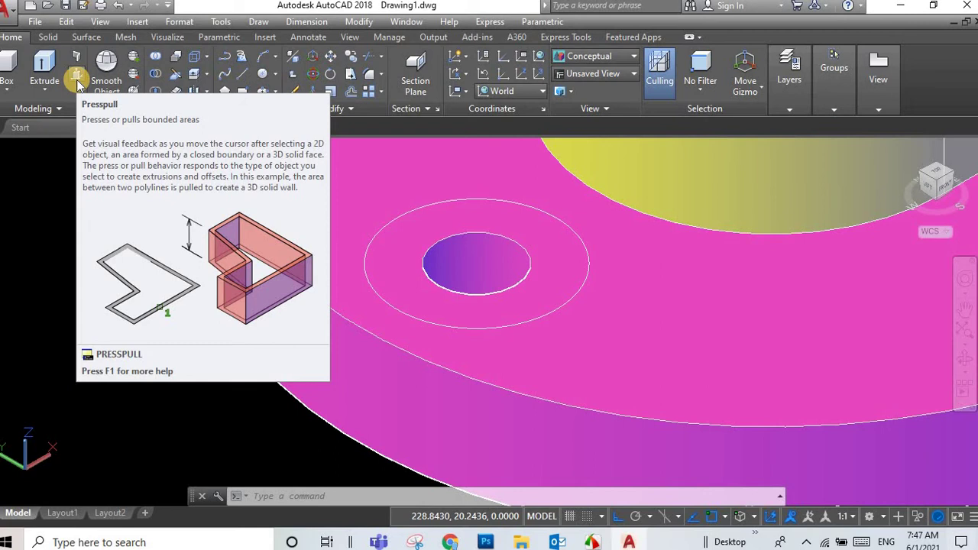
Step: Extrude the outer circle 2 units into a counterbore cylinder
click(45, 74)
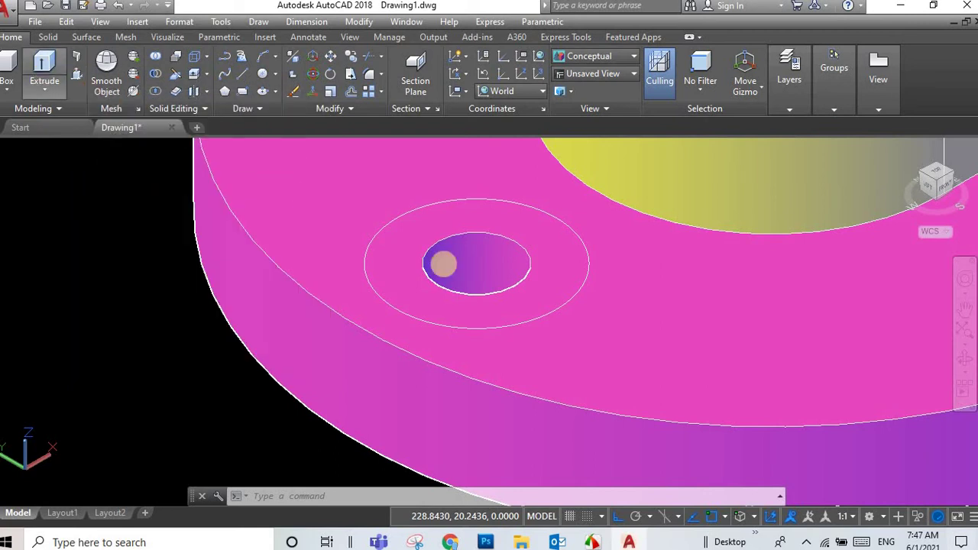
click(498, 329)
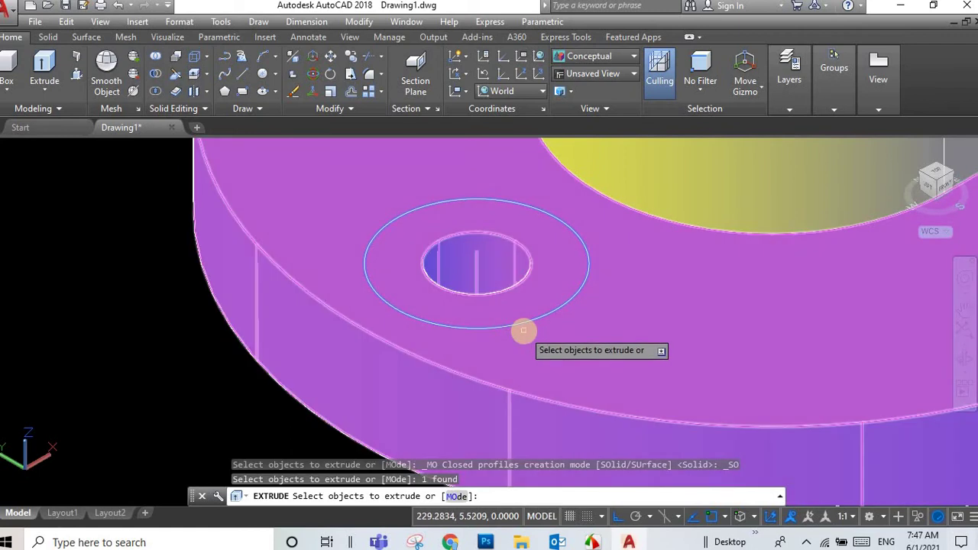
key(Return)
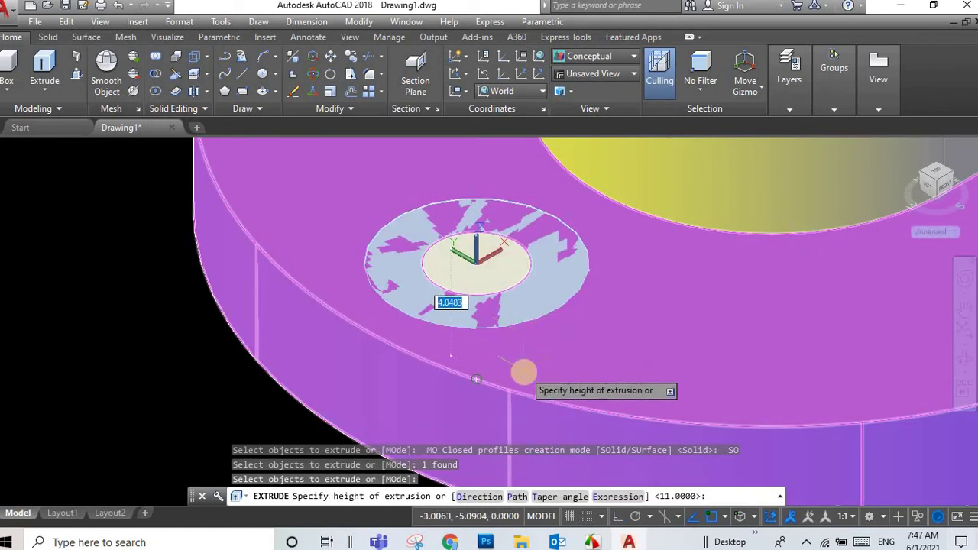
text(2)
key(Return)
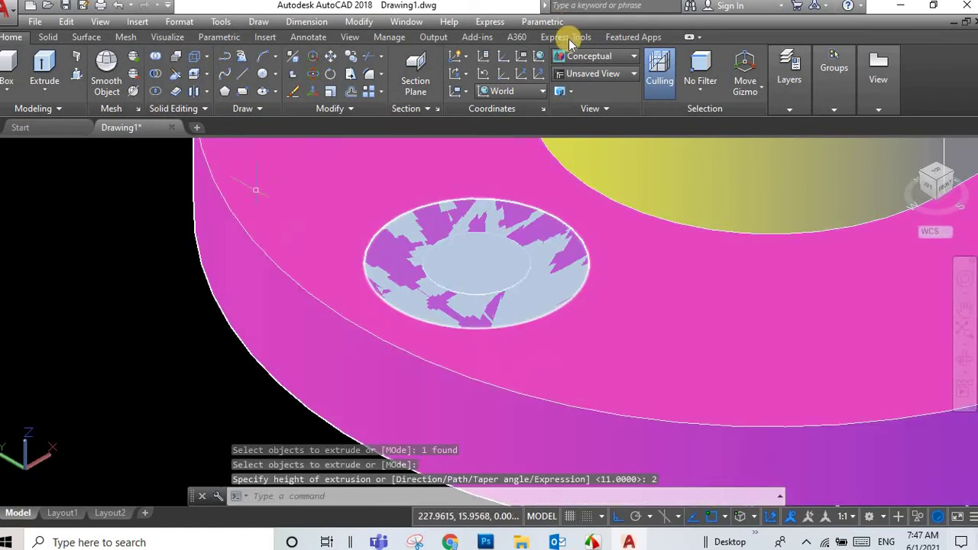
Step: Switch the display to the 2D Wireframe visual style
click(581, 58)
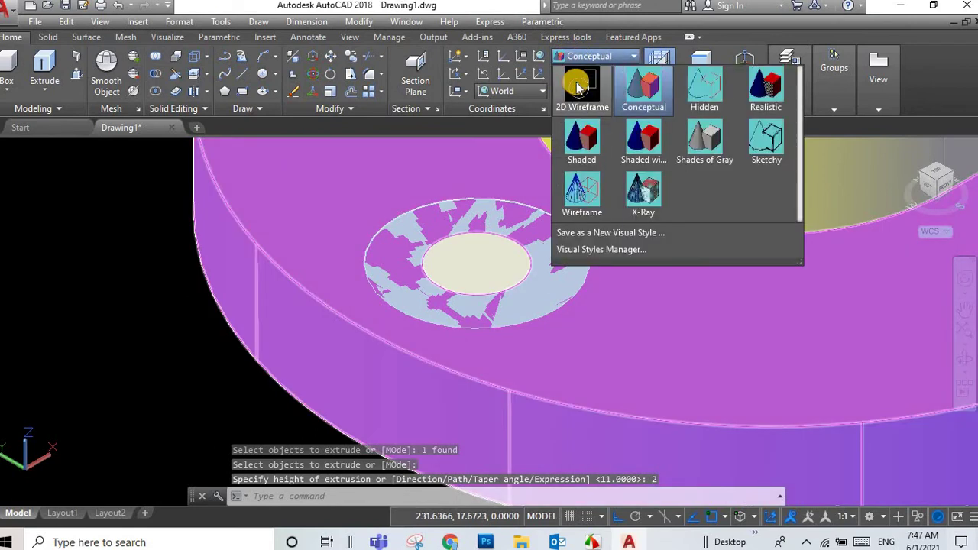
click(580, 86)
scroll(478, 328, down, 2)
scroll(479, 334, down, 1)
Step: Copy the counterbore cylinder from its centre onto the right and top-right bolt holes
scroll(489, 350, down, 2)
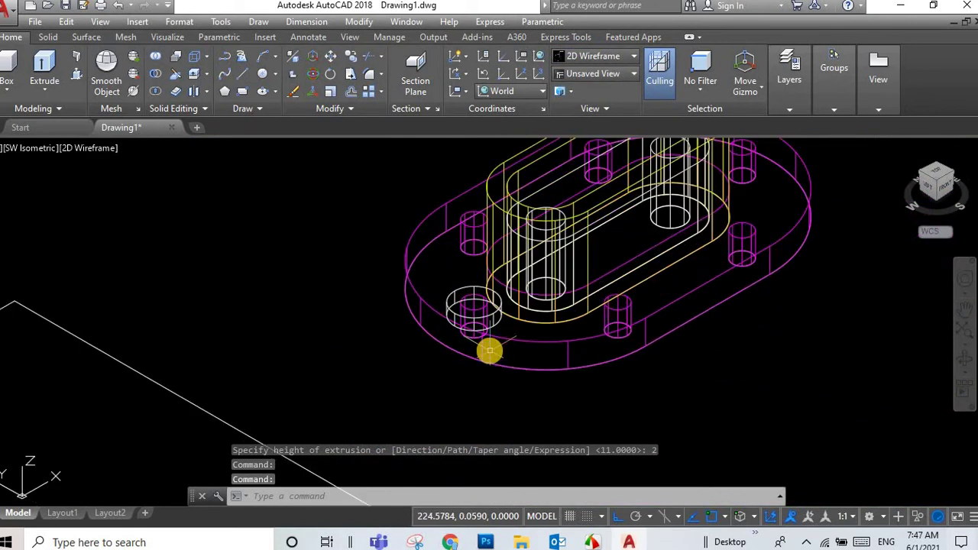
scroll(489, 344, up, 4)
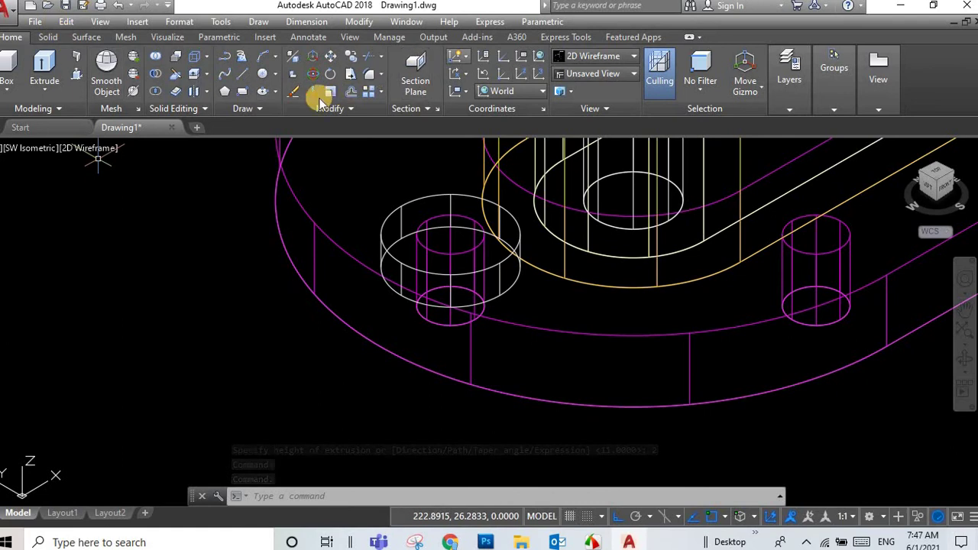
click(327, 56)
click(498, 263)
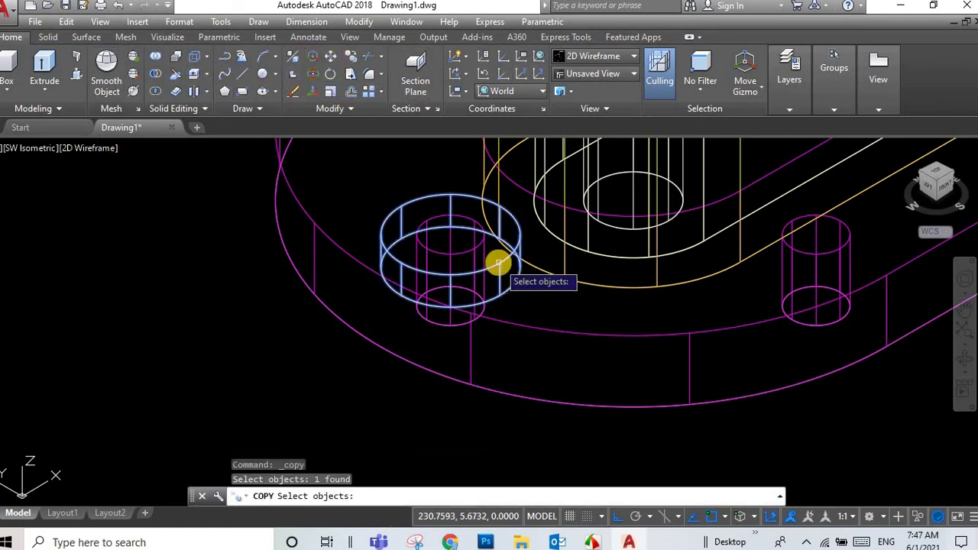
key(Return)
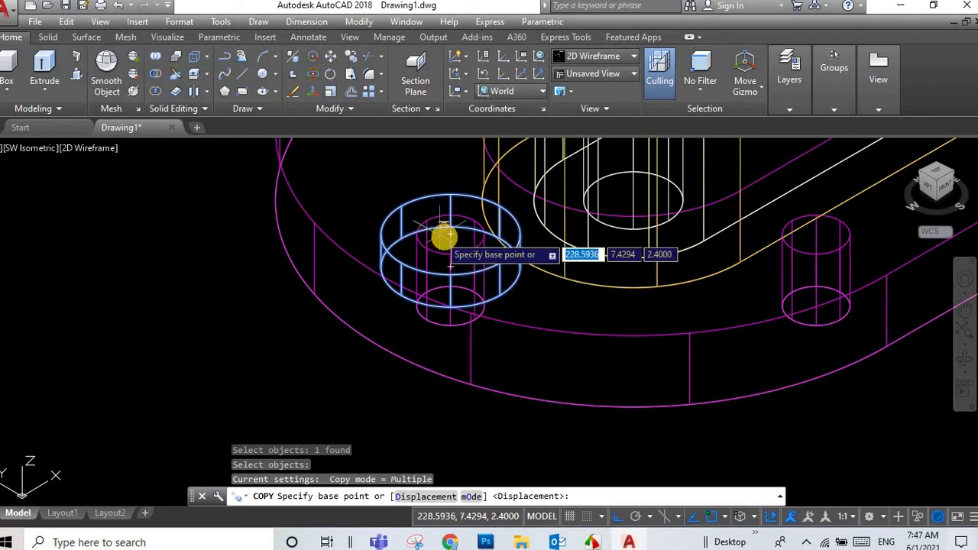
click(449, 237)
click(818, 245)
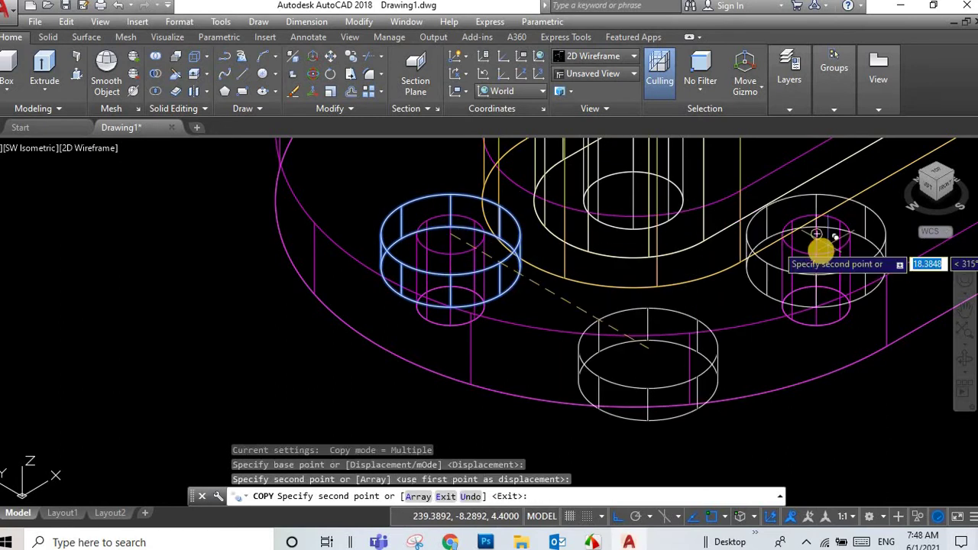
scroll(913, 211, down, 4)
scroll(913, 211, up, 3)
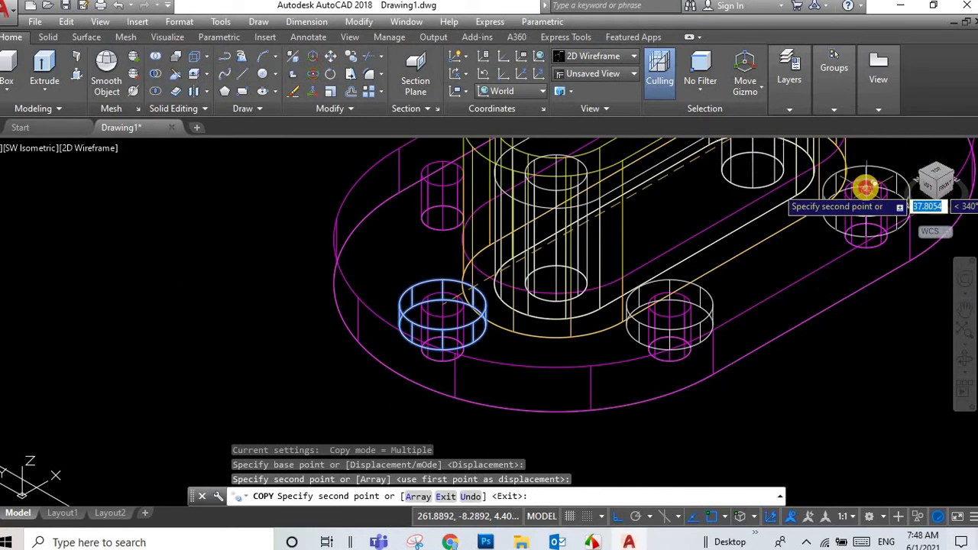
click(858, 212)
Step: Place further copies on the top-middle, left and right-middle bolt holes
middle_drag(856, 145, 814, 201)
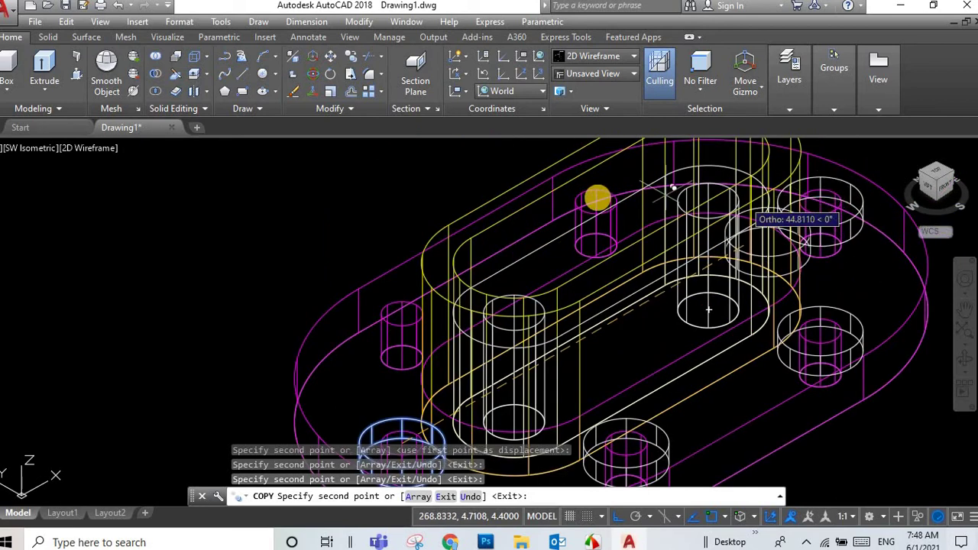
click(595, 198)
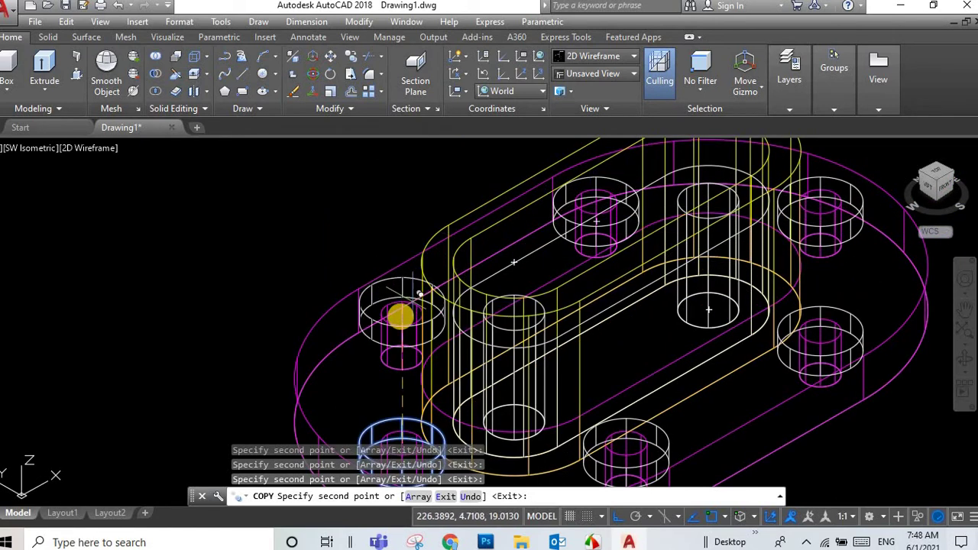
click(401, 313)
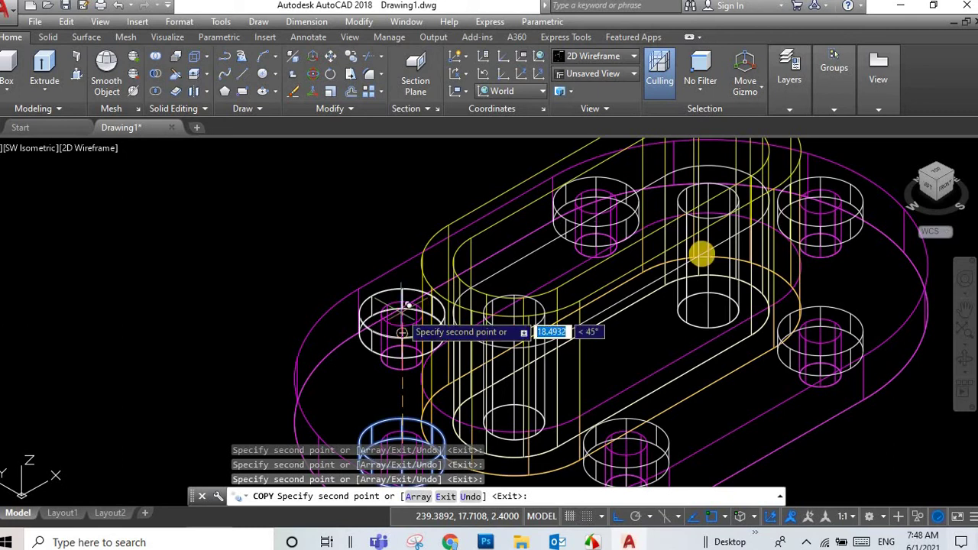
click(709, 246)
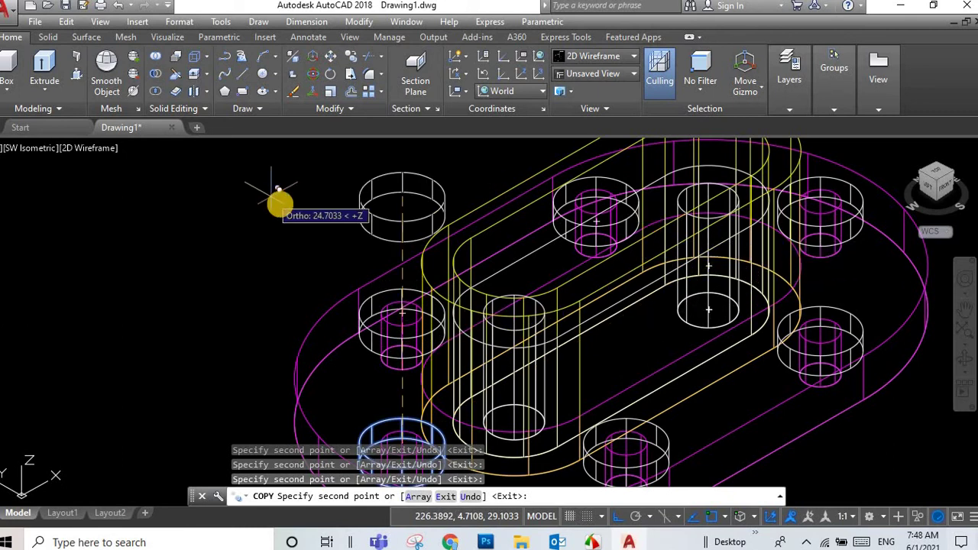
key(Escape)
scroll(319, 220, down, 5)
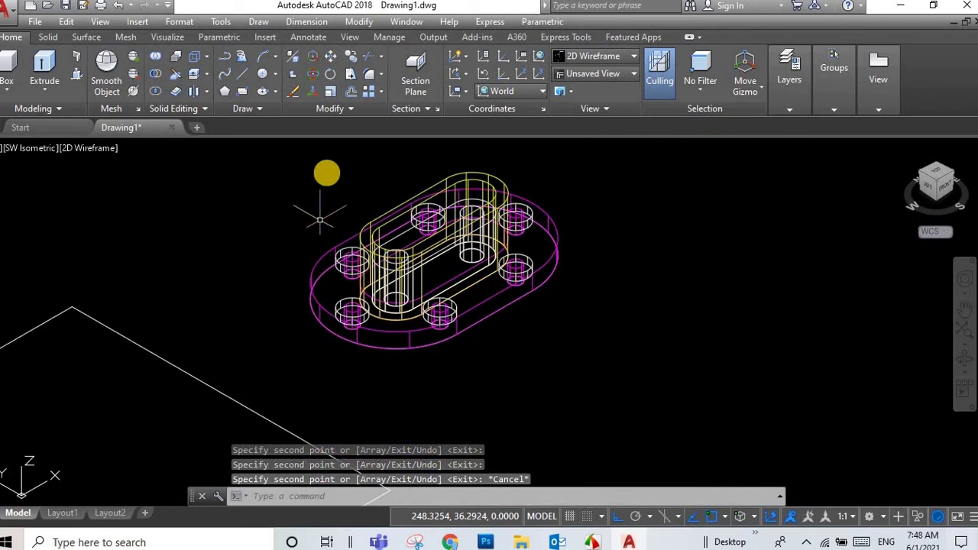
Step: Switch the model back to the Conceptual visual style
click(578, 67)
click(644, 96)
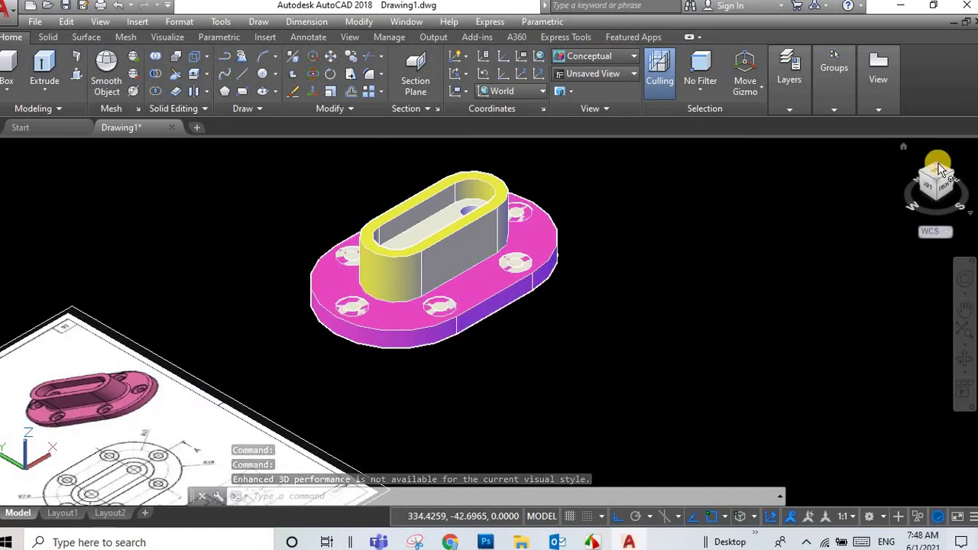
scroll(417, 373, down, 4)
scroll(427, 382, up, 3)
scroll(430, 398, up, 3)
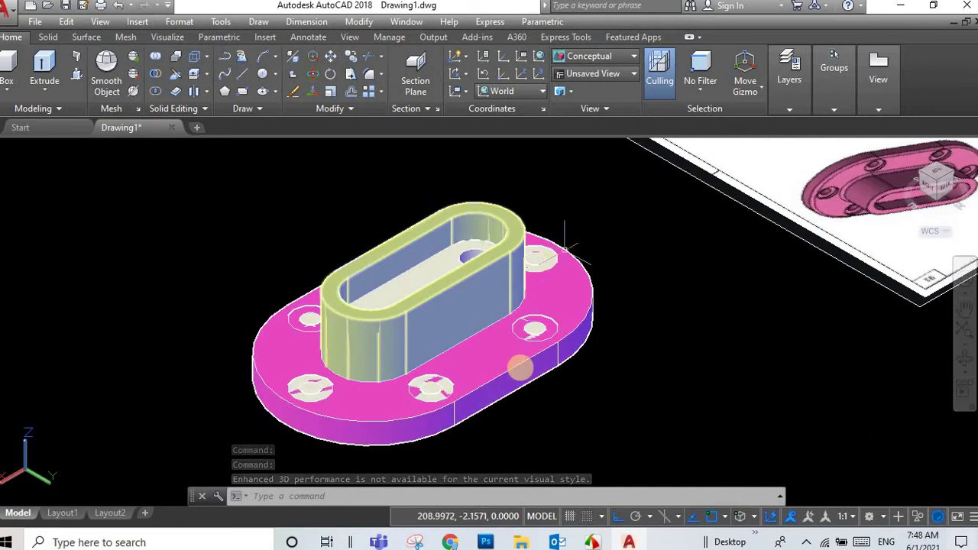
Step: Make the counterbore cylinder at the right bolt hole blue via Quick Properties
click(539, 328)
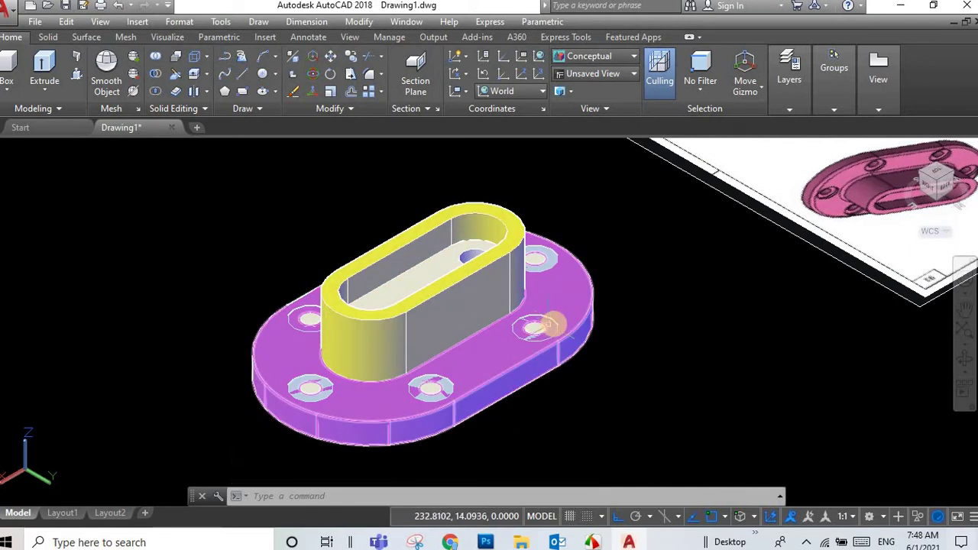
click(552, 325)
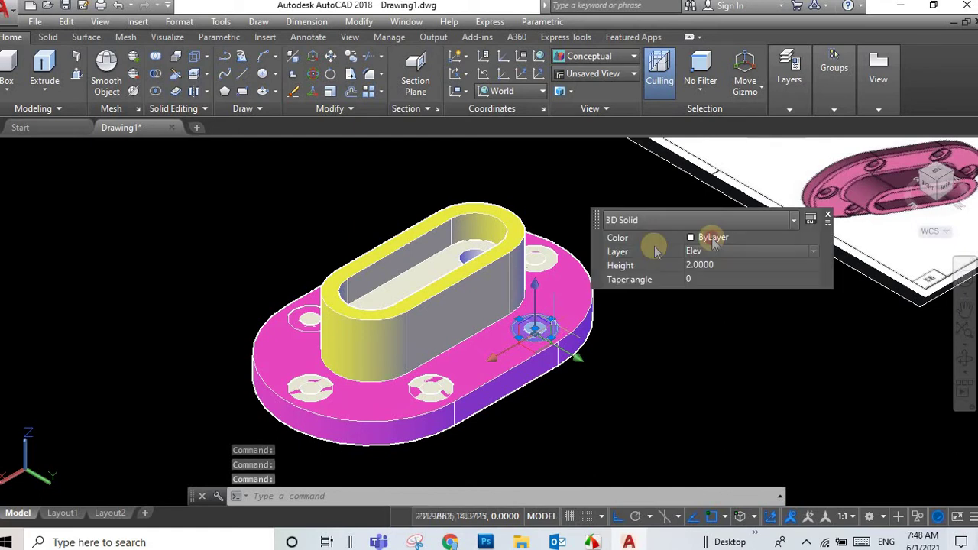
click(703, 237)
click(711, 330)
key(Escape)
key(Escape)
key(Escape)
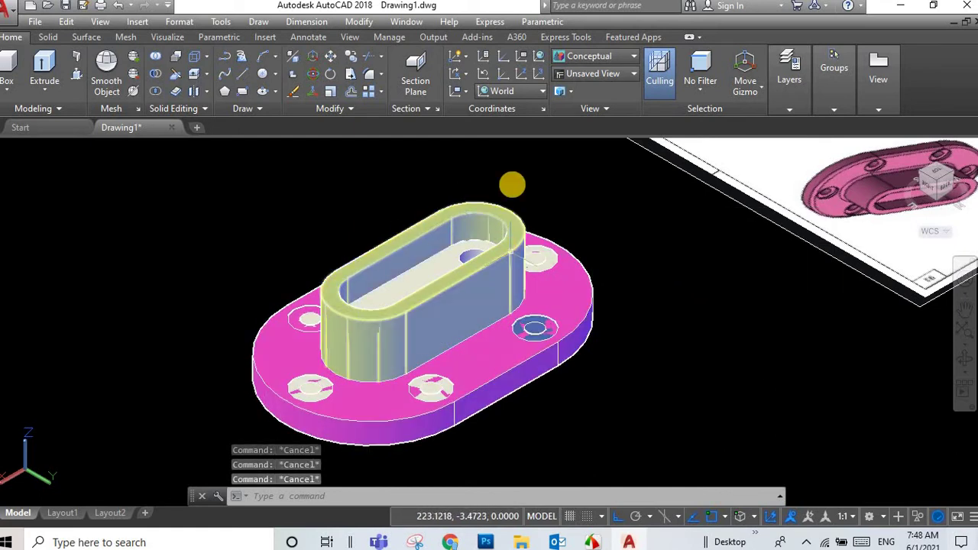
Step: Subtract the blue counterbore cylinder from the base plate
click(133, 74)
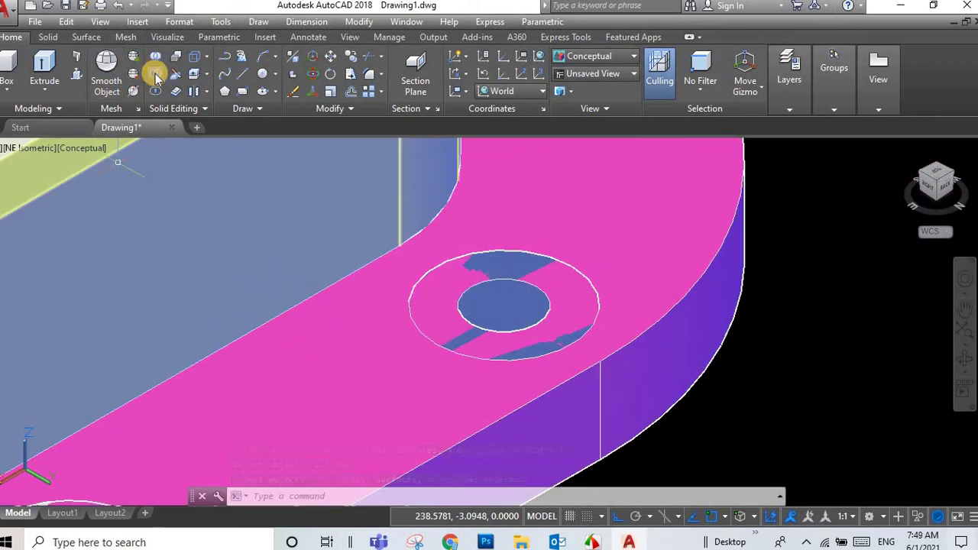
click(155, 73)
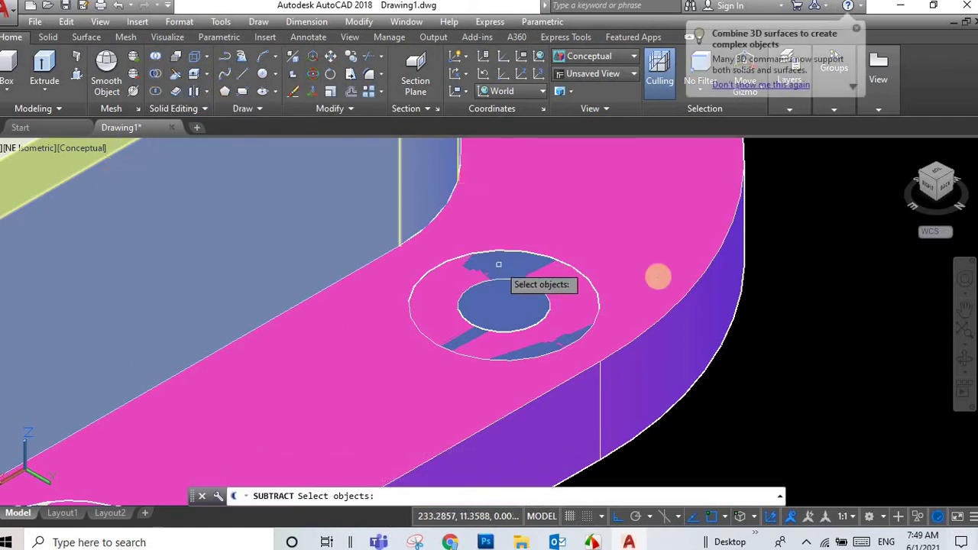
click(682, 272)
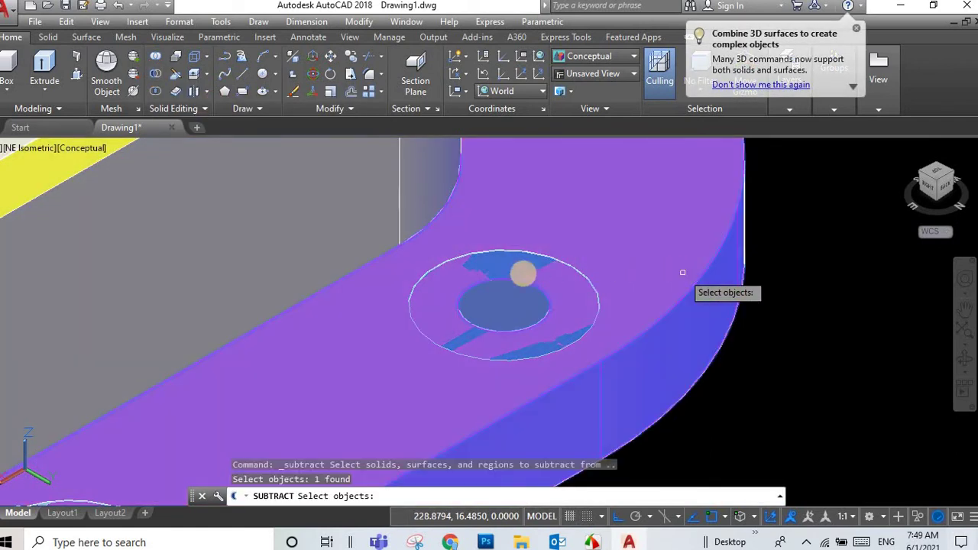
key(Return)
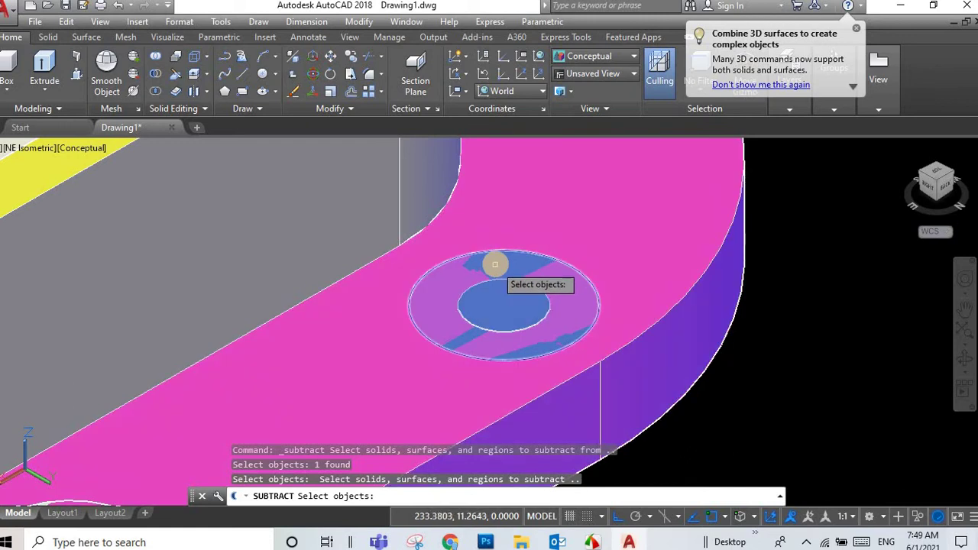
click(494, 265)
key(Return)
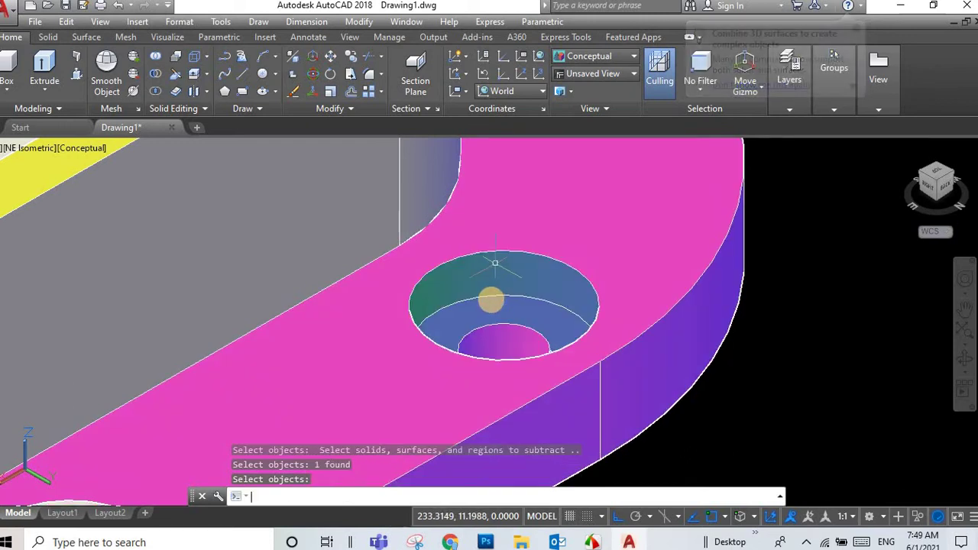
scroll(491, 298, down, 5)
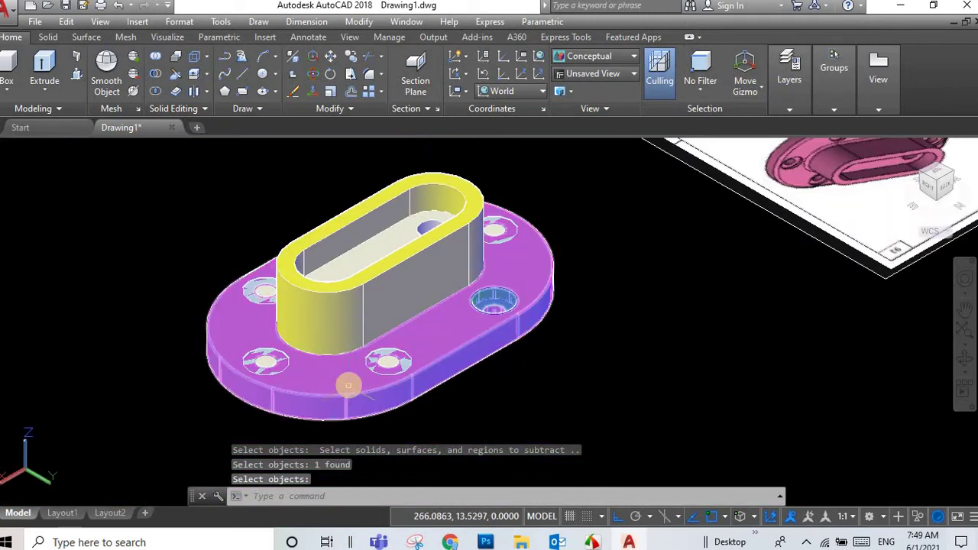
scroll(348, 386, up, 2)
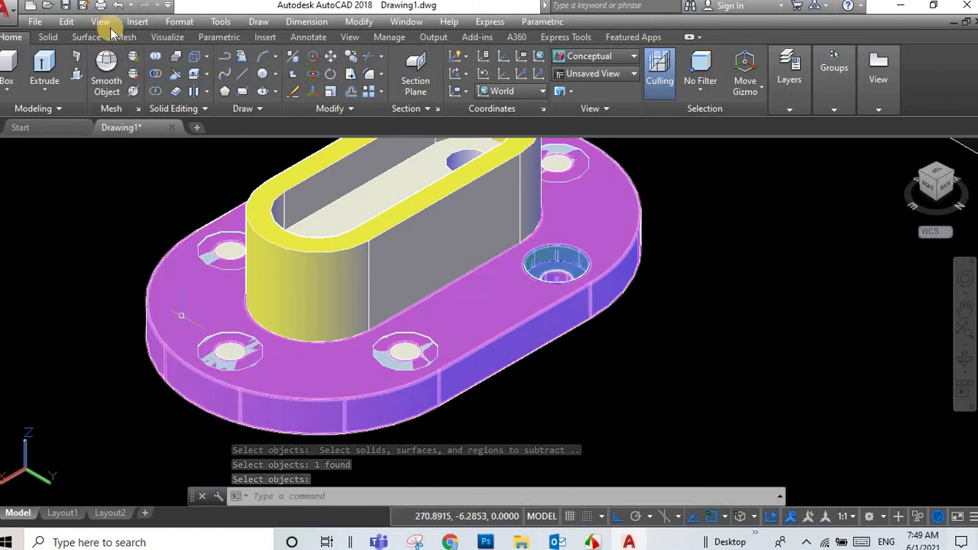
Step: Start another subtraction, choosing the base plate and a hole cylinder
click(161, 74)
click(505, 334)
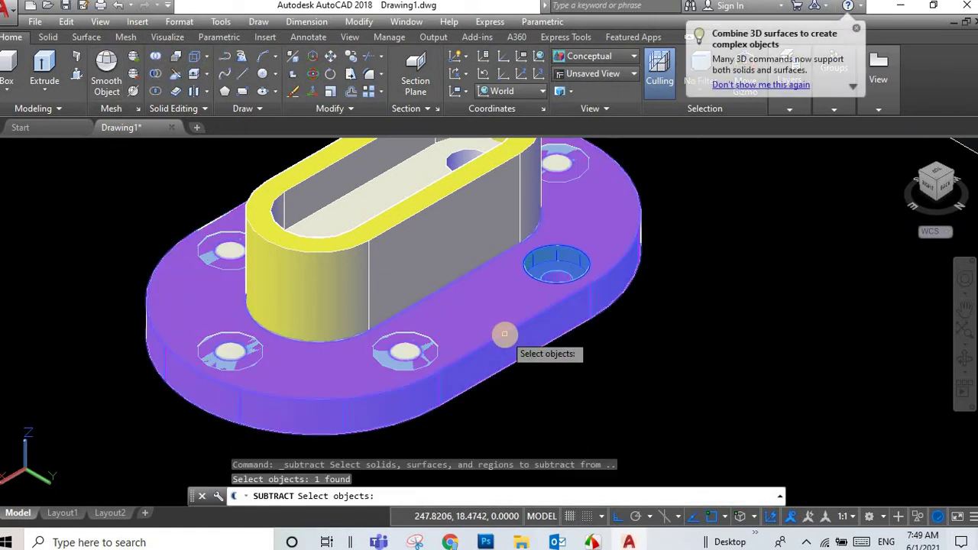
key(Return)
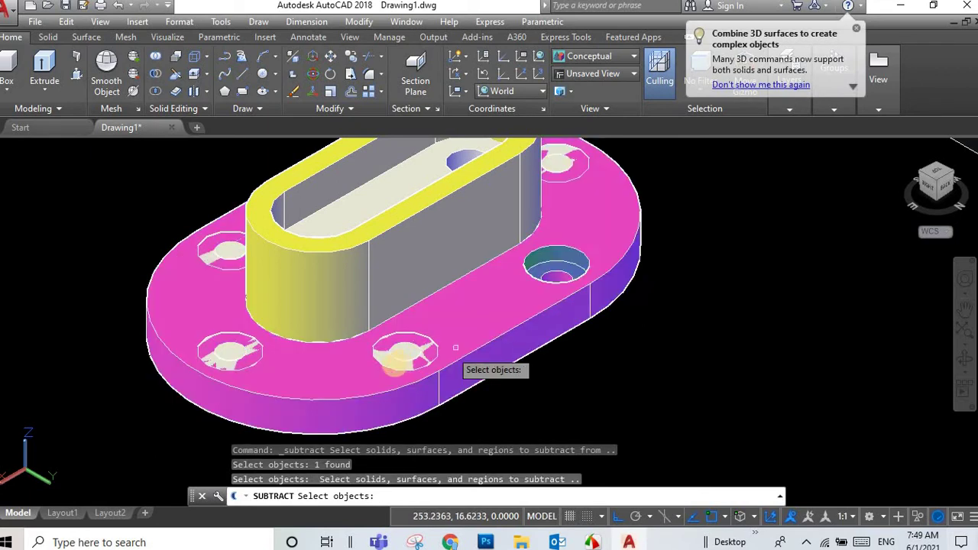
scroll(392, 359, up, 1)
scroll(374, 355, up, 1)
scroll(377, 346, up, 1)
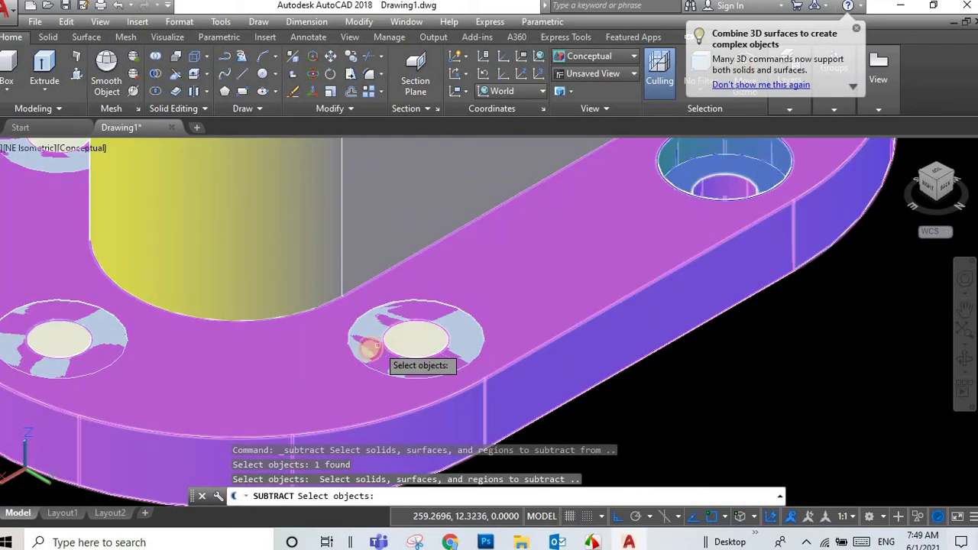
click(127, 349)
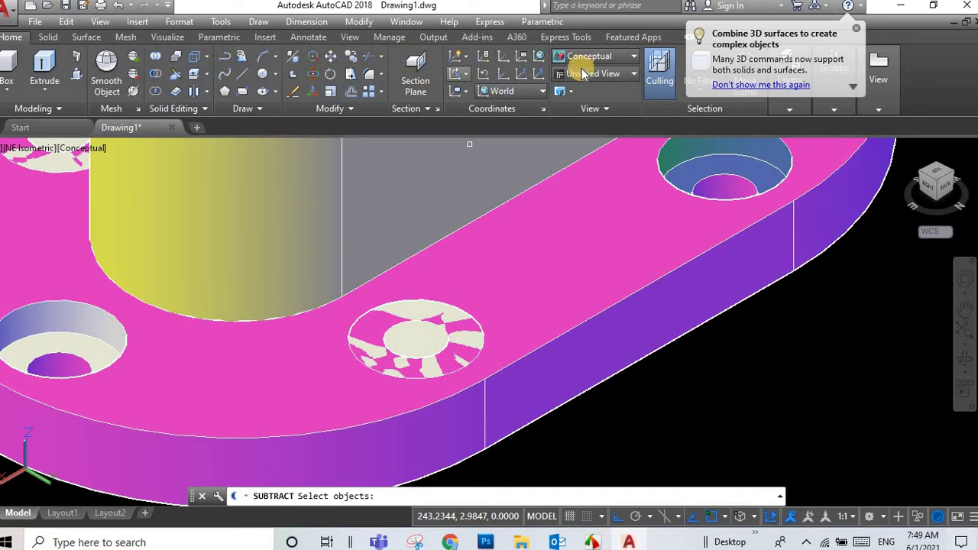
click(599, 57)
Step: In 2D Wireframe, start a subtraction with the oval base as the solid to keep
click(574, 83)
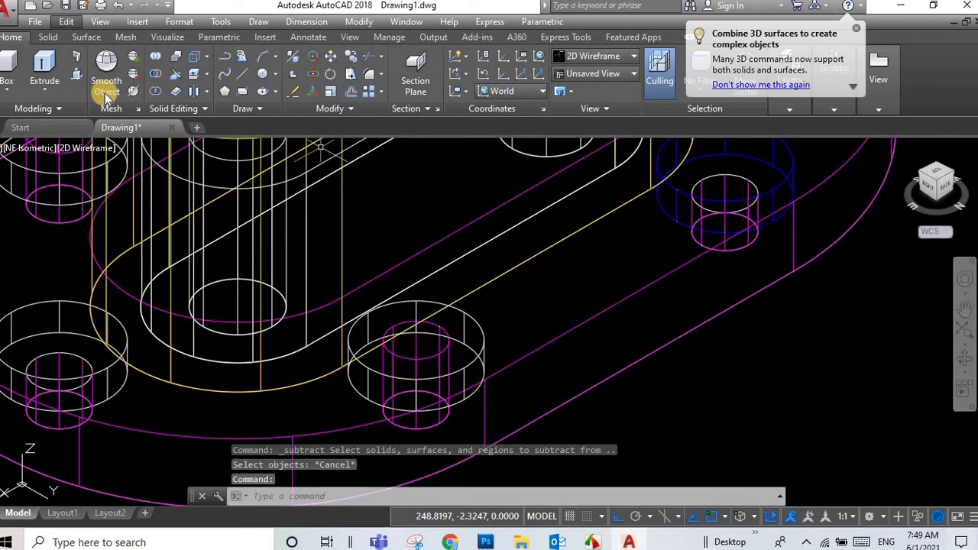
click(156, 75)
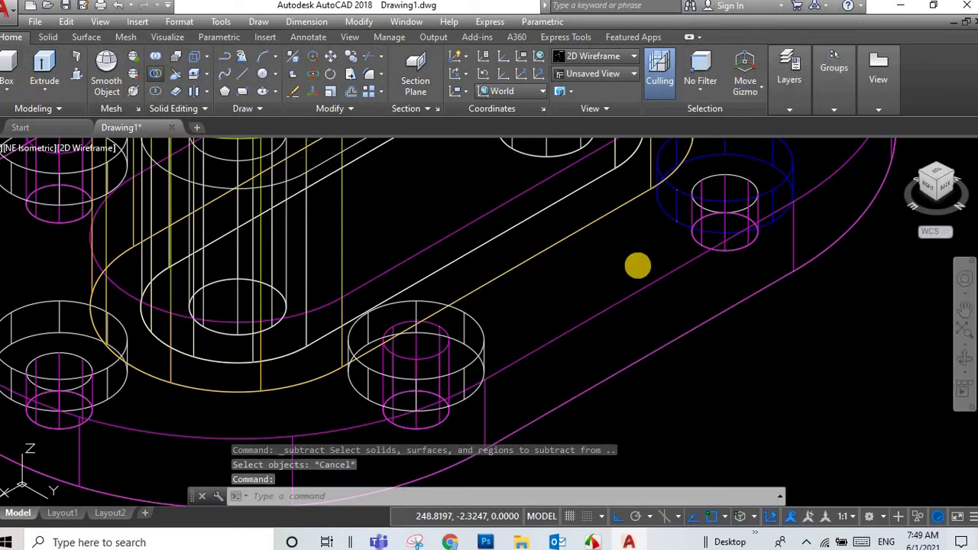
click(642, 285)
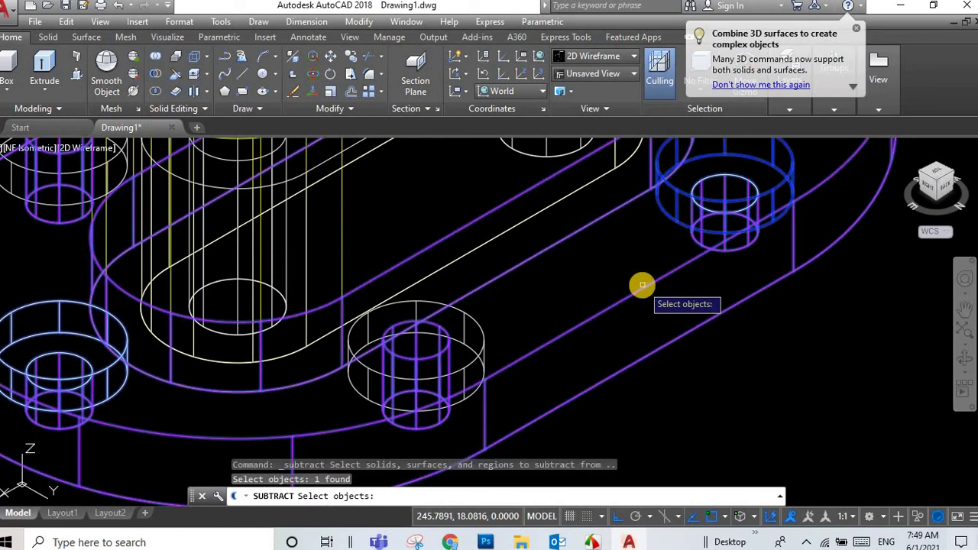
key(Return)
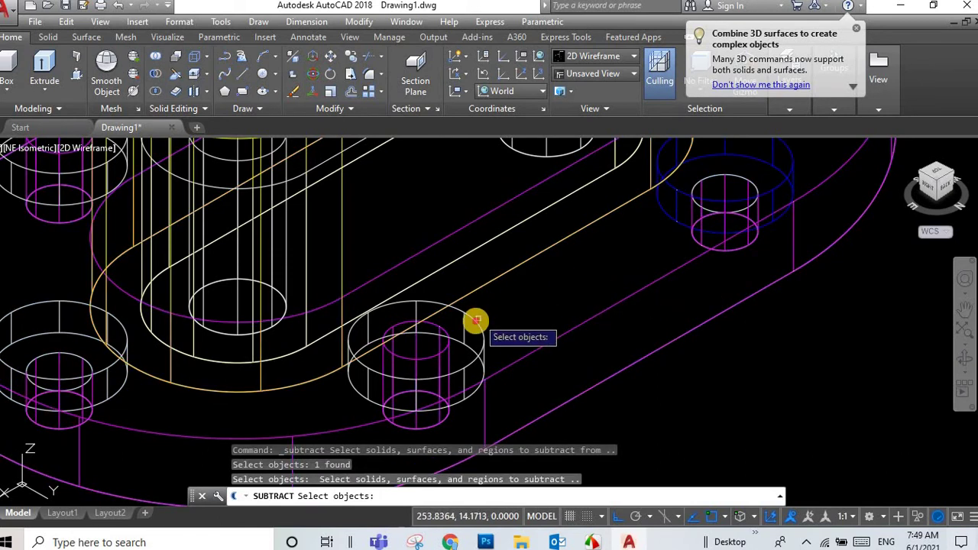
Step: Subtract the front hole cylinder and return to Conceptual shading
click(476, 321)
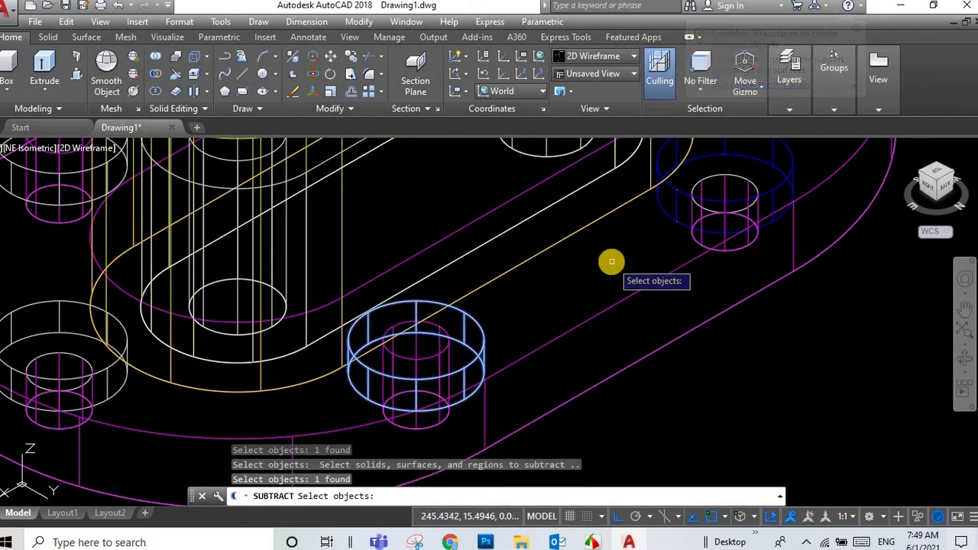
scroll(611, 261, down, 2)
key(Return)
click(634, 56)
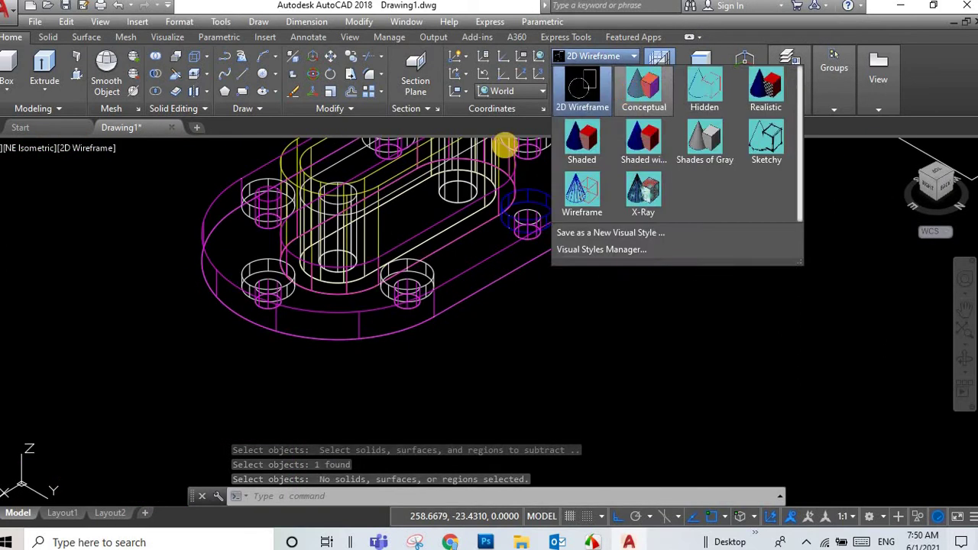
click(707, 155)
Step: Start SUBTRACT with the oval base as the solid to cut from
scroll(400, 227, down, 2)
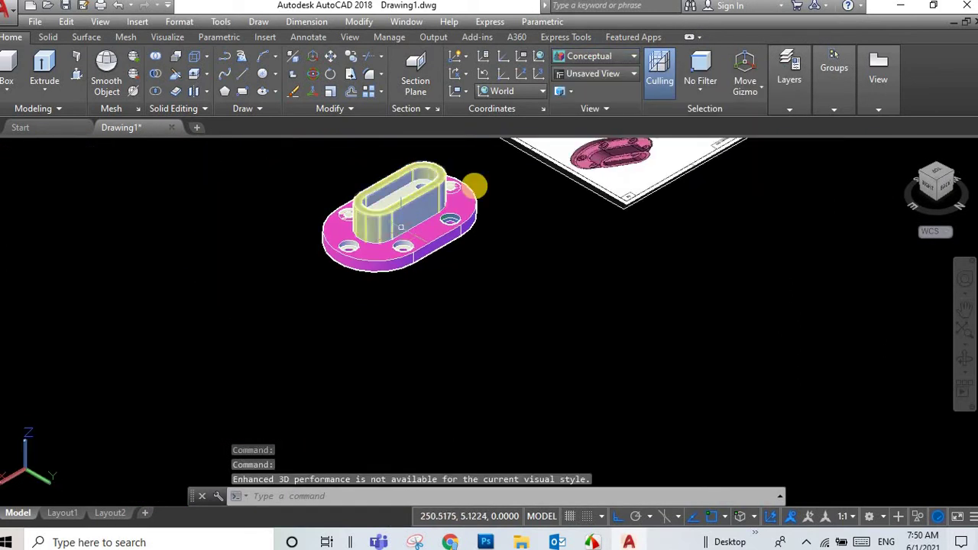
click(879, 110)
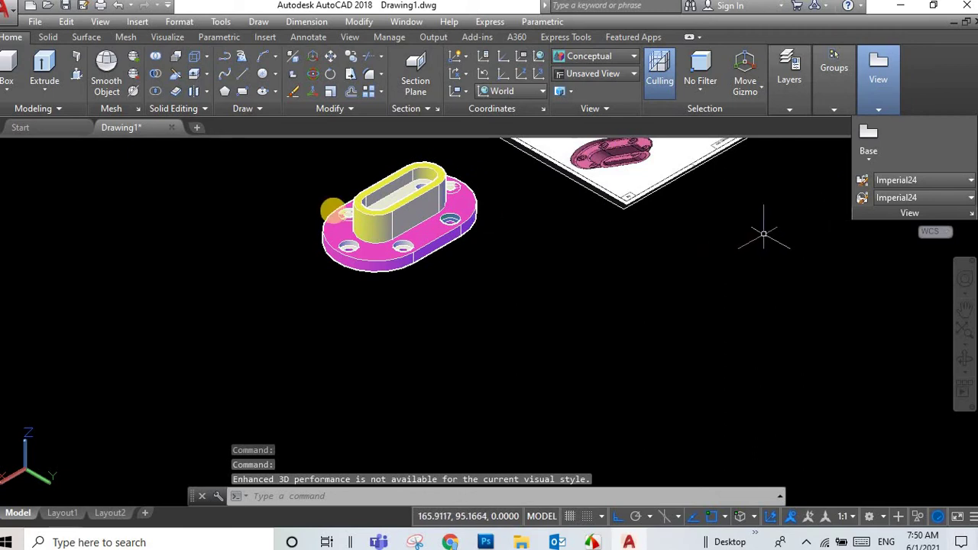
text(subtract)
key(Return)
click(581, 248)
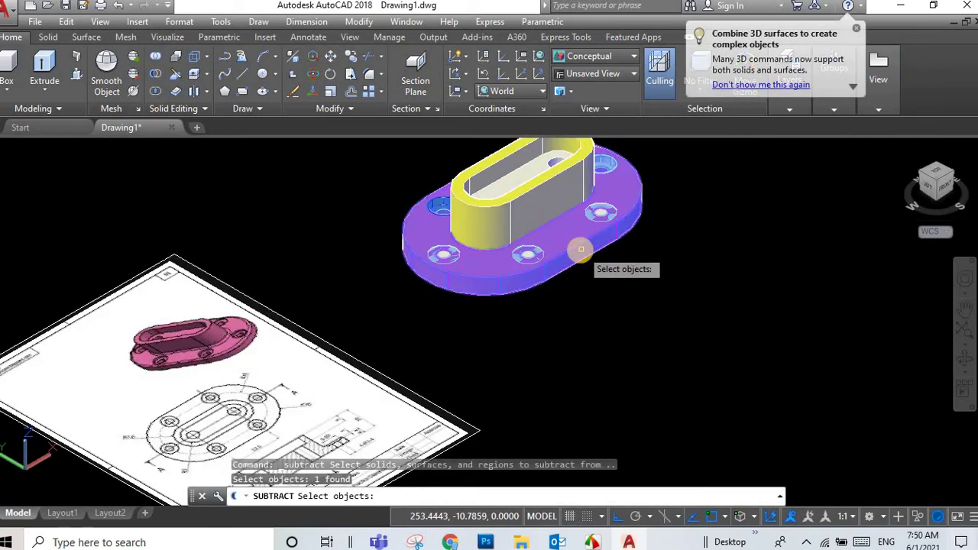
key(Return)
Step: Subtract the left, middle and upper-right hole cylinders from the base
scroll(424, 290, up, 3)
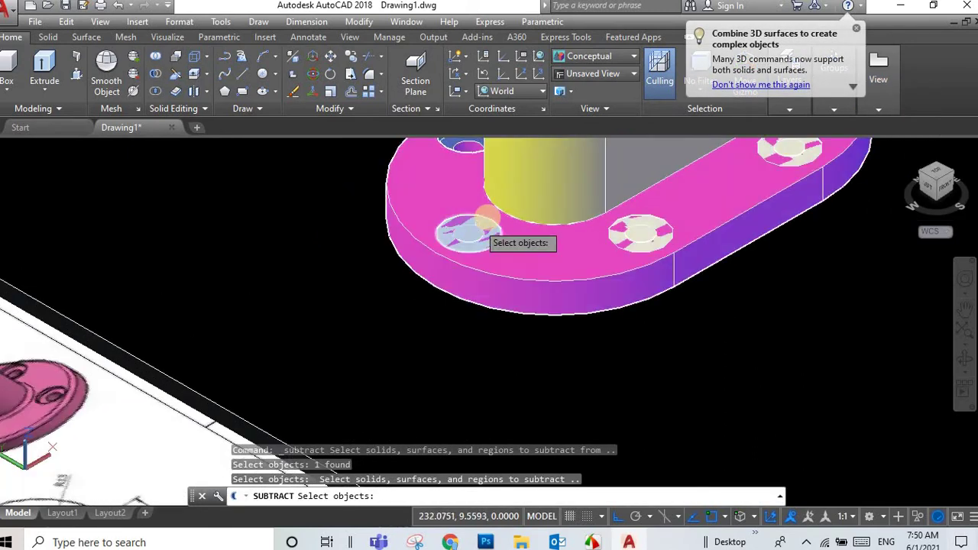
click(486, 220)
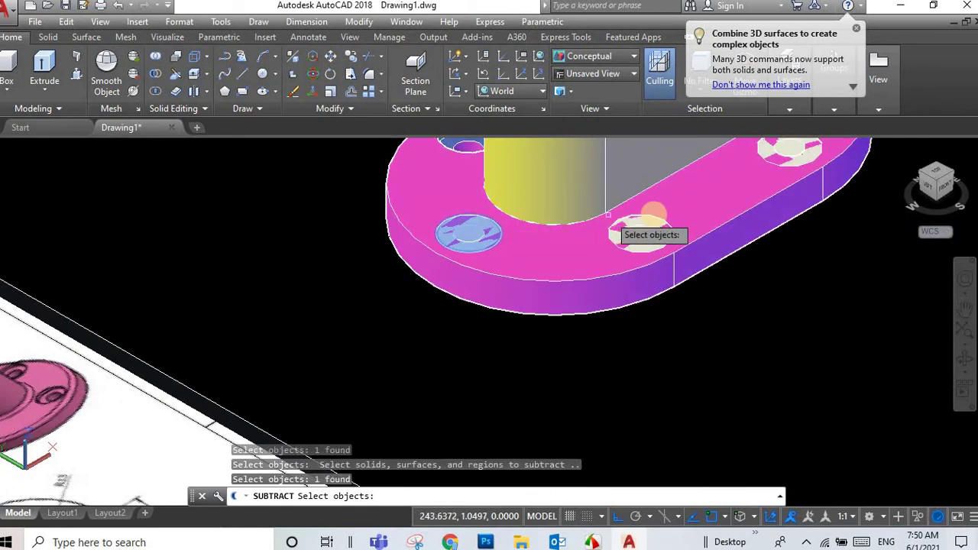
click(653, 214)
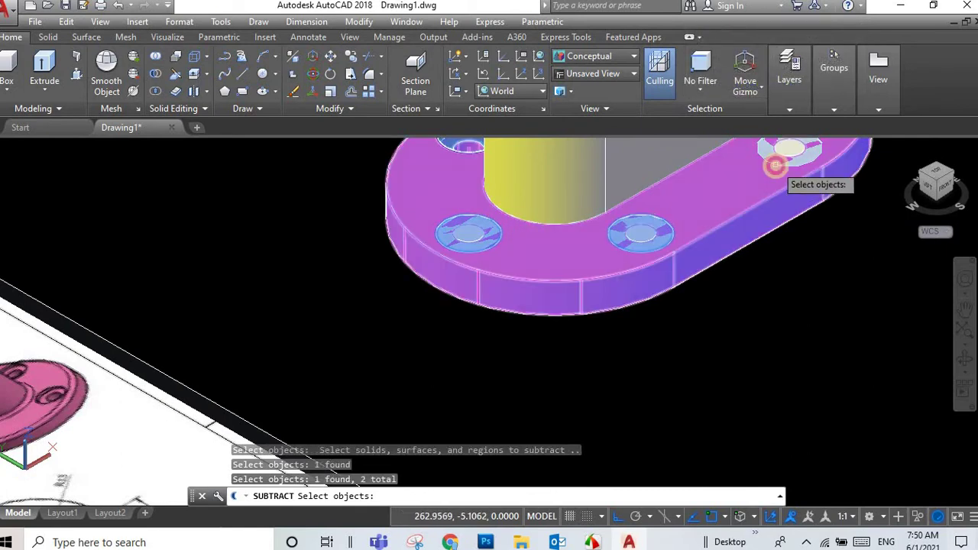
click(775, 164)
key(Return)
scroll(736, 168, down, 5)
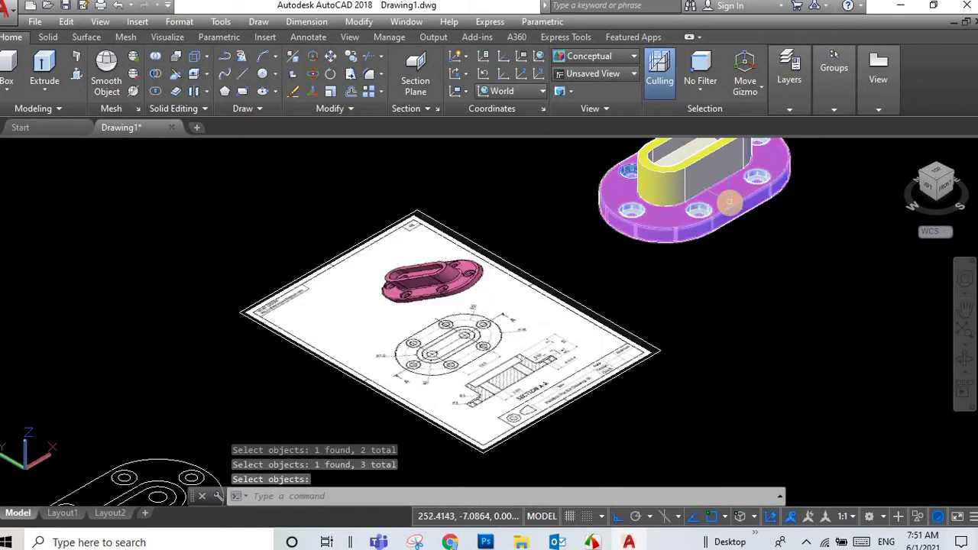
scroll(751, 148, down, 2)
scroll(747, 156, up, 3)
scroll(703, 246, up, 2)
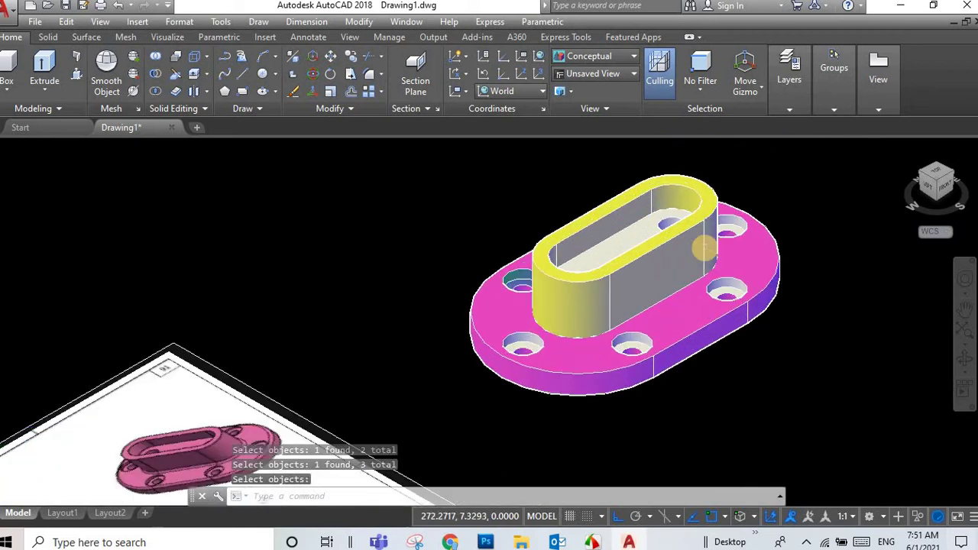
scroll(704, 247, down, 2)
Step: Rotate the model to another isometric angle and bring up the layer options
scroll(788, 238, down, 1)
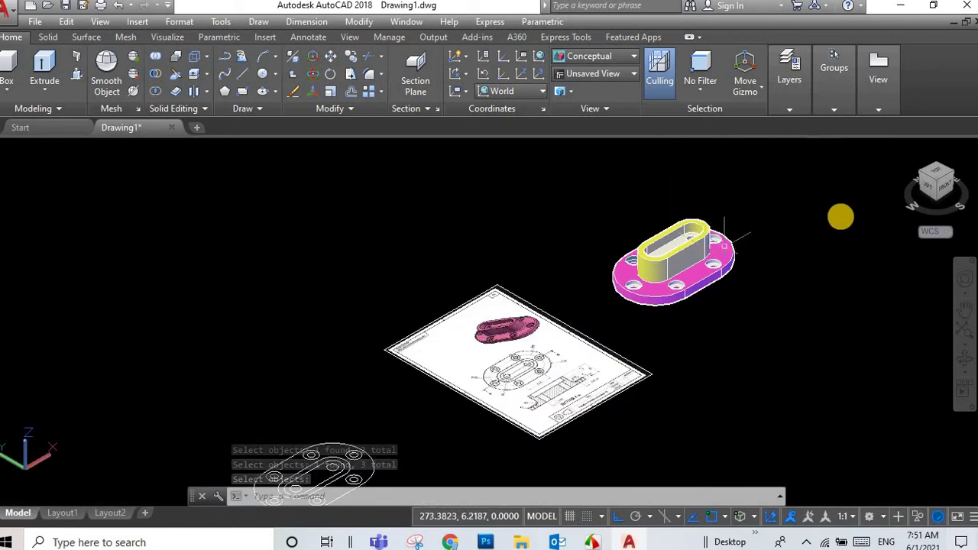
mouse_move(937, 181)
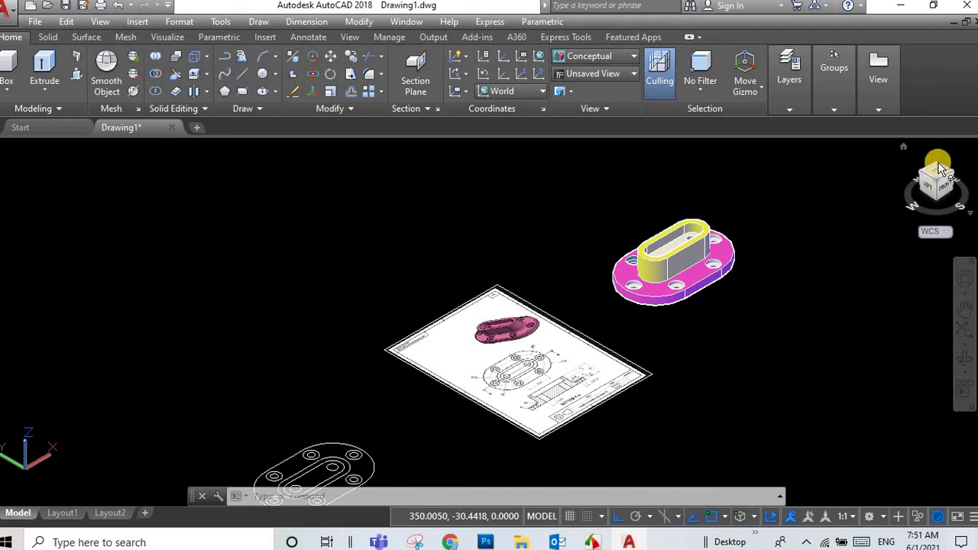
click(940, 168)
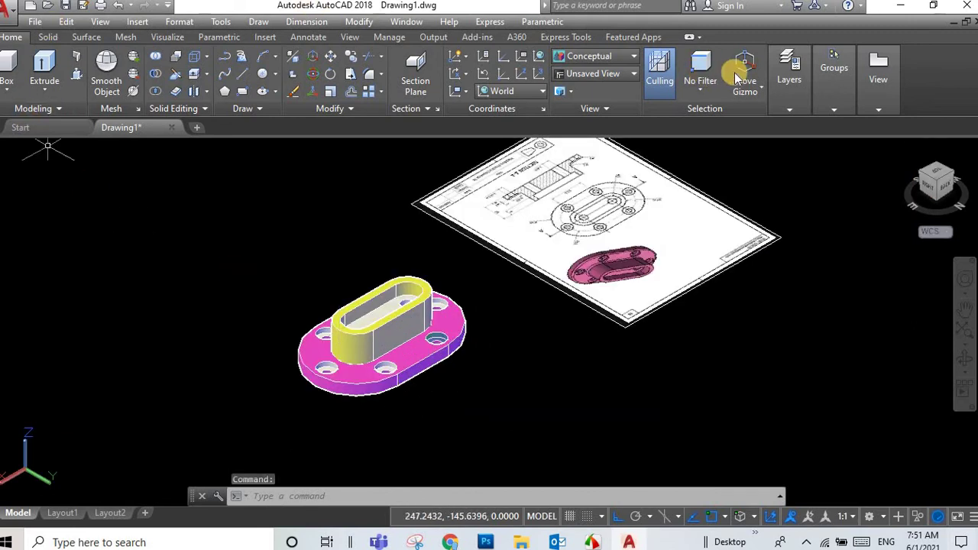
click(795, 91)
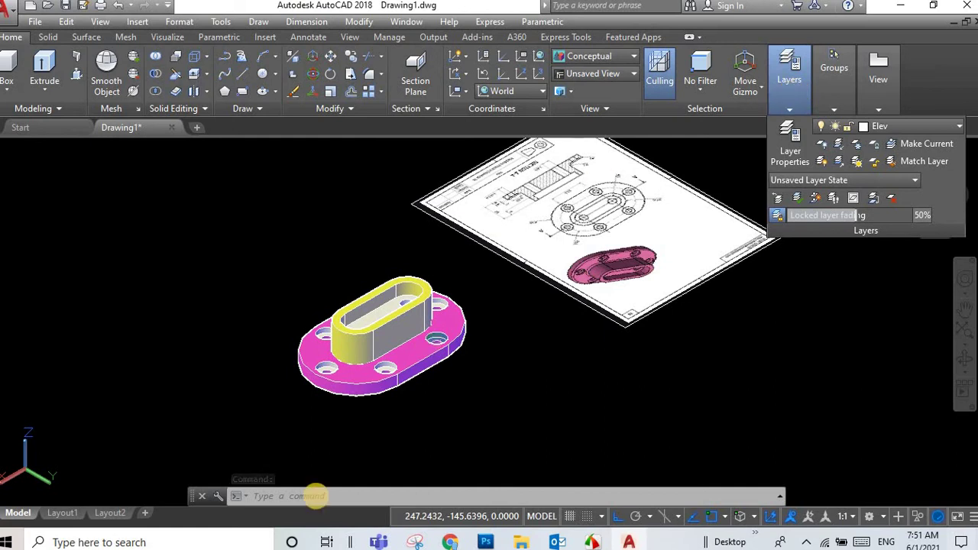
scroll(355, 472, up, 2)
scroll(352, 359, up, 2)
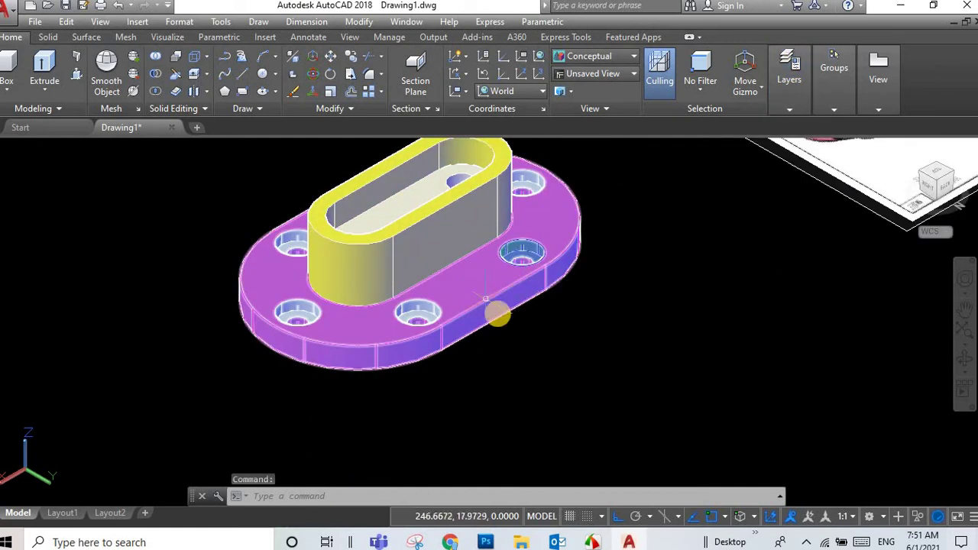
scroll(604, 359, down, 4)
scroll(617, 321, down, 1)
scroll(634, 313, up, 2)
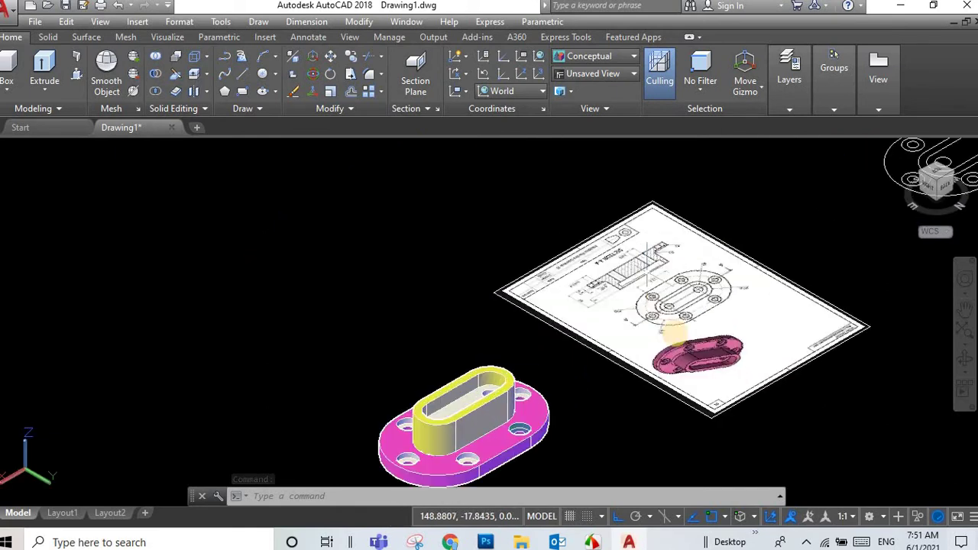
scroll(653, 306, up, 3)
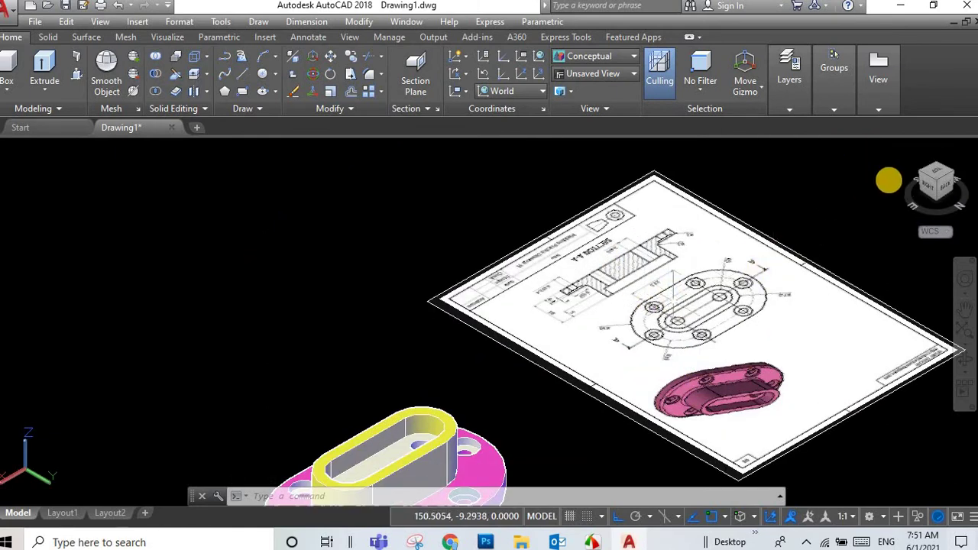
Step: Switch to the top view and zoom into Section A-A on the reference sheet
click(936, 172)
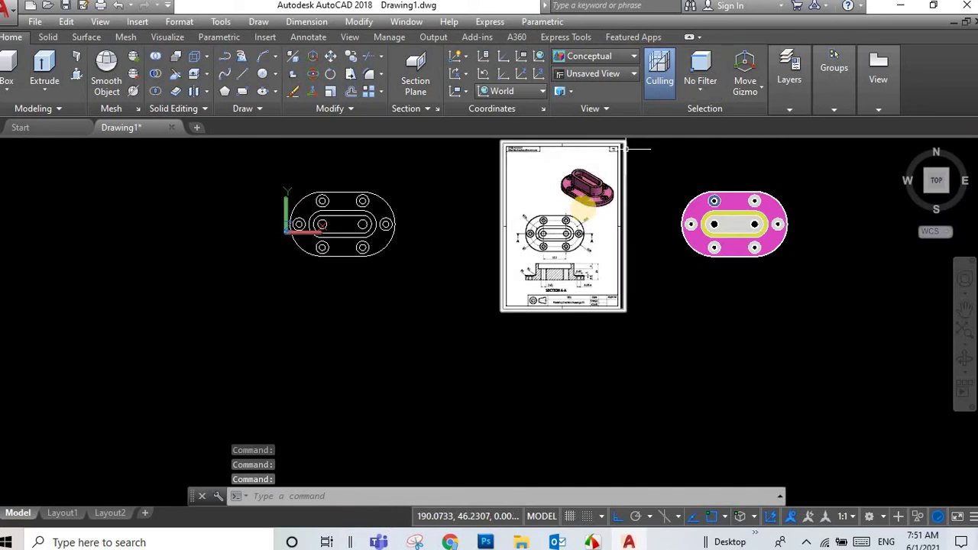
scroll(600, 197, up, 5)
scroll(606, 195, down, 2)
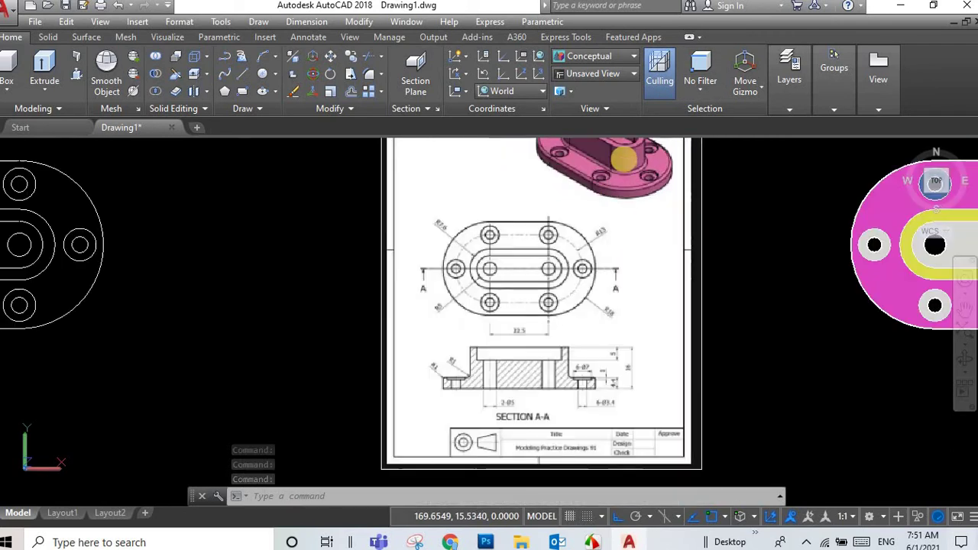
scroll(578, 230, down, 2)
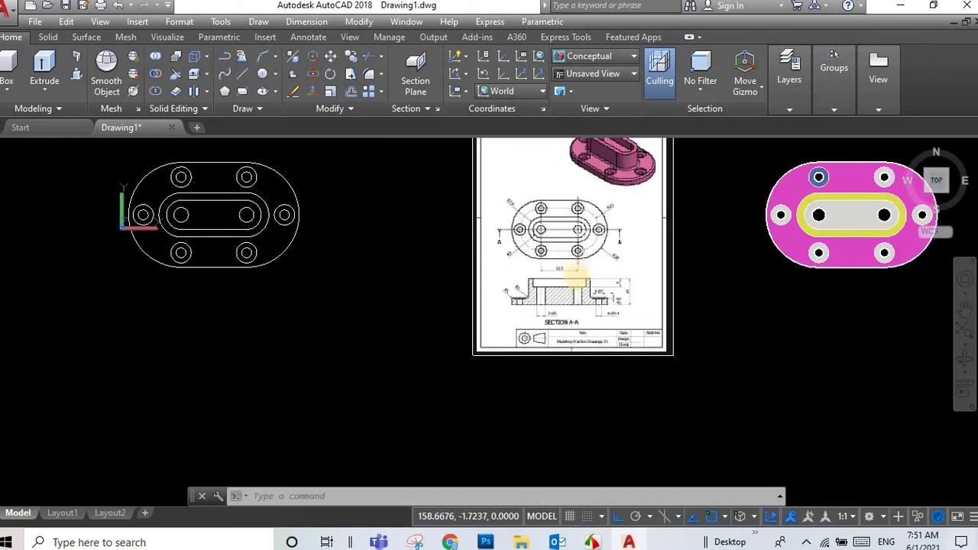
scroll(581, 271, up, 1)
scroll(622, 323, up, 1)
scroll(395, 361, up, 1)
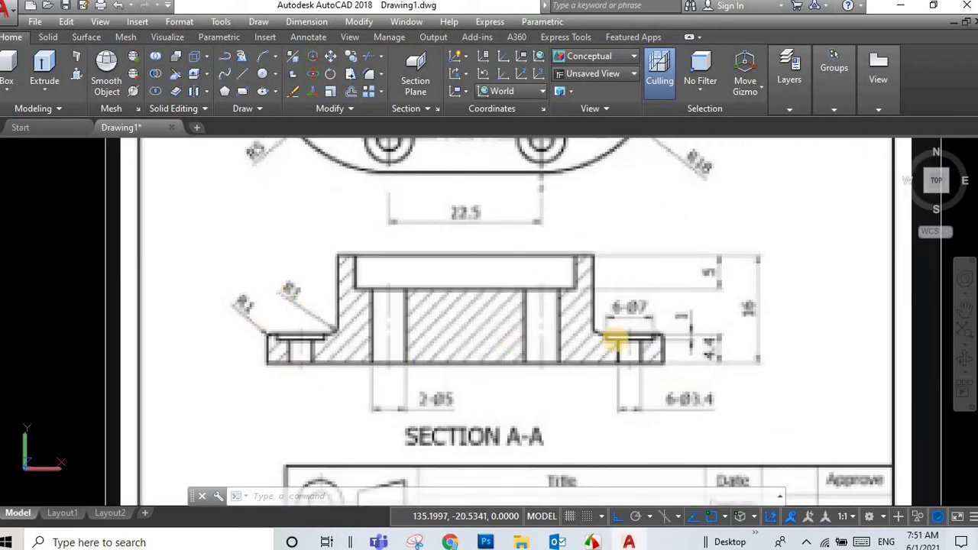
scroll(616, 338, down, 3)
scroll(623, 333, down, 2)
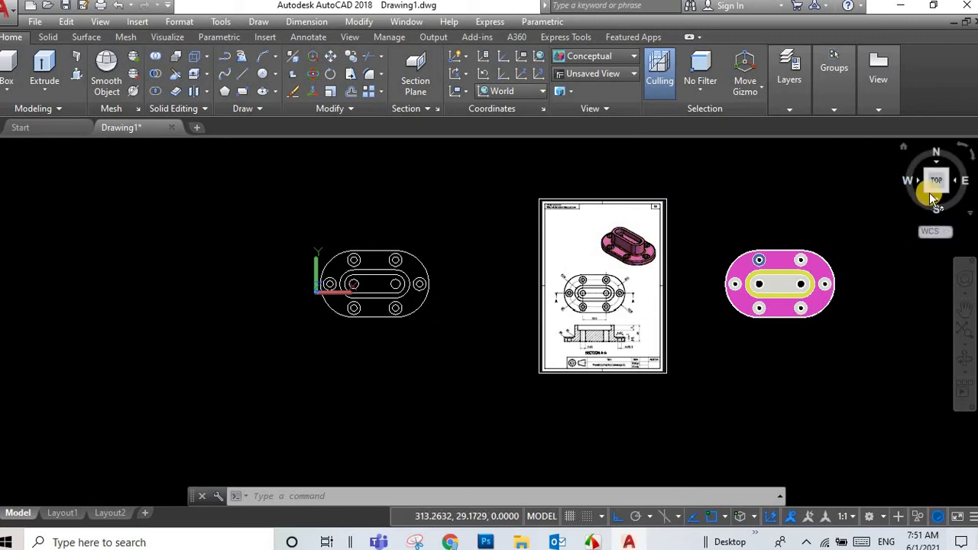
Step: Switch to an isometric view of the oval base, zoom in, and attempt an edge fillet, which fails
click(926, 193)
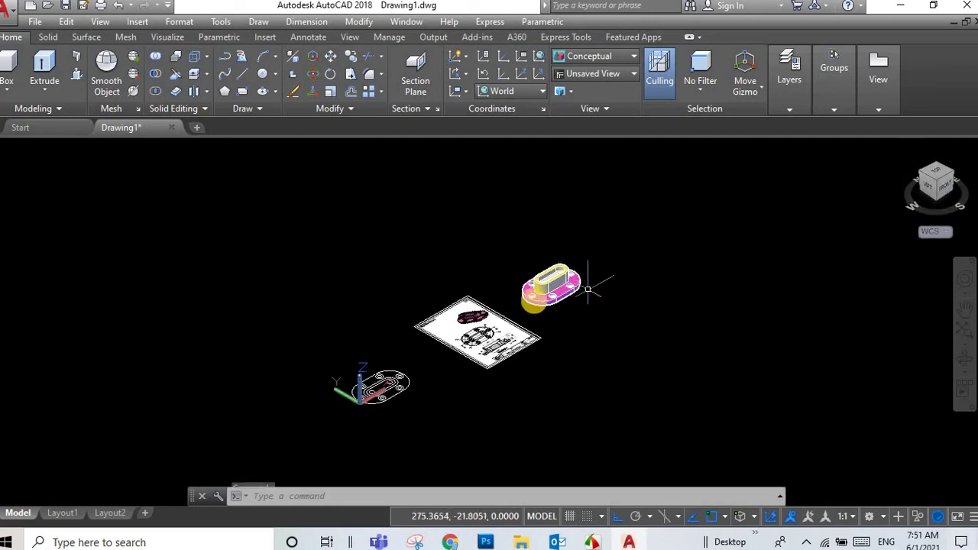
scroll(528, 292, up, 3)
scroll(525, 269, up, 1)
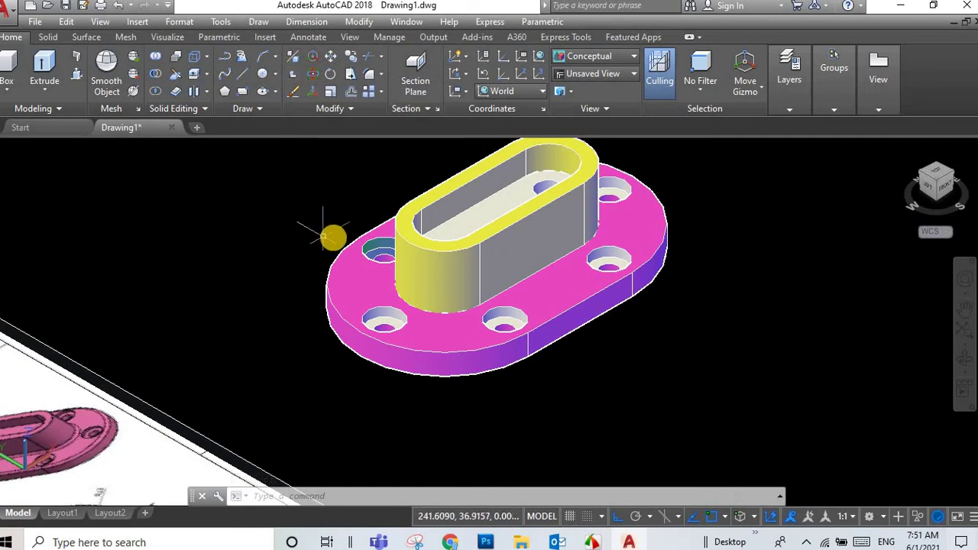
click(380, 73)
click(398, 96)
scroll(349, 393, down, 5)
scroll(458, 448, up, 3)
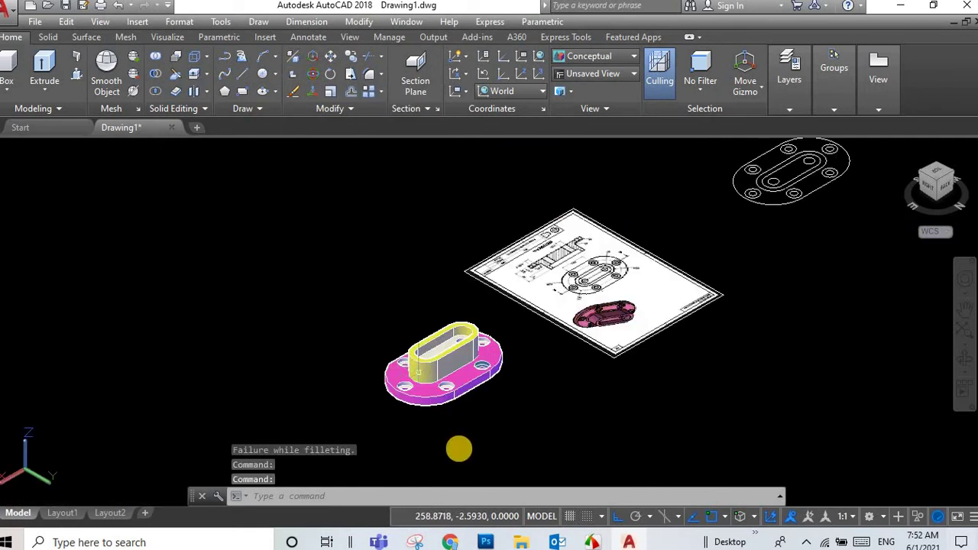
scroll(459, 447, up, 2)
scroll(459, 448, up, 3)
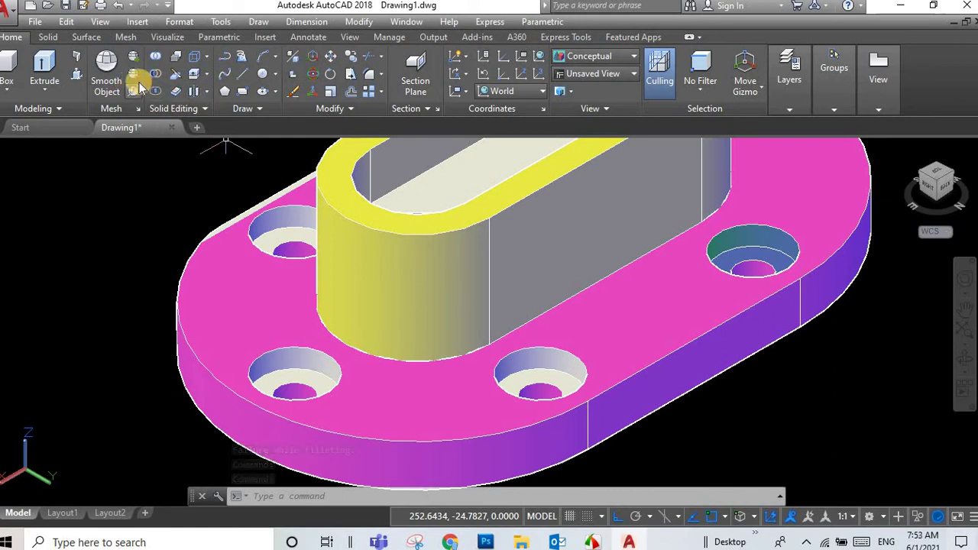
Step: Fillet the base plate's three top outer rim edges, including the front and right curves, with radius 1
click(383, 76)
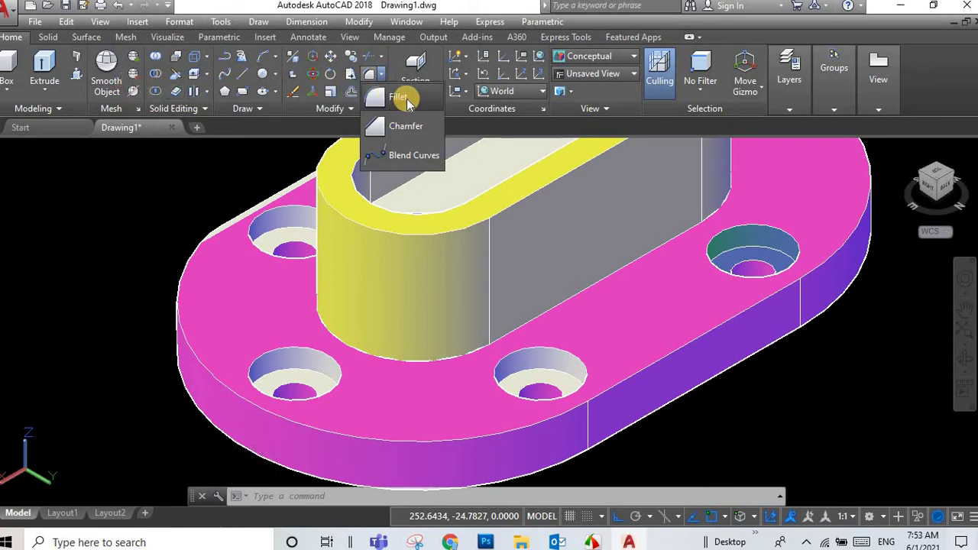
click(402, 96)
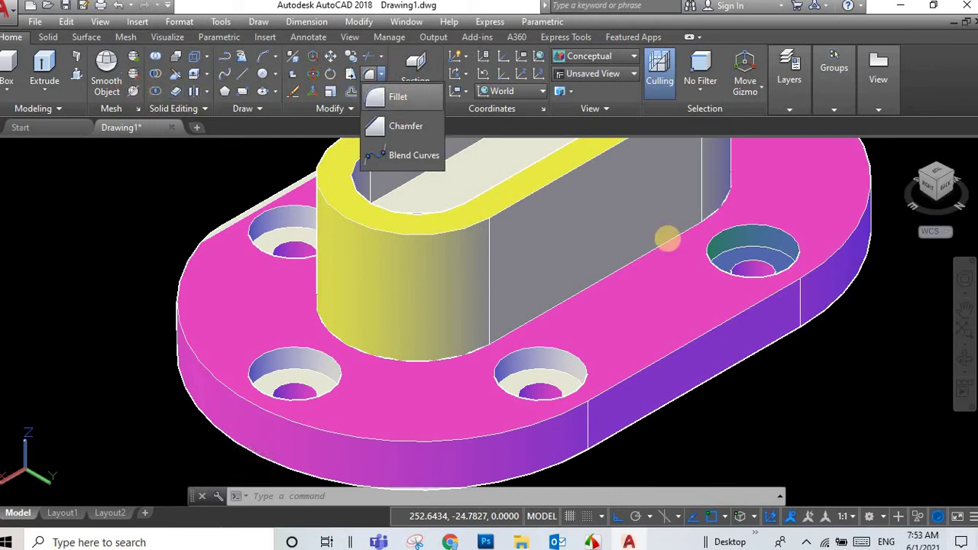
click(678, 350)
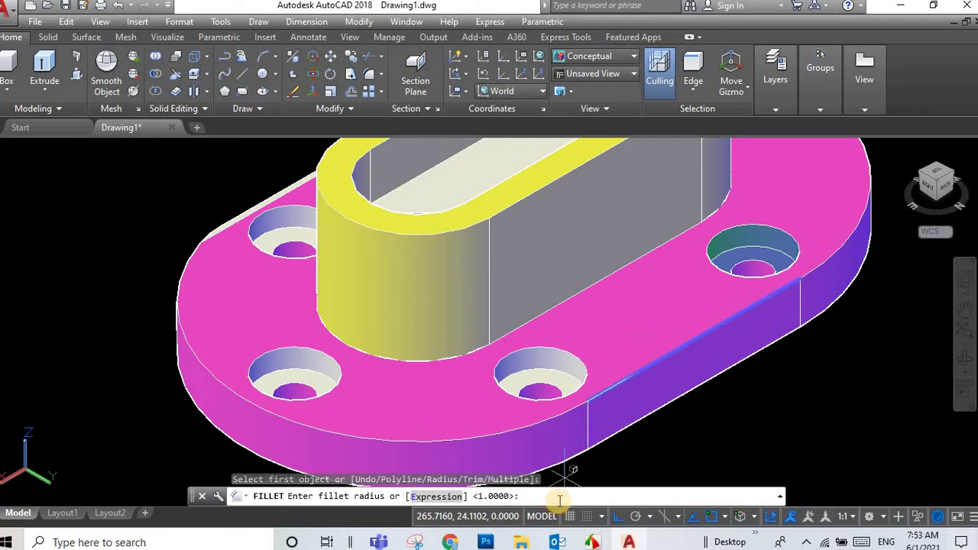
text(1)
key(Return)
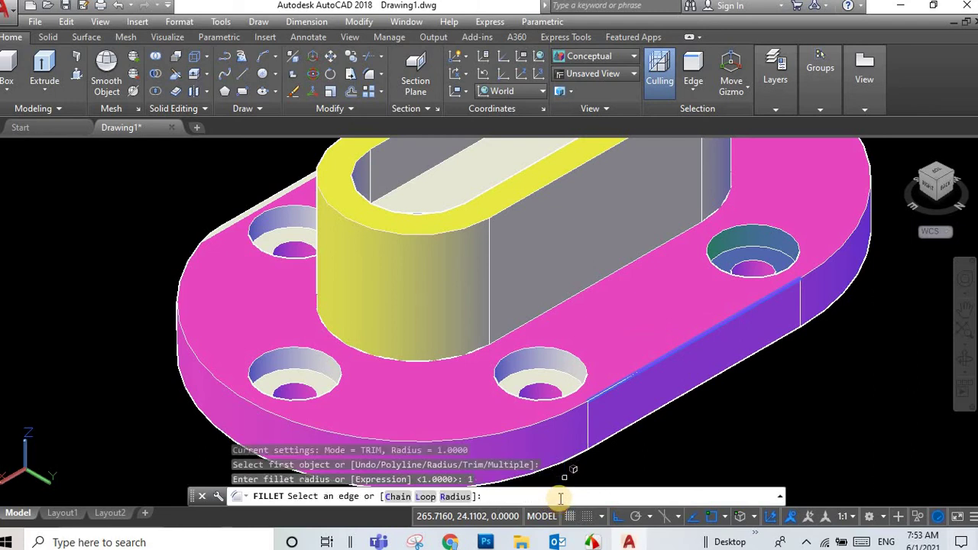
right_click(651, 388)
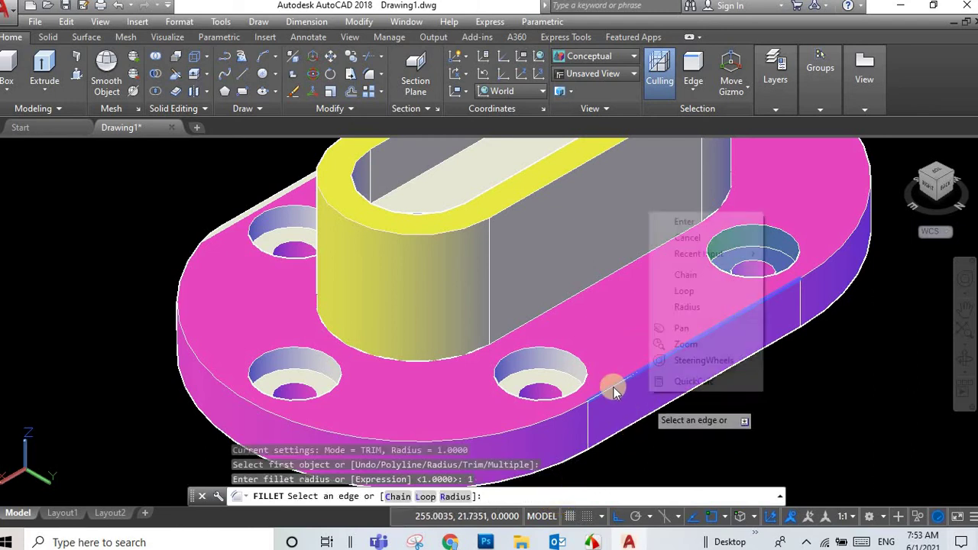
click(556, 413)
click(558, 414)
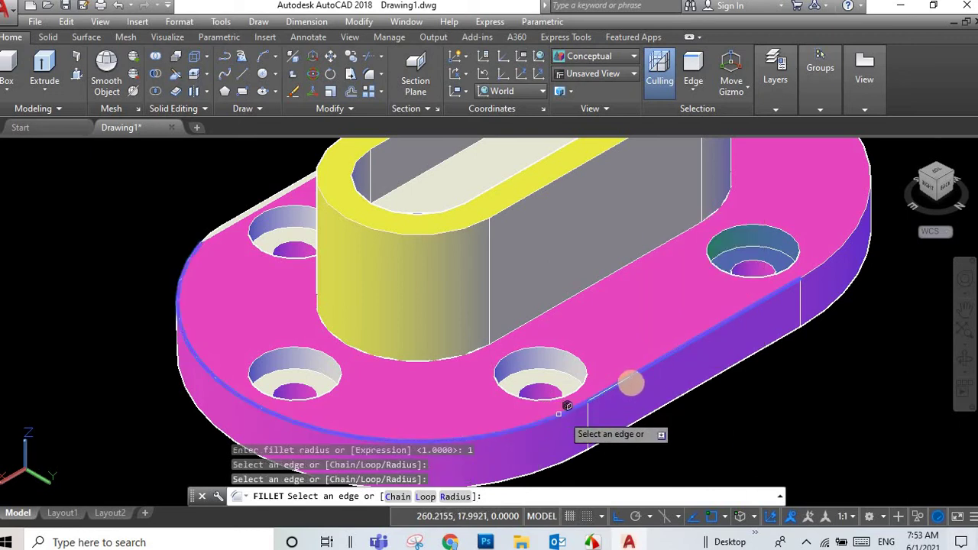
click(869, 211)
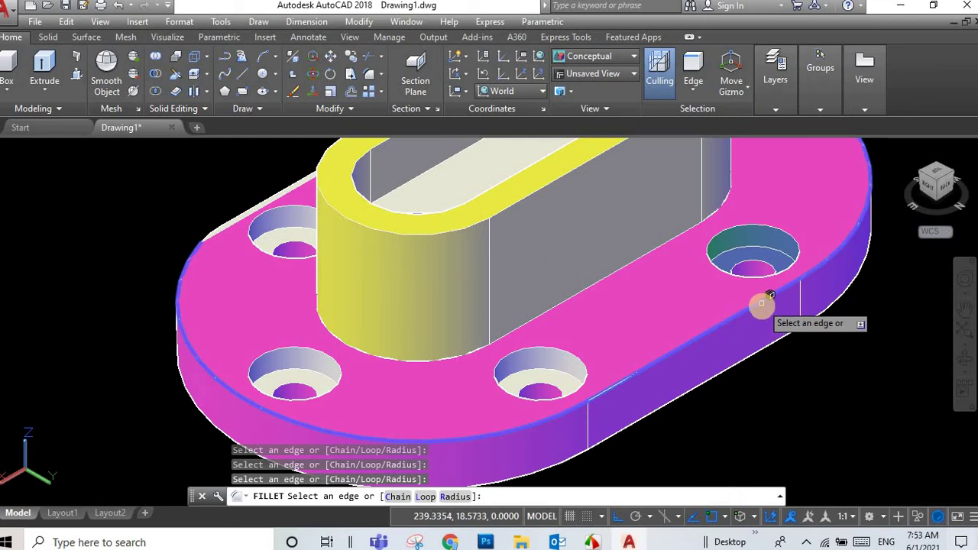
key(Return)
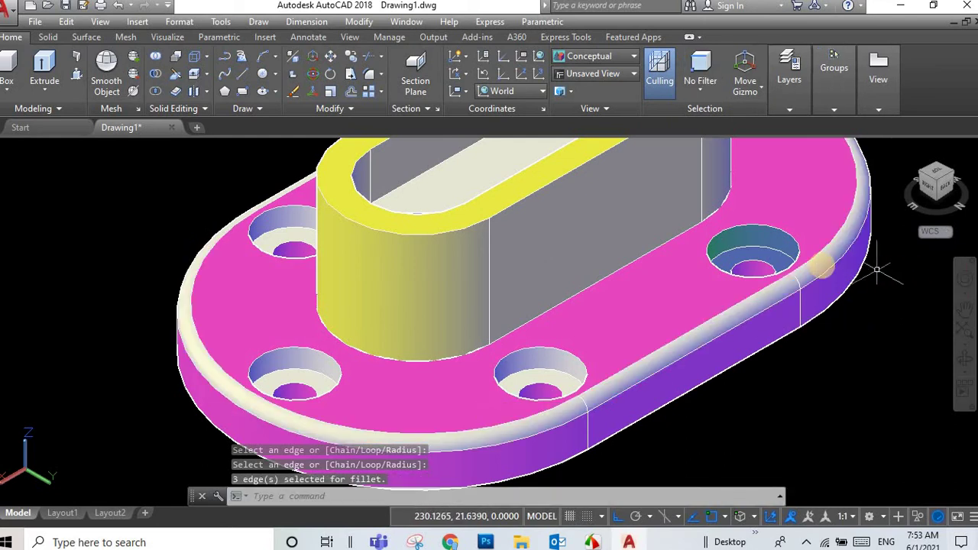
scroll(877, 269, down, 1)
scroll(848, 260, down, 2)
scroll(779, 248, up, 1)
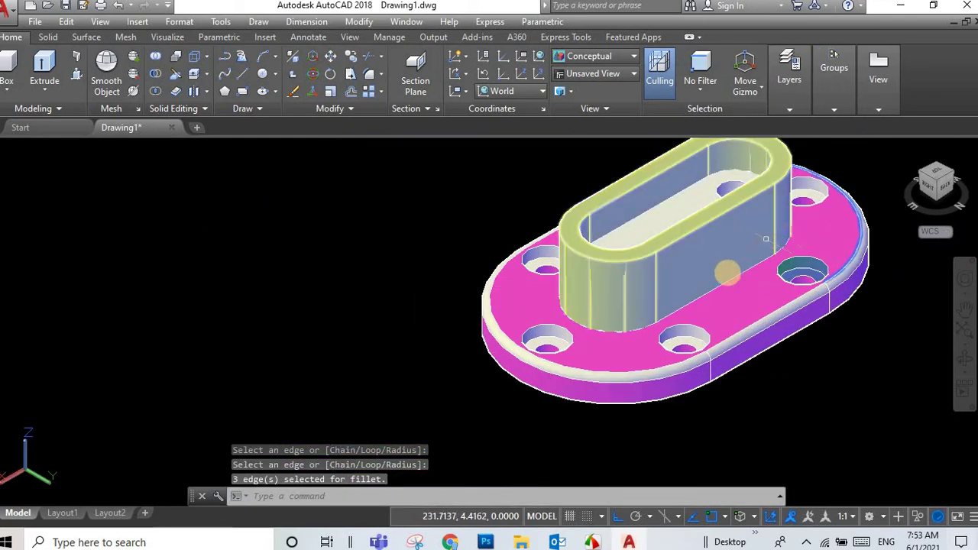
Step: Start a fillet on the edge where the boss meets the plate, then cancel it
scroll(727, 273, up, 3)
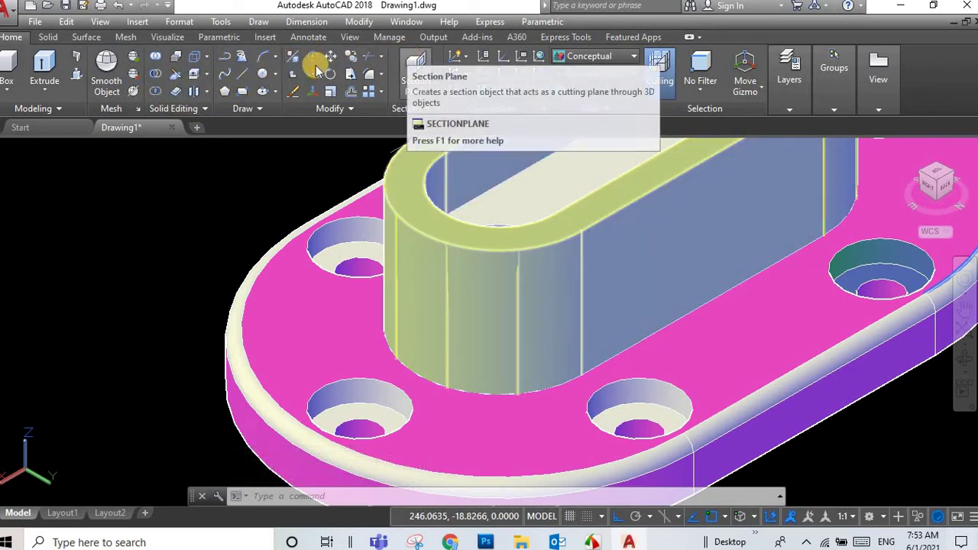
click(382, 75)
click(398, 96)
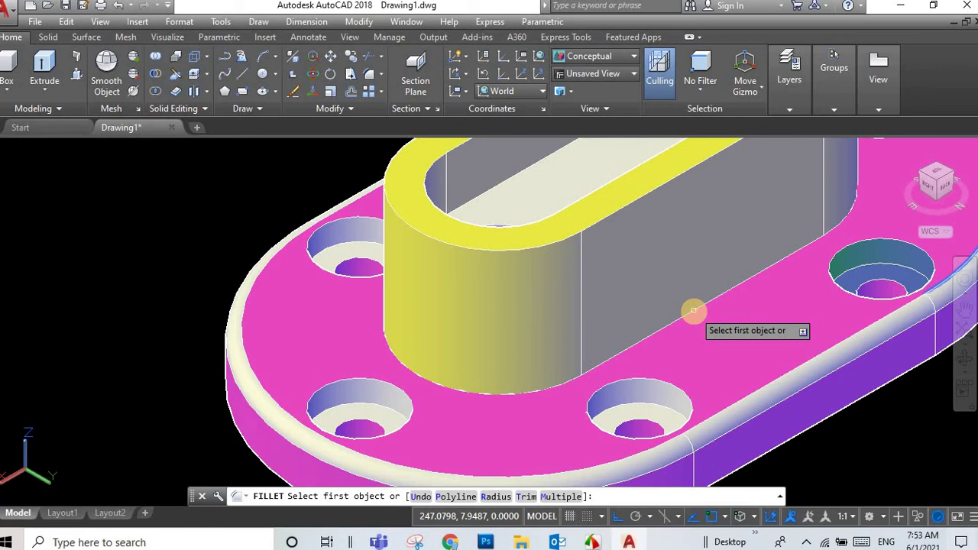
click(693, 310)
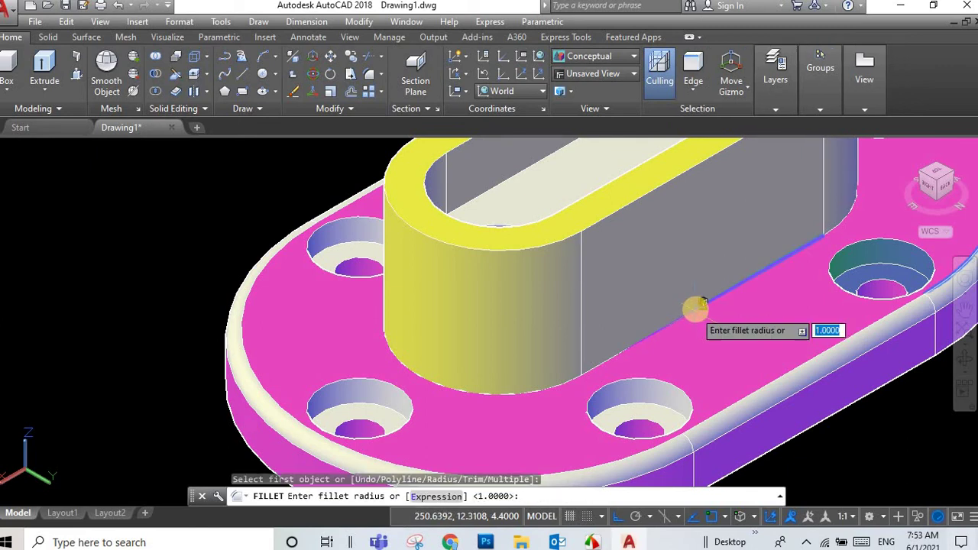
key(Escape)
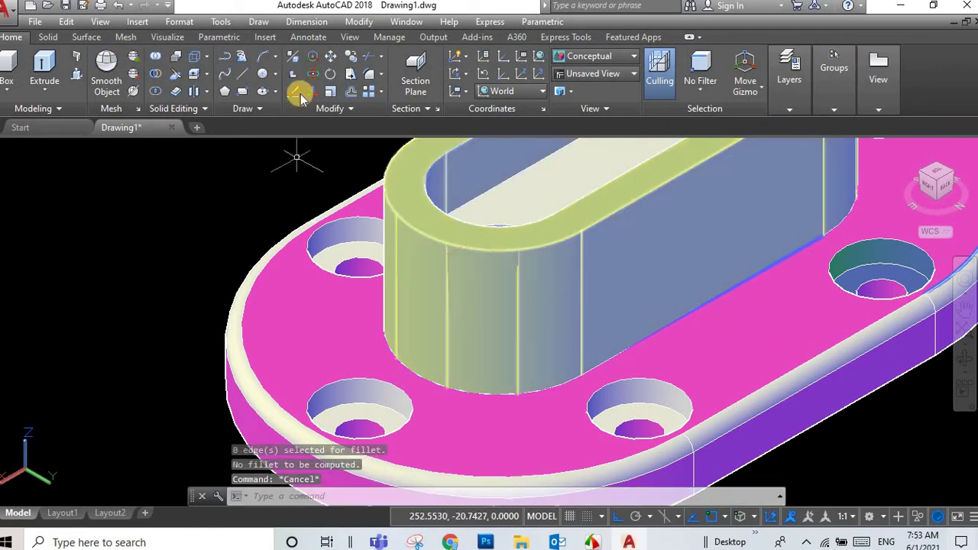
Step: Union the yellow boss with the base plate and check they form one solid
click(159, 55)
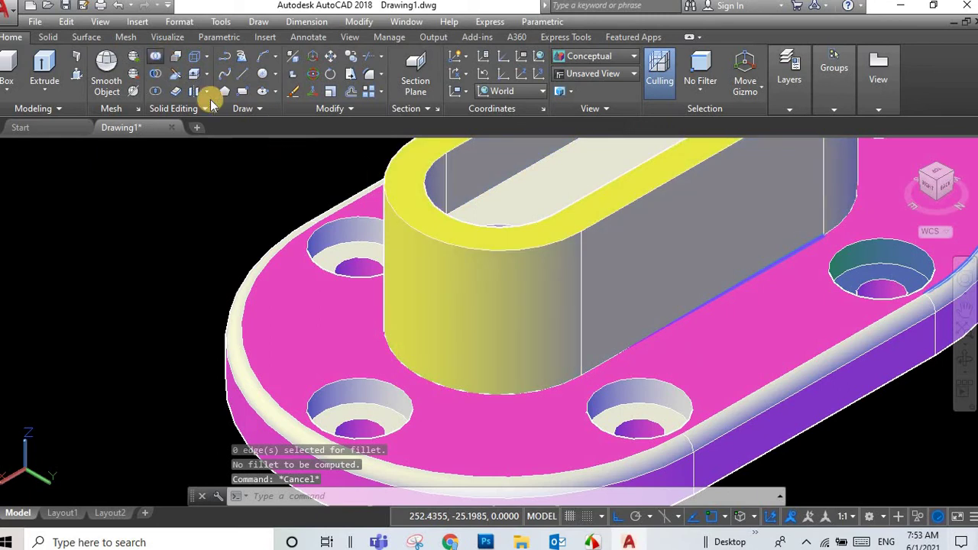
click(459, 285)
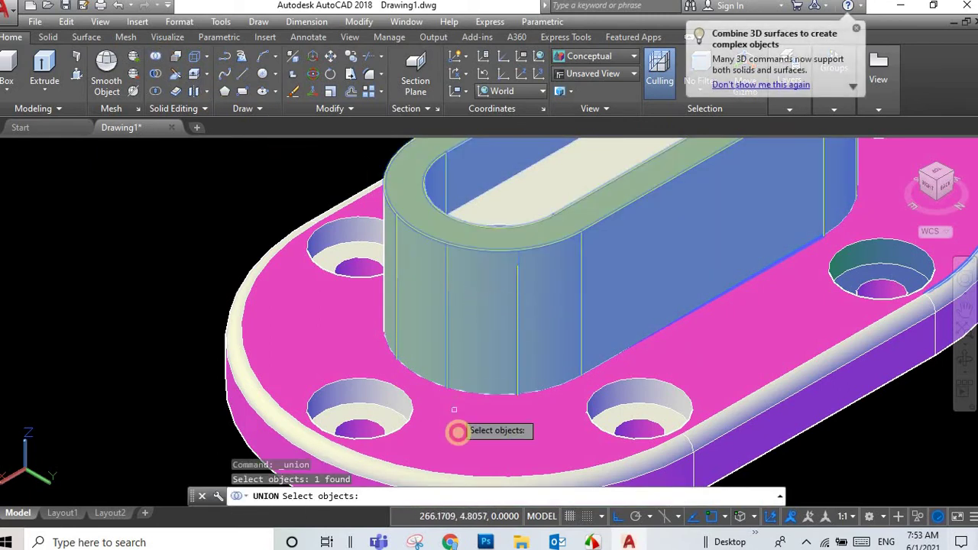
click(457, 432)
key(Return)
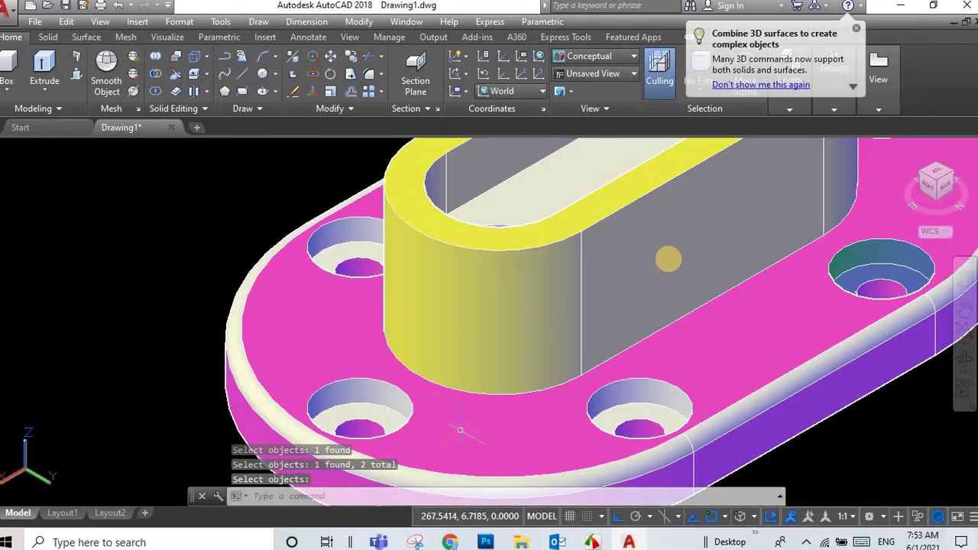
click(668, 258)
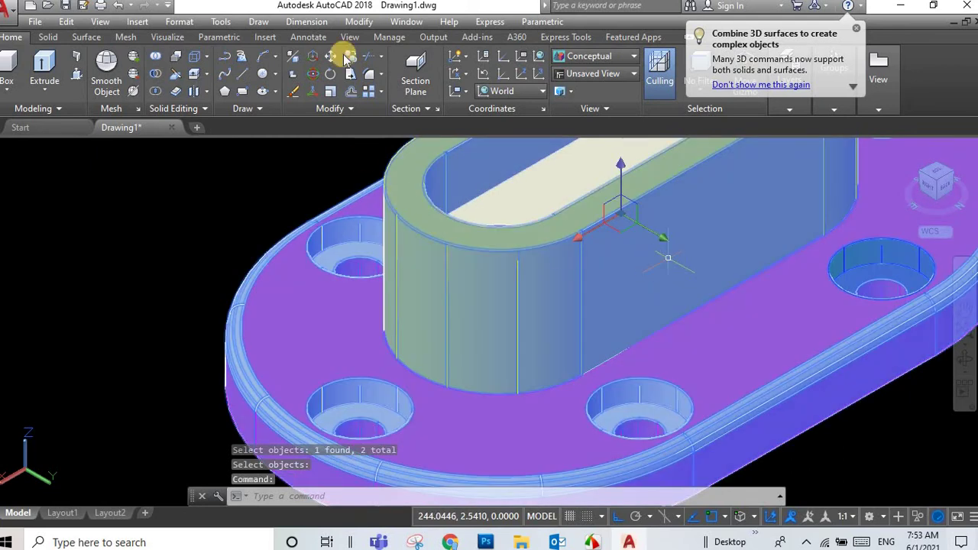
key(Escape)
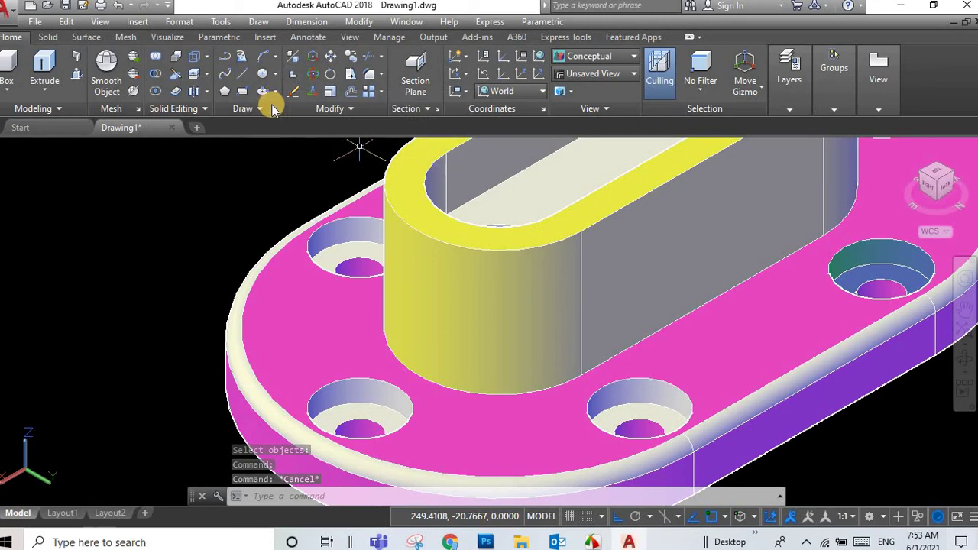
Step: Fillet three base edges of the boss on the merged solid with radius 1
click(381, 75)
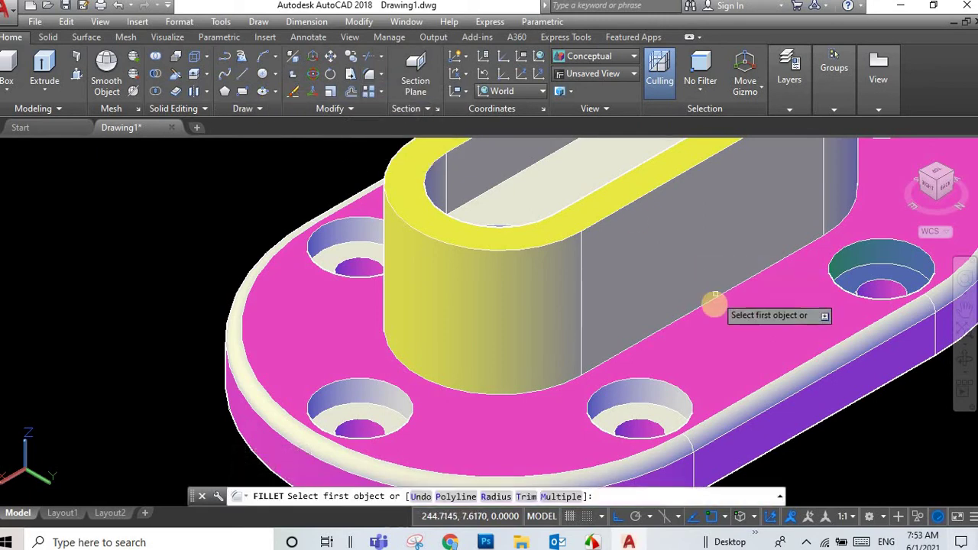
click(712, 296)
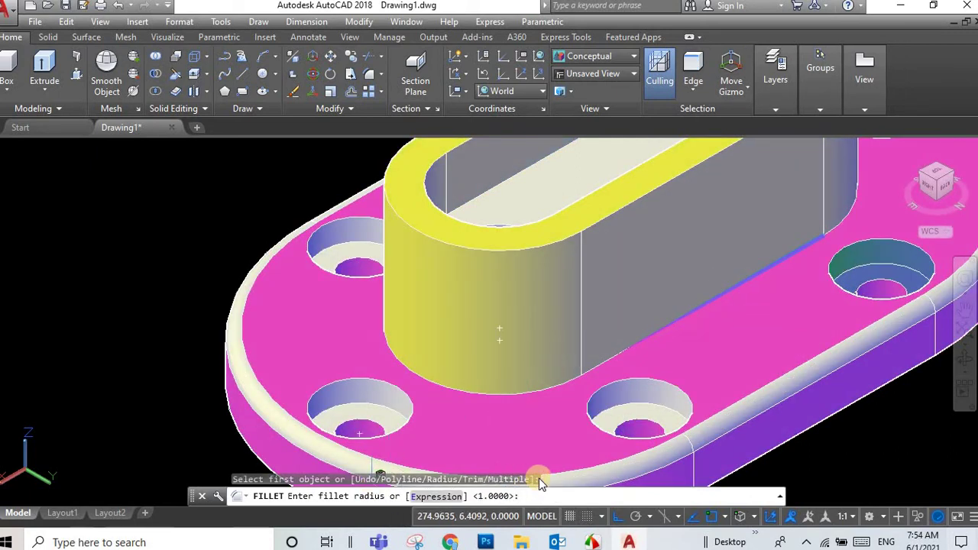
key(Return)
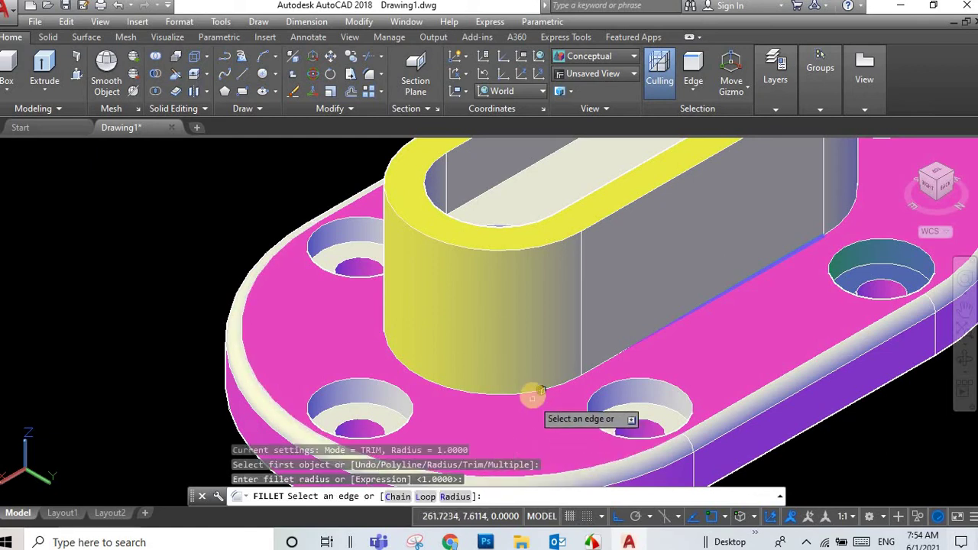
click(532, 392)
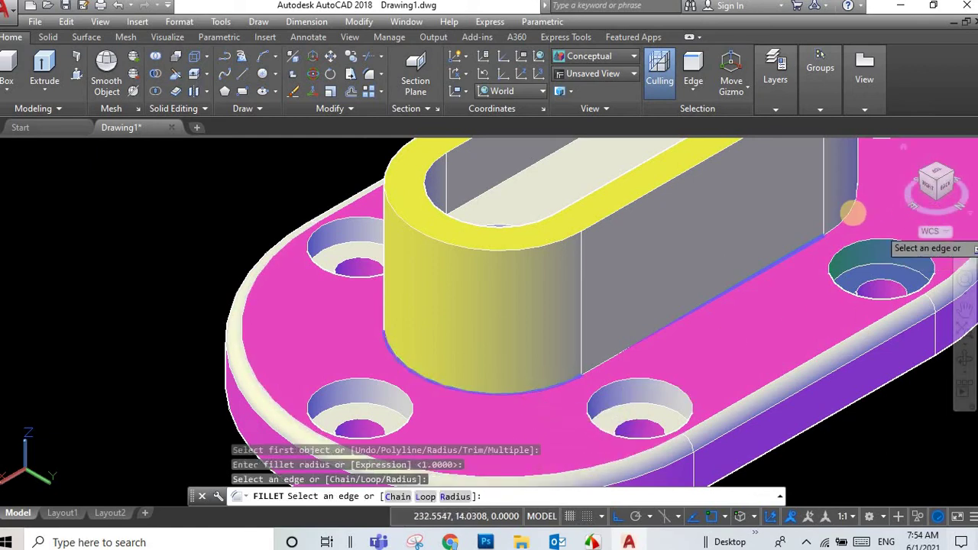
click(852, 213)
click(801, 256)
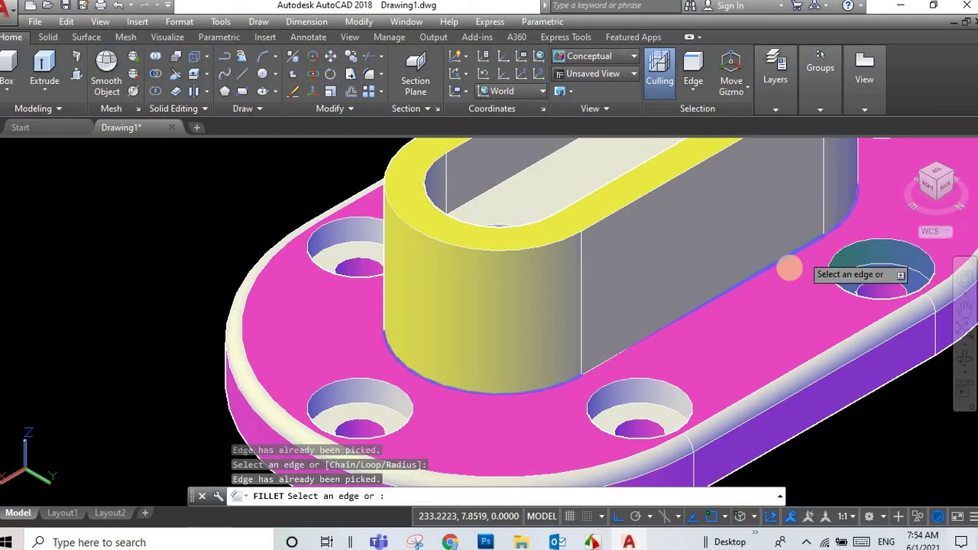
key(Return)
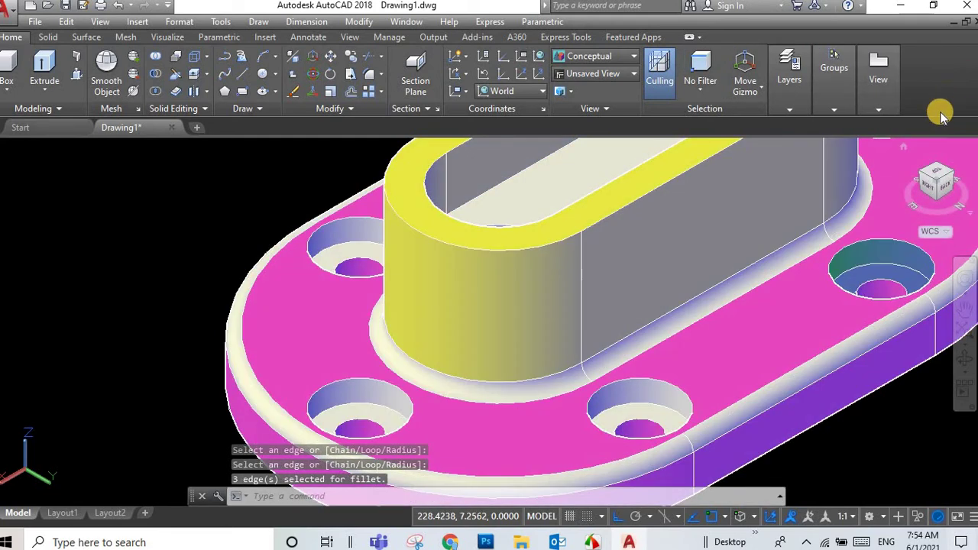
Step: Fillet the remaining boss edge with the default radius of 1
click(938, 169)
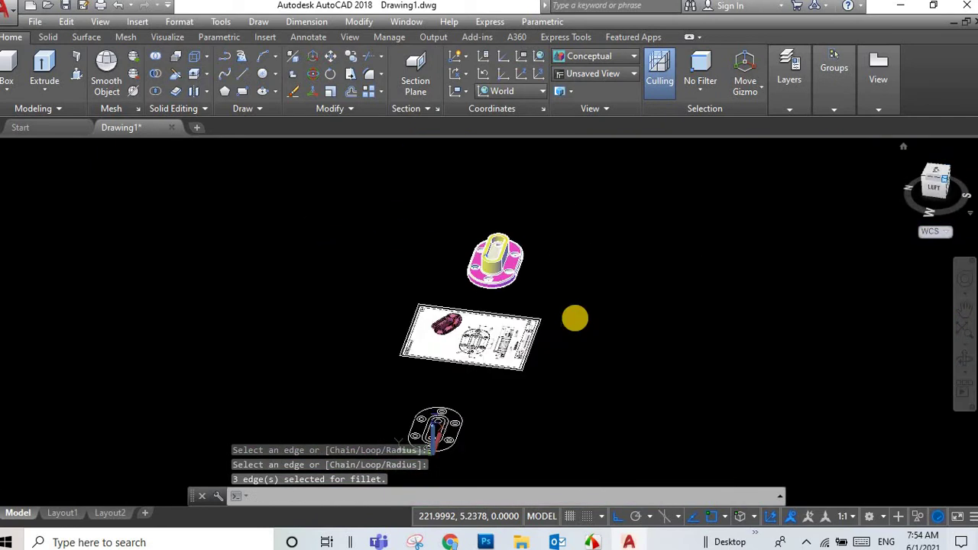
scroll(555, 302, up, 3)
scroll(555, 275, up, 2)
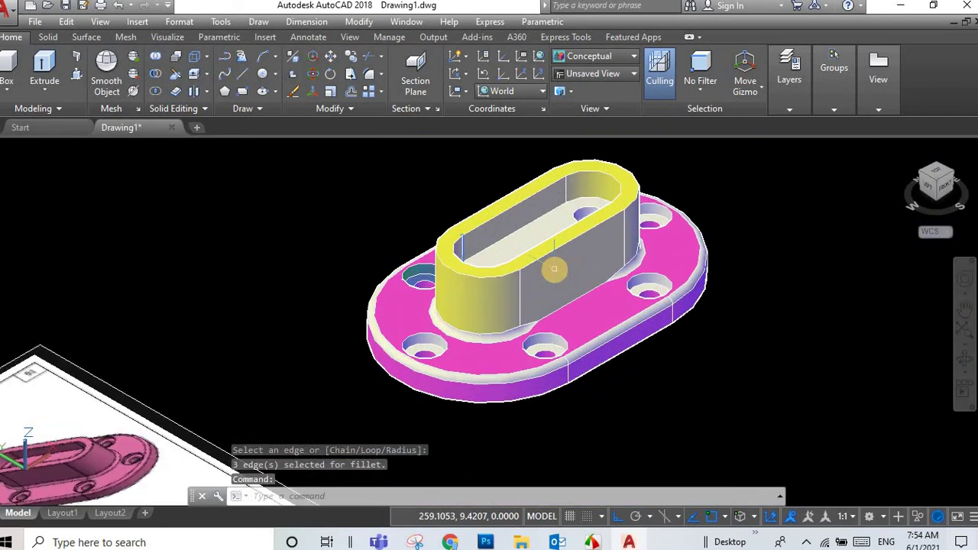
scroll(555, 269, up, 2)
scroll(554, 269, up, 3)
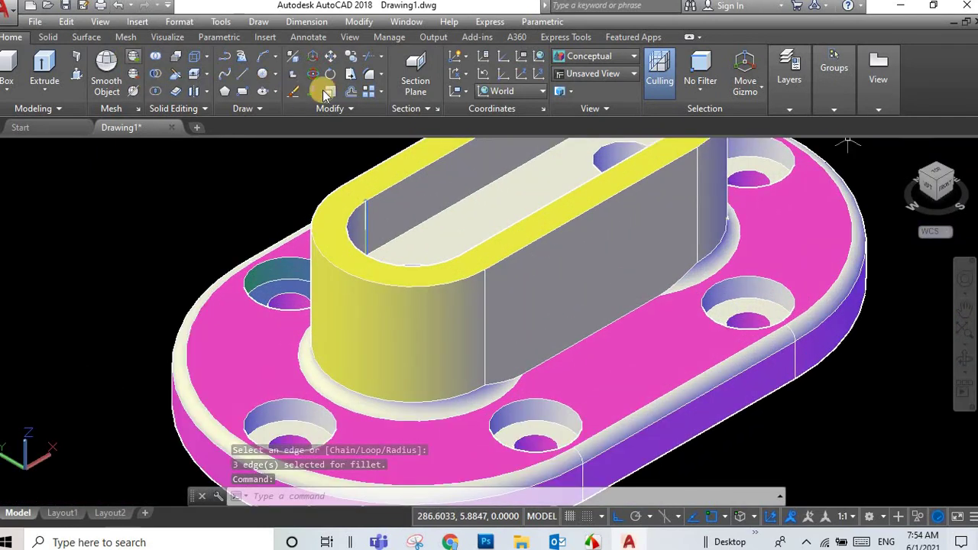
click(380, 75)
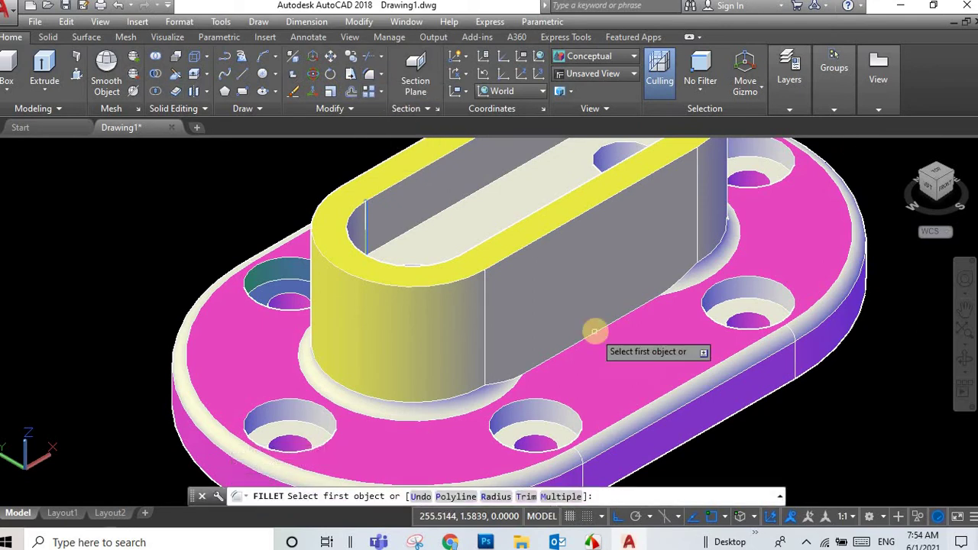
click(594, 331)
key(Return)
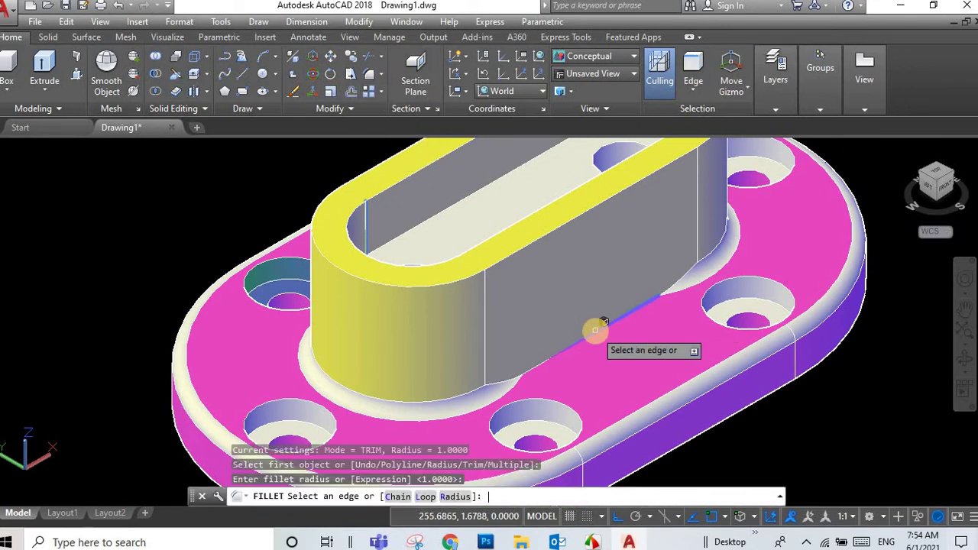
key(Return)
scroll(570, 334, down, 3)
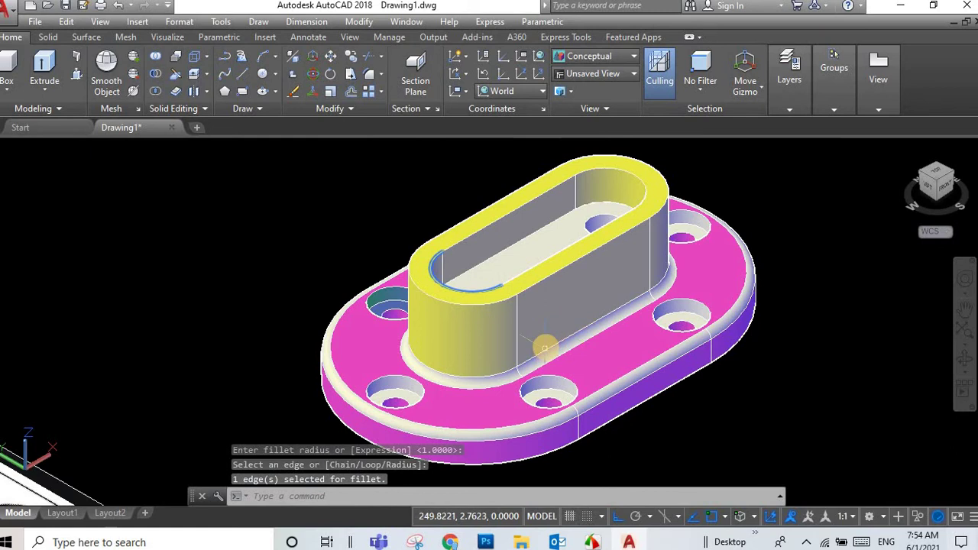
scroll(544, 348, down, 2)
click(834, 109)
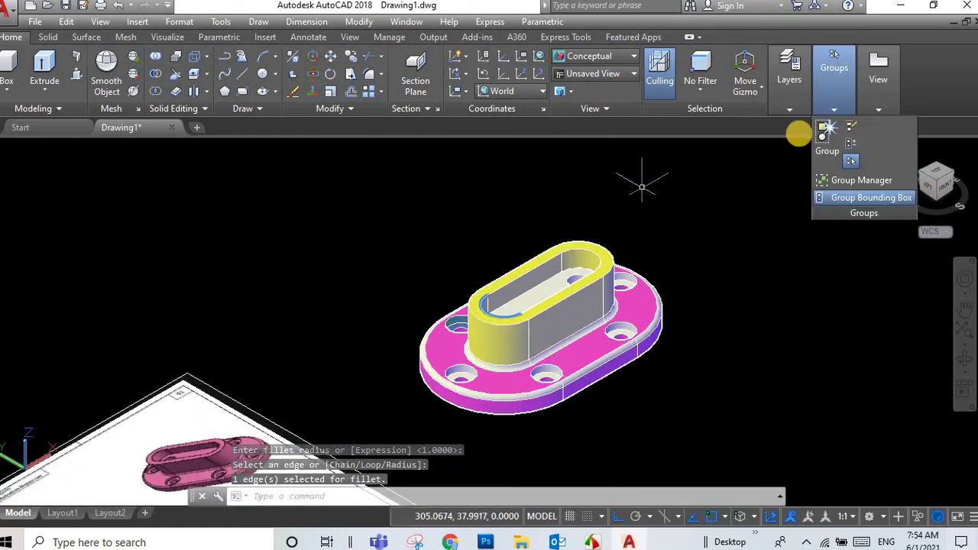
Step: Turn on the axe layer so the red dashed centre axes appear, then clear the grips
click(792, 81)
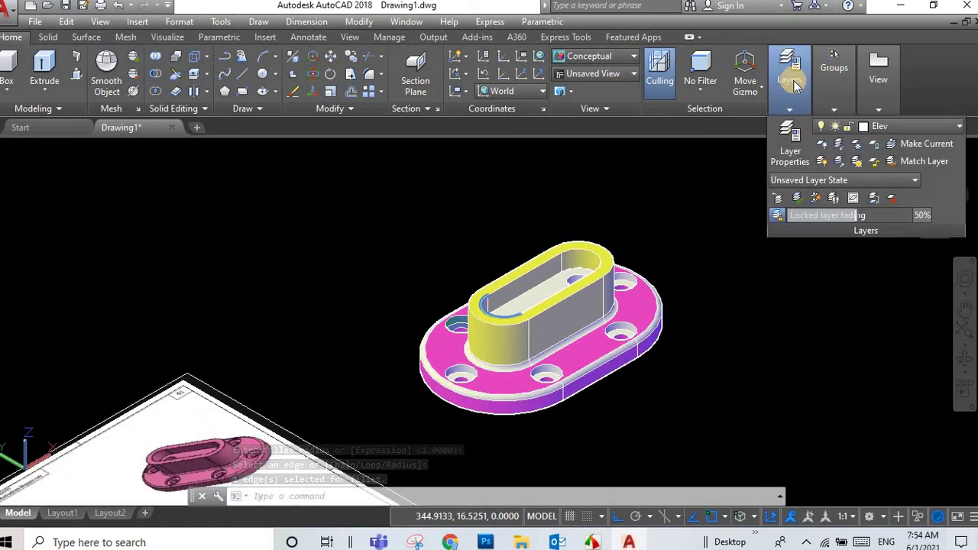
click(869, 126)
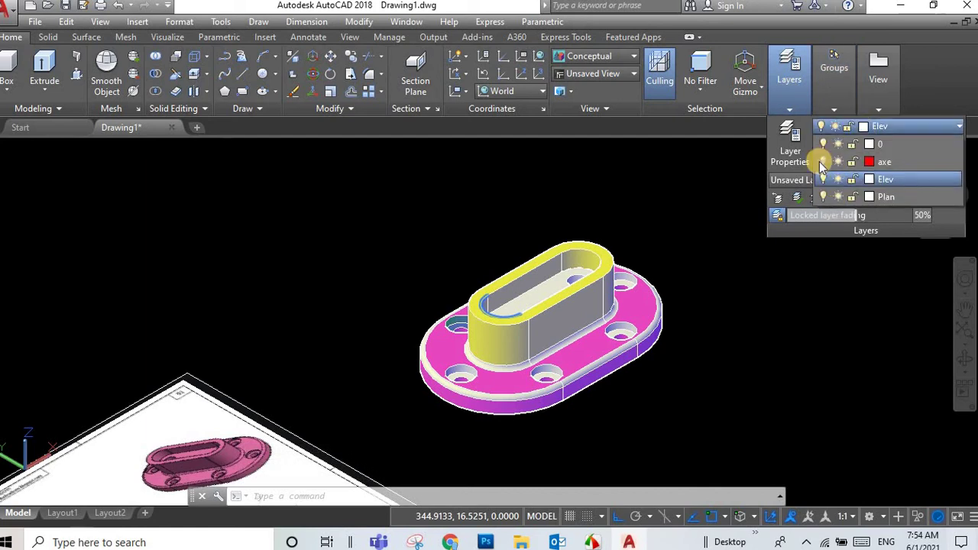
click(823, 161)
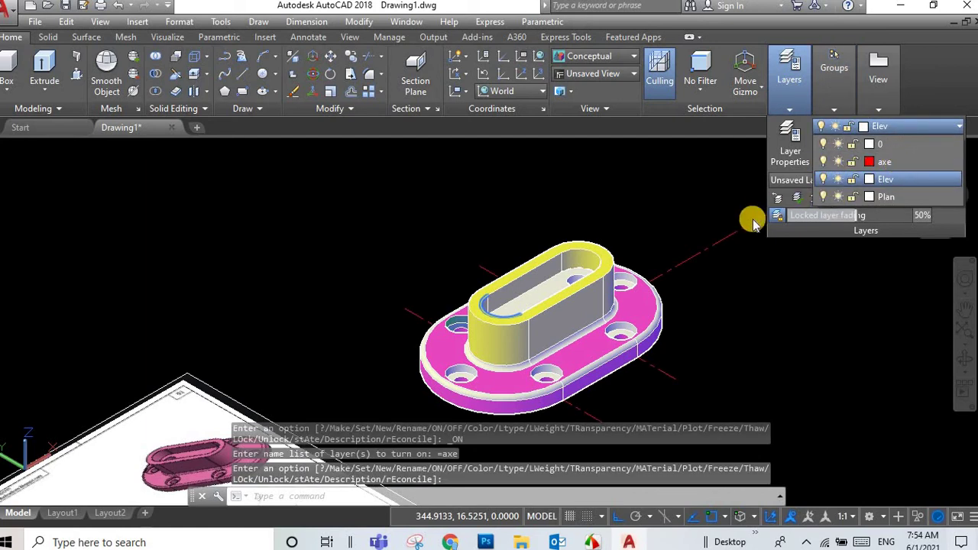
scroll(707, 294, down, 3)
scroll(703, 302, up, 2)
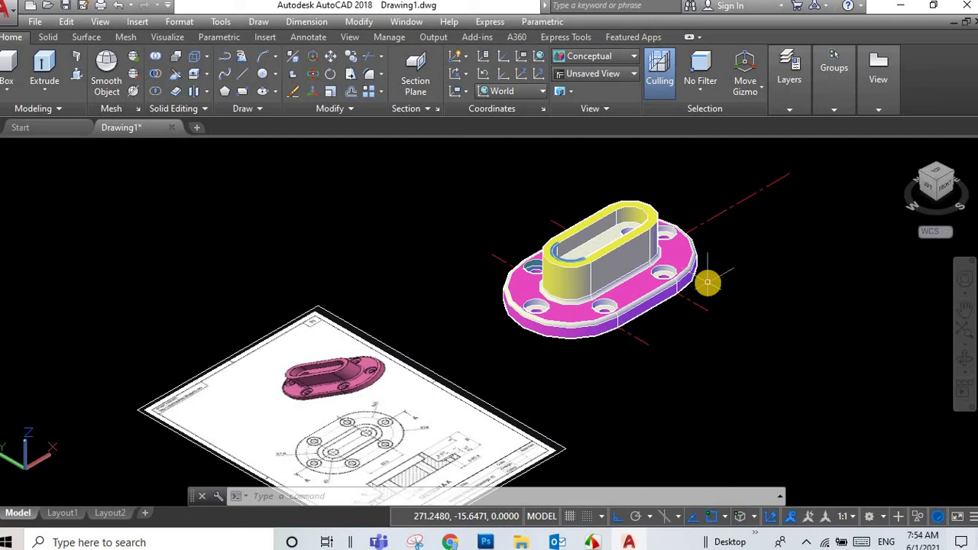
scroll(646, 312, up, 2)
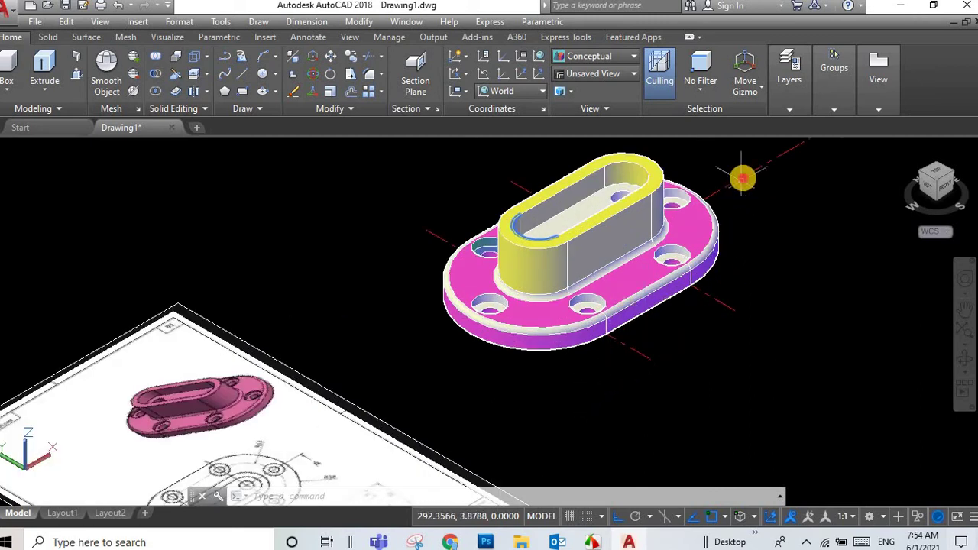
mouse_move(742, 176)
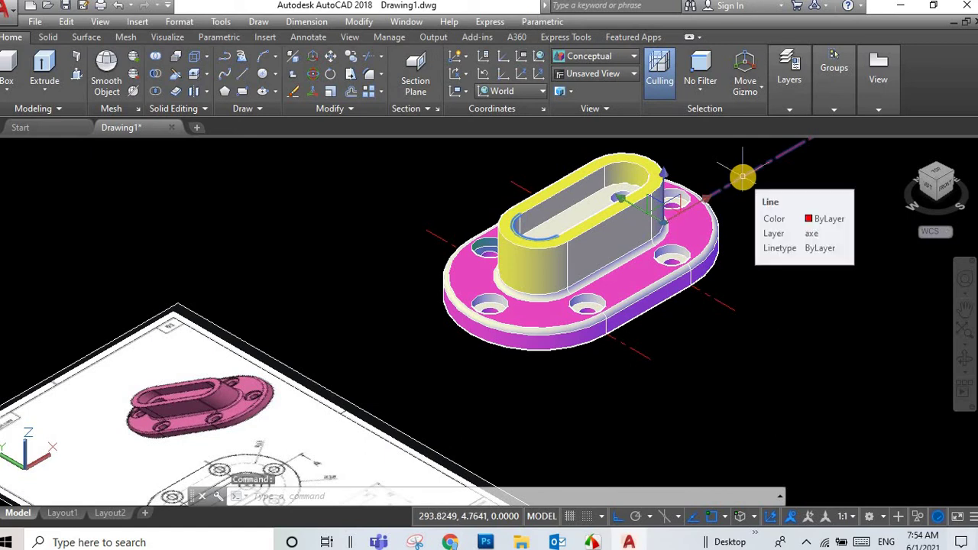
key(Escape)
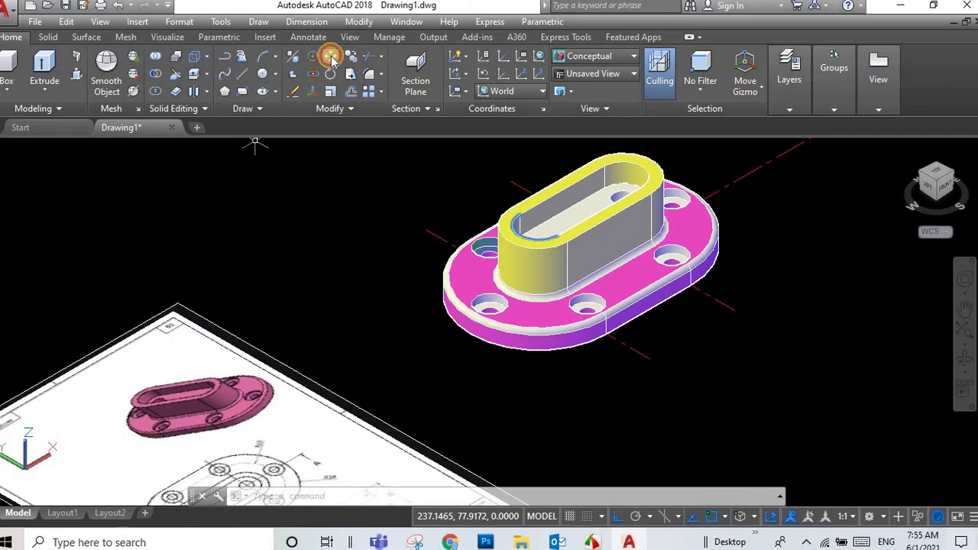
click(676, 278)
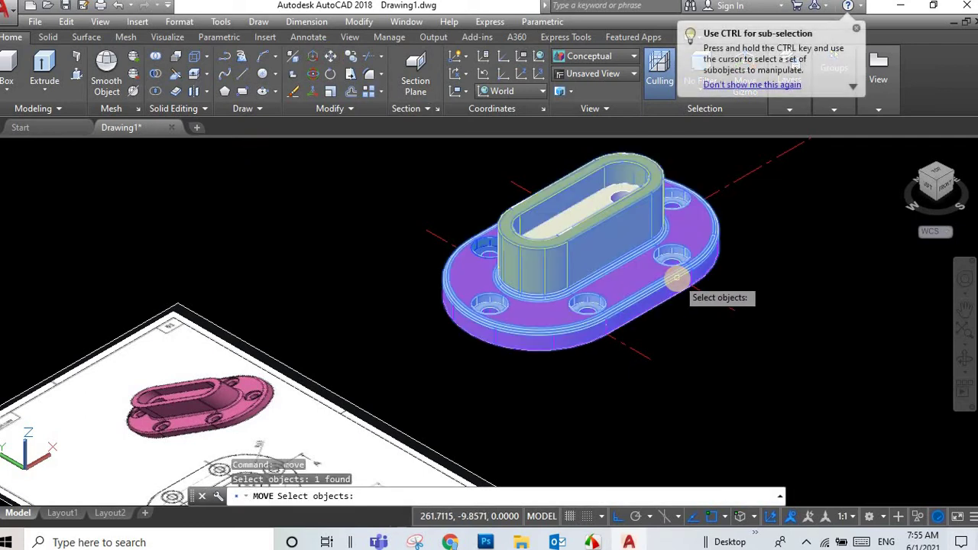
key(Return)
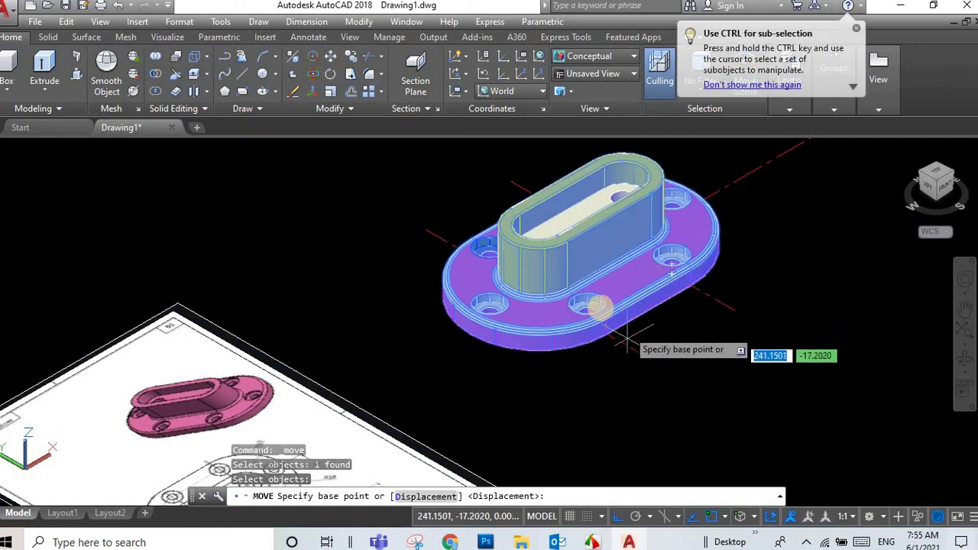
click(587, 305)
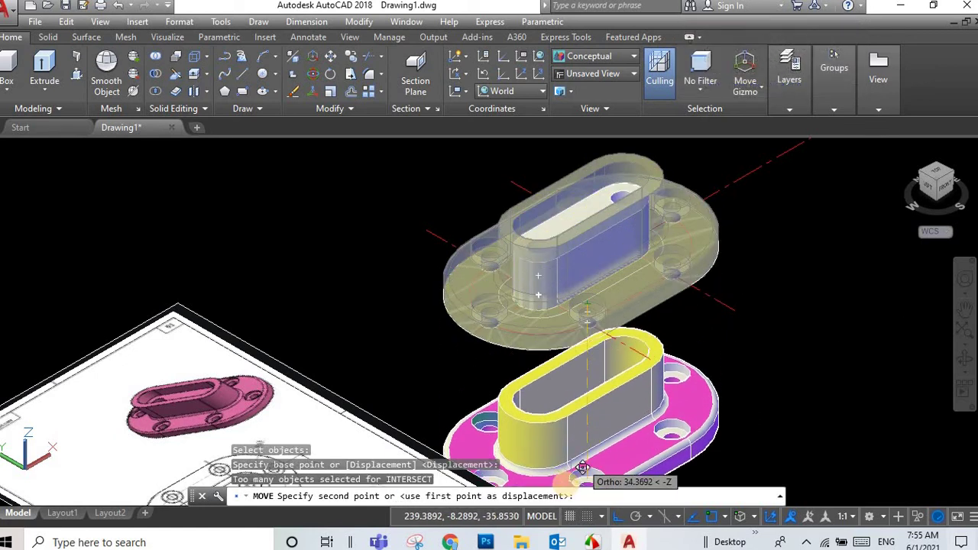
text(4.4)
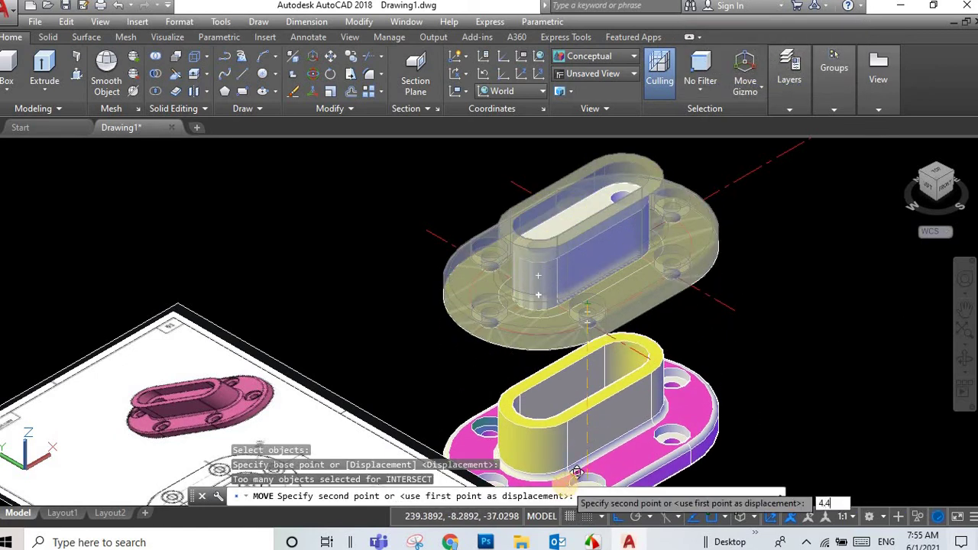
key(Return)
scroll(553, 365, up, 2)
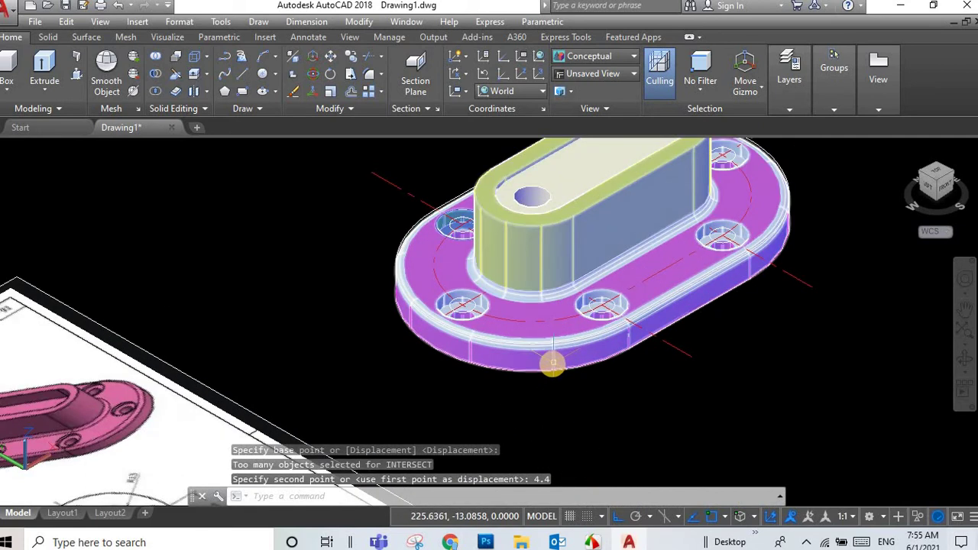
scroll(552, 364, down, 2)
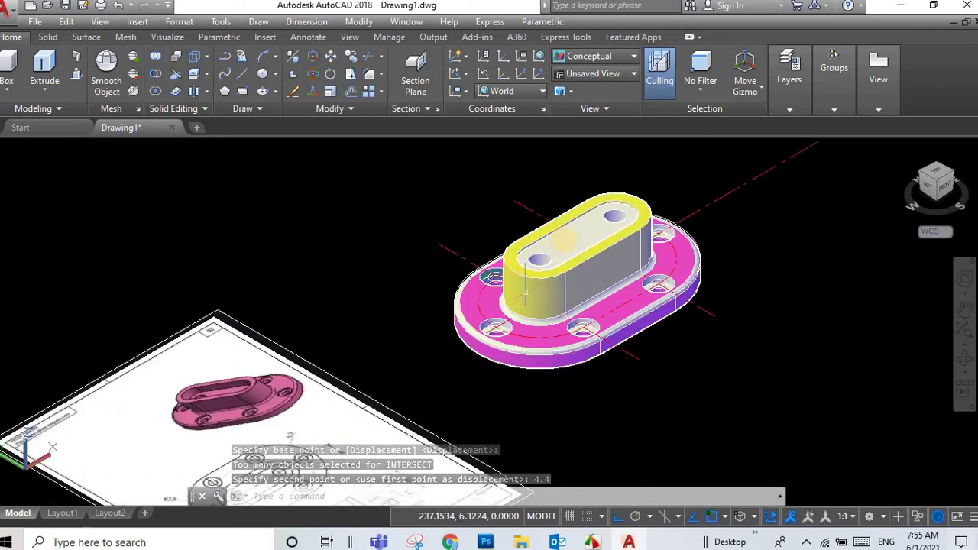
text(u)
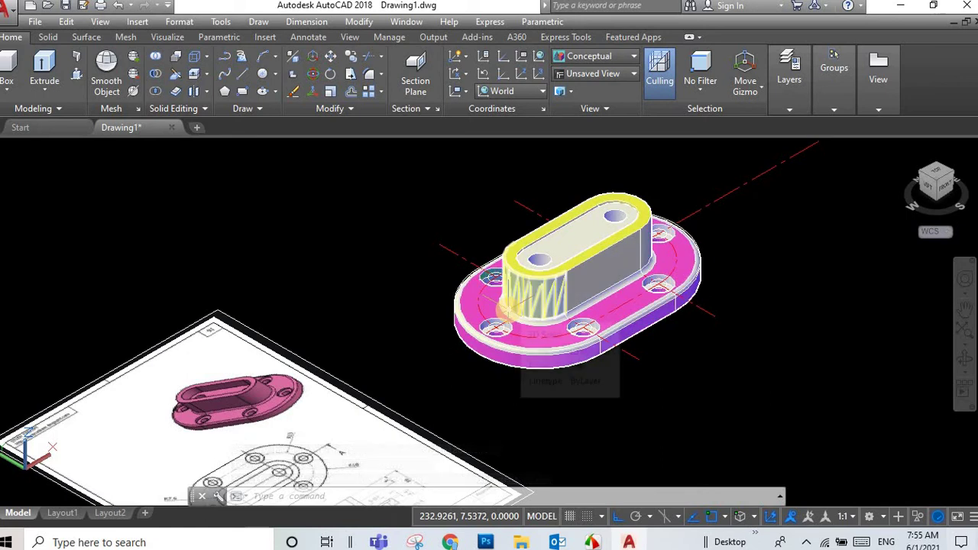
key(Return)
text(u)
key(Return)
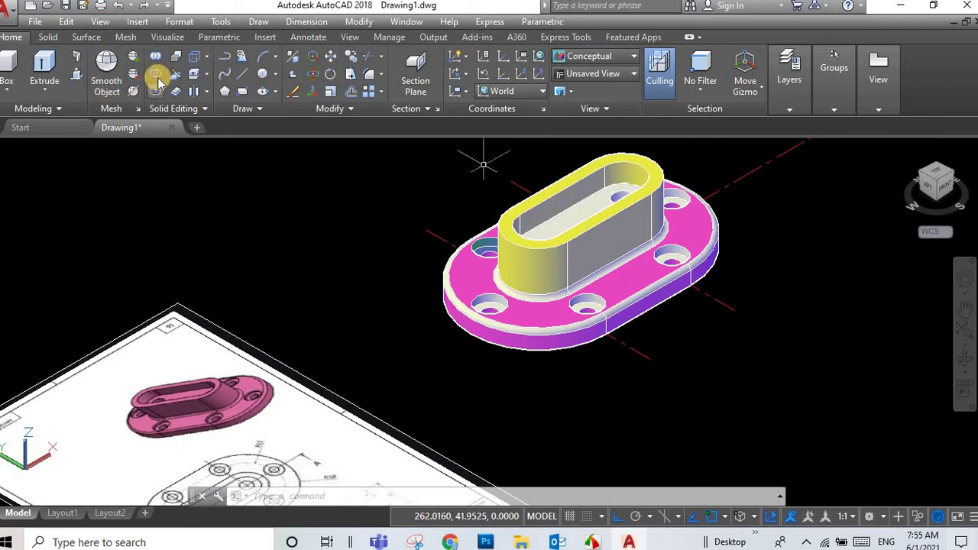
Step: Union the slot boss and oval base into one solid
click(296, 92)
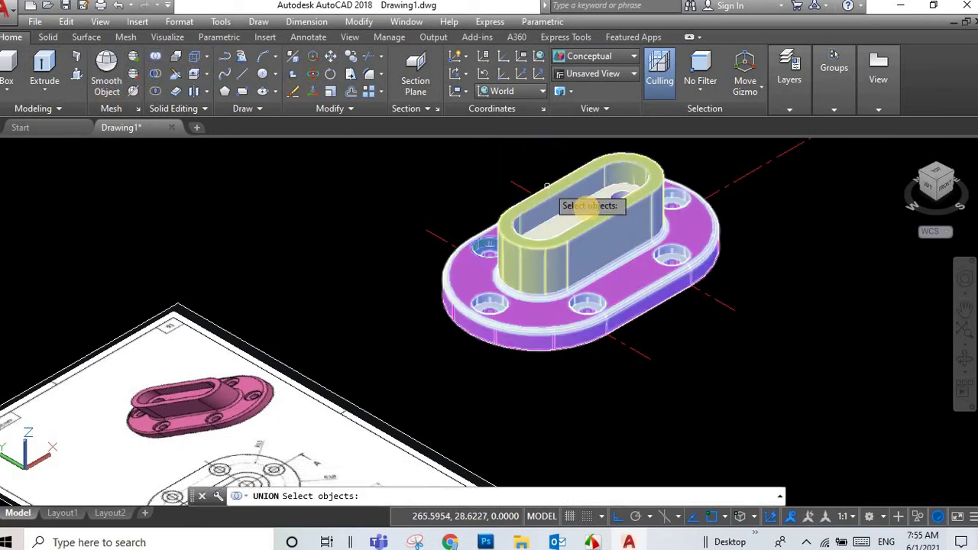
click(582, 206)
click(557, 195)
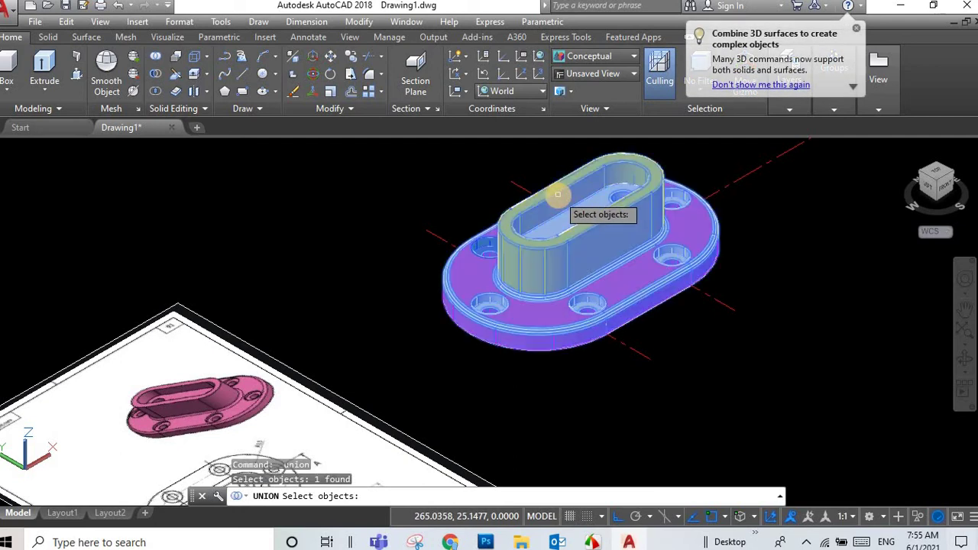
right_click(426, 185)
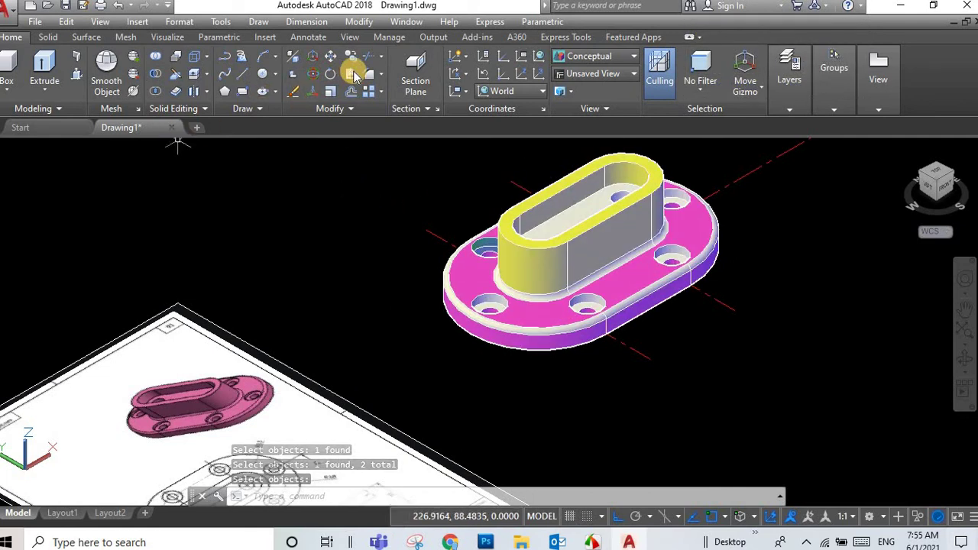
Step: Move the merged flange solid 4.4 units down
click(331, 60)
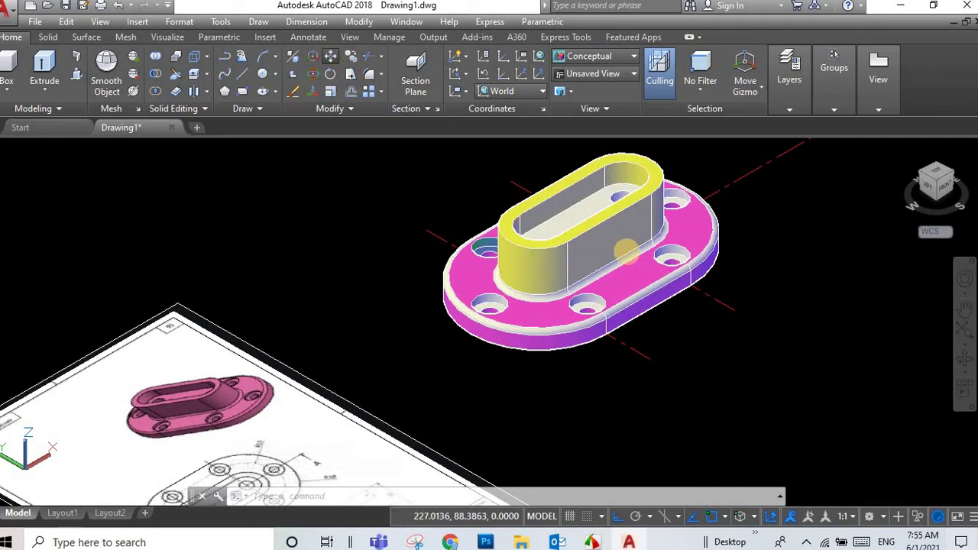
click(630, 255)
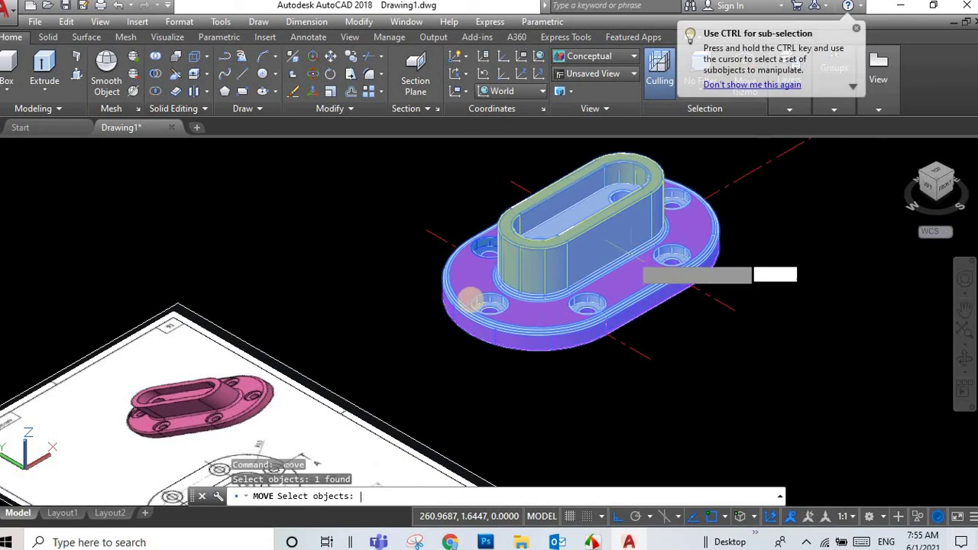
key(Return)
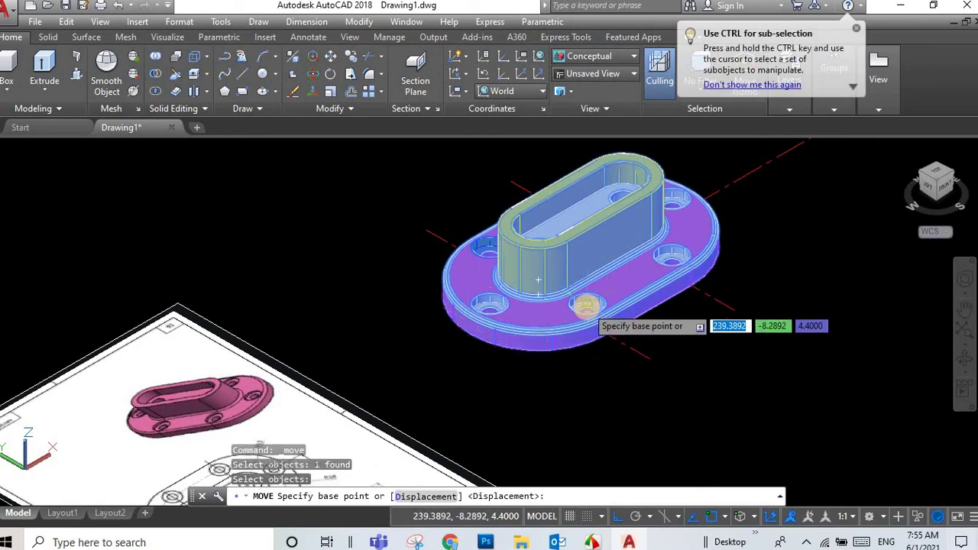
click(587, 304)
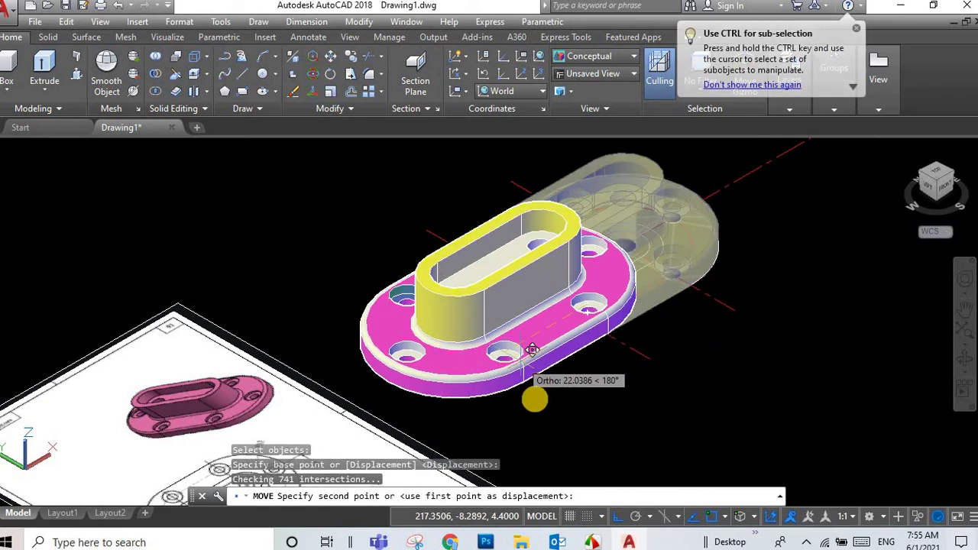
text(4.4)
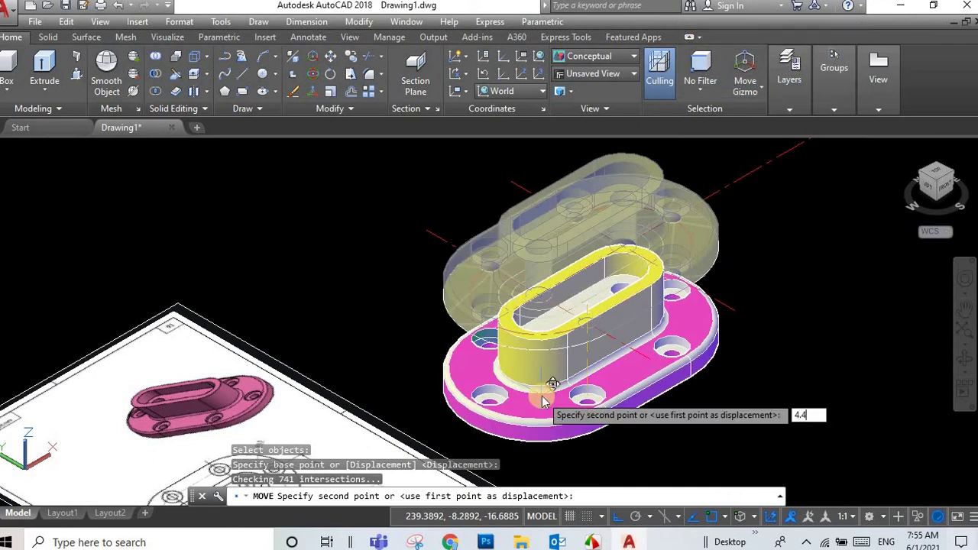
key(Return)
Step: Zoom and pan so the 3D flange fills the view with the 2D sheet at lower left
scroll(646, 312, up, 2)
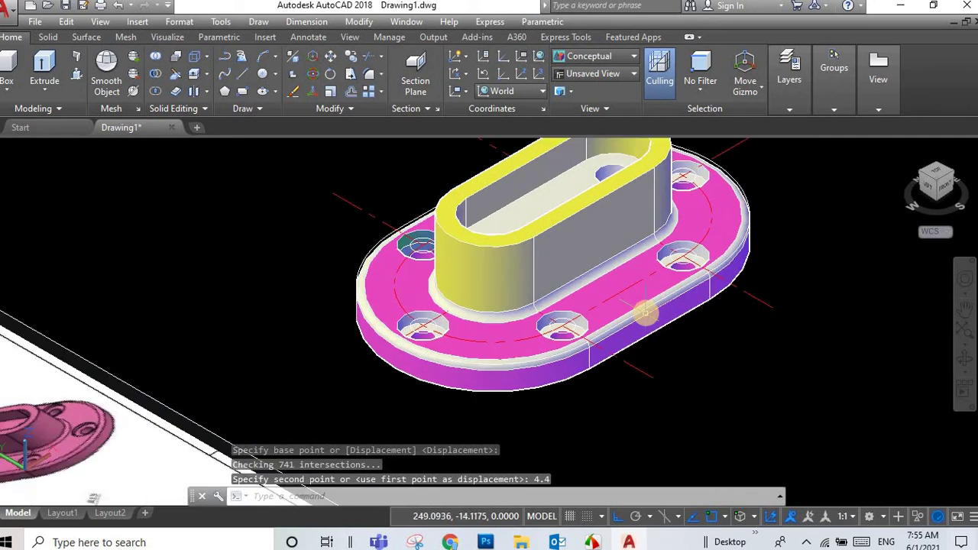
scroll(646, 312, up, 1)
scroll(565, 176, down, 2)
scroll(566, 175, up, 1)
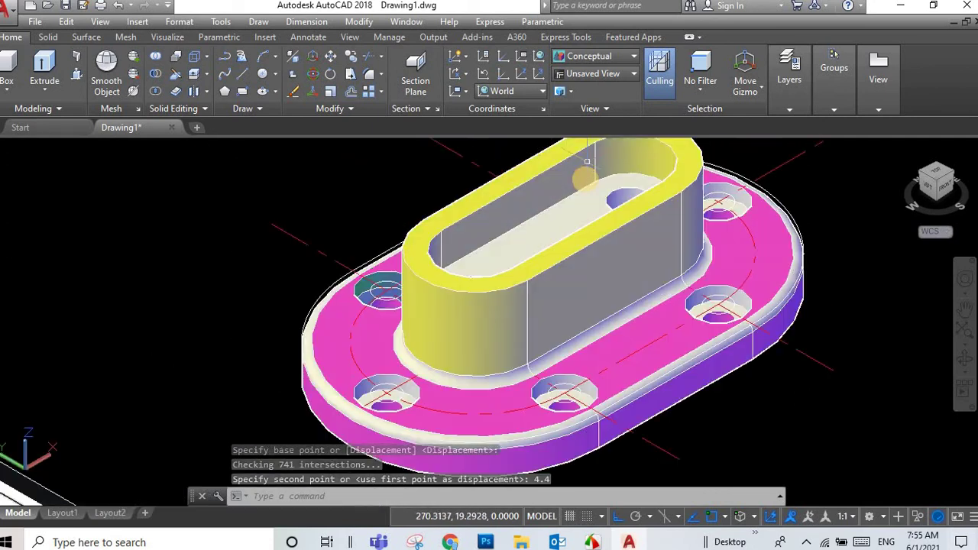
scroll(569, 191, down, 3)
scroll(520, 229, up, 2)
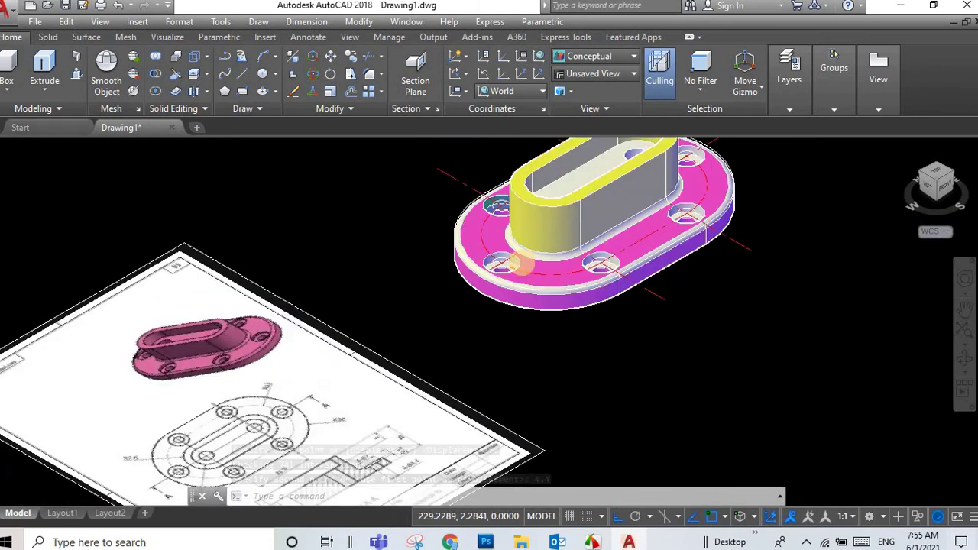
scroll(535, 214, down, 3)
scroll(556, 168, up, 2)
scroll(556, 167, up, 1)
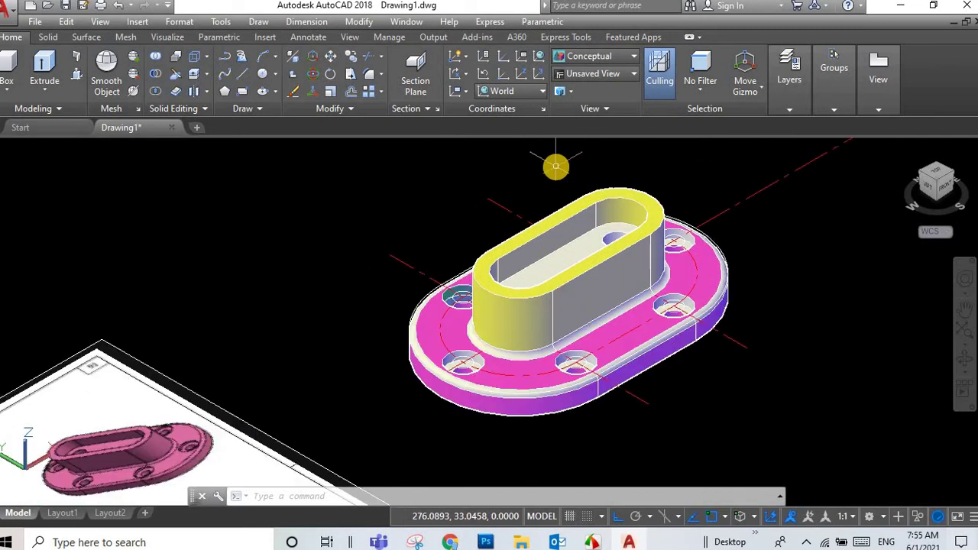
scroll(556, 165, up, 2)
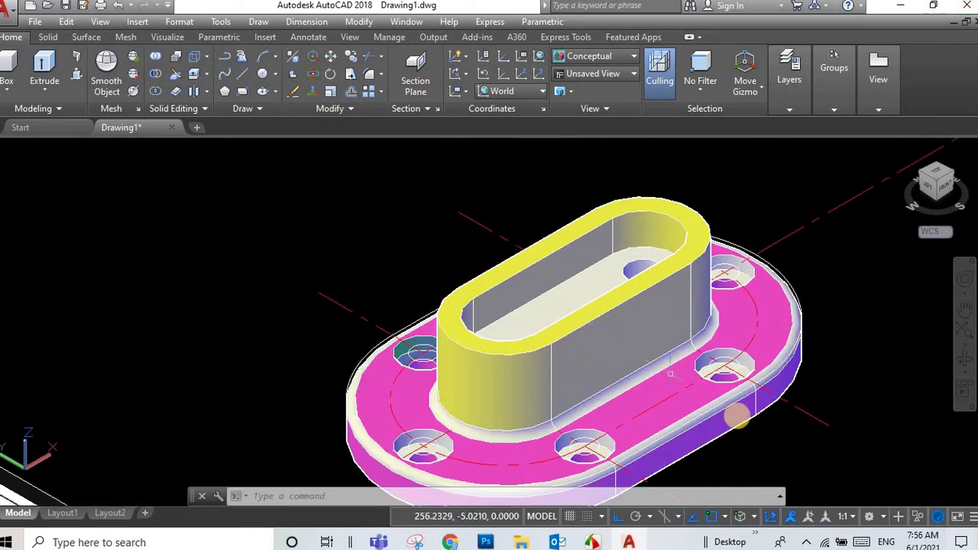
scroll(757, 334, down, 2)
scroll(764, 349, down, 2)
scroll(779, 375, up, 3)
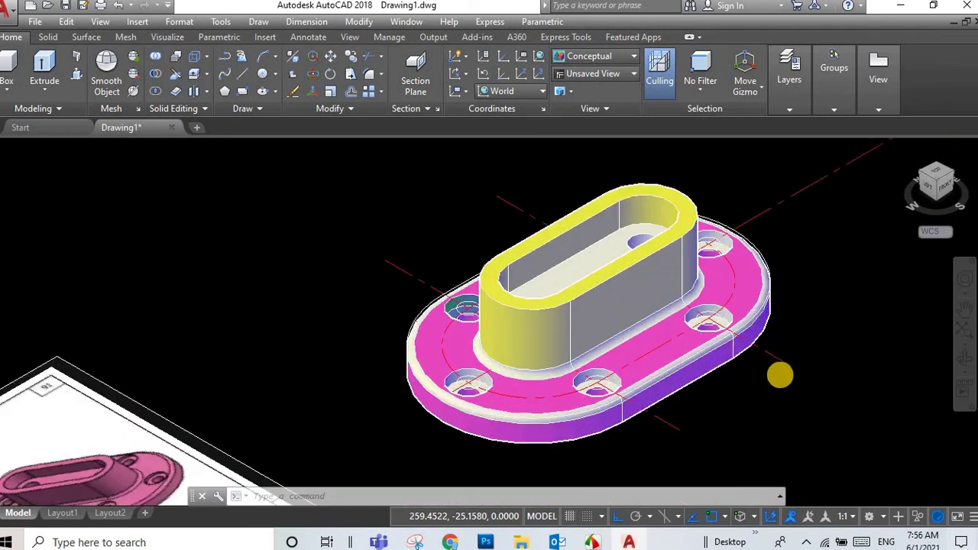
scroll(811, 344, down, 2)
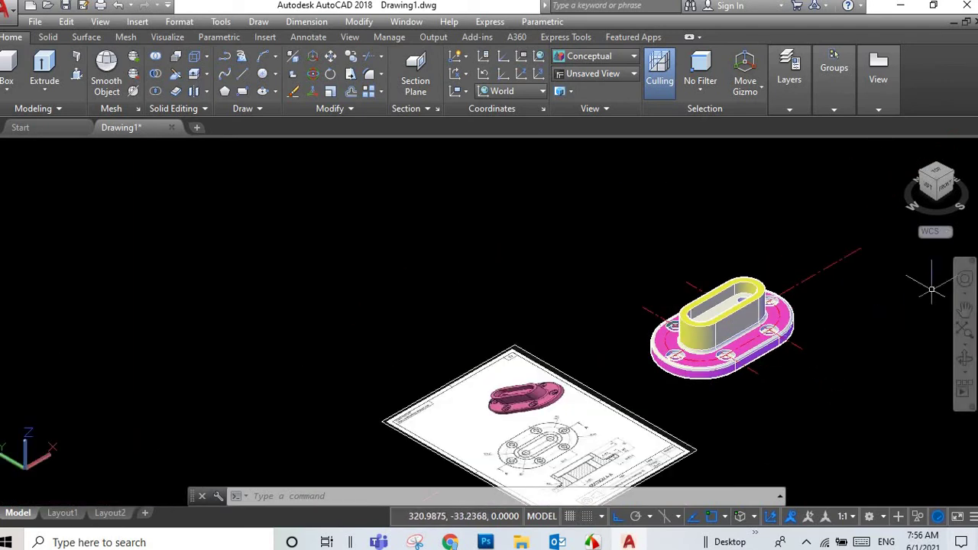
click(965, 309)
drag(845, 323, 423, 305)
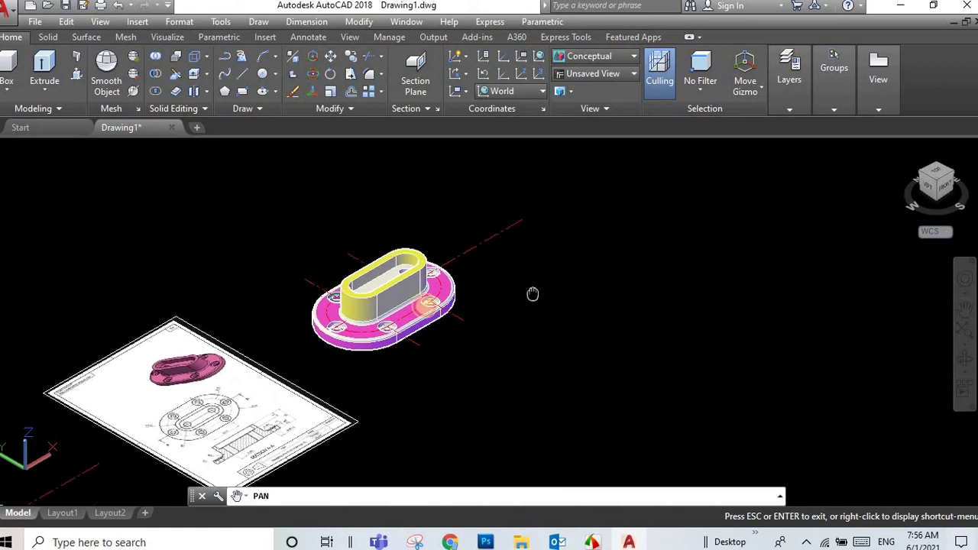
right_click(425, 306)
click(501, 58)
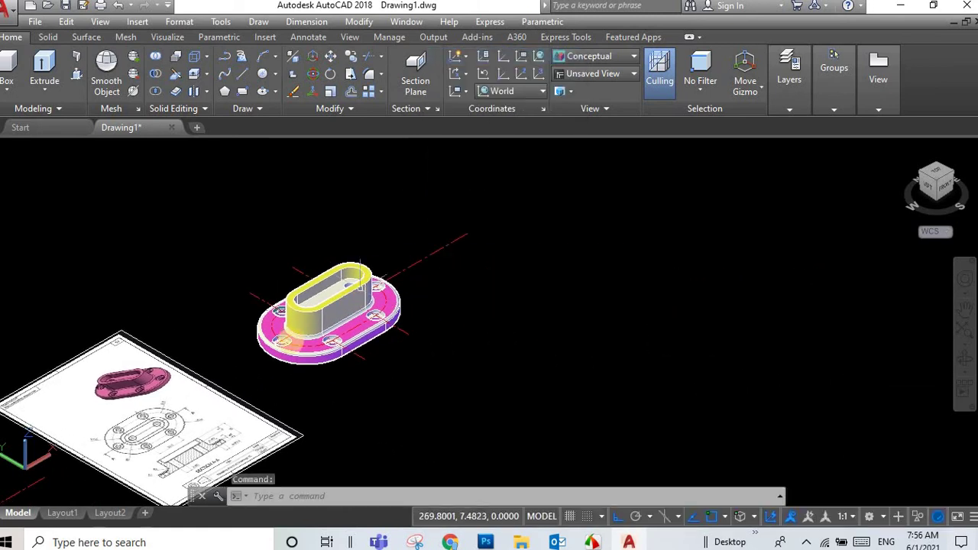
scroll(290, 337, up, 3)
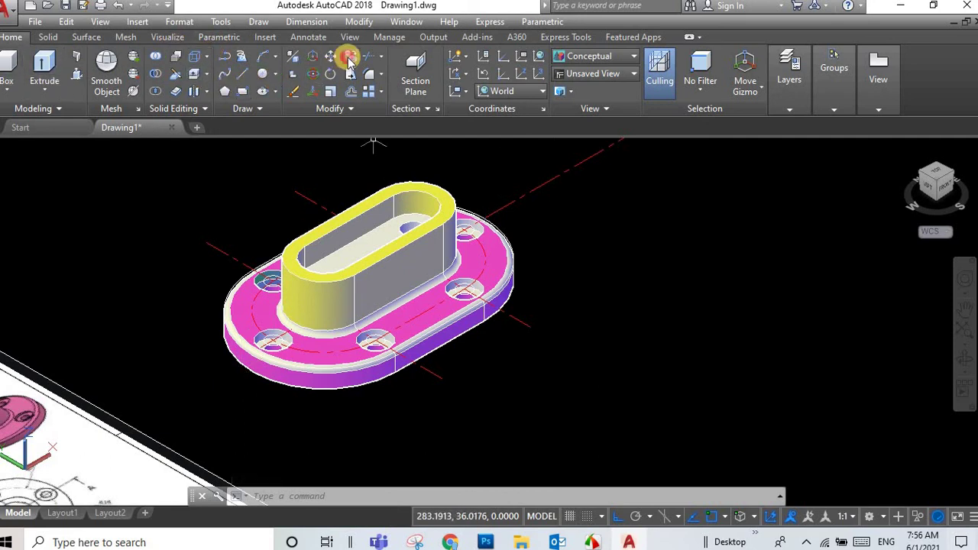
Step: Copy the whole flanged base (28 objects) to a spot up and right of the original
text(co)
key(Return)
click(532, 143)
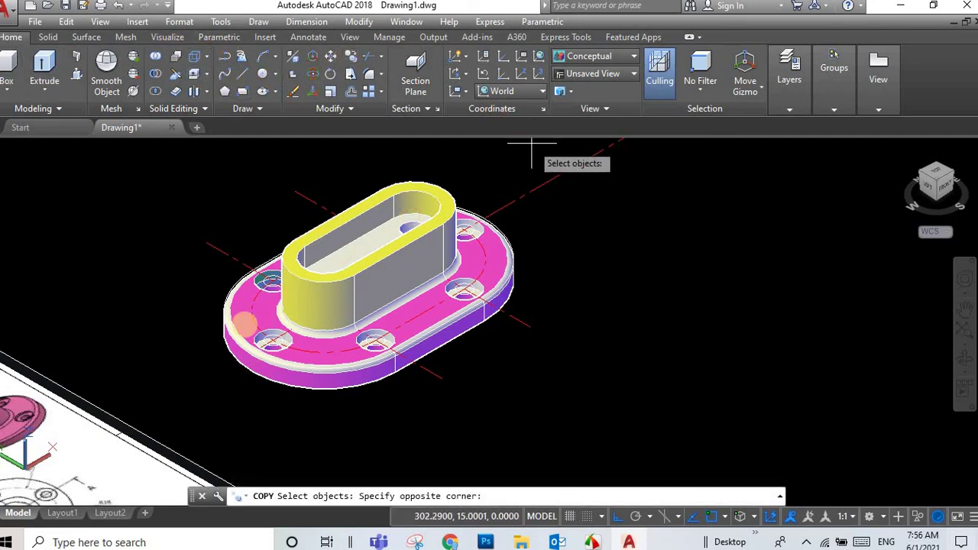
click(187, 405)
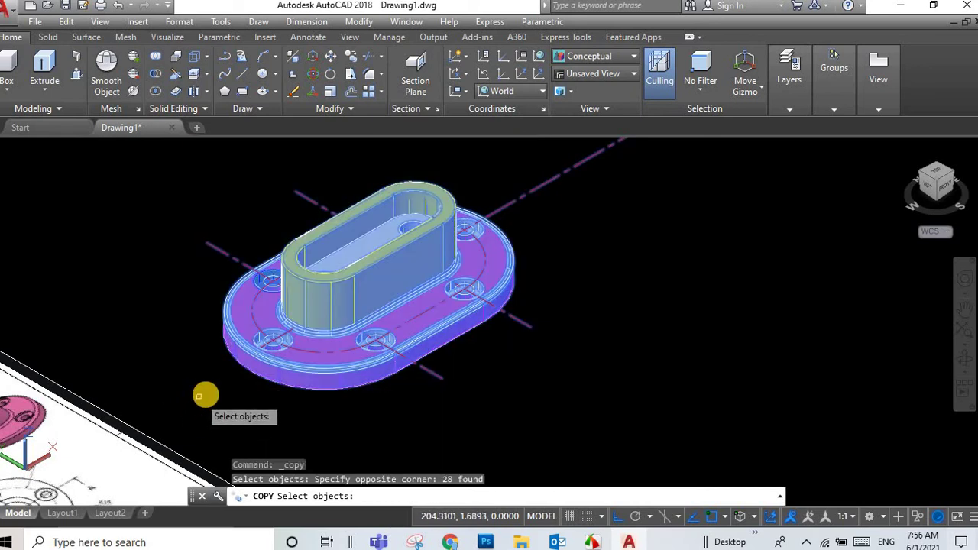
key(Return)
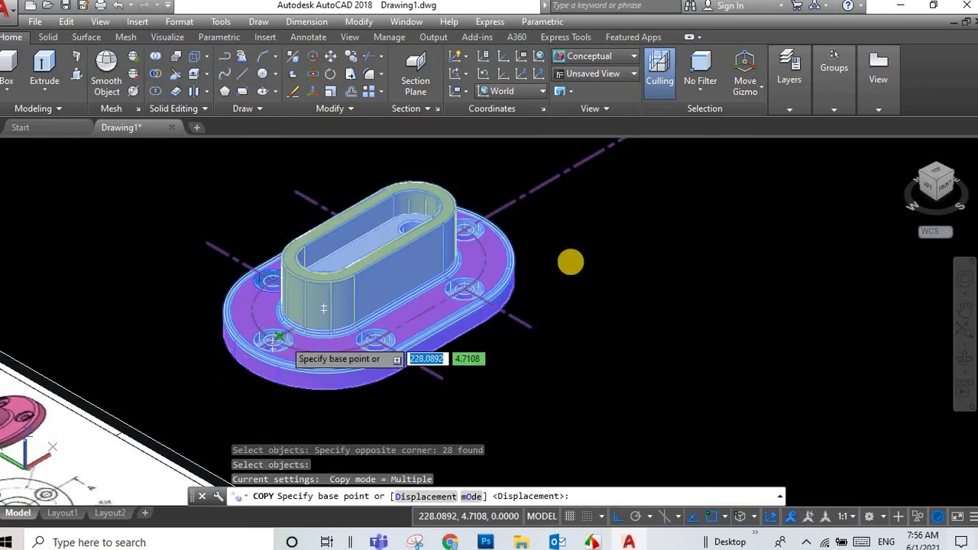
click(272, 339)
click(655, 210)
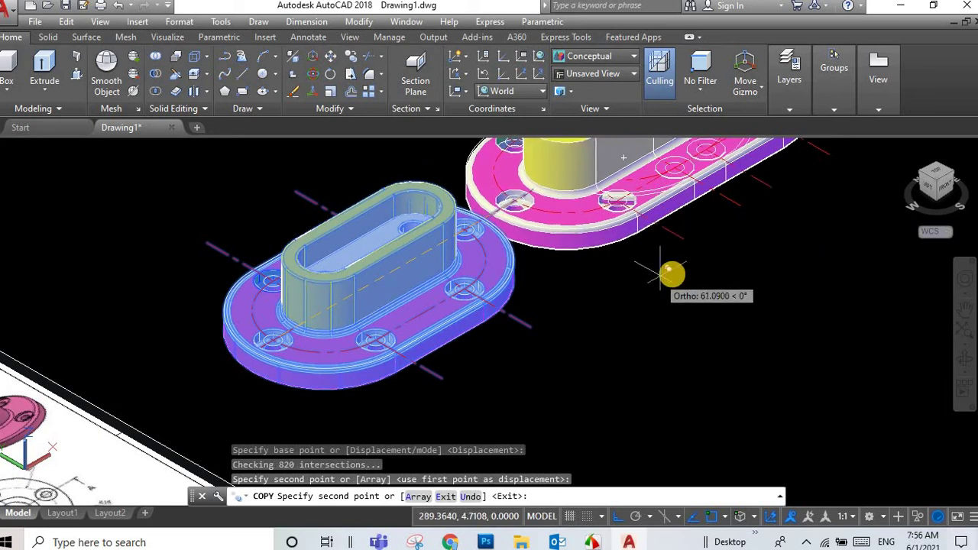
key(Escape)
scroll(664, 260, down, 5)
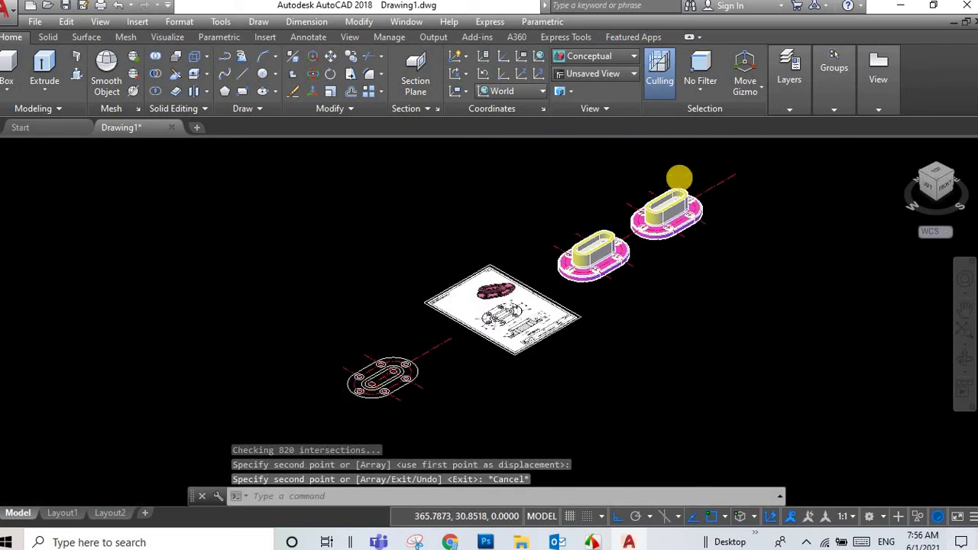
scroll(679, 178, up, 5)
scroll(680, 178, up, 2)
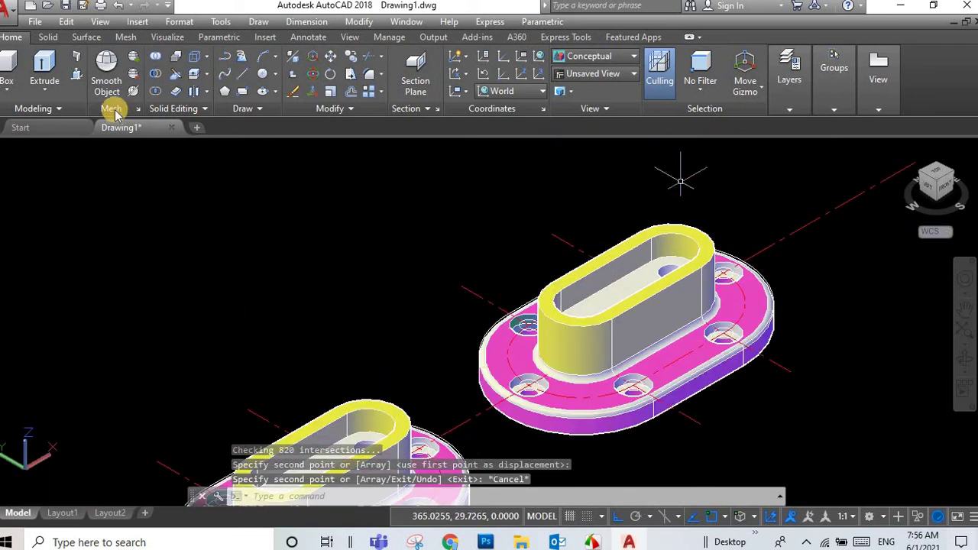
click(176, 74)
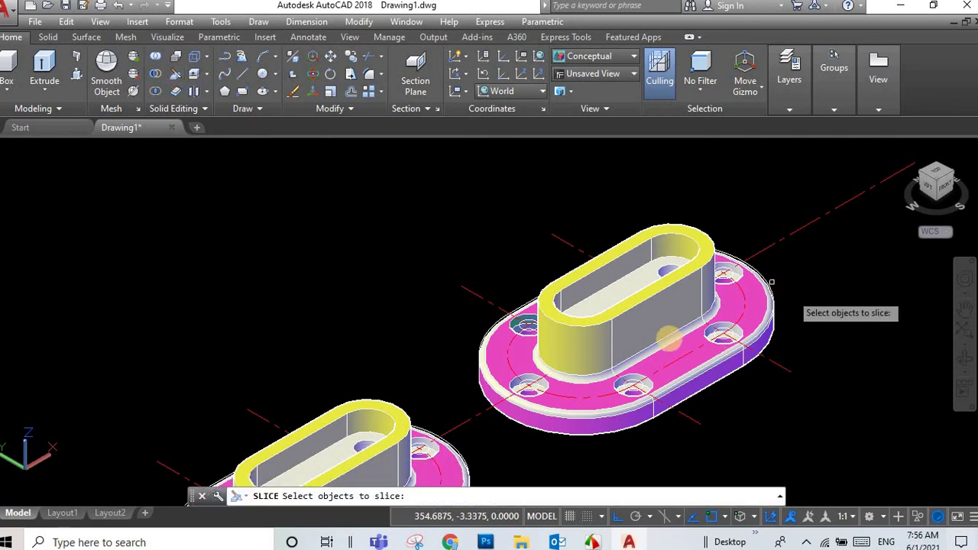
Step: Slice the copy along the ZX plane through a hole centre, keeping one half
click(670, 337)
key(Return)
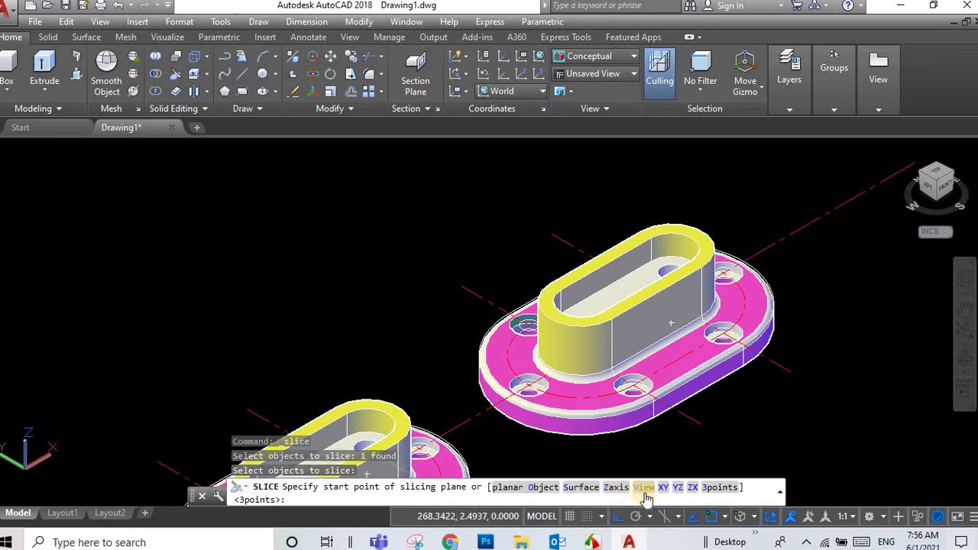
click(692, 486)
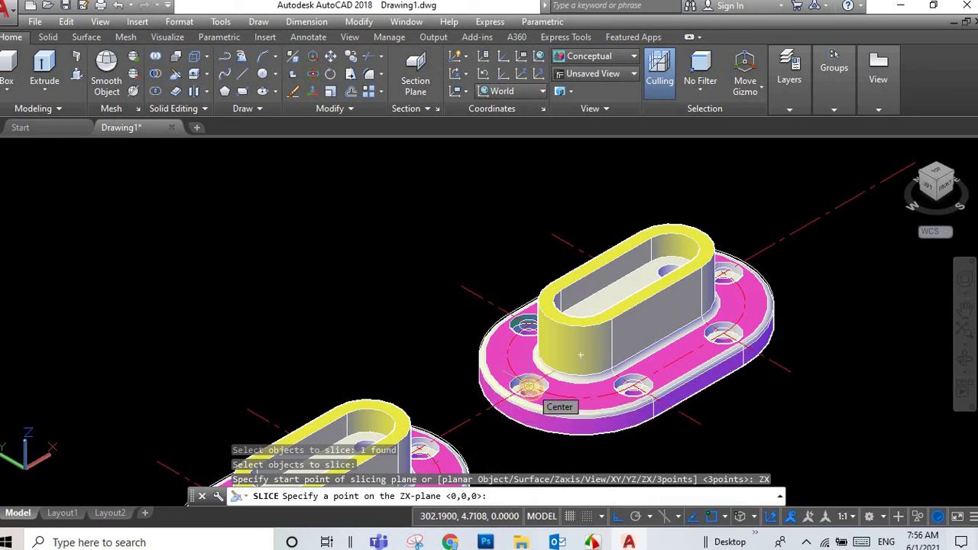
click(529, 386)
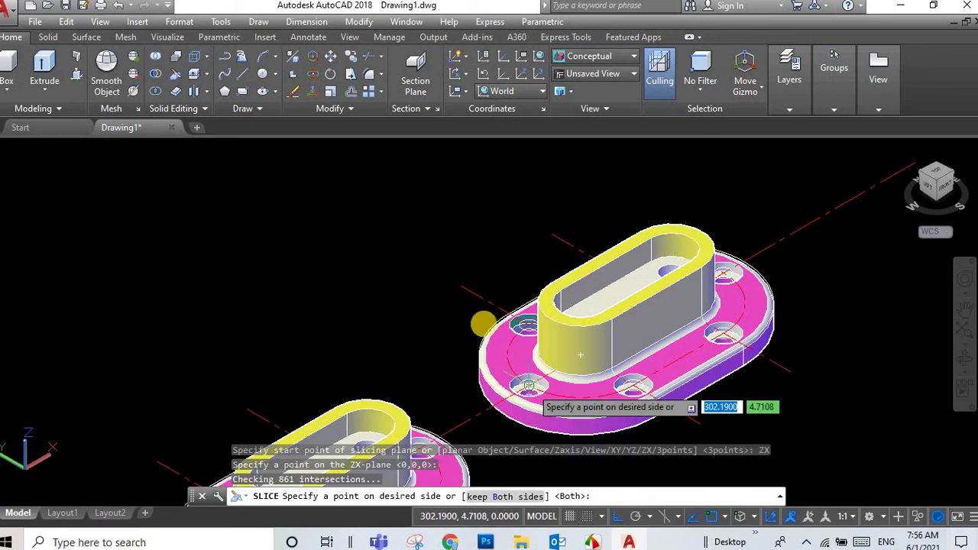
click(474, 275)
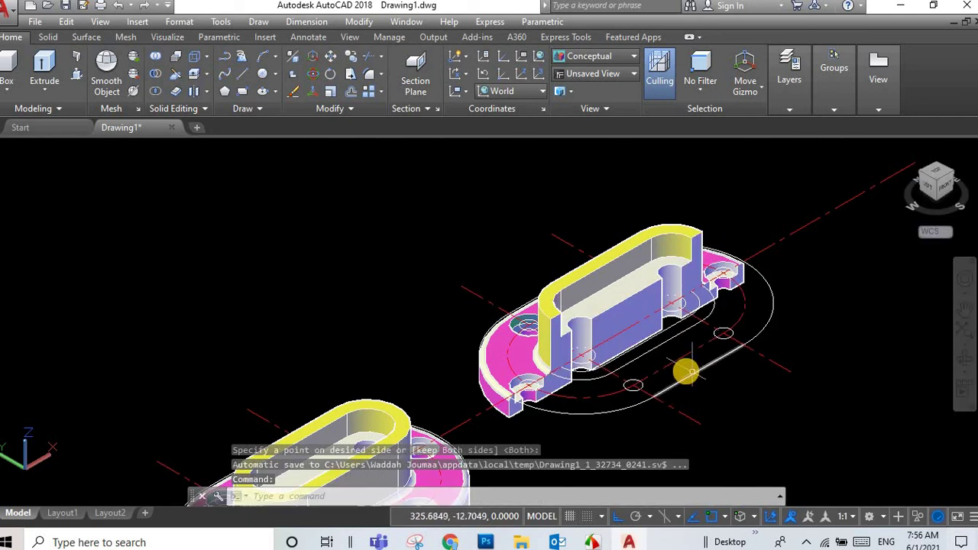
scroll(686, 372, up, 1)
scroll(685, 371, up, 2)
scroll(687, 373, down, 3)
scroll(696, 376, up, 1)
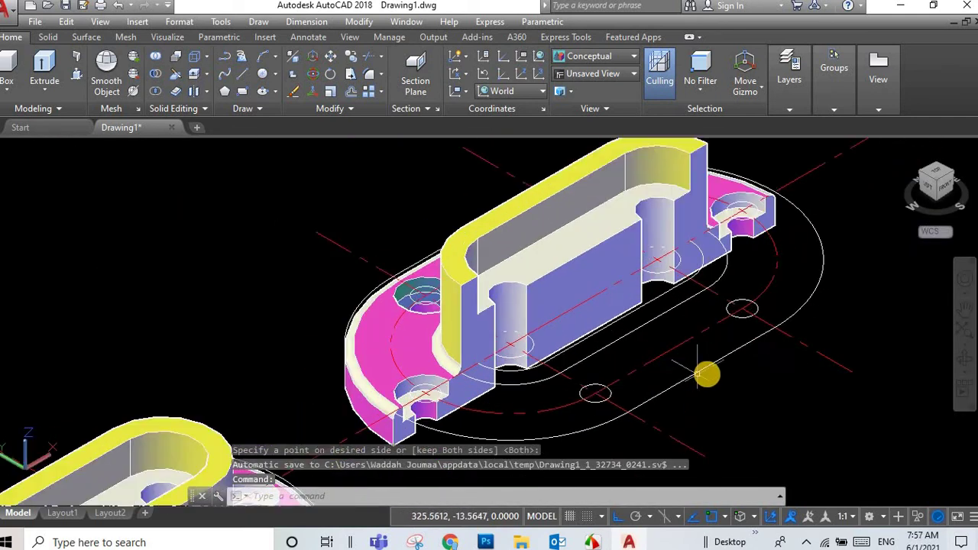
scroll(696, 373, up, 1)
scroll(777, 362, down, 2)
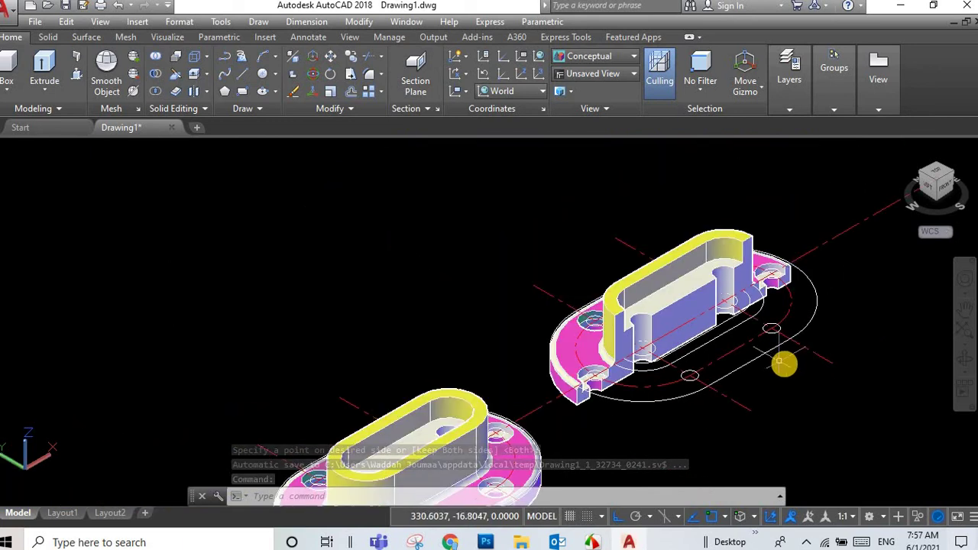
scroll(784, 365, up, 1)
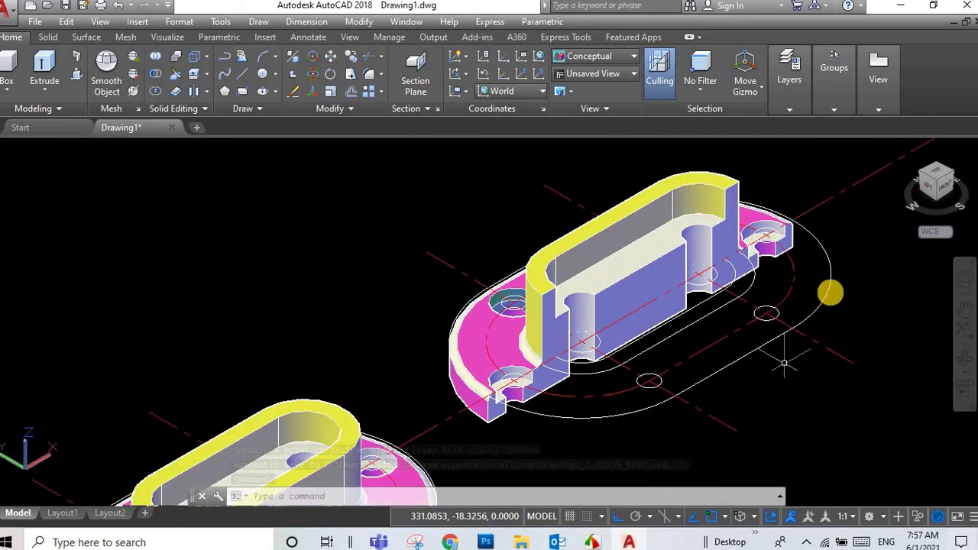
Step: Erase the leftover slot outline, arcs and centerlines beside the sliced half, undoing one over-deletion
click(844, 287)
click(756, 378)
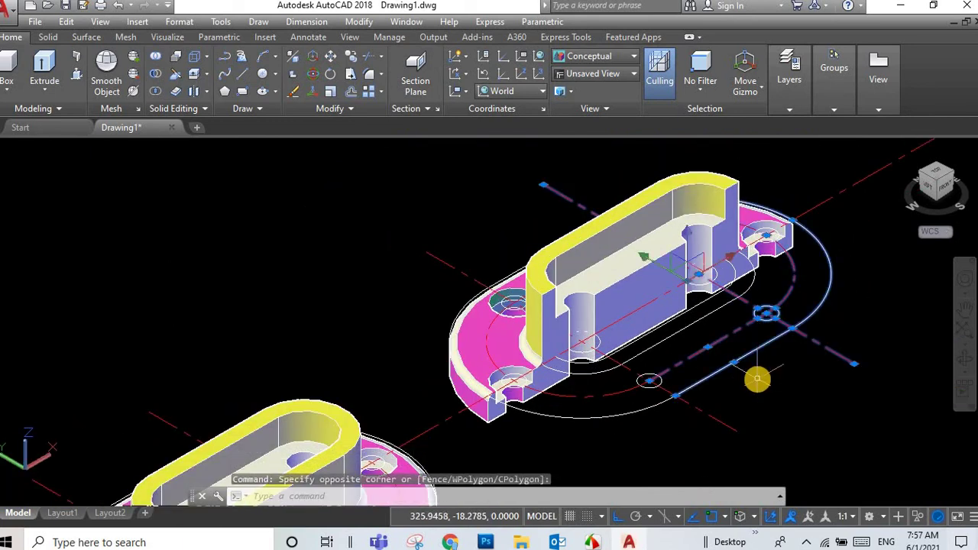
key(Delete)
click(734, 367)
click(623, 420)
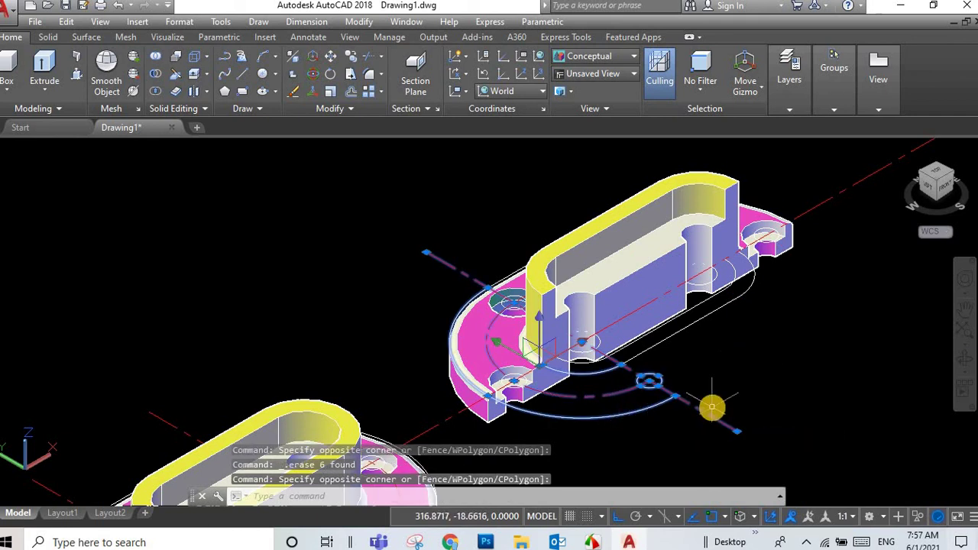
key(ctrl+z)
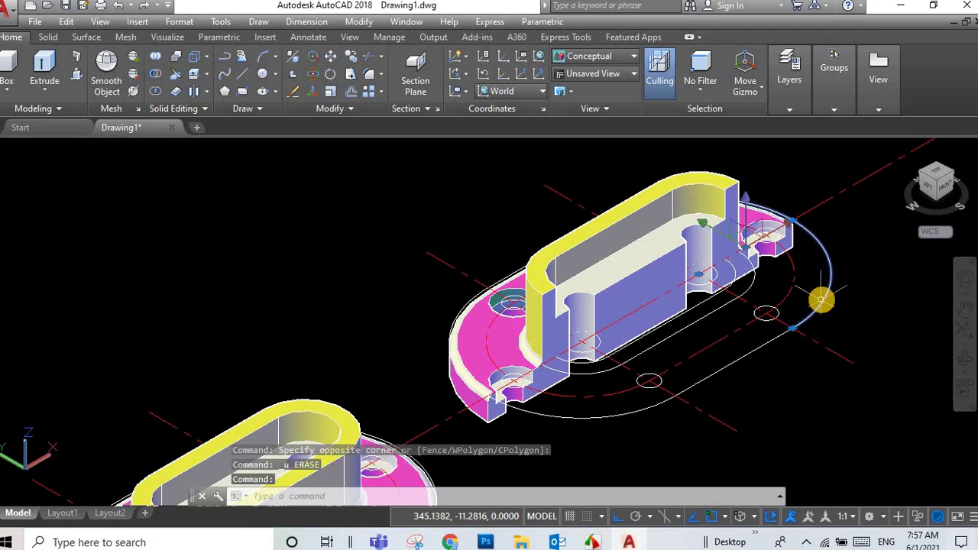
key(Delete)
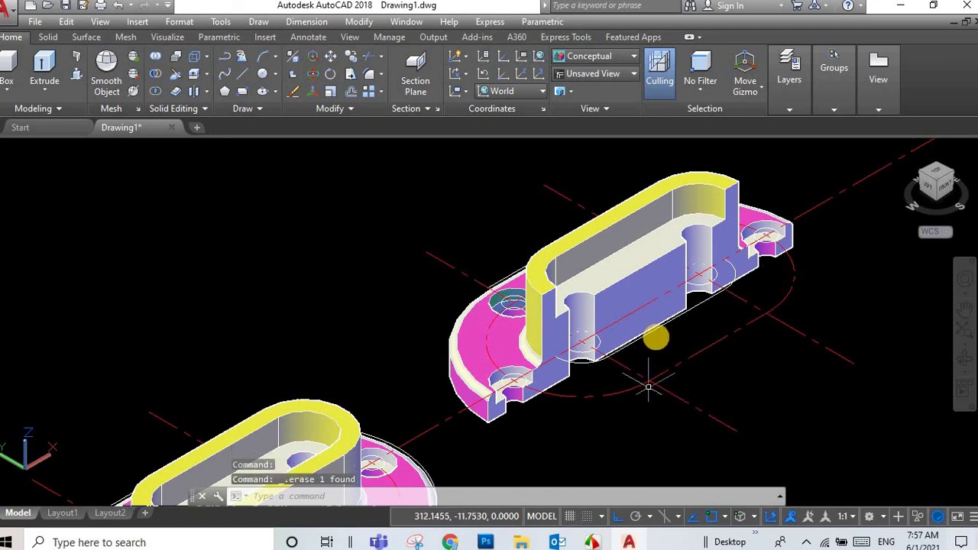
Step: Inspect the sliced half's boss and counterbore section from the front, then orbit back to 3D
click(948, 193)
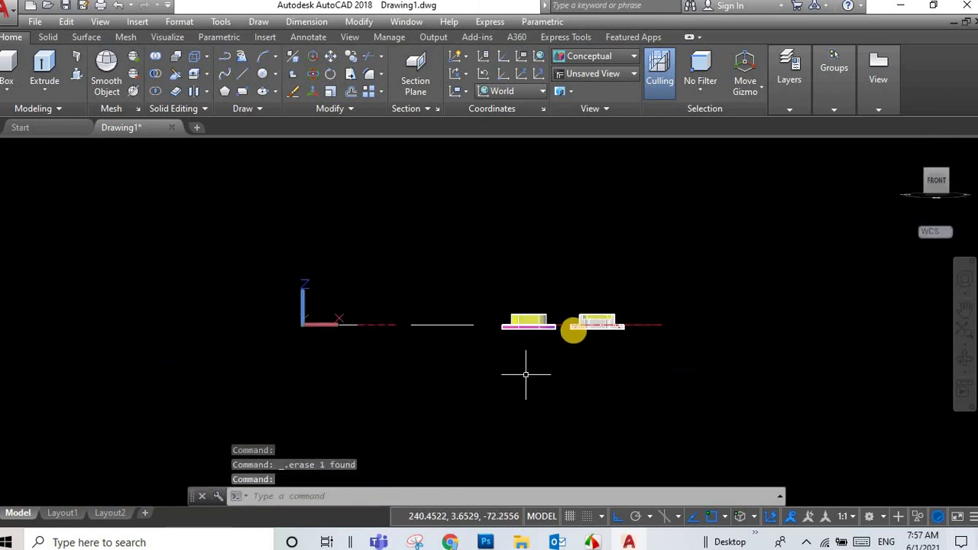
scroll(623, 321, up, 2)
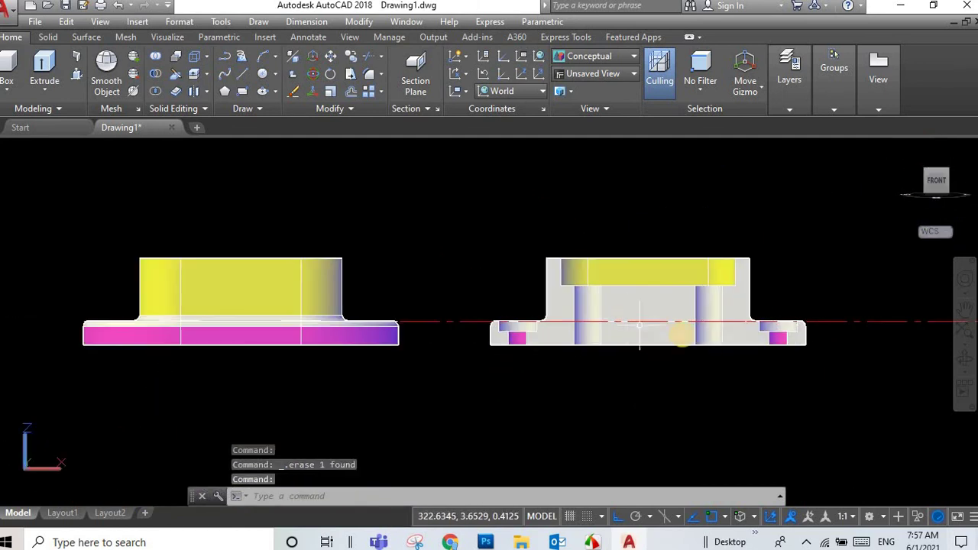
scroll(680, 334, up, 2)
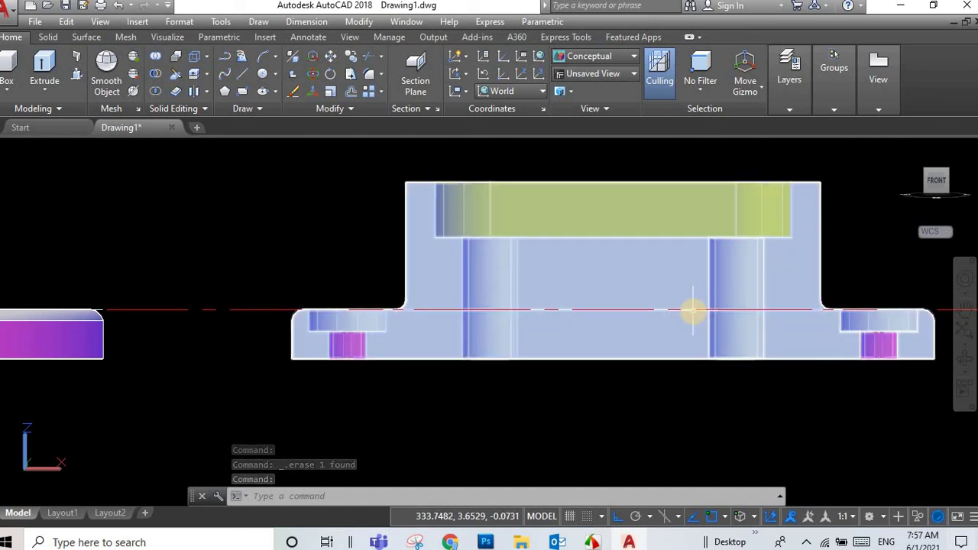
scroll(691, 310, down, 2)
scroll(691, 309, up, 2)
scroll(691, 310, down, 3)
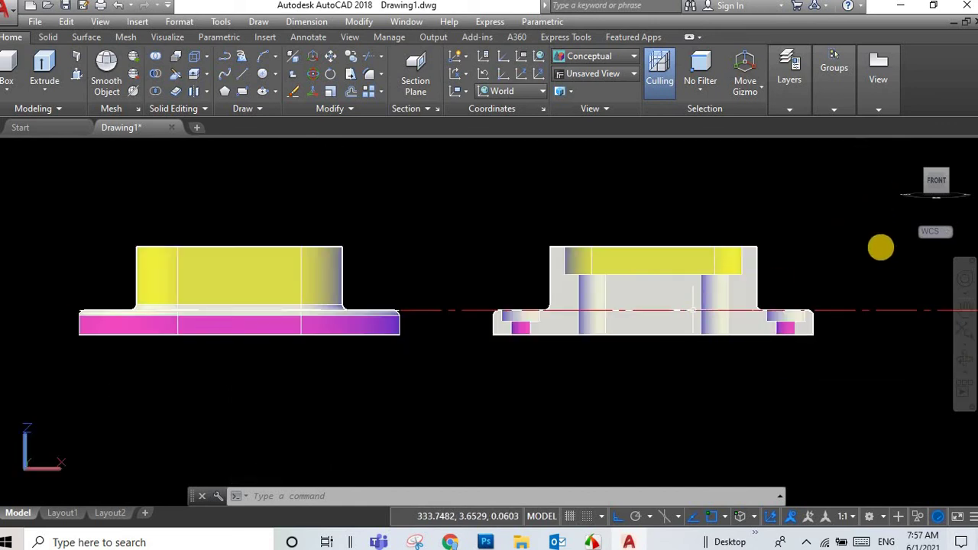
click(964, 357)
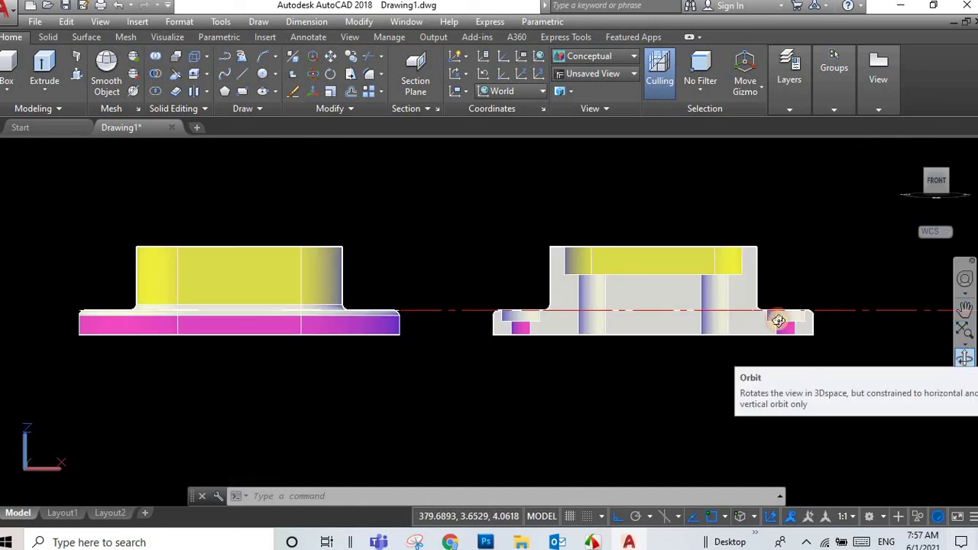
mouse_move(709, 313)
mouse_down()
mouse_move(541, 326)
mouse_move(268, 375)
mouse_move(392, 372)
mouse_move(489, 317)
mouse_move(515, 258)
mouse_move(589, 212)
mouse_move(546, 179)
mouse_move(511, 434)
mouse_move(489, 430)
mouse_move(506, 435)
mouse_move(535, 240)
mouse_move(589, 280)
mouse_move(530, 379)
mouse_move(522, 468)
mouse_move(515, 430)
mouse_move(543, 399)
mouse_move(535, 410)
mouse_move(450, 413)
mouse_move(965, 170)
mouse_up()
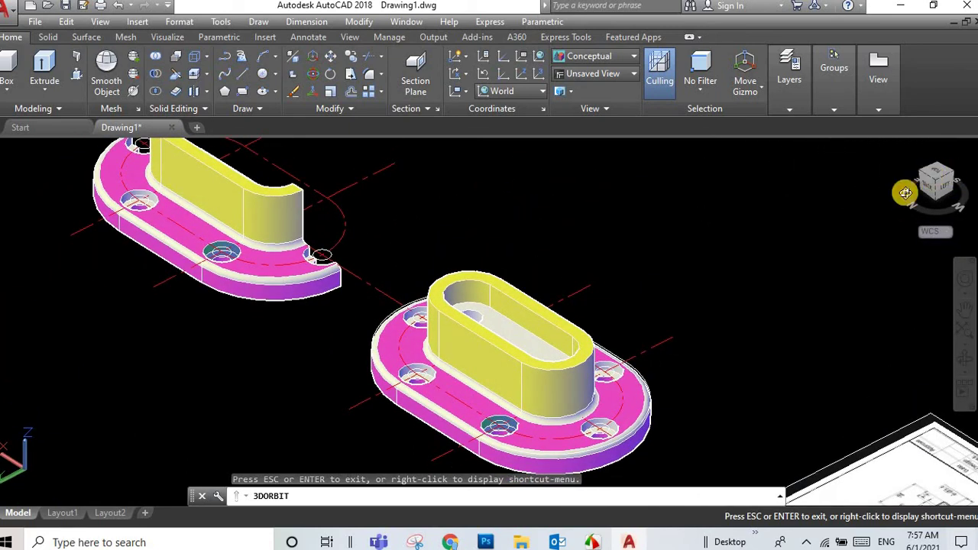